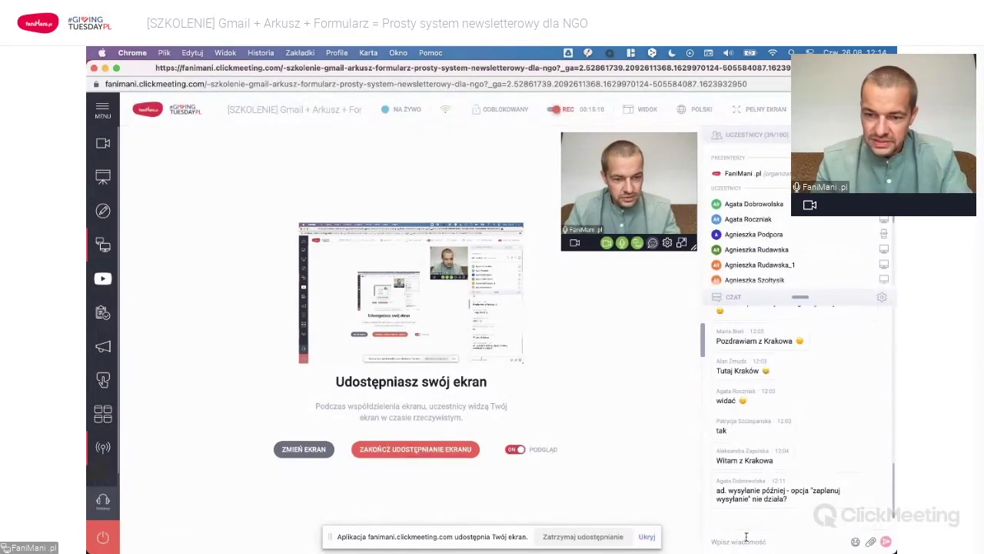
# Switch from the ClickMeeting share to Gmail, then to the newsletter plan Google Doc
pyautogui.press('super+grave')
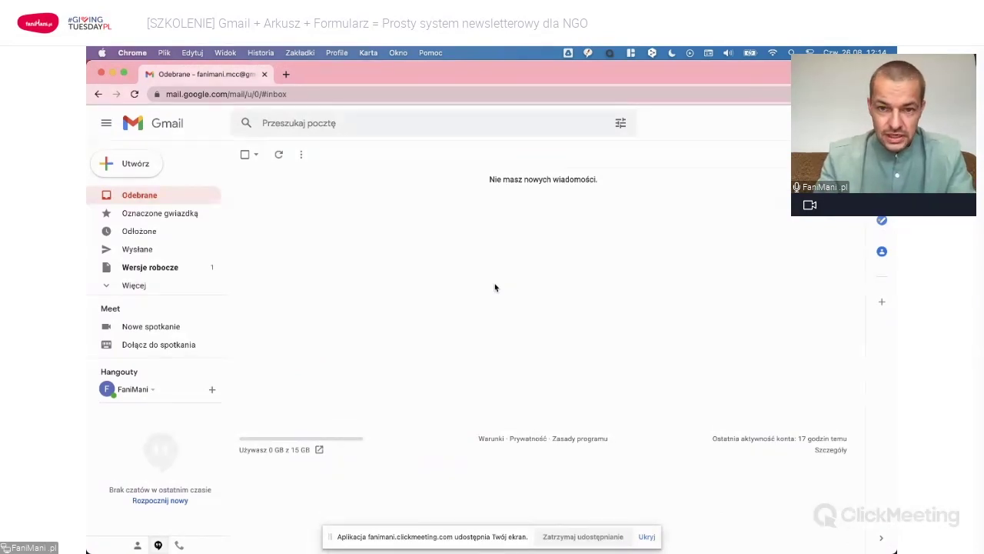
pyautogui.press('super+grave')
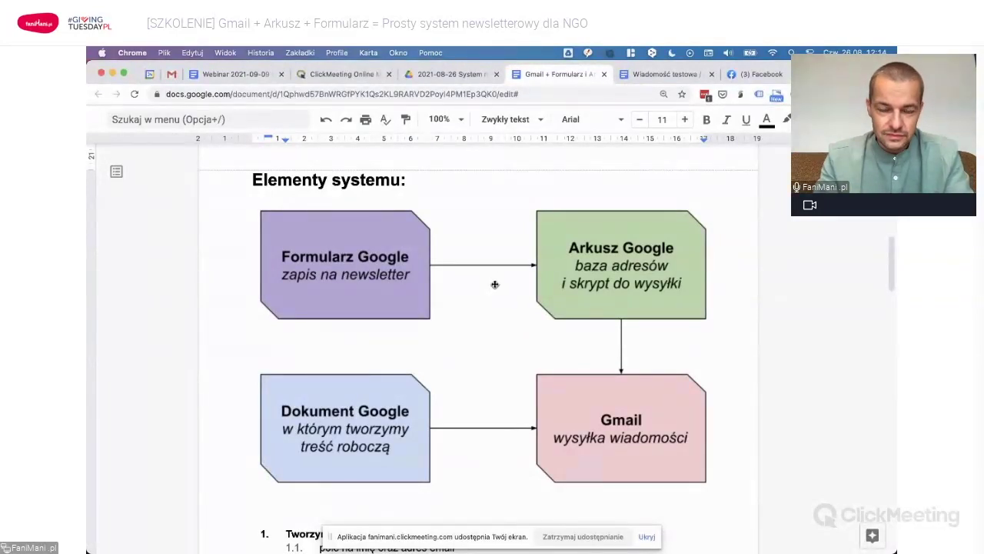
# Scroll up and down through the newsletter plan's numbered list of steps
pyautogui.scroll(-3, 479, 321)
pyautogui.scroll(2, 481, 321)
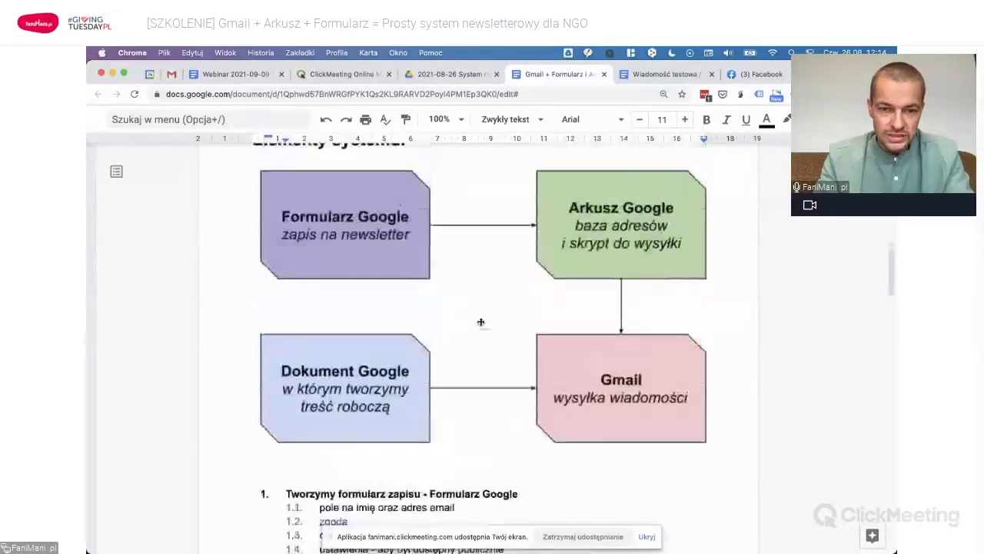
pyautogui.scroll(1, 481, 321)
pyautogui.scroll(-5, 480, 322)
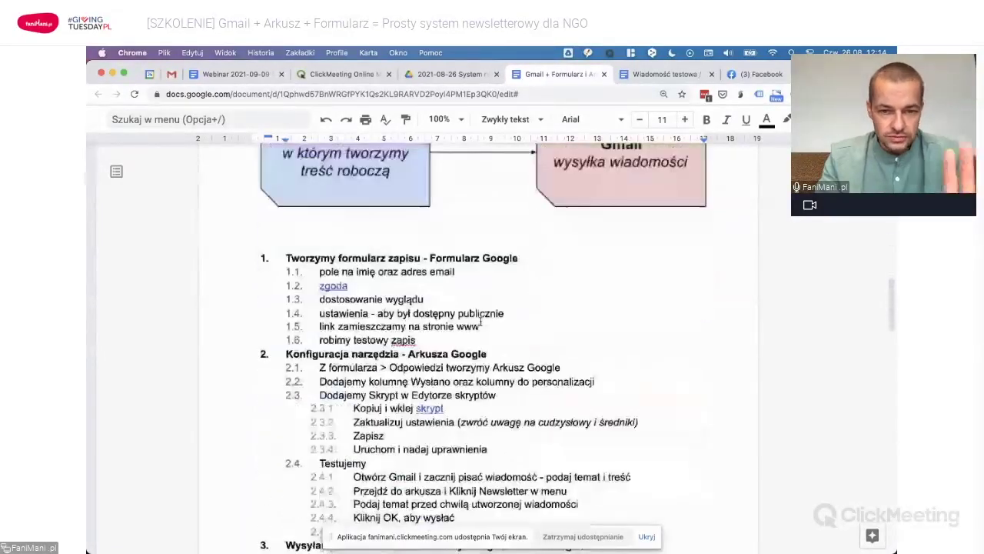
pyautogui.scroll(-1, 481, 321)
pyautogui.scroll(-5, 480, 322)
pyautogui.scroll(-1, 480, 321)
pyautogui.scroll(2, 480, 322)
pyautogui.scroll(2, 480, 321)
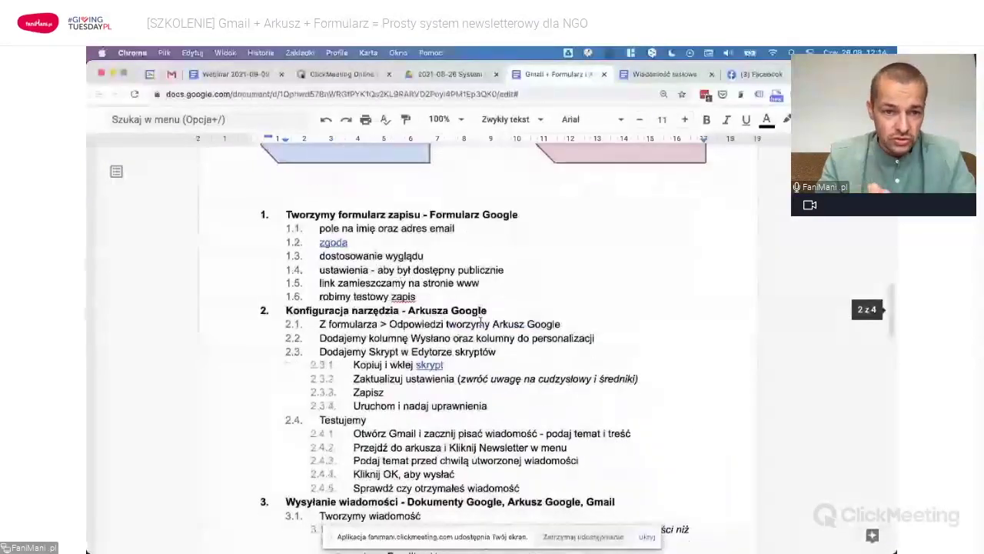
pyautogui.scroll(-1, 481, 321)
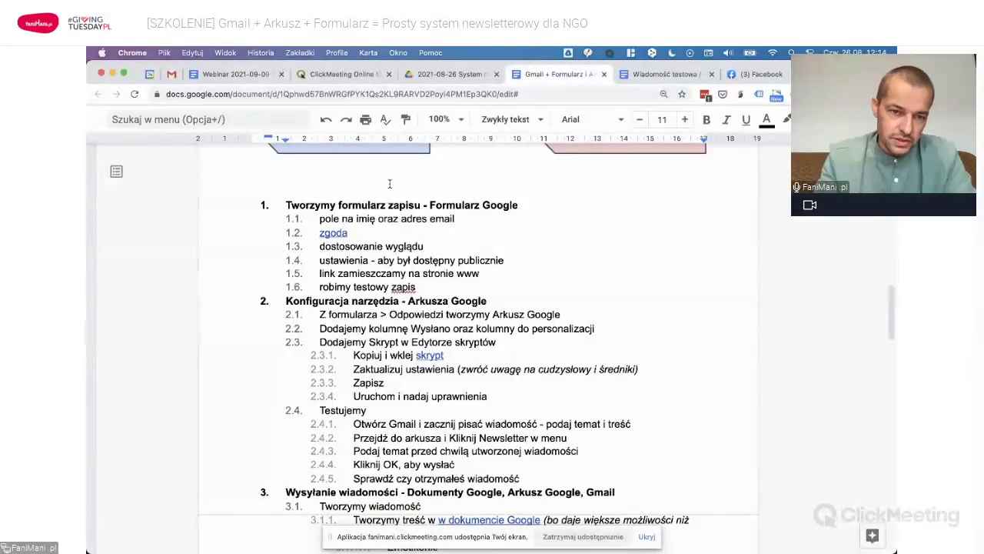
# Walk through sections 2 and 3 of the plan, pointing at each heading
pyautogui.click(340, 300)
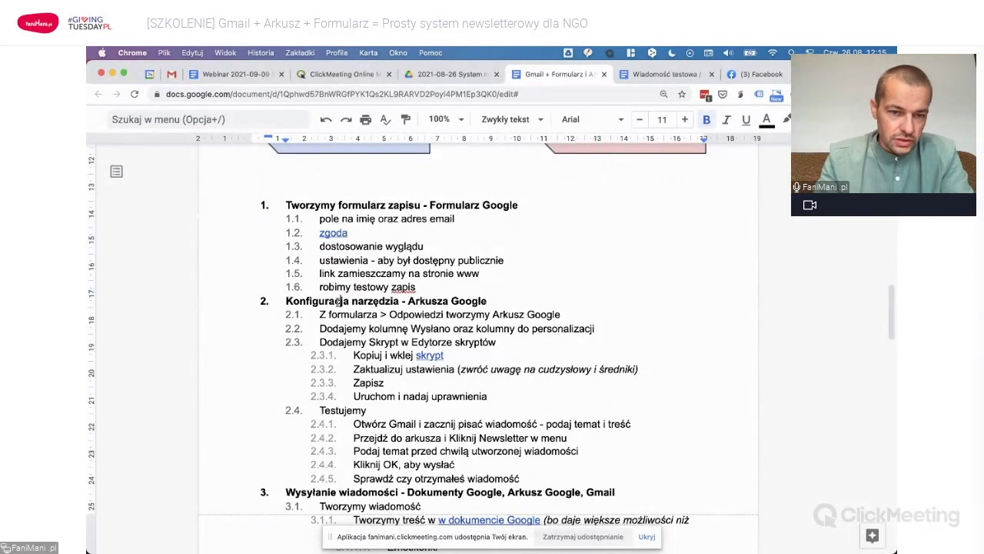
pyautogui.scroll(-5, 336, 301)
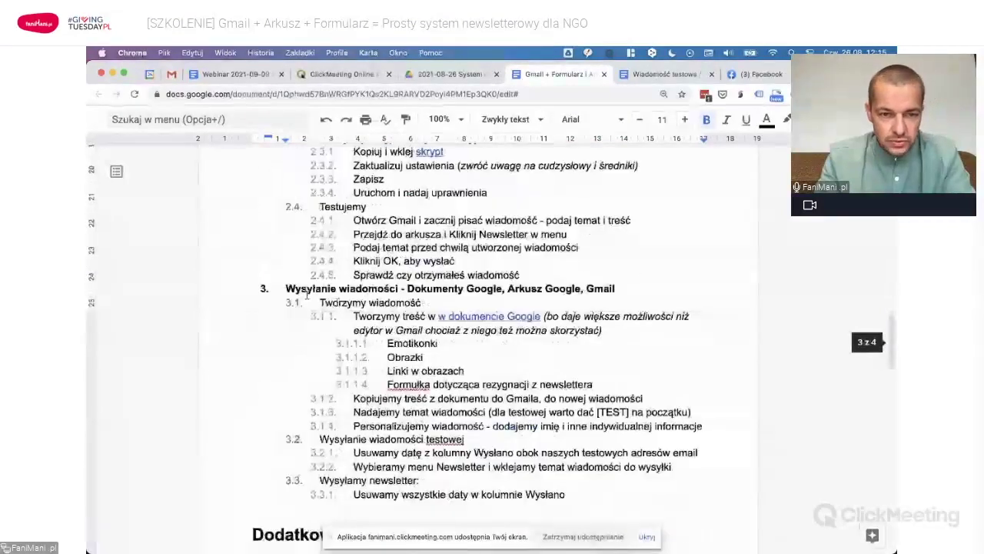
pyautogui.click(308, 289)
pyautogui.scroll(-1, 410, 289)
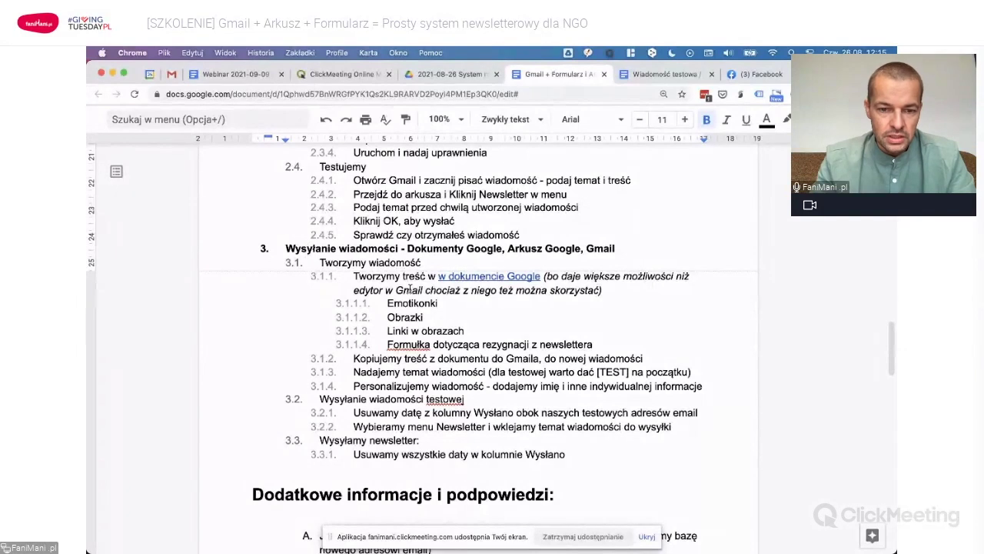
pyautogui.scroll(5, 410, 289)
pyautogui.scroll(1, 410, 290)
pyautogui.scroll(-1, 466, 211)
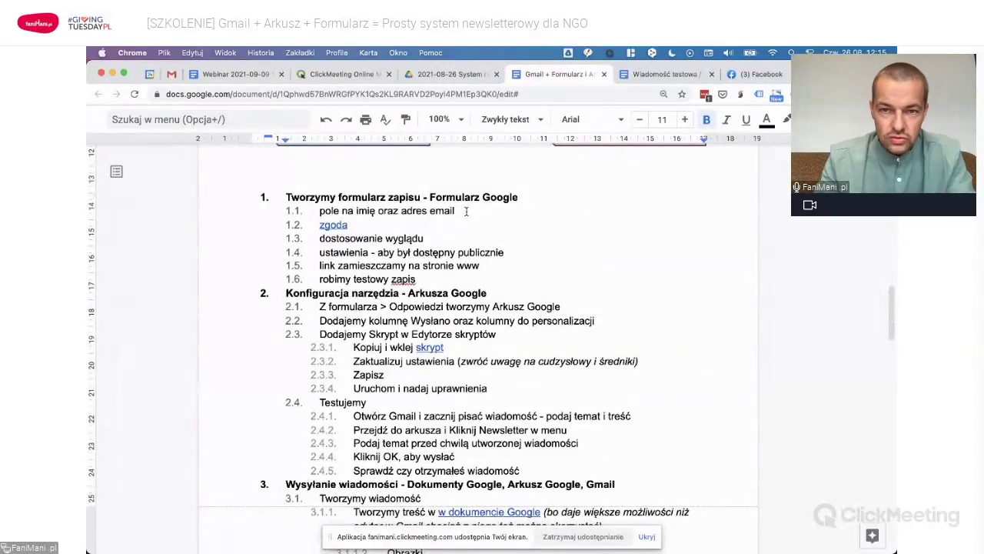
# Highlight the section 1 heading and its adres email and zapis items, then return to Gmail
pyautogui.tripleClick(389, 198)
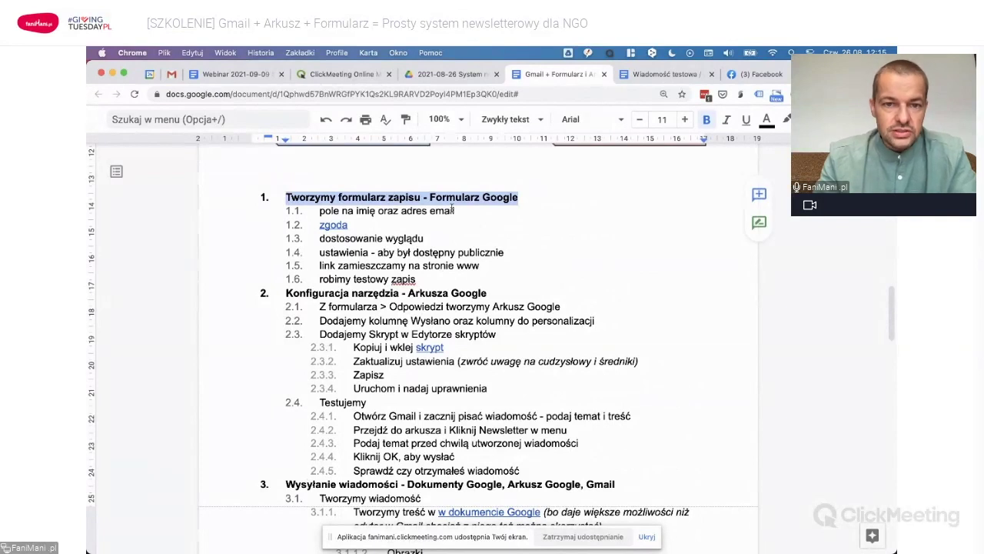
pyautogui.click(453, 210)
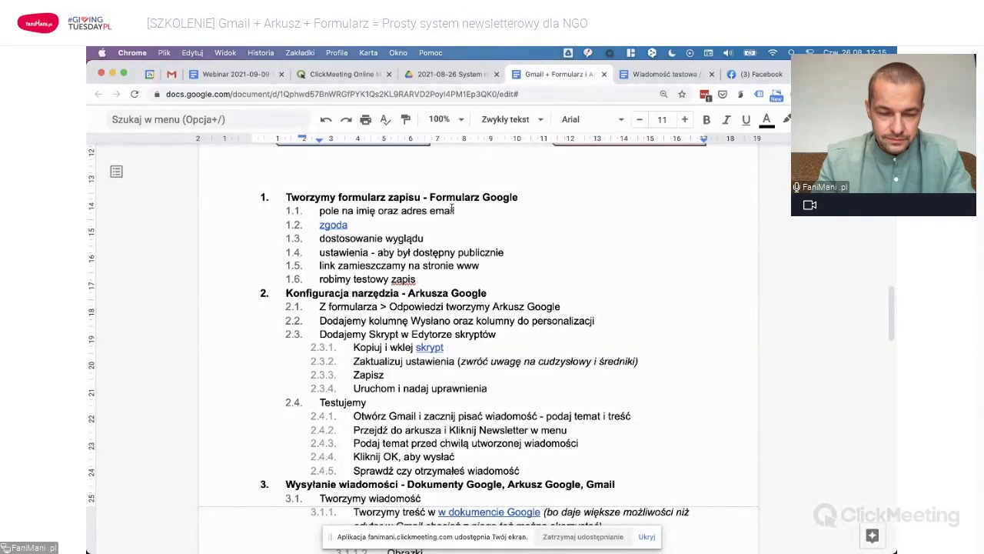
pyautogui.click(442, 276)
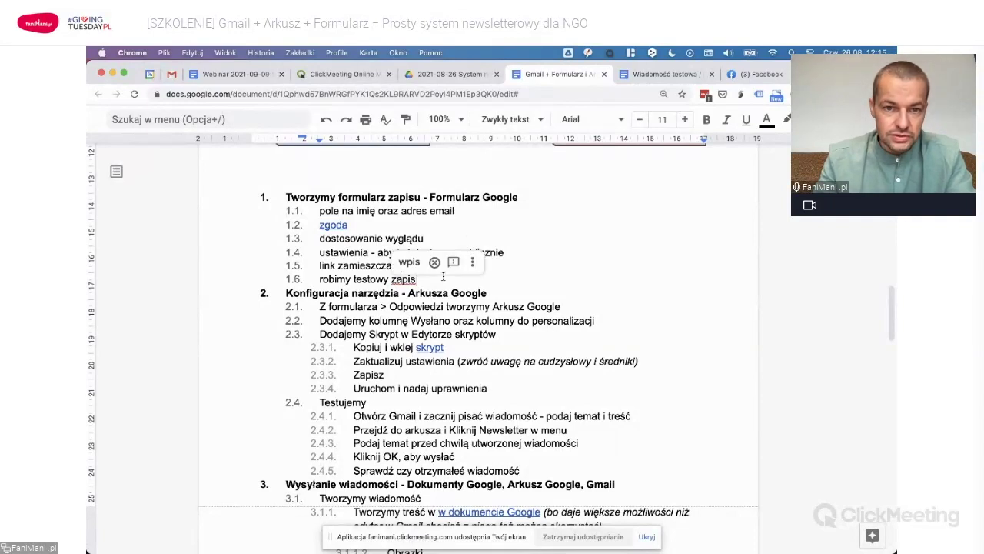
pyautogui.press('Up')
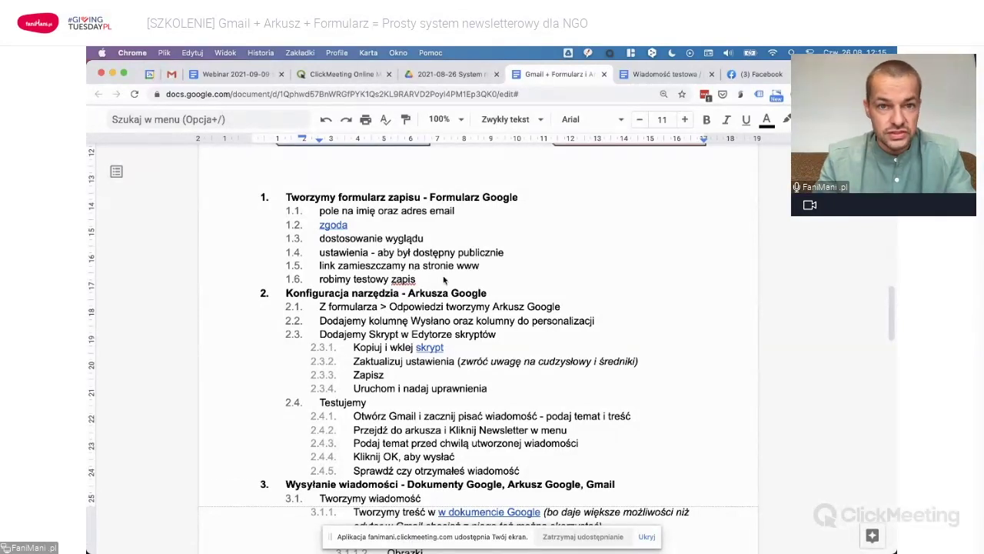
pyautogui.press('super+grave')
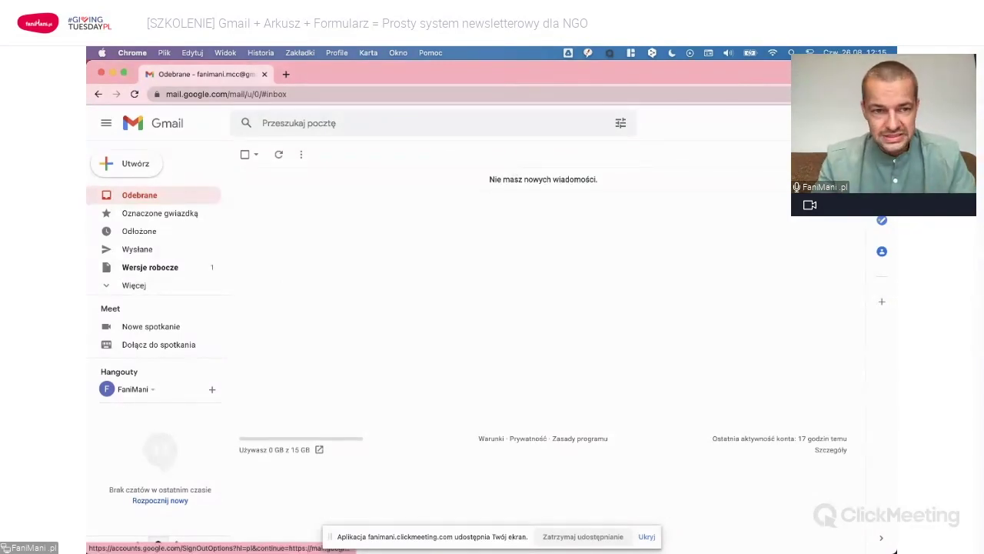
# Open Google Drive from Gmail's apps launcher and create a new Google Form
pyautogui.click(877, 123)
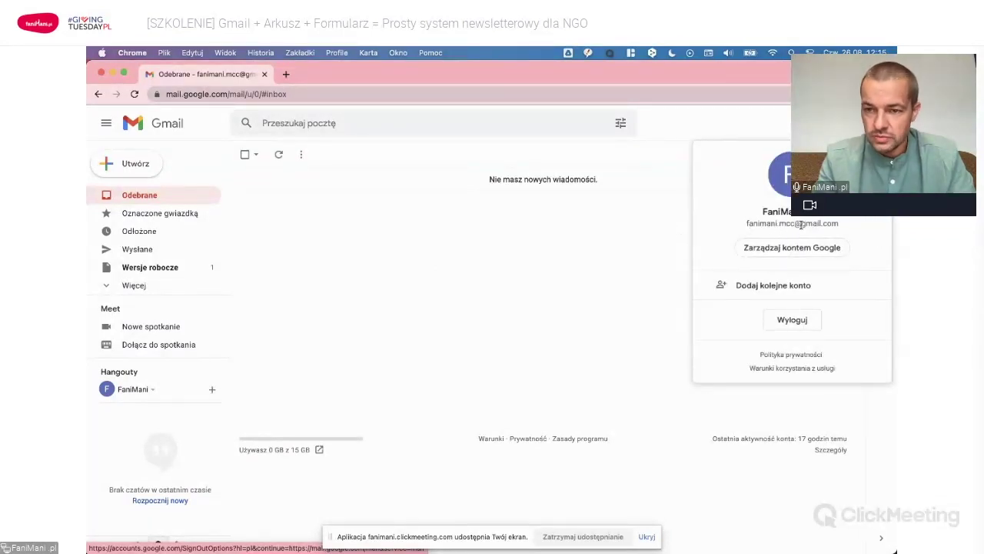
pyautogui.click(623, 235)
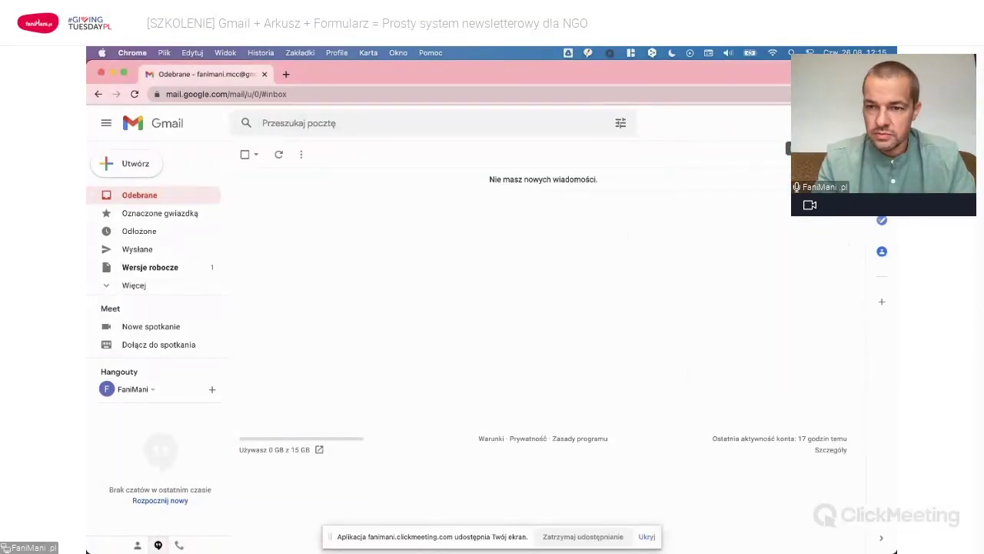
pyautogui.click(838, 123)
pyautogui.scroll(-1, 772, 245)
pyautogui.scroll(1, 772, 245)
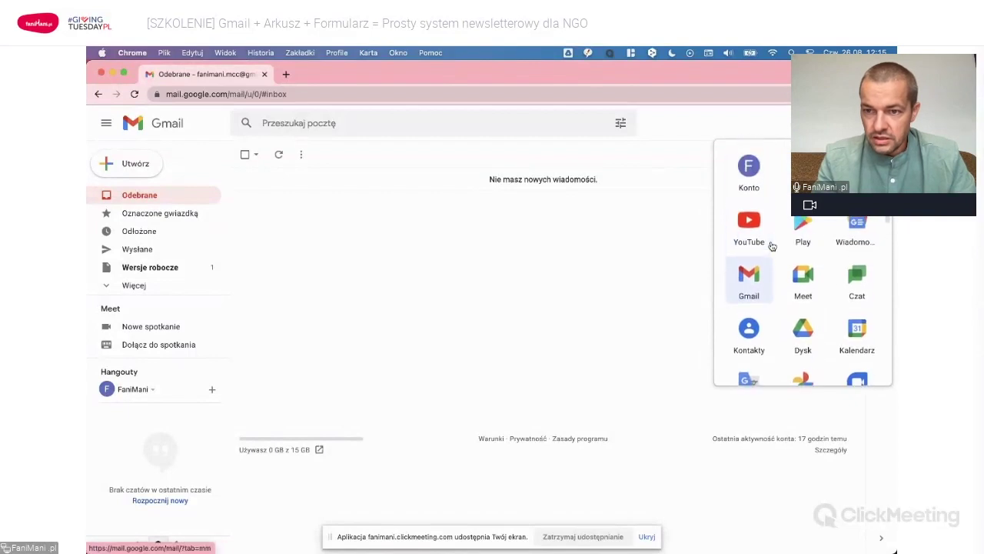
pyautogui.click(803, 330)
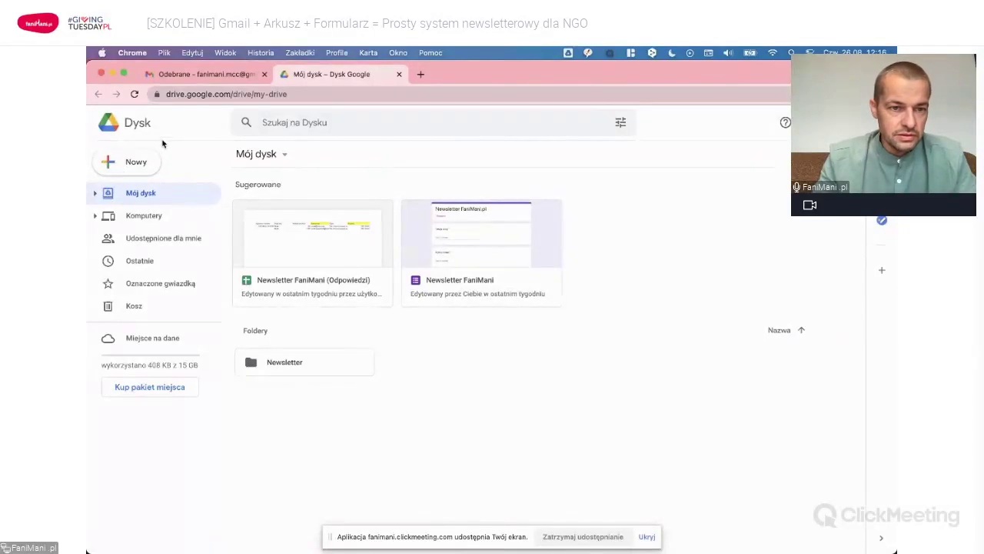
pyautogui.click(138, 163)
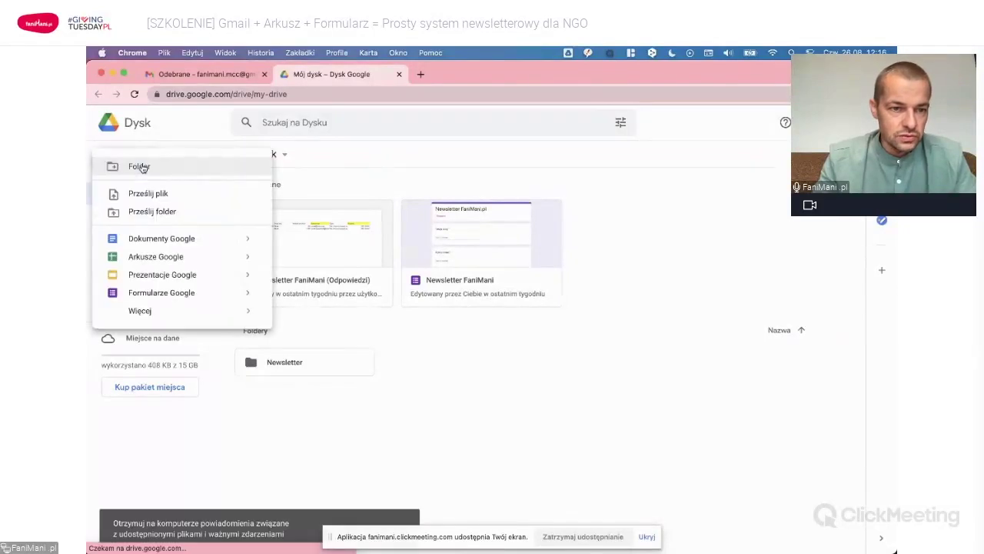
pyautogui.click(152, 299)
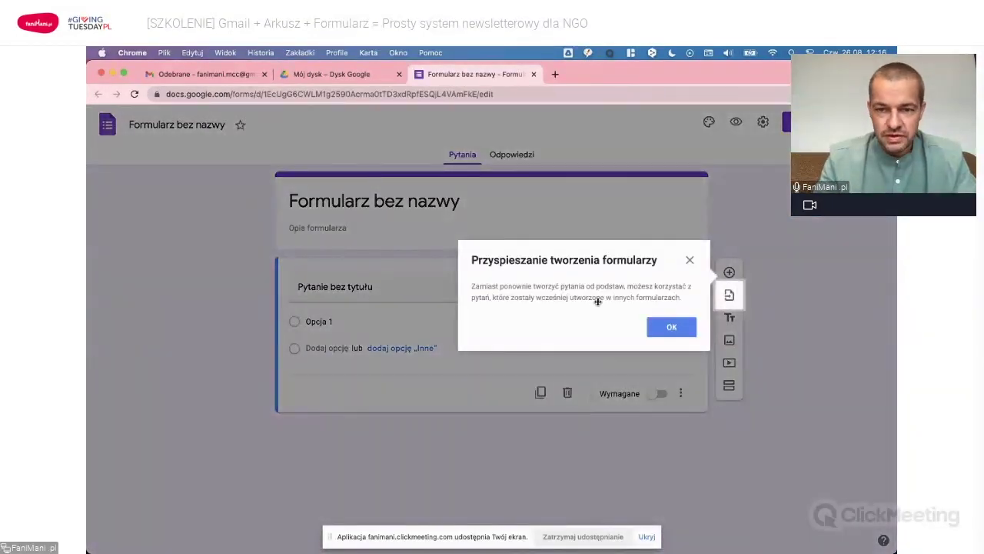
# Title the form 'Newsletter Fundacji FaniMani'
pyautogui.click(688, 261)
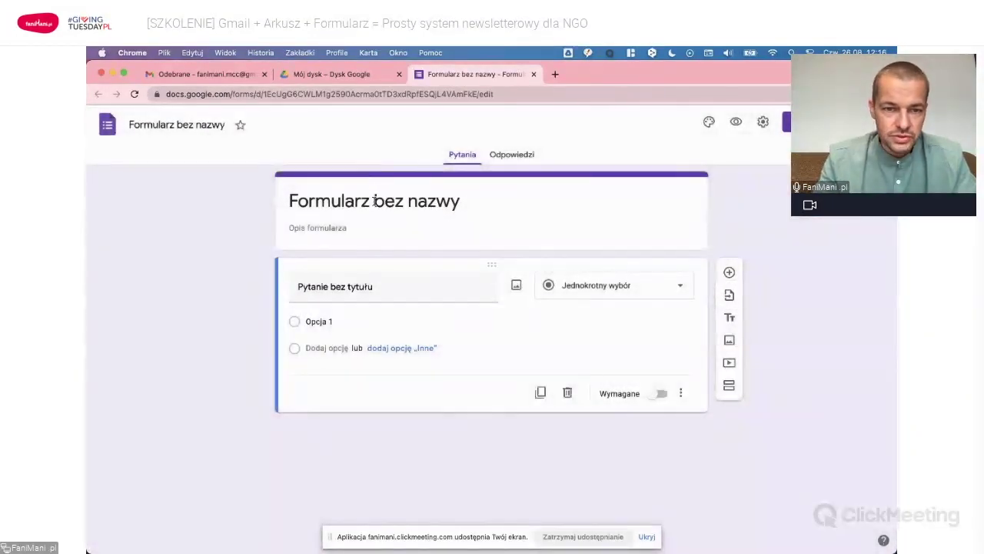
pyautogui.click(374, 201)
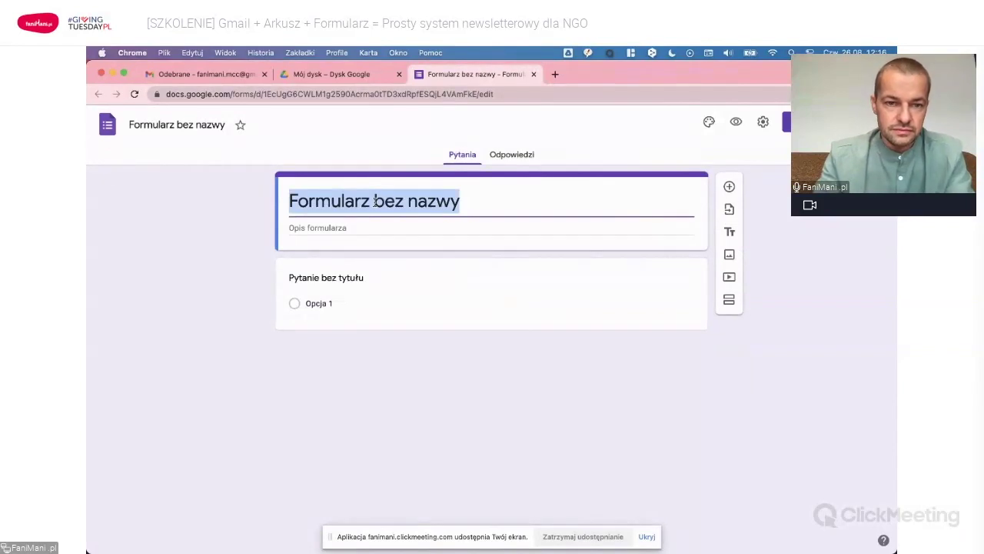
pyautogui.write('Newsl')
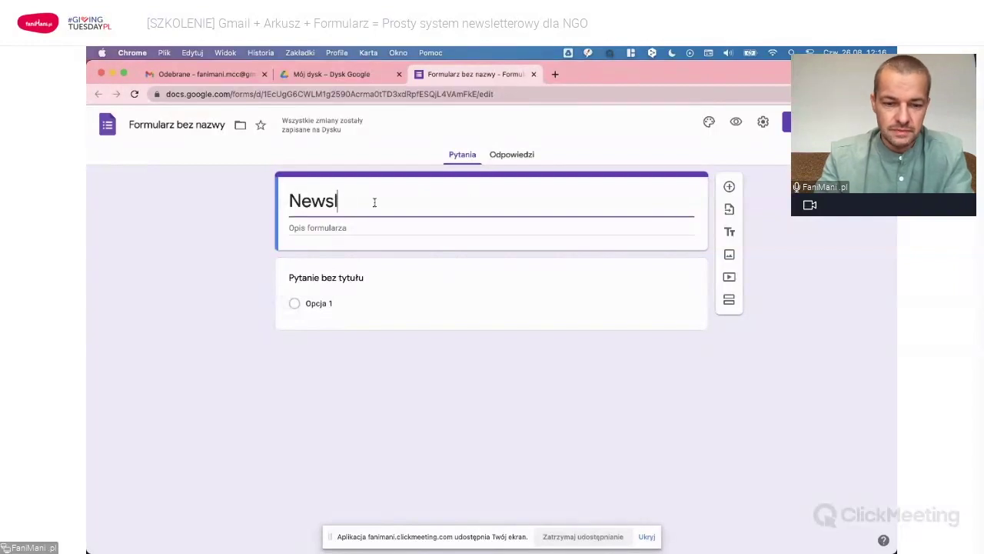
pyautogui.write('etter Fundacji Fanimn')
pyautogui.press('BackSpace')
pyautogui.press('BackSpace')
pyautogui.write('Mani')
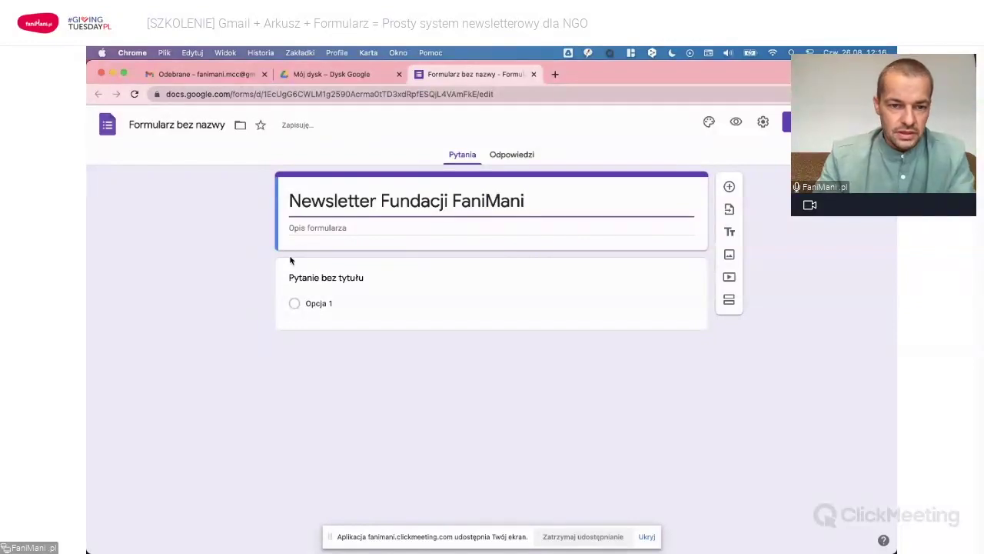
# Make the first question 'Twoje imię', a required Krótka odpowiedź, and add another question
pyautogui.click(331, 279)
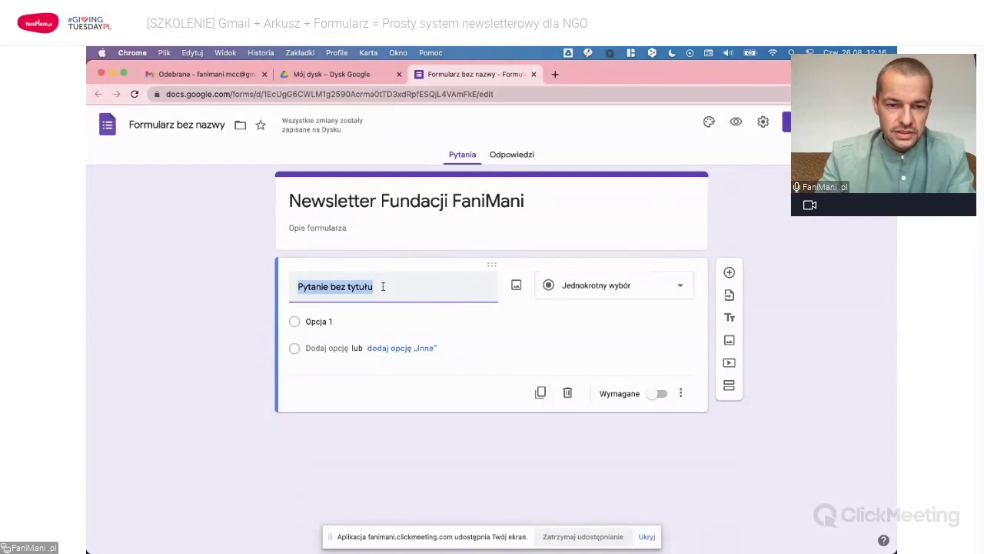
pyautogui.write('M')
pyautogui.press('BackSpace')
pyautogui.write('Imię')
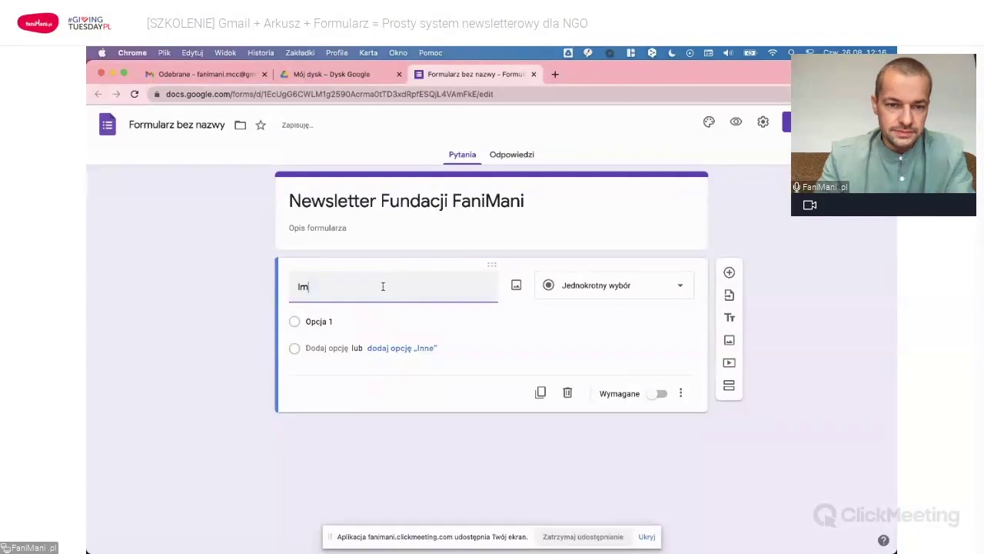
pyautogui.press('super+a')
pyautogui.write('Podaj')
pyautogui.press('super+a')
pyautogui.write('To')
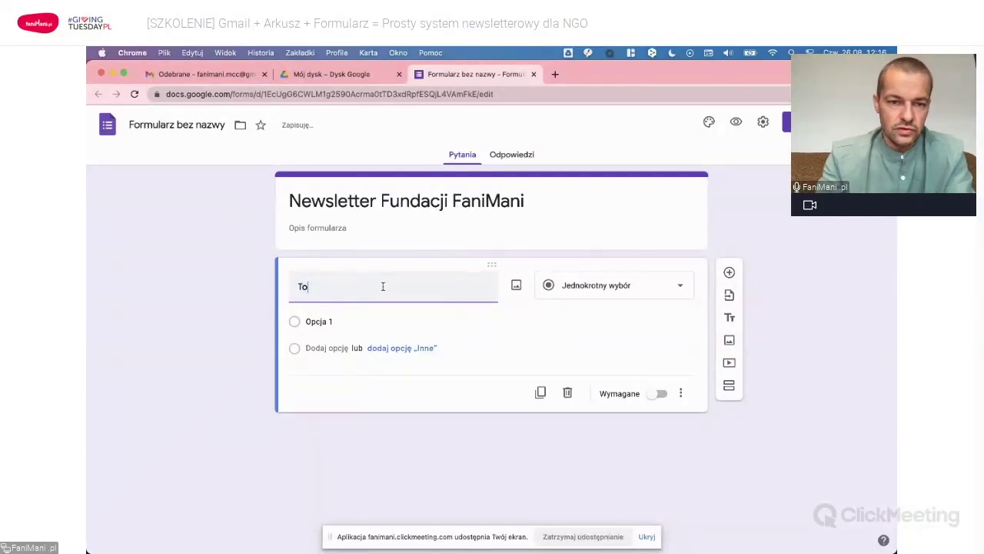
pyautogui.write('oje imię')
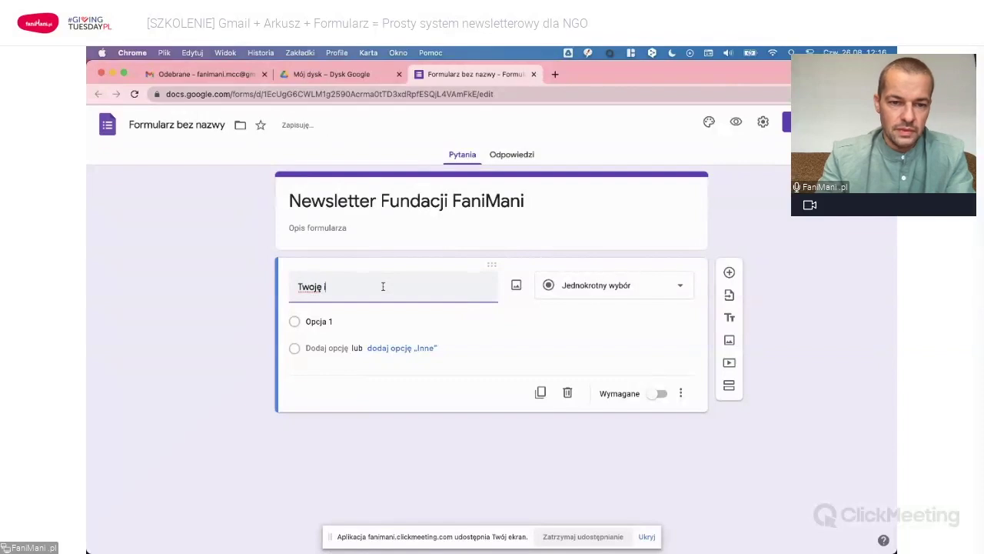
pyautogui.click(569, 294)
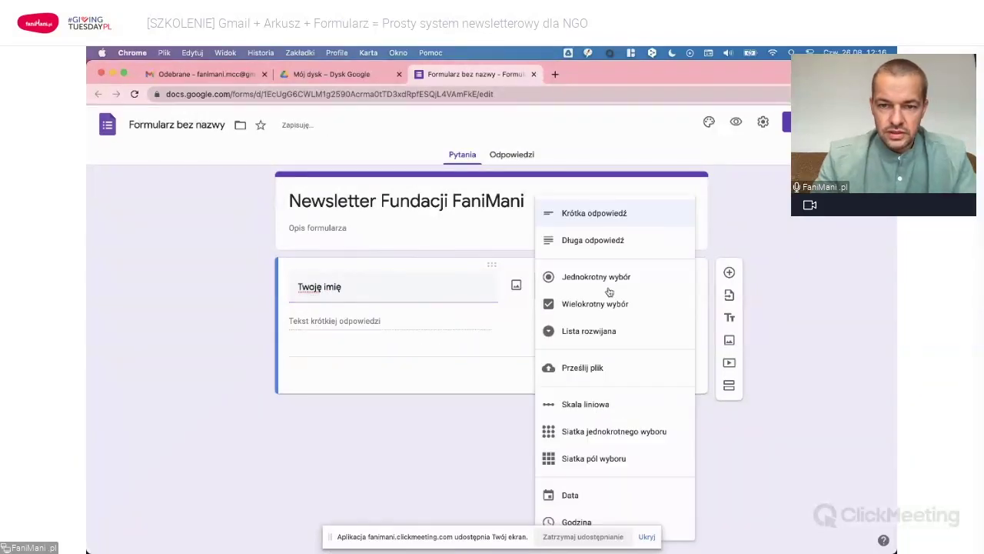
pyautogui.click(597, 218)
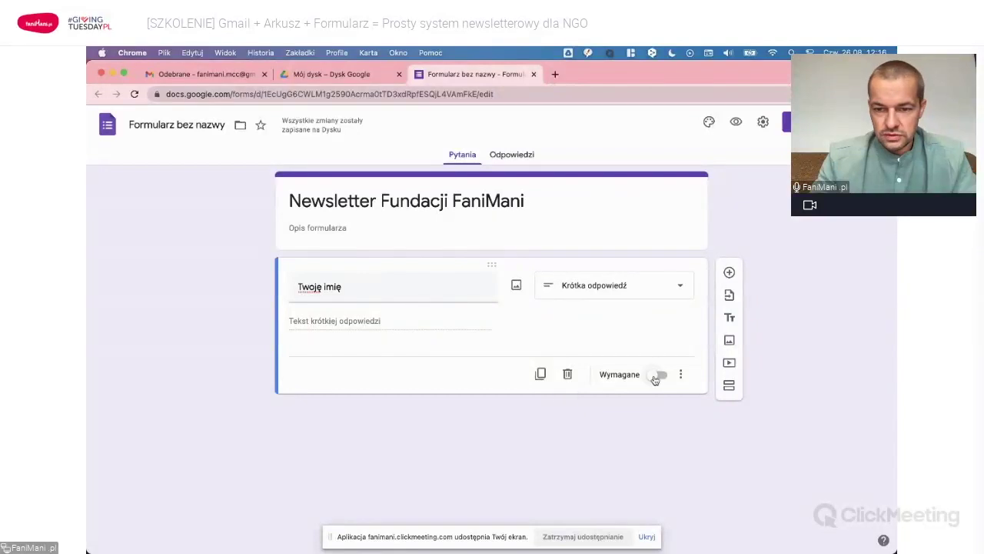
pyautogui.click(659, 376)
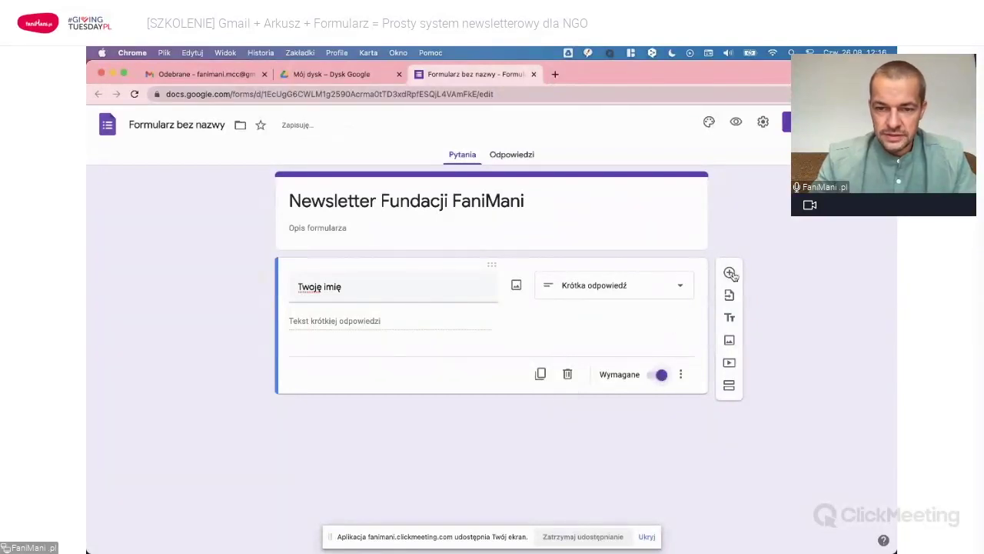
pyautogui.click(730, 273)
# Title the new question 'Adres email' as a required Krótka odpowiedź
pyautogui.write('Adres email')
pyautogui.click(578, 370)
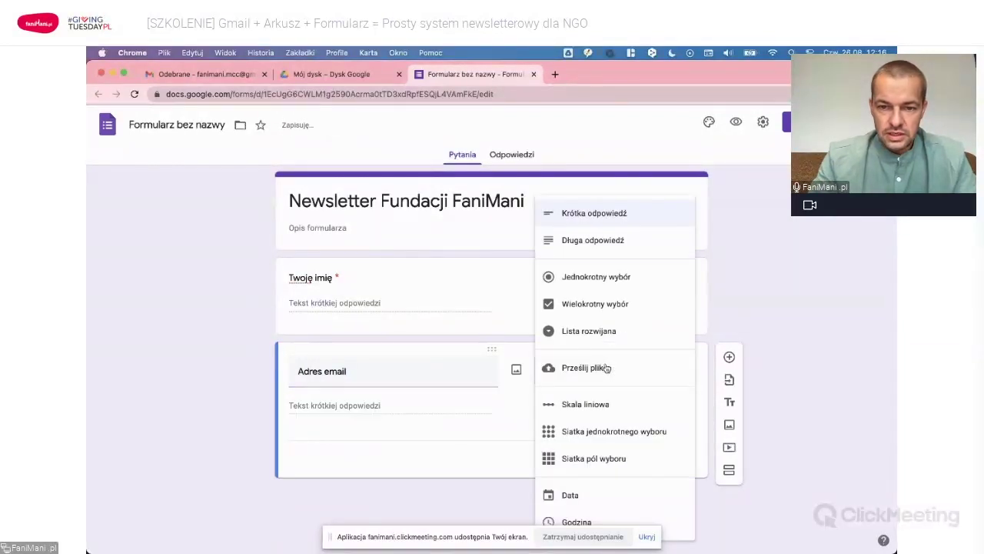
pyautogui.click(620, 214)
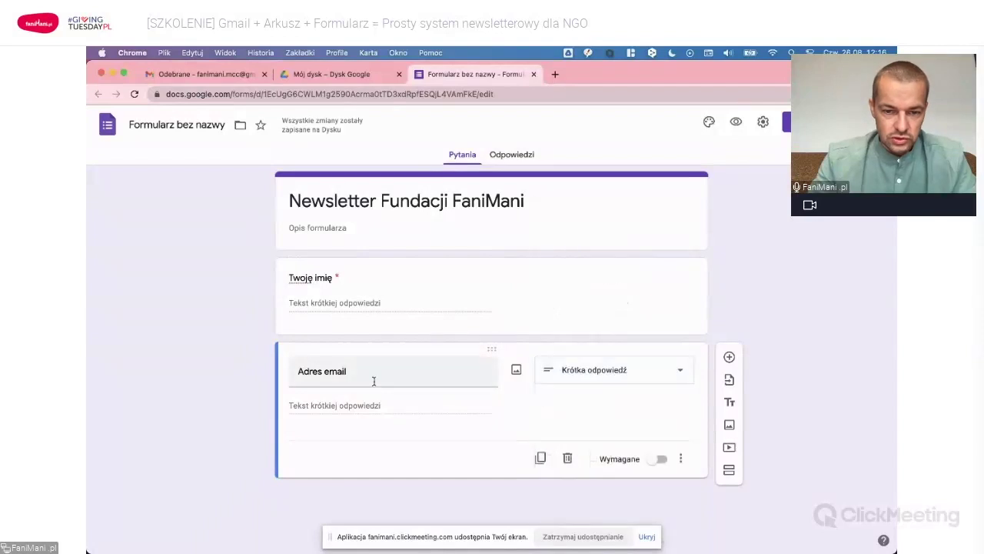
pyautogui.click(659, 459)
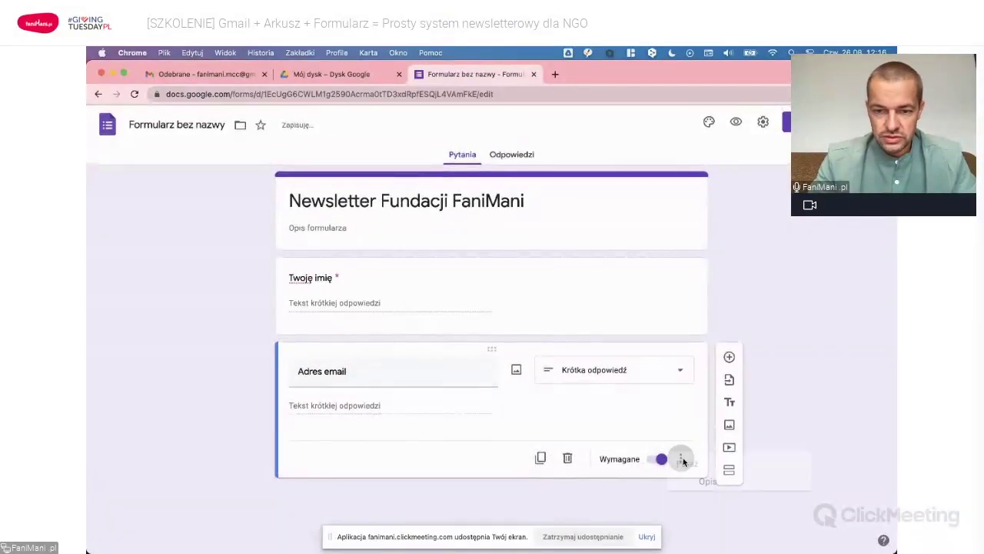
# Add Tekst > Adres e-mail answer validation to it, then add another question
pyautogui.click(680, 458)
pyautogui.click(723, 526)
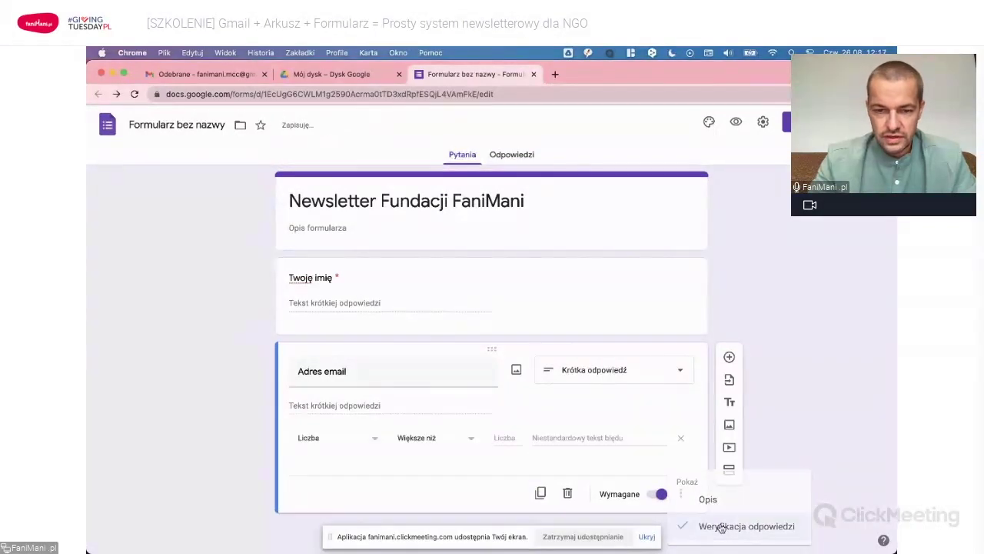
pyautogui.click(340, 440)
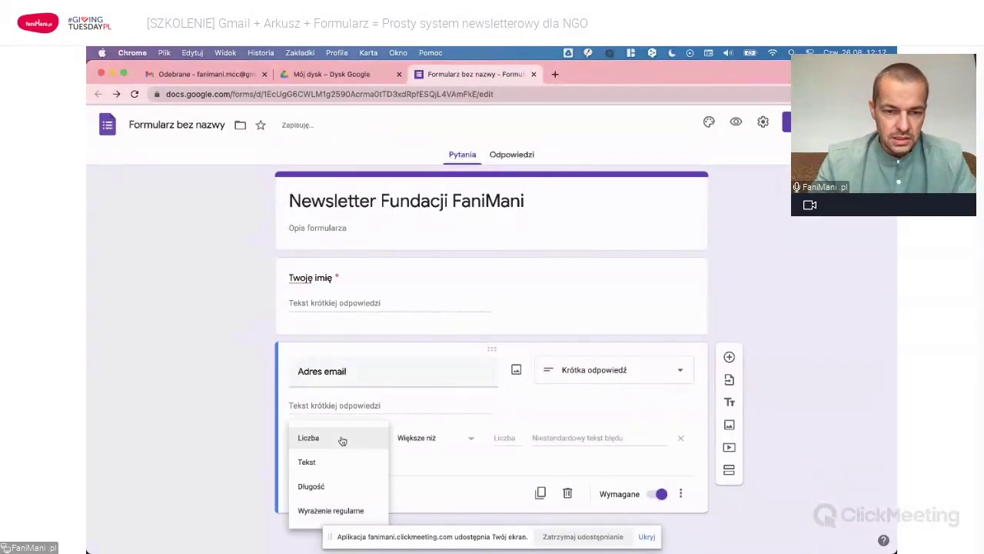
pyautogui.click(334, 464)
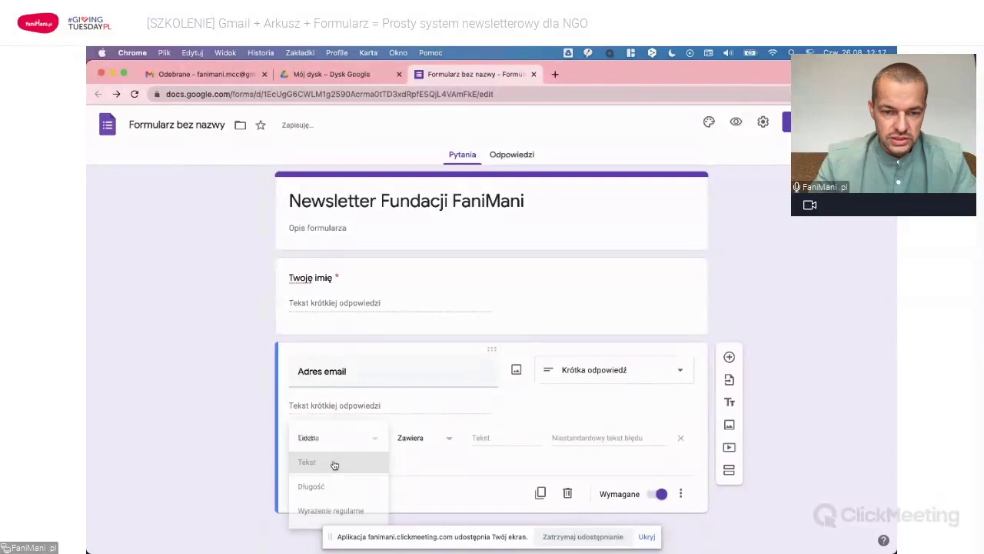
pyautogui.click(433, 443)
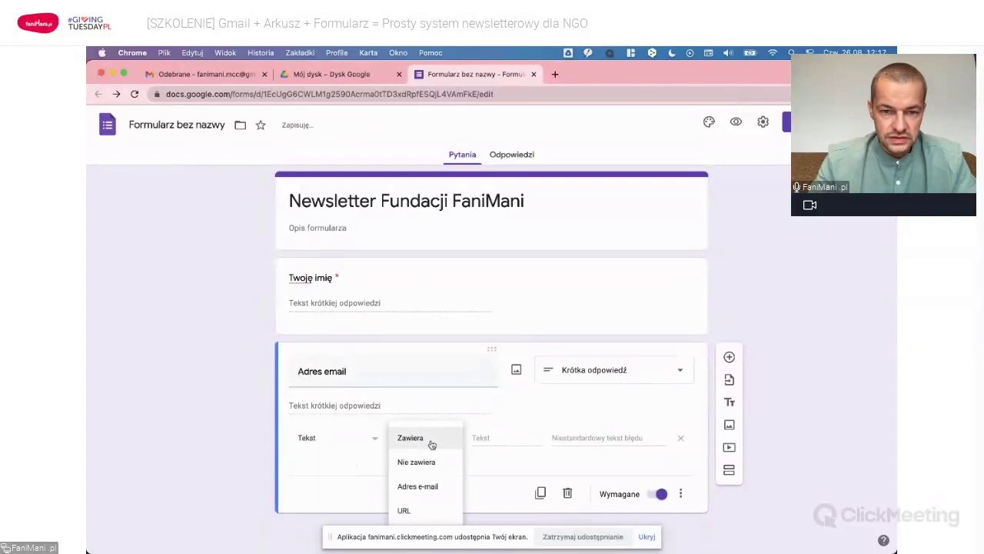
pyautogui.click(429, 487)
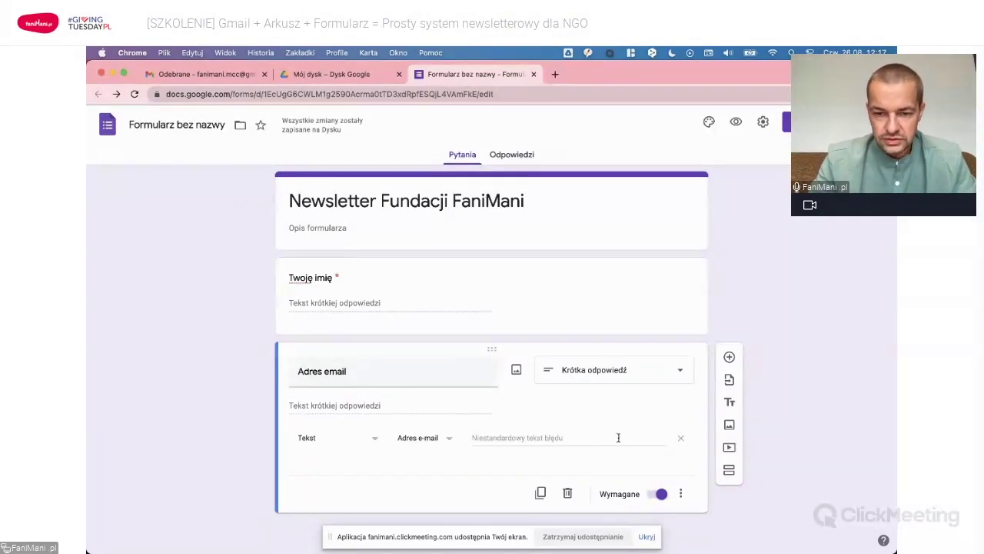
pyautogui.click(729, 357)
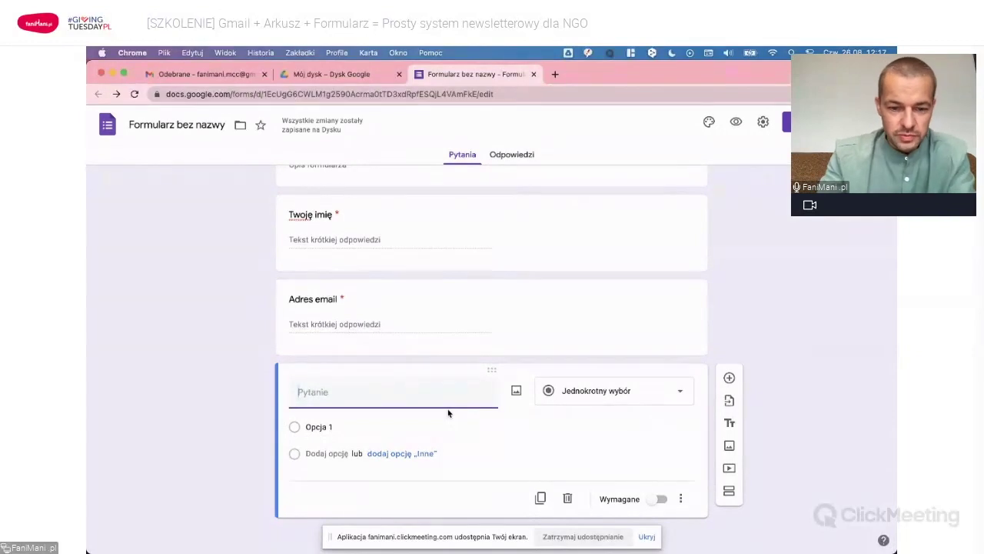
# Title the question 'Zgoda' and copy the consent paragraph from the Google Doc notes
pyautogui.write('Zgoda')
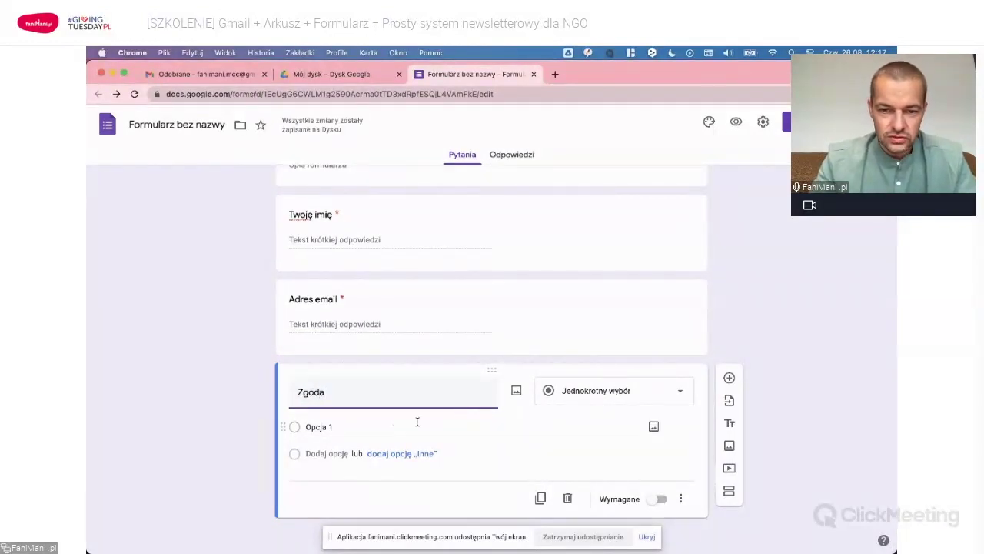
pyautogui.hotkey('ctrl', 'Up')
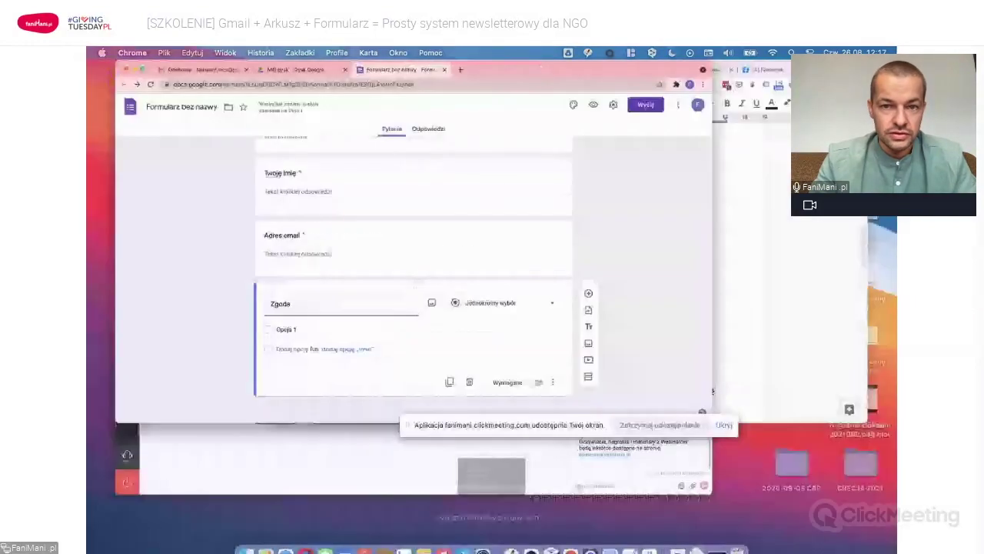
pyautogui.click(673, 138)
pyautogui.scroll(-10, 444, 392)
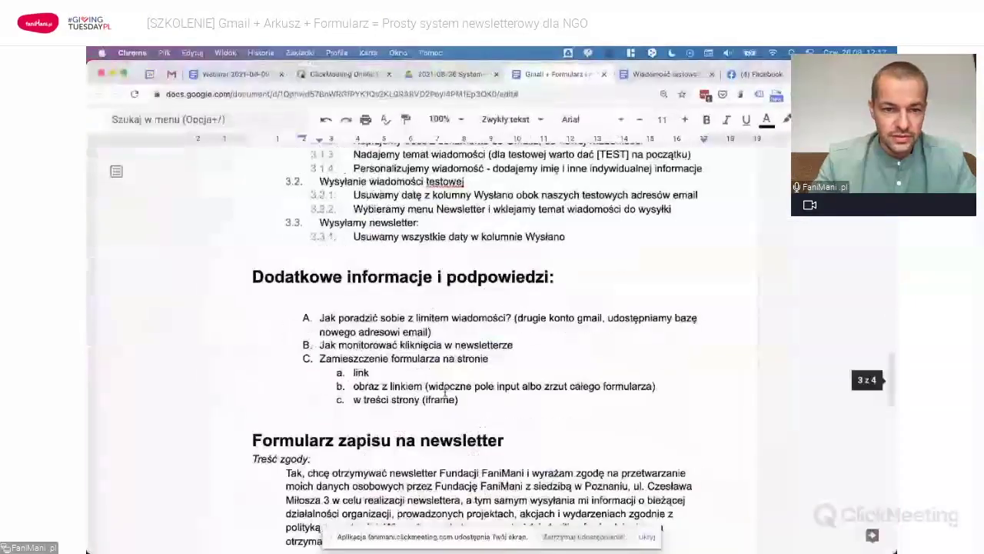
pyautogui.scroll(-1, 444, 392)
pyautogui.scroll(-2, 444, 392)
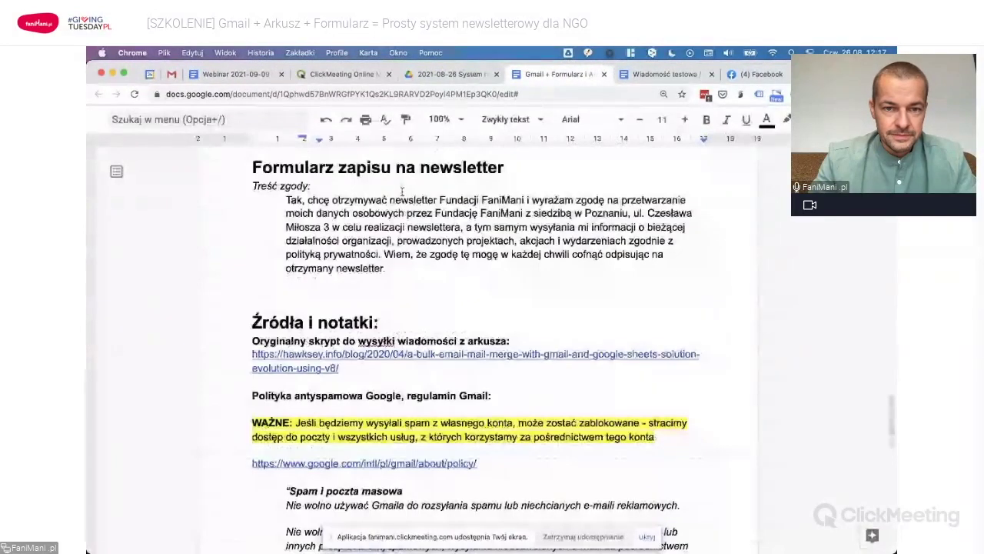
pyautogui.click(286, 200)
pyautogui.keyDown('shift'); pyautogui.click(402, 268); pyautogui.keyUp('shift')
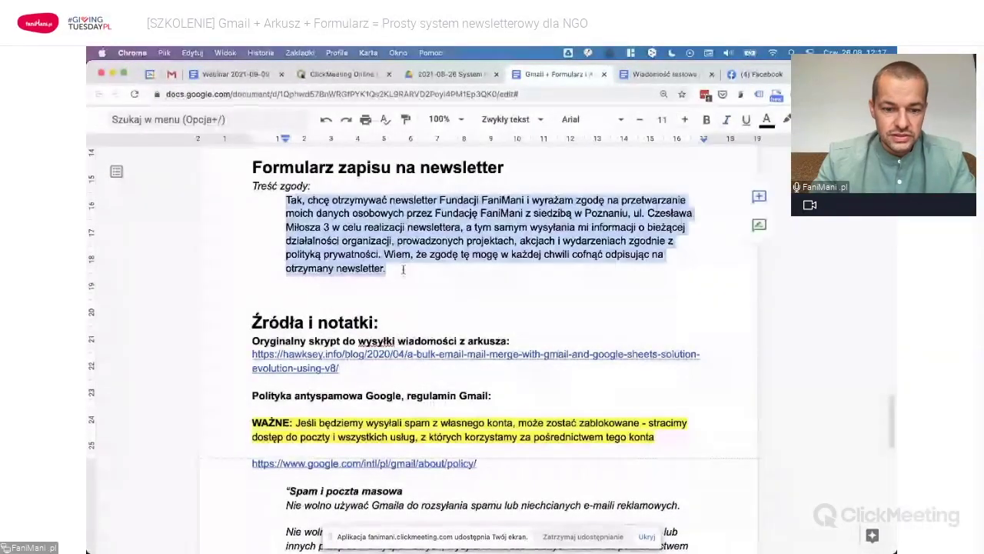
pyautogui.scroll(4, 403, 267)
# Paste the consent sentence over Opcja 1 and make the Zgoda question required
pyautogui.hotkey('ctrl', 'Up')
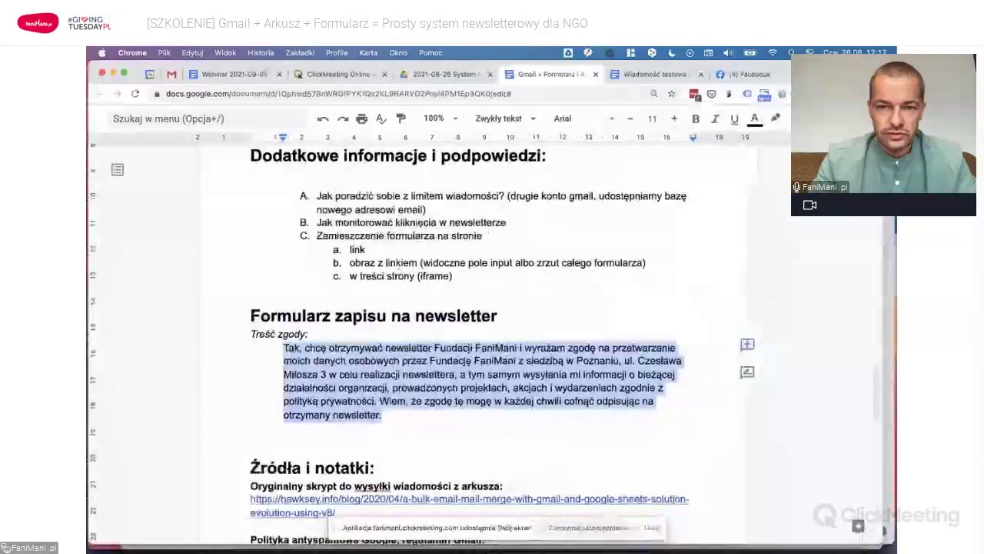
pyautogui.click(568, 230)
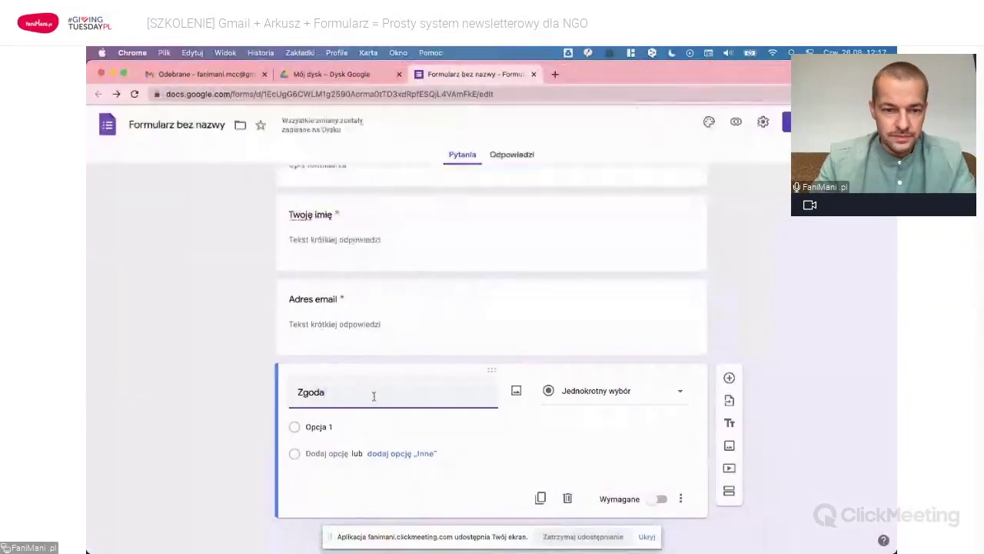
pyautogui.click(336, 426)
pyautogui.press('super+v')
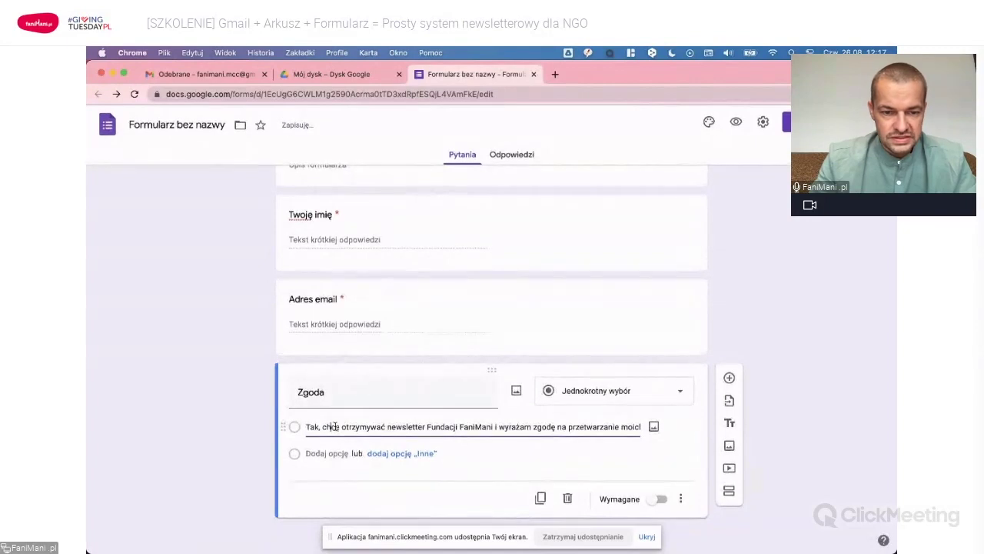
pyautogui.click(662, 499)
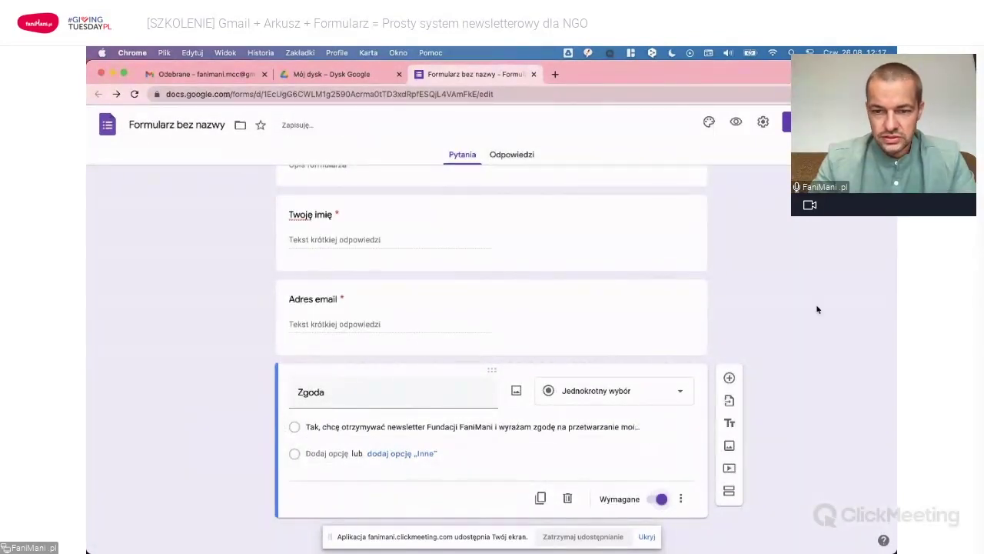
pyautogui.scroll(2, 817, 309)
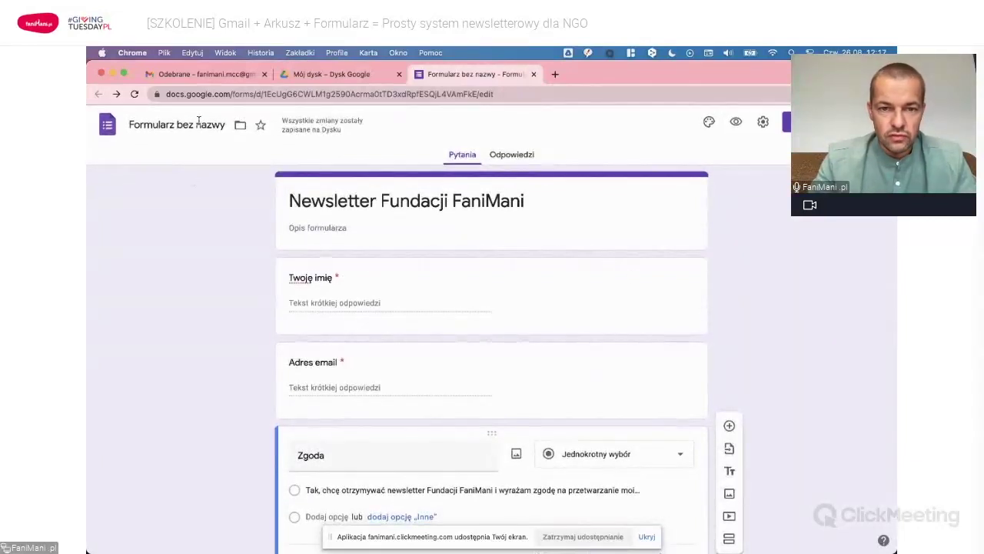
# Preview the form and try submitting it empty to see the required-field errors
pyautogui.click(736, 123)
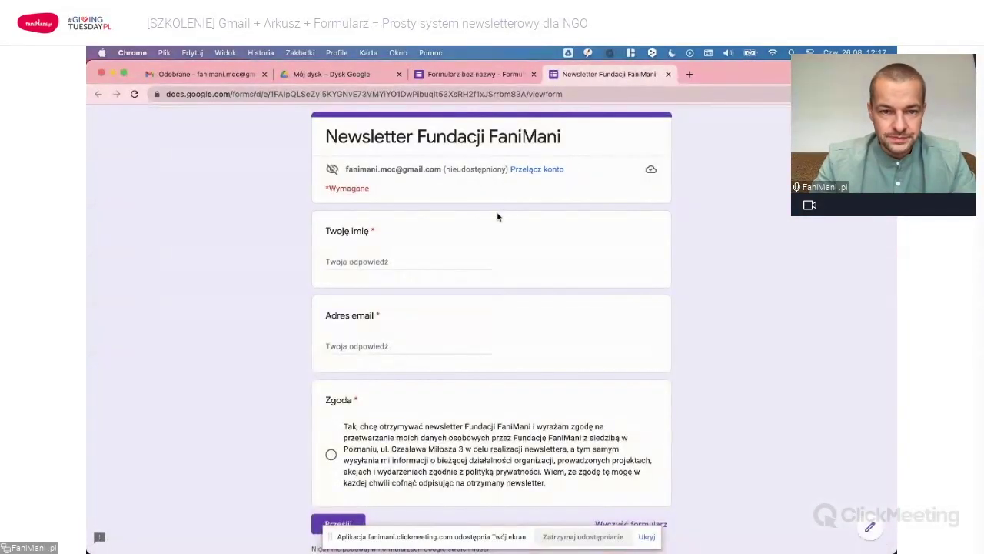
pyautogui.scroll(-2, 431, 328)
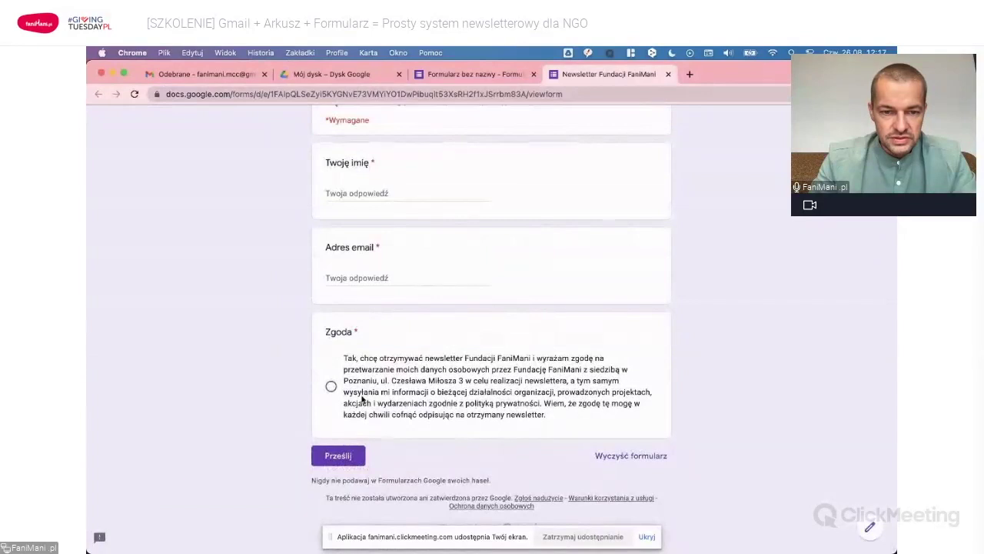
pyautogui.click(329, 458)
pyautogui.scroll(1, 320, 220)
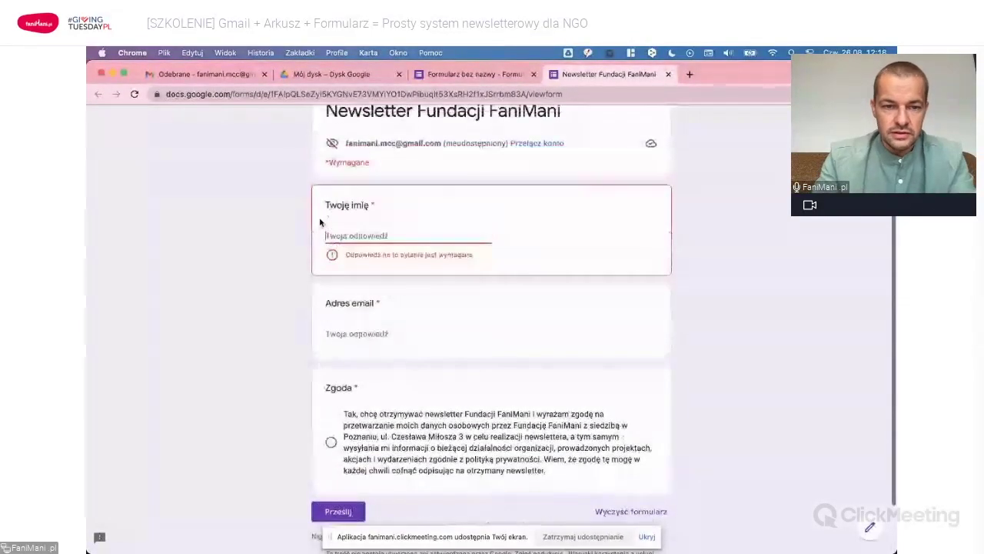
# Fill in a test name and e-mail, submit without consent to confirm it's blocked, then return
pyautogui.write('Marek')
pyautogui.press('Tab')
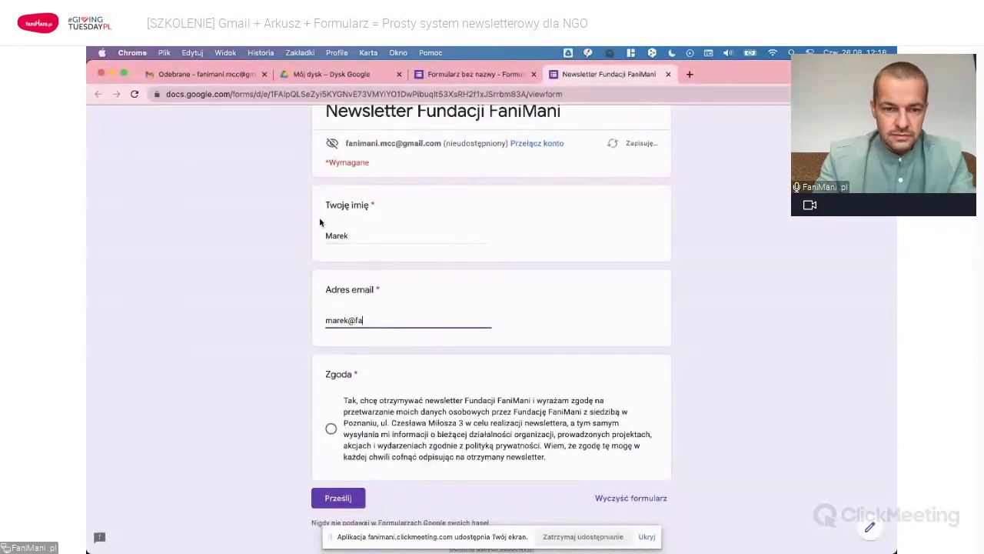
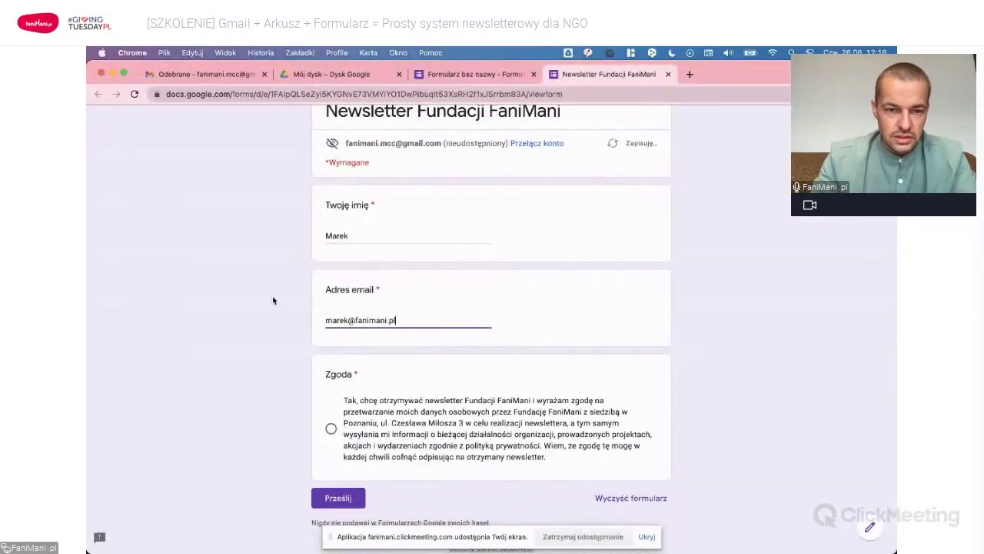
pyautogui.scroll(-1, 235, 444)
pyautogui.click(336, 460)
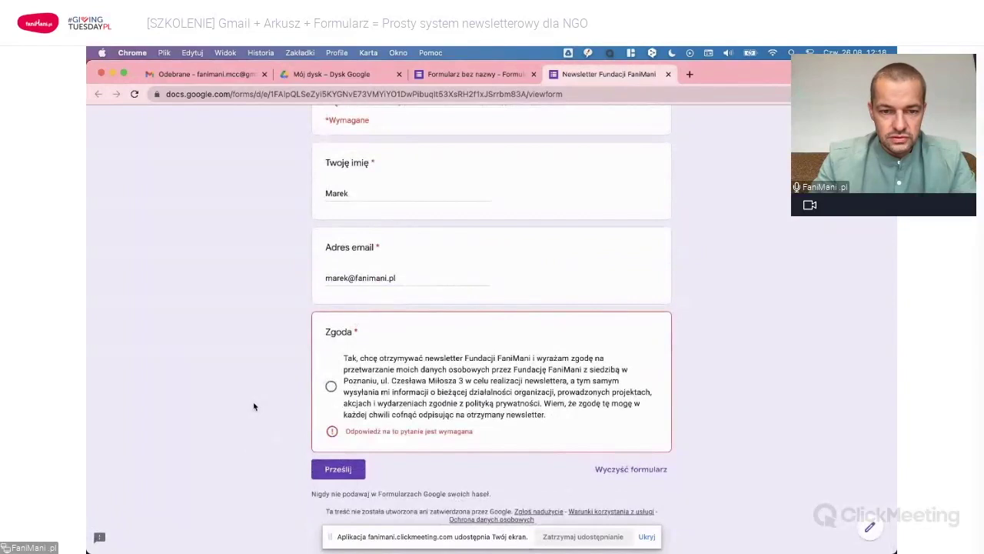
pyautogui.scroll(2, 265, 368)
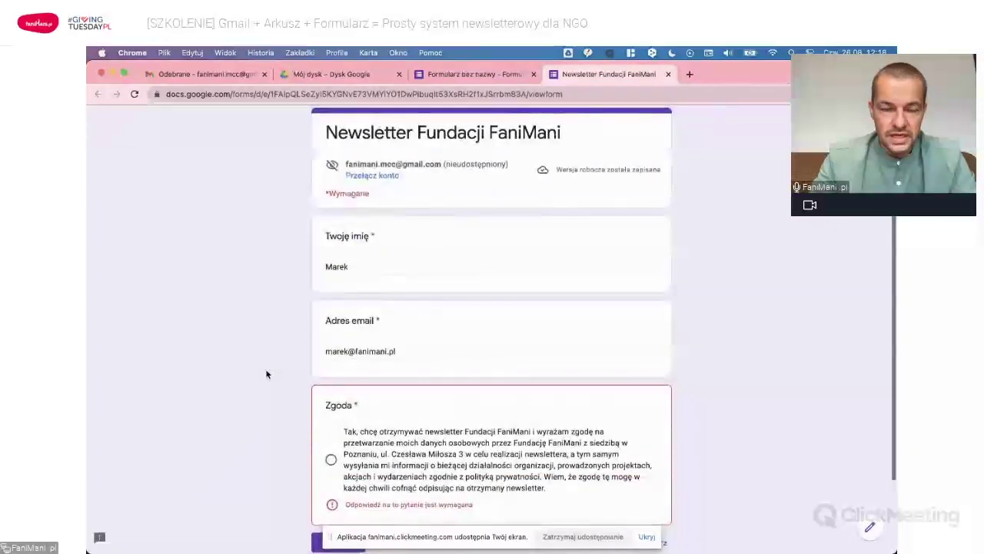
pyautogui.scroll(-1, 275, 362)
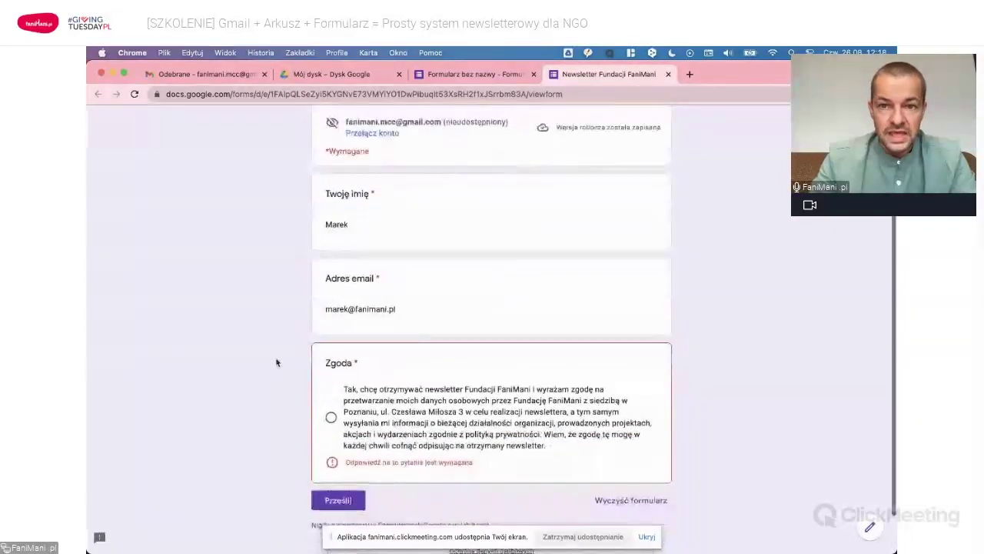
pyautogui.click(500, 74)
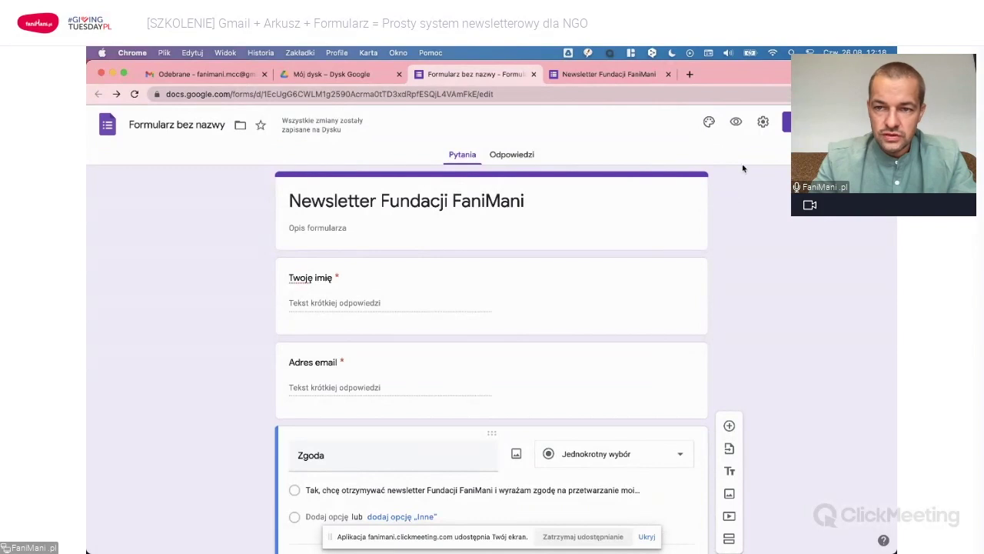
# Browse the Ustawienia dialog's Prezentacja, Testy and Ogólne tabs, then cancel without changes
pyautogui.click(763, 121)
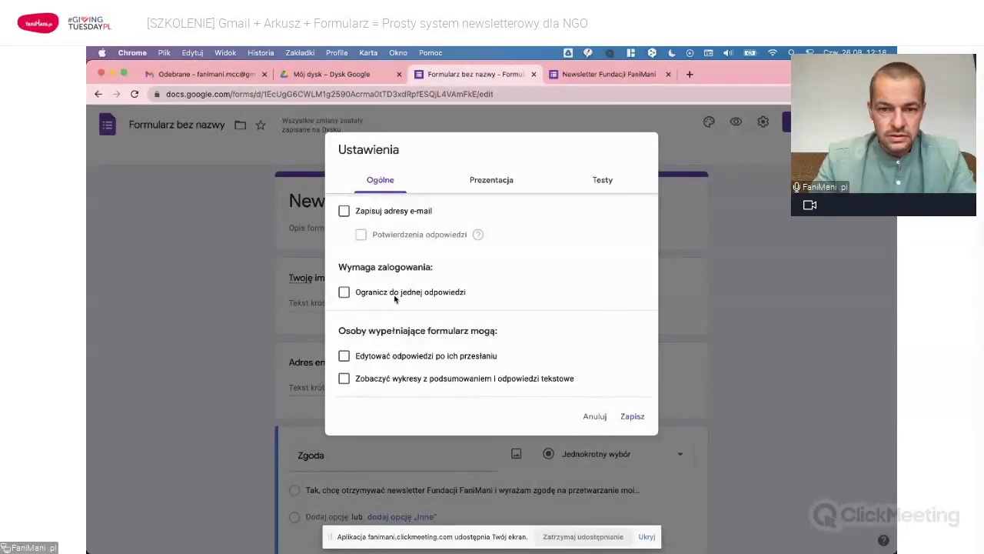
pyautogui.click(494, 184)
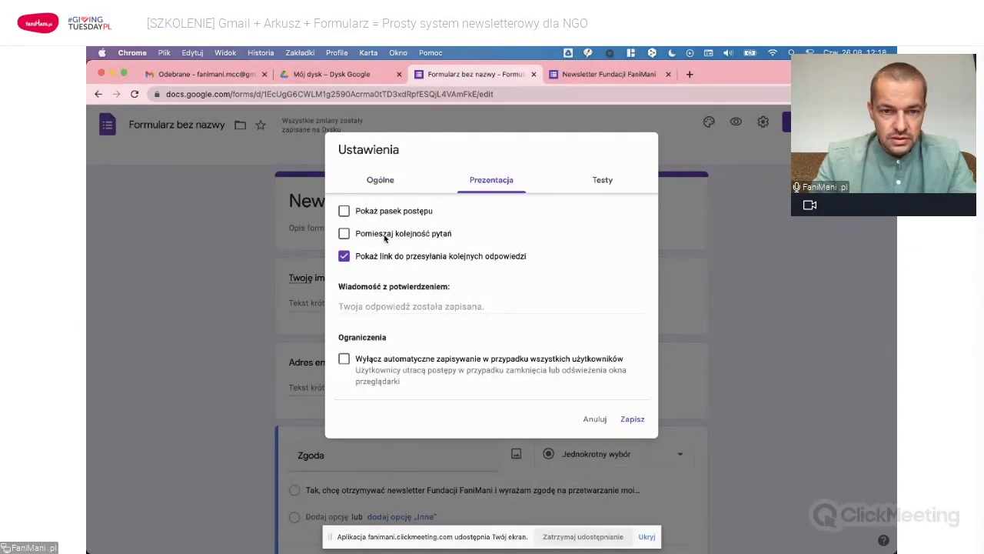
pyautogui.click(604, 183)
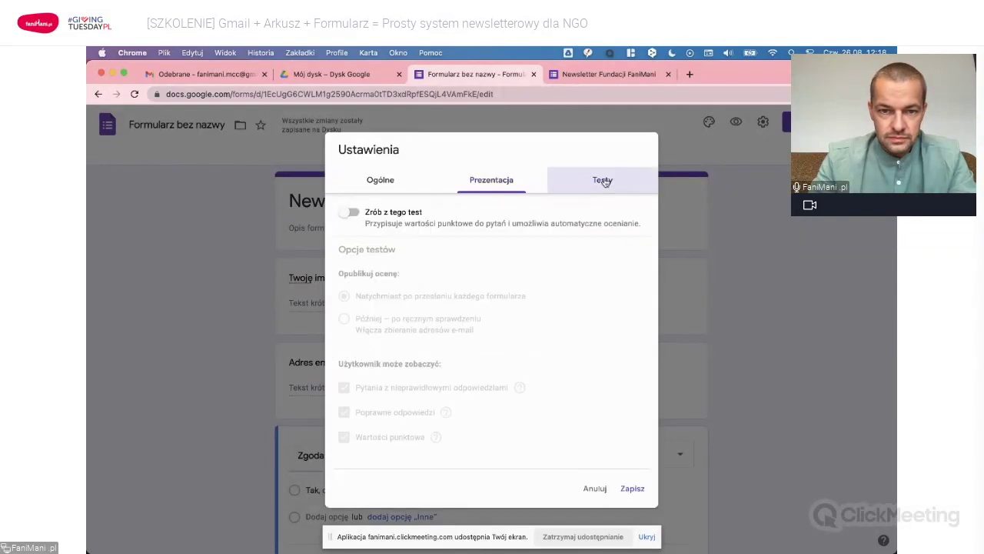
pyautogui.click(471, 183)
pyautogui.click(371, 185)
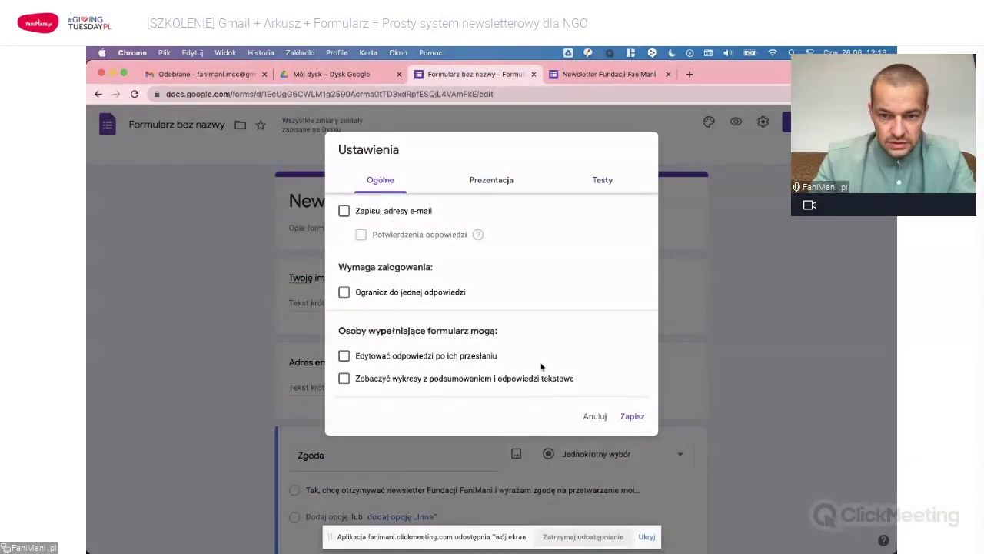
pyautogui.click(594, 416)
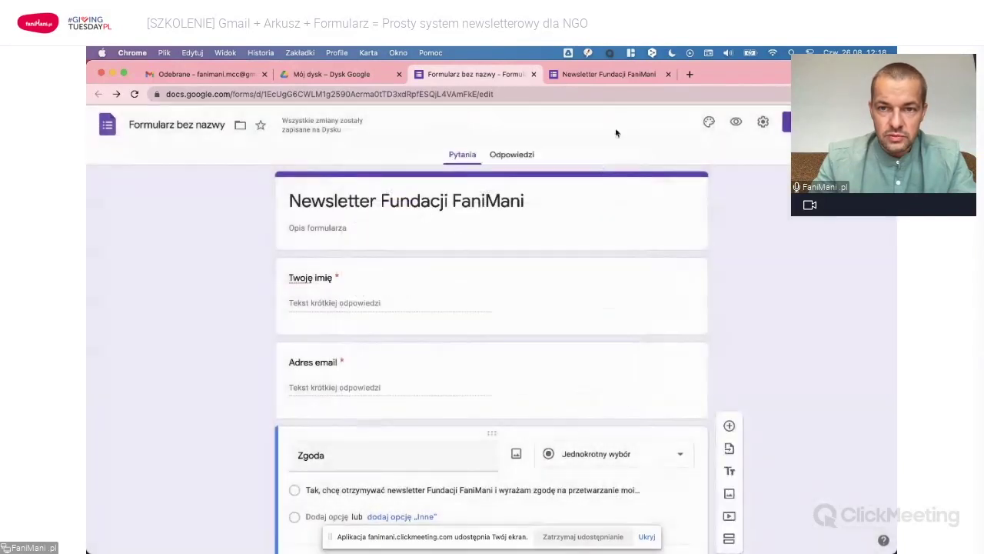
pyautogui.click(604, 74)
pyautogui.click(594, 94)
pyautogui.press('super+c')
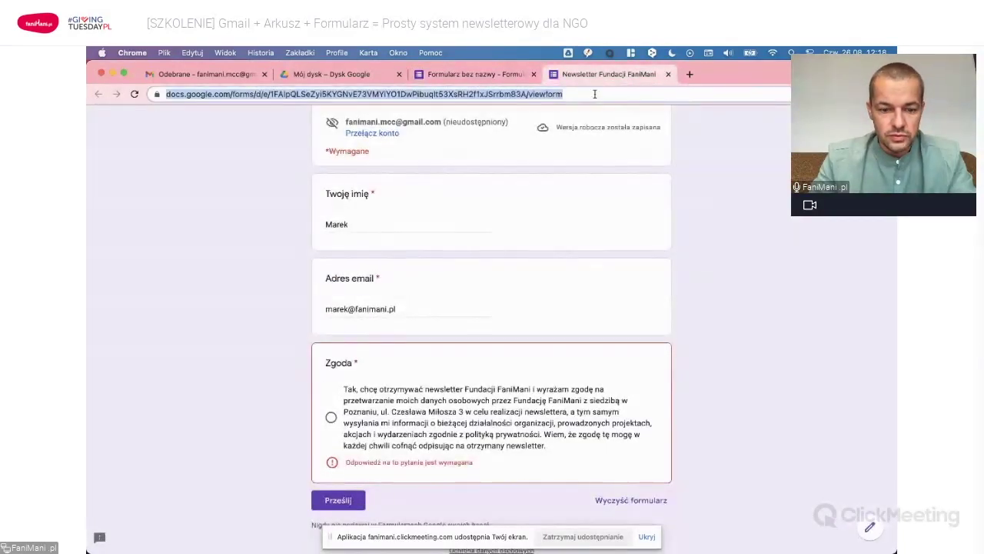
pyautogui.click(778, 152)
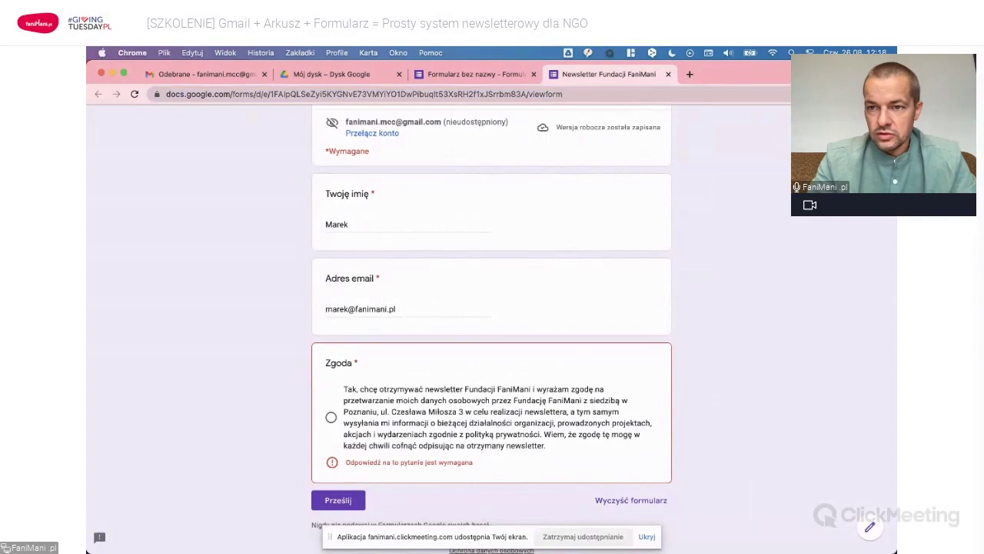
pyautogui.click(888, 93)
pyautogui.click(753, 146)
pyautogui.press('super+v')
pyautogui.press('Return')
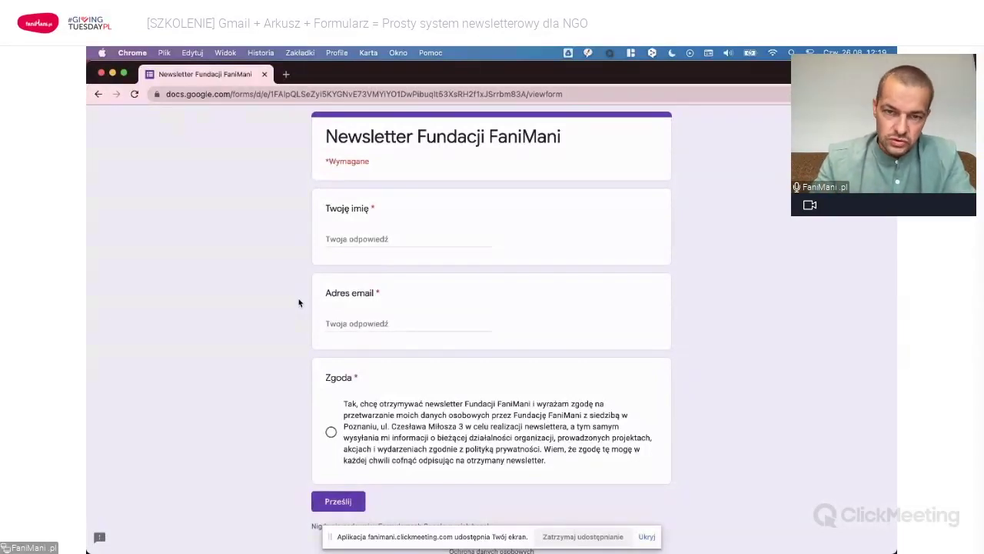
pyautogui.click(264, 75)
pyautogui.scroll(2, 710, 208)
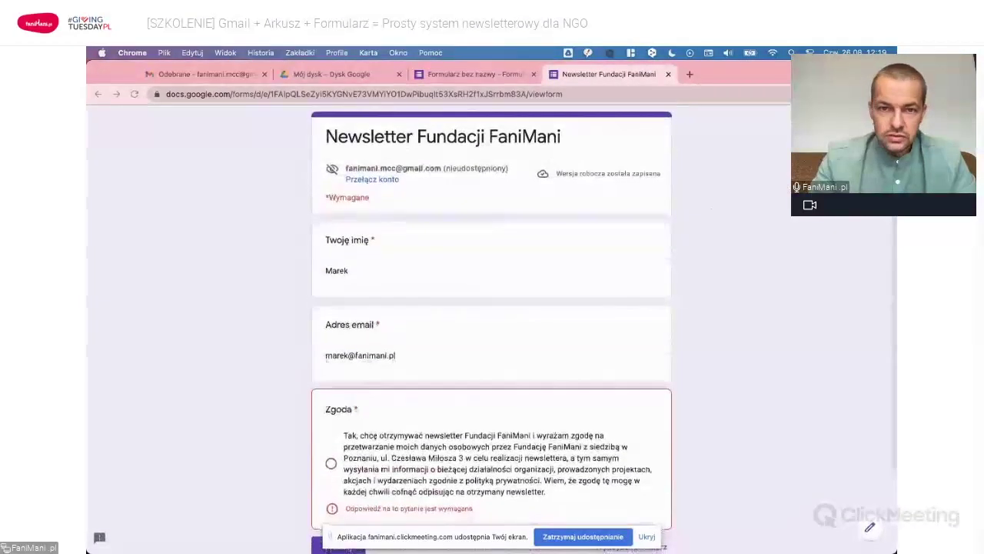
pyautogui.click(481, 74)
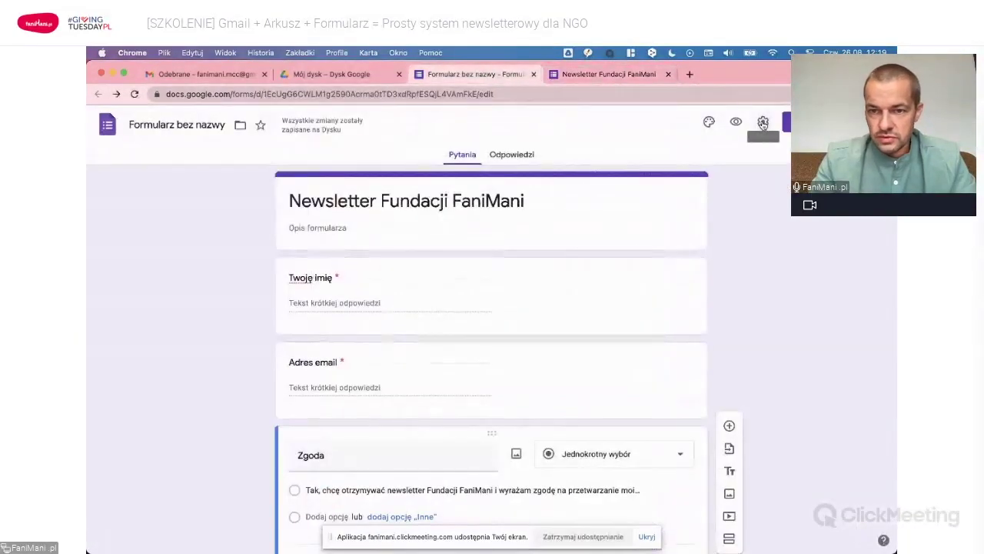
# Apply the orange theme colour, check the respondent preview, and return to the editor
pyautogui.click(709, 122)
pyautogui.click(751, 320)
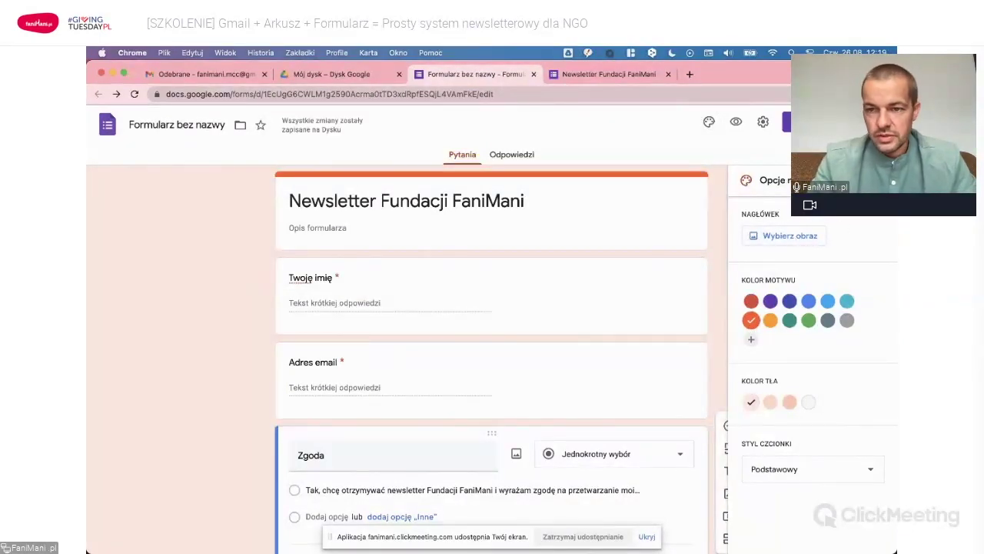
pyautogui.click(883, 180)
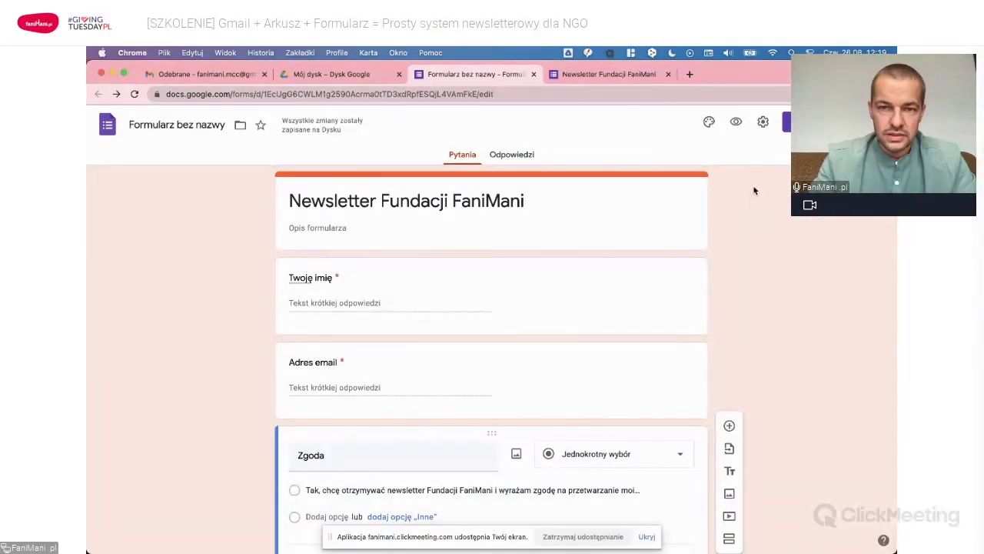
pyautogui.click(736, 121)
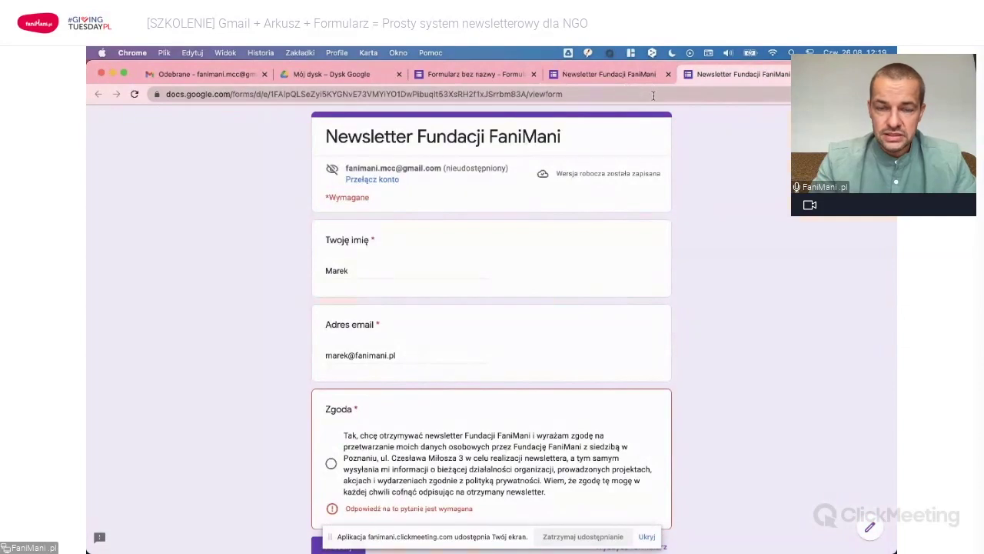
pyautogui.click(505, 77)
# Generate the shortened forms.gle link in the Wyślij dialog and paste it into the ClickMeeting chat
pyautogui.click(786, 121)
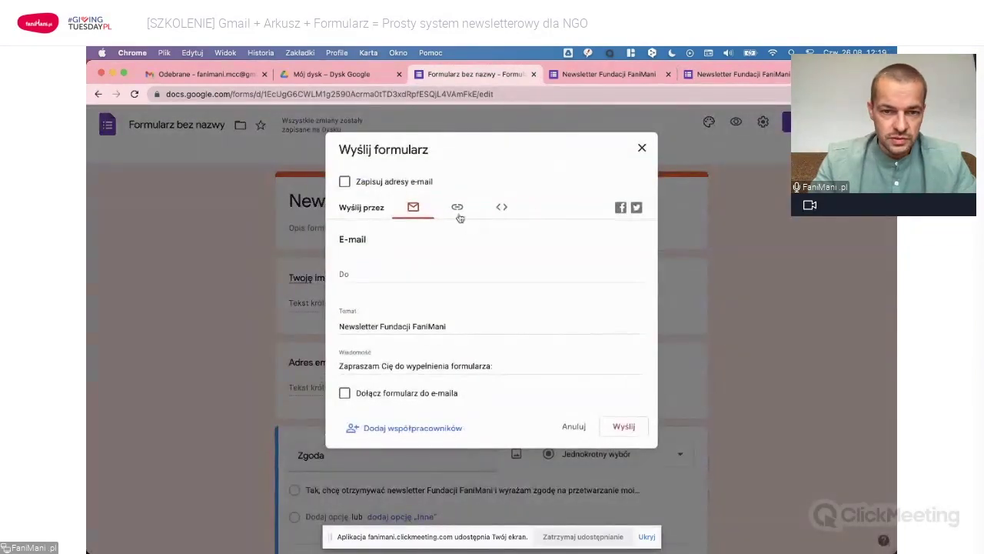
pyautogui.click(456, 216)
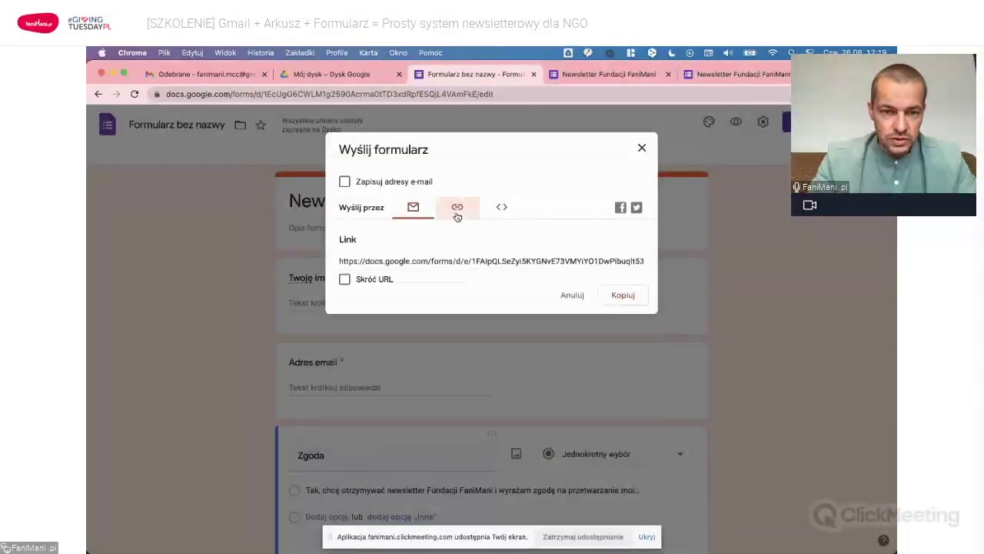
pyautogui.click(344, 280)
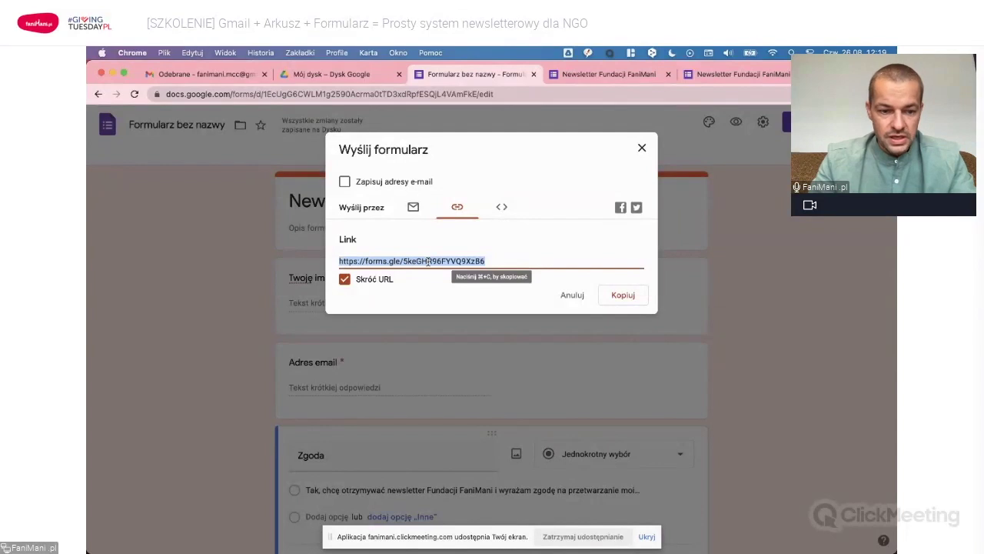
pyautogui.moveTo(896, 47)
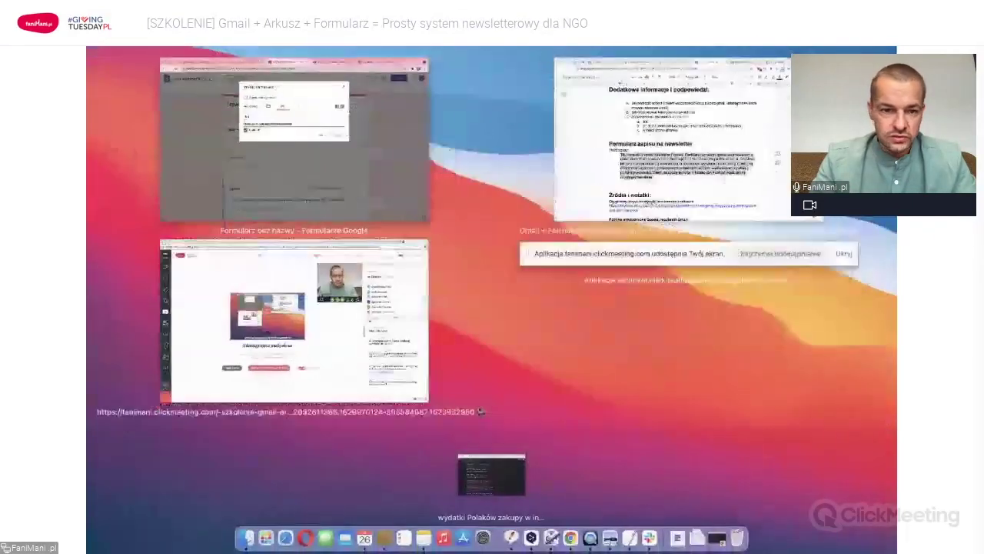
pyautogui.click(375, 329)
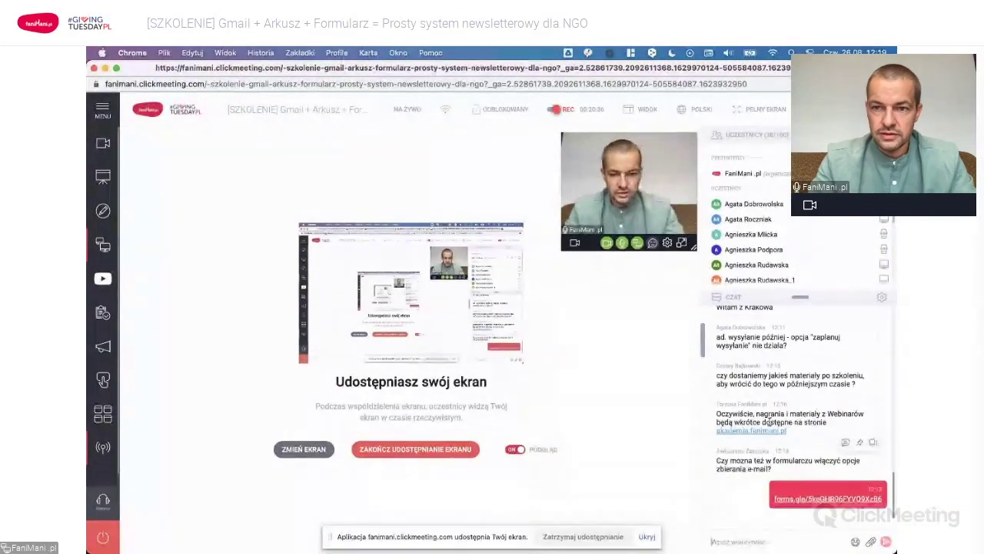
pyautogui.hotkey('ctrl', 'Up')
pyautogui.click(561, 154)
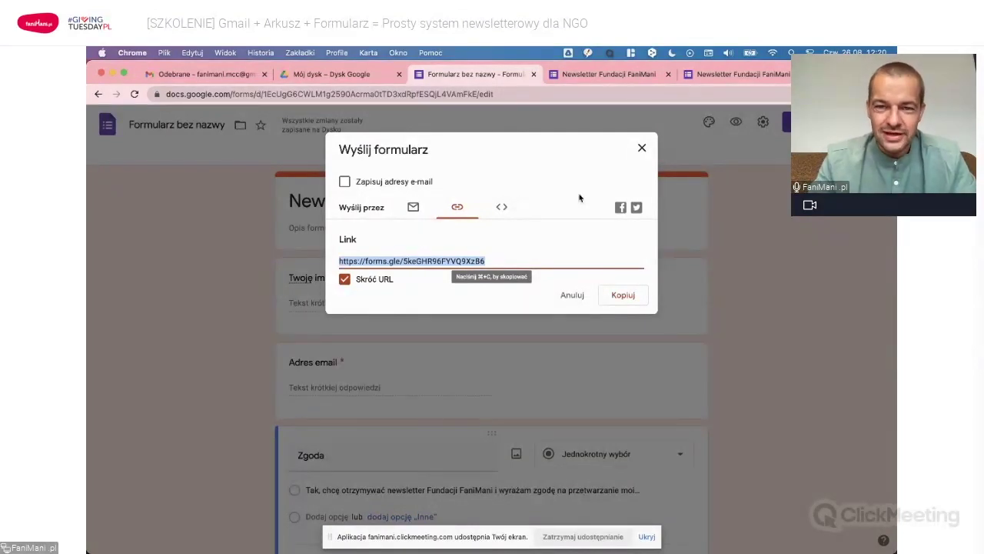
pyautogui.click(643, 149)
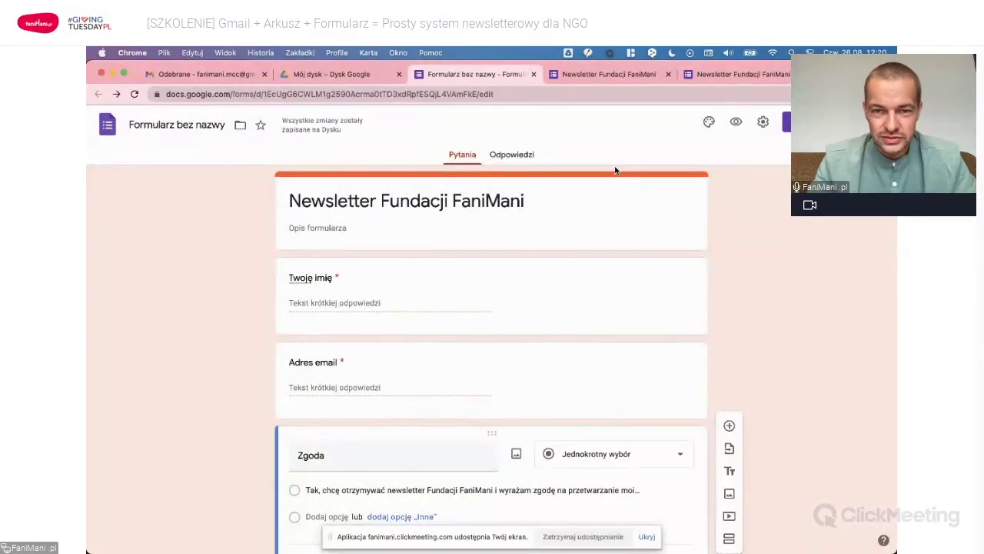
# Submit the filled-in test response on the live form, then return to the form editor
pyautogui.click(634, 74)
pyautogui.click(349, 453)
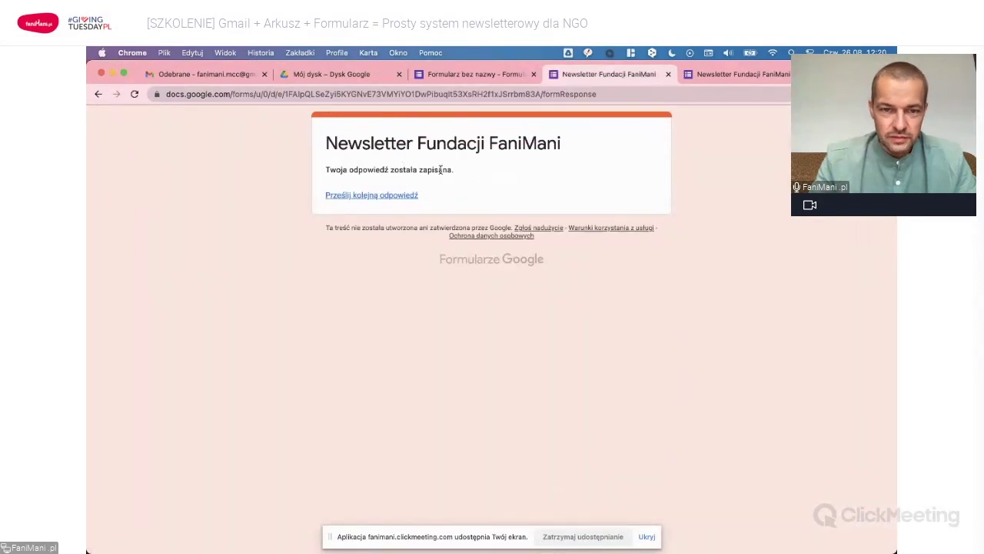
pyautogui.click(496, 75)
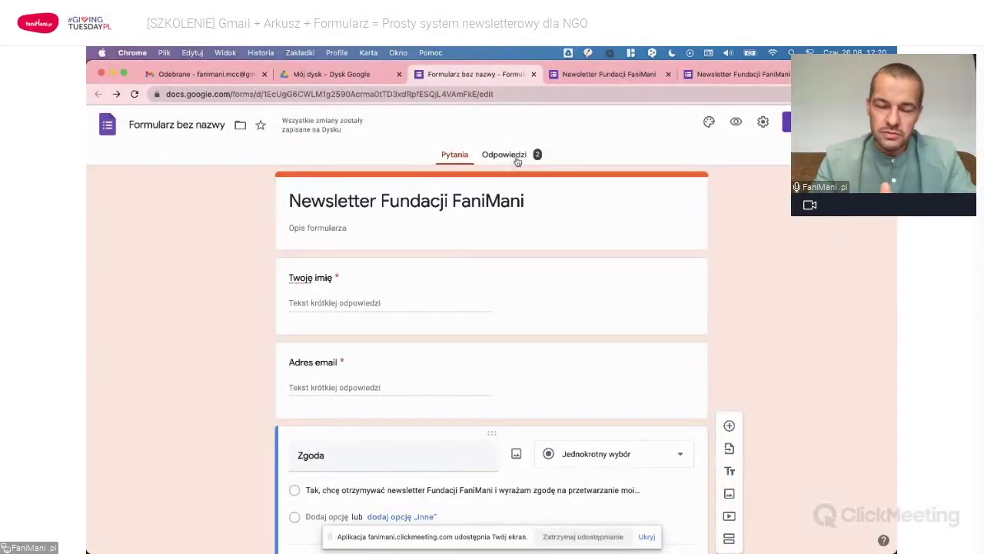
# Review the Odpowiedzi summary showing both entries and the 100% Zgoda consent chart
pyautogui.click(517, 158)
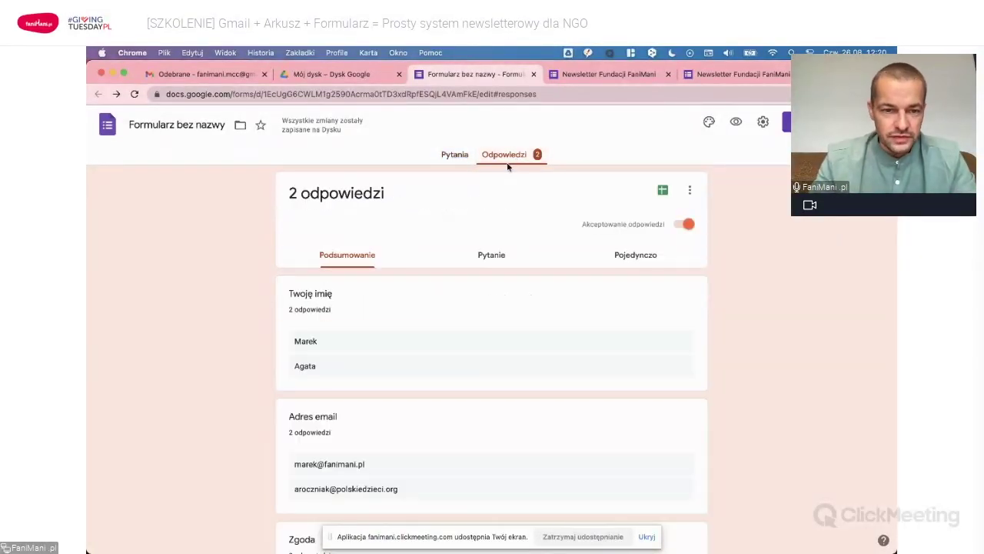
pyautogui.scroll(-3, 260, 419)
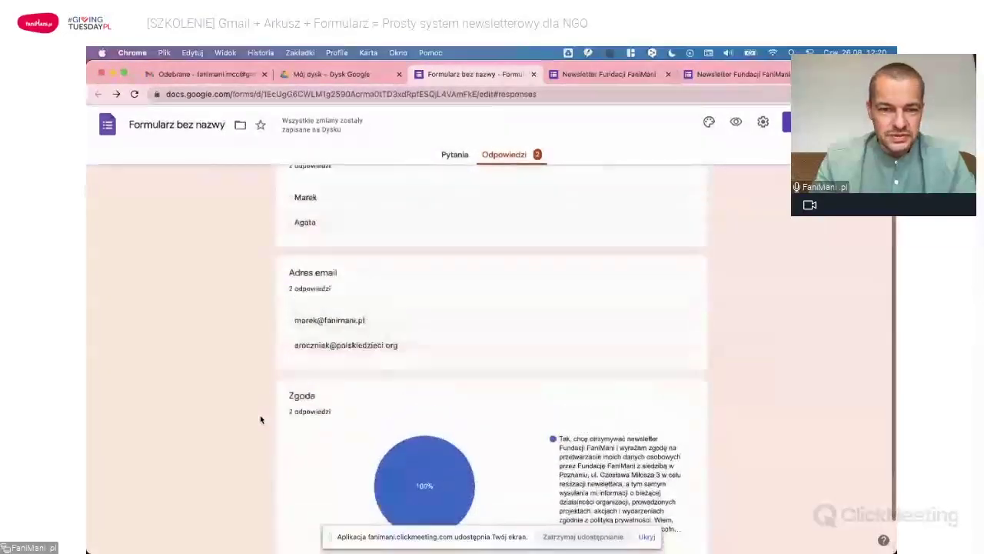
pyautogui.scroll(3, 260, 416)
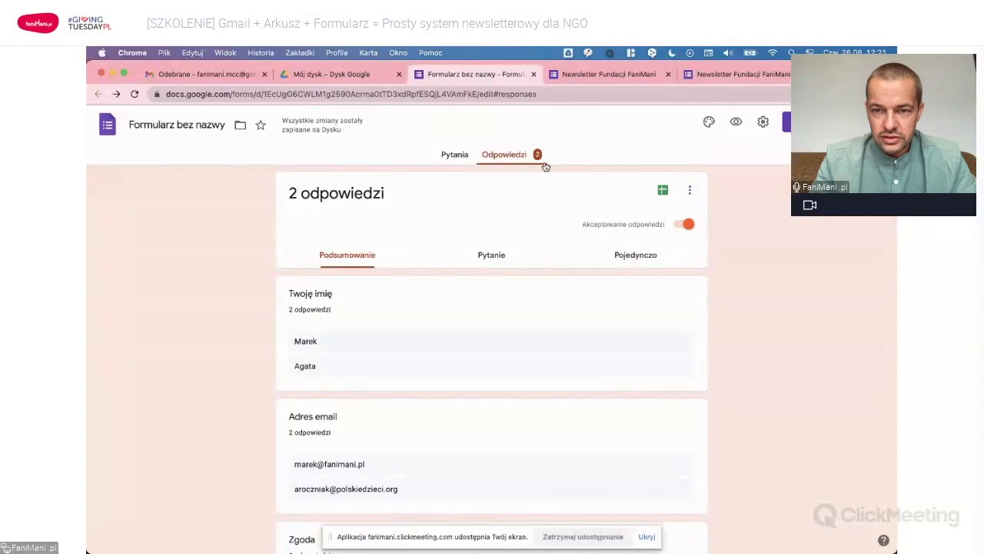
# Link the form's responses to a new spreadsheet named 'Newsletter FaniMani'
pyautogui.click(663, 192)
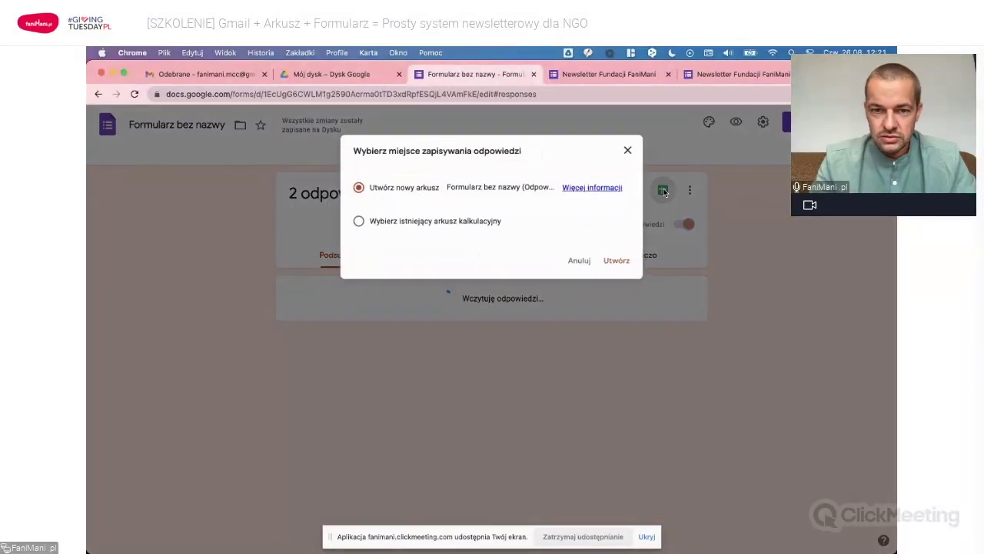
pyautogui.click(498, 188)
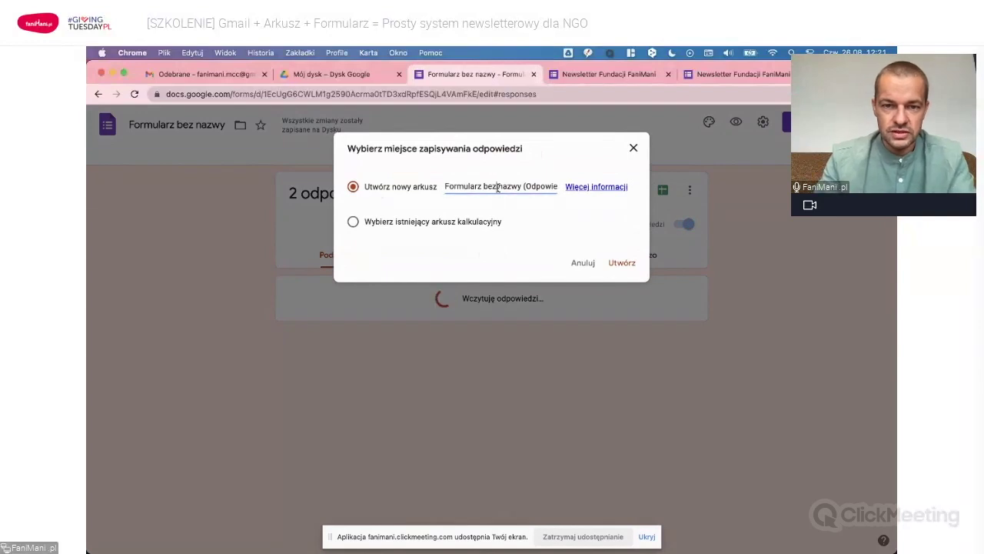
pyautogui.hotkey('shift', 'alt', 'Left')
pyautogui.hotkey('shift', 'alt', 'Left')
pyautogui.hotkey('shift', 'alt', 'Left')
pyautogui.hotkey('shift', 'alt', 'Left')
pyautogui.write('Newsletter FaniMani')
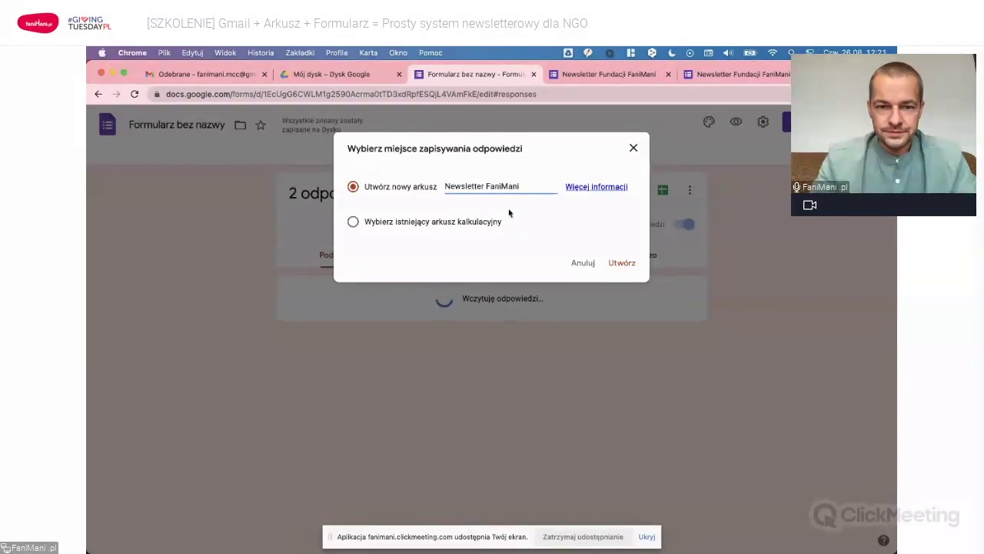
pyautogui.click(620, 265)
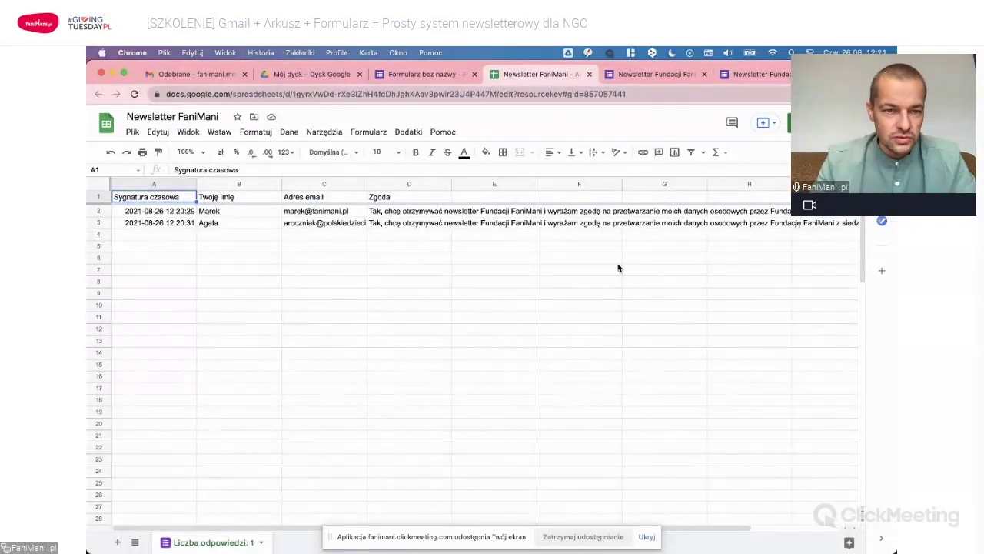
pyautogui.click(321, 236)
pyautogui.press('Up')
pyautogui.press('Up')
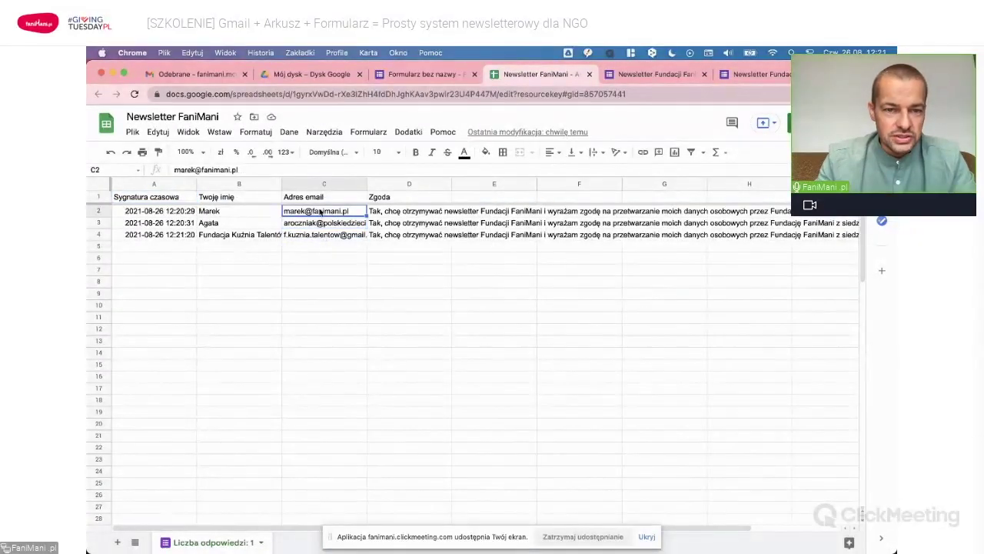
pyautogui.click(325, 199)
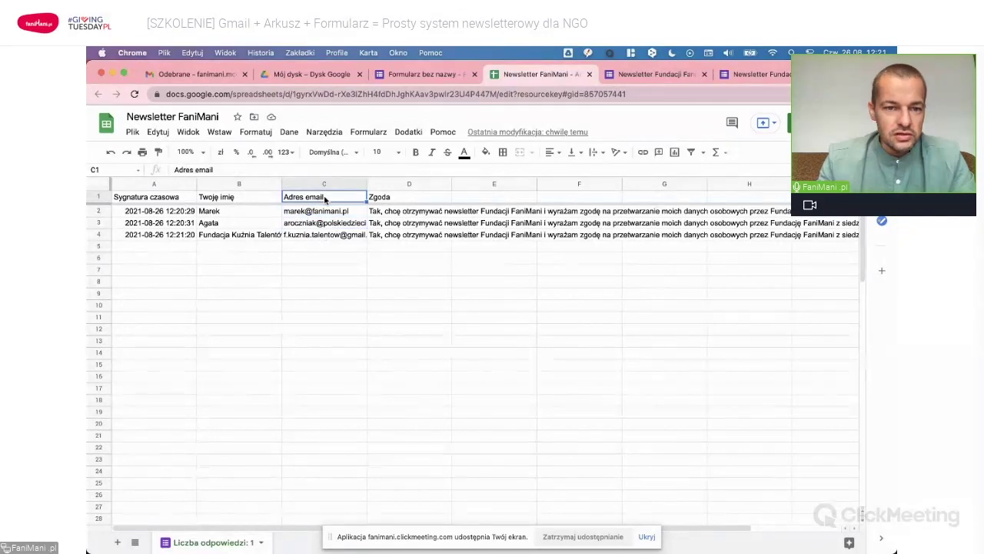
pyautogui.press('Down')
pyautogui.click(325, 199)
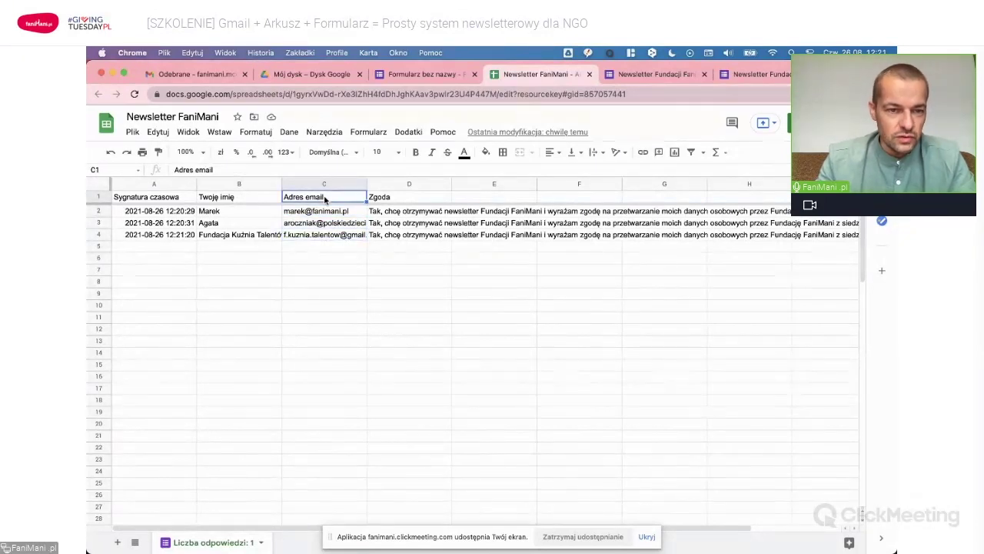
pyautogui.click(241, 233)
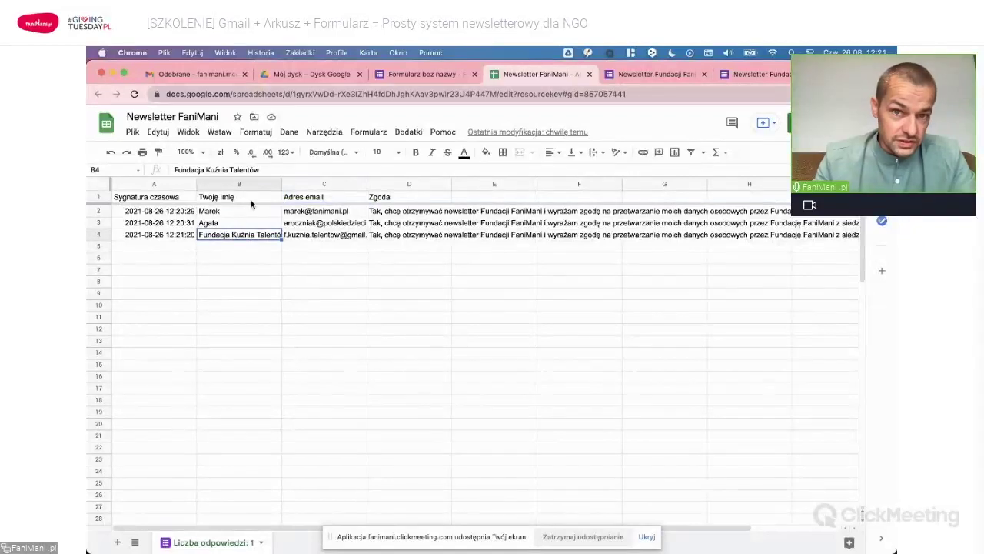
pyautogui.click(251, 201)
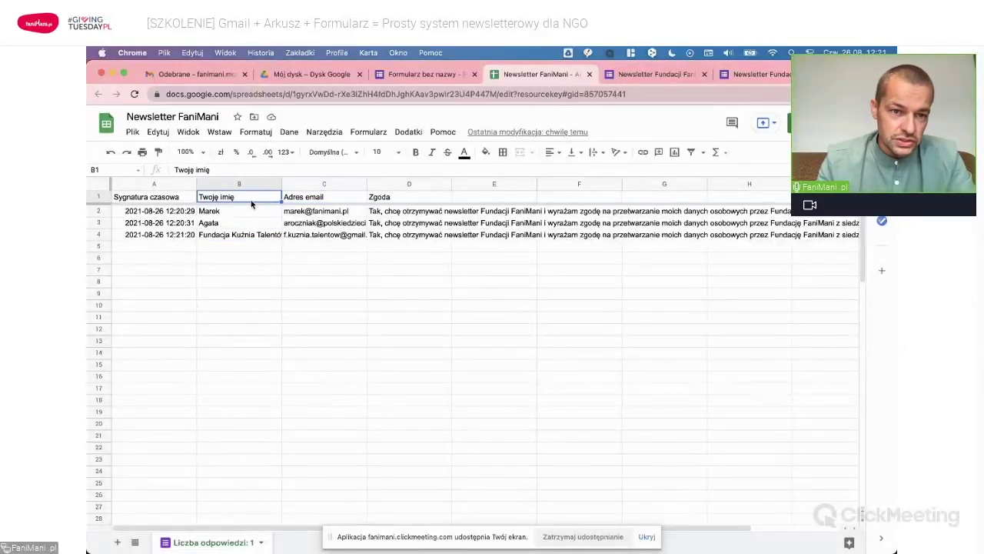
pyautogui.click(312, 183)
# Insert a new column before Adres email with the header 'Darowizna'
pyautogui.rightClick(312, 183)
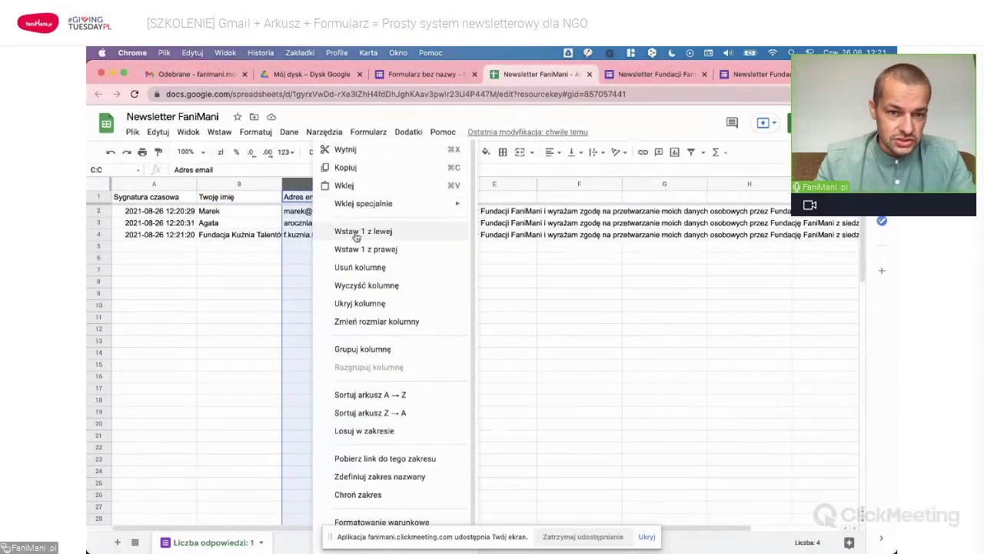
pyautogui.click(339, 228)
pyautogui.click(335, 200)
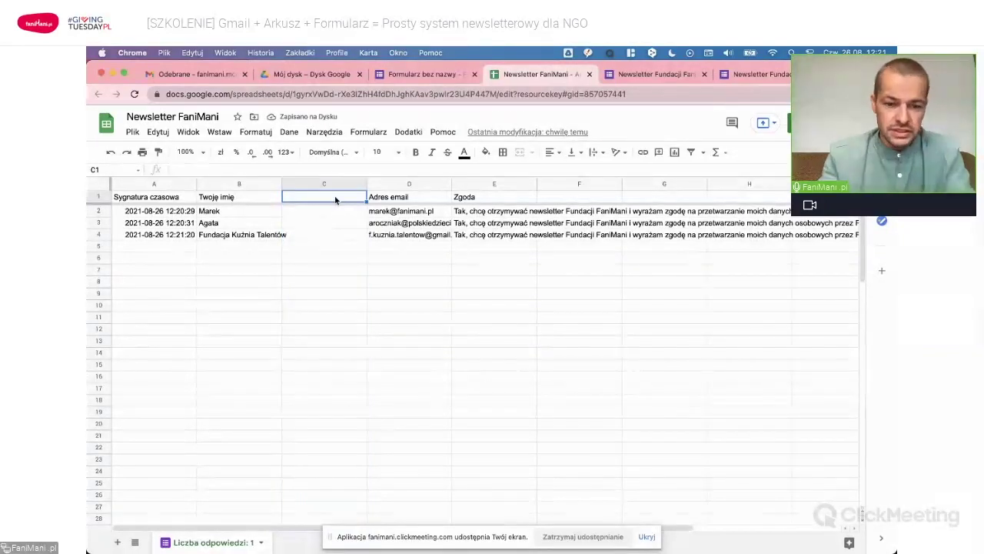
pyautogui.write('Darowizna')
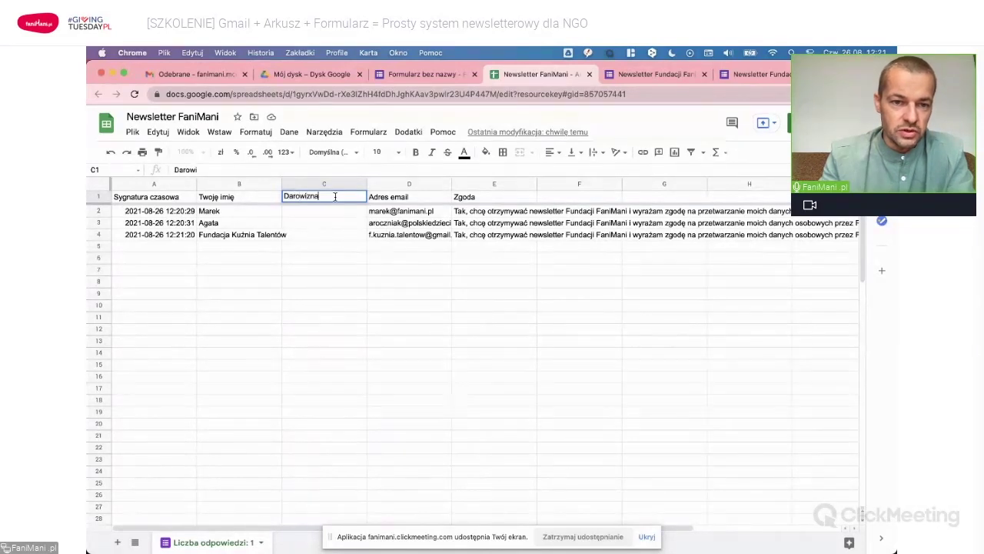
pyautogui.press('Return')
# Enter donation amounts 100, 1000 and 2000 for the three responses
pyautogui.write('100')
pyautogui.press('Return')
pyautogui.write('100')
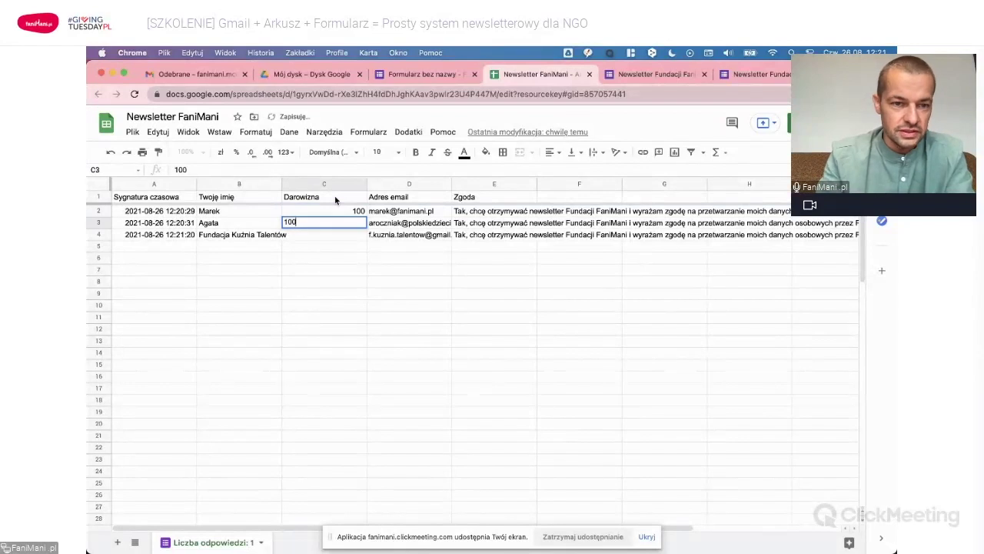
pyautogui.press('Return')
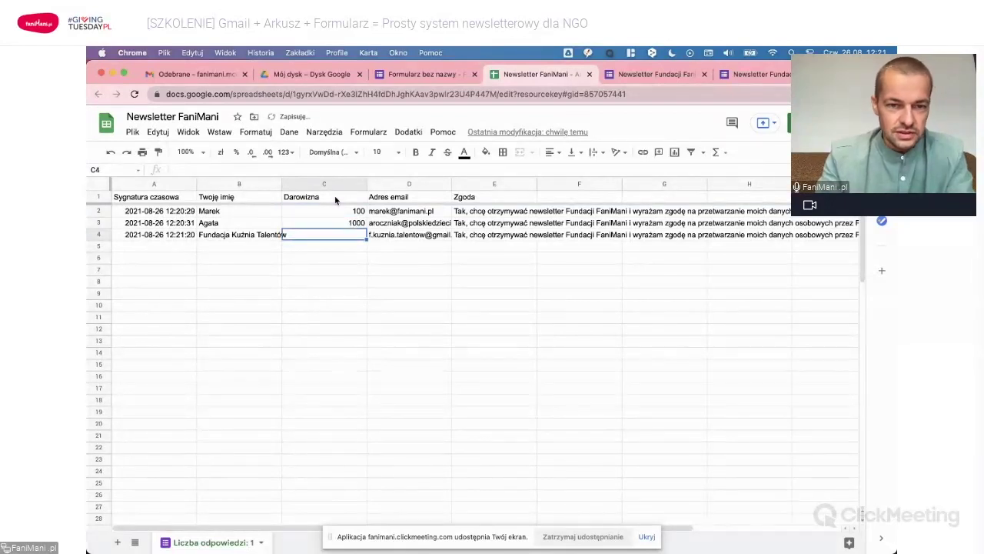
pyautogui.write('2000')
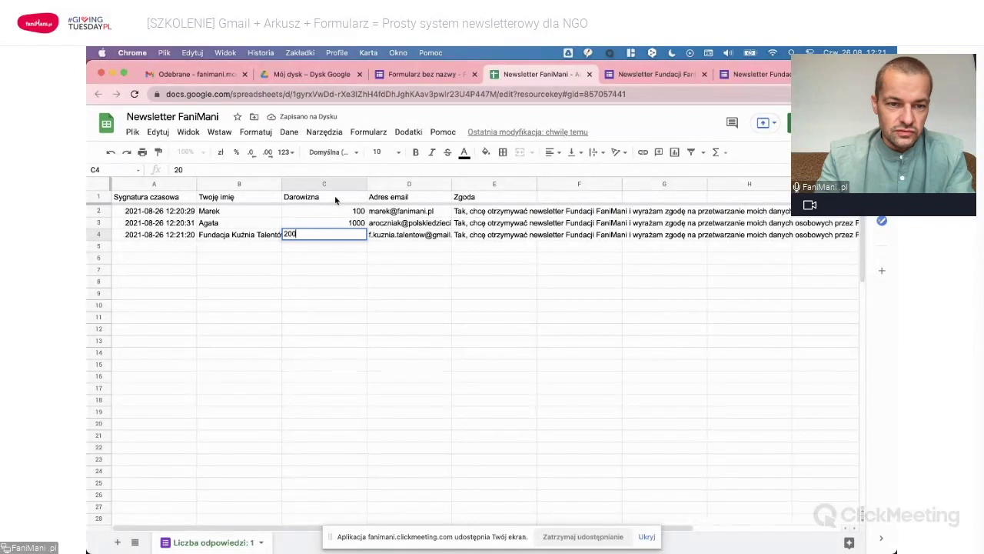
pyautogui.press('Return')
# Check the entered donations against the respondents' names
pyautogui.press('Up')
pyautogui.press('Up')
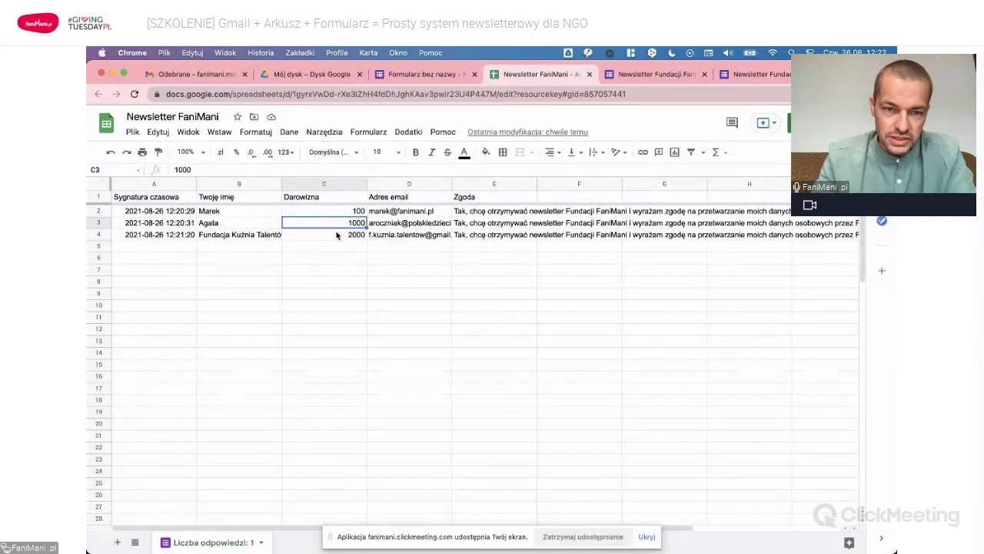
pyautogui.click(347, 213)
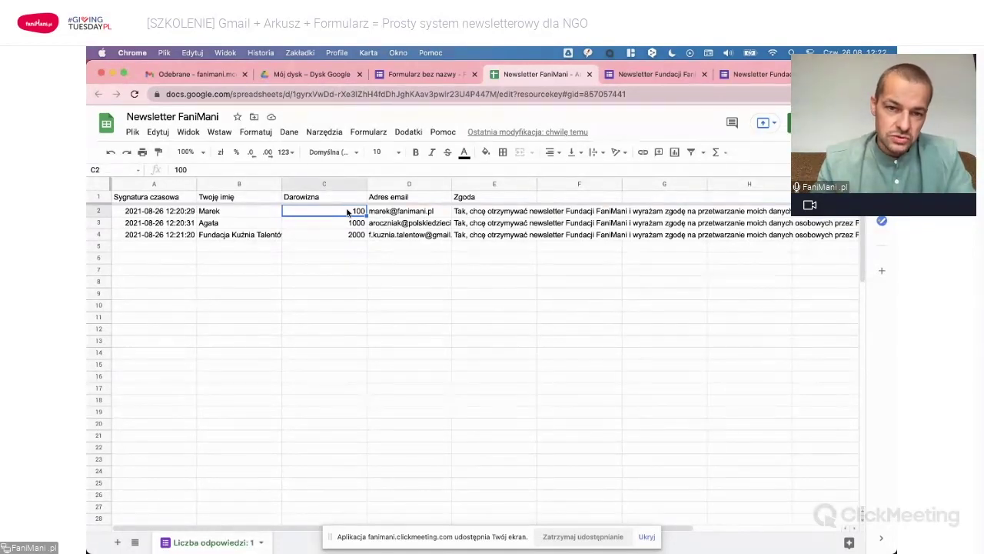
pyautogui.press('Left')
pyautogui.press('Down')
pyautogui.press('Down')
pyautogui.press('Up')
pyautogui.press('Up')
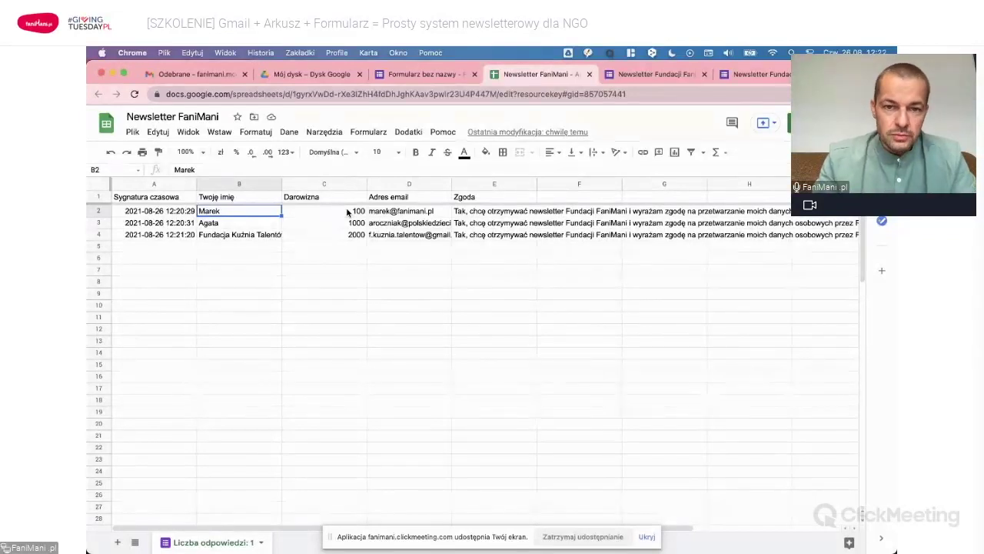
pyautogui.click(499, 185)
# Insert a new column before Zgoda with the header 'Wysłano'
pyautogui.rightClick(504, 184)
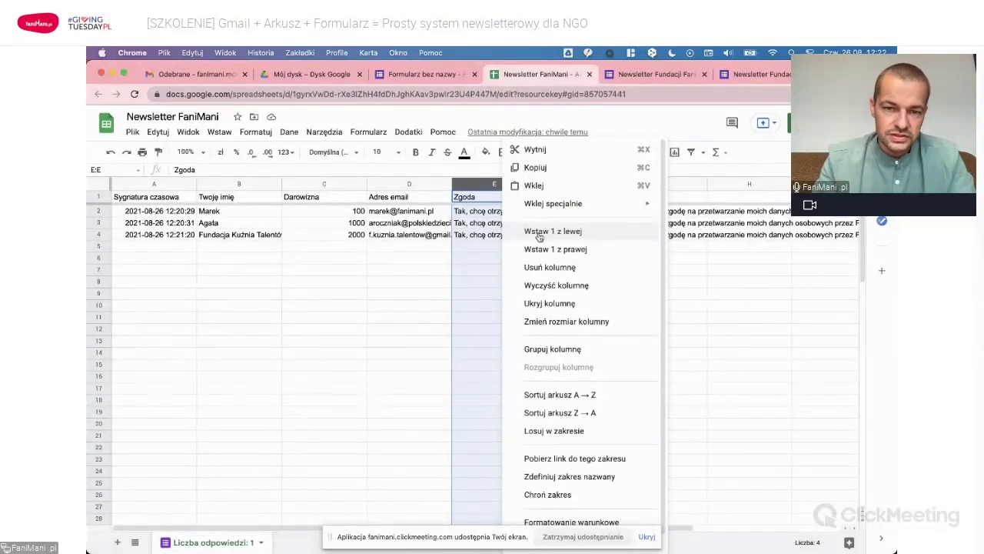
pyautogui.click(539, 233)
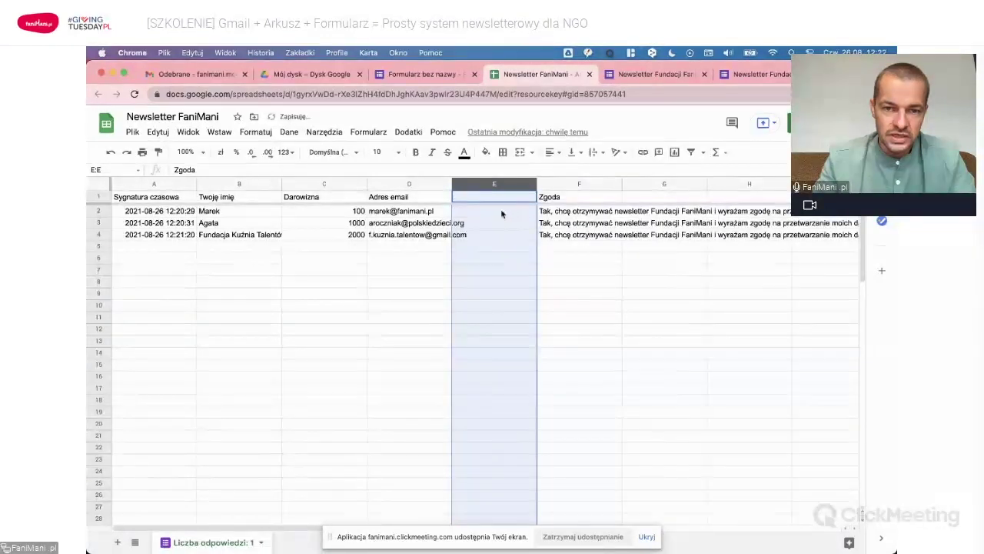
pyautogui.click(501, 210)
pyautogui.click(516, 197)
pyautogui.click(564, 200)
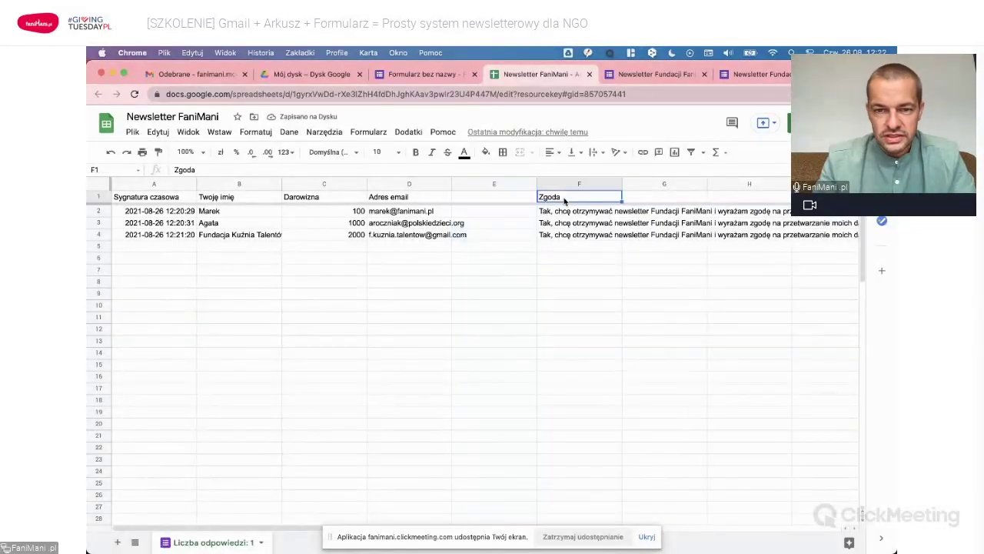
pyautogui.click(503, 201)
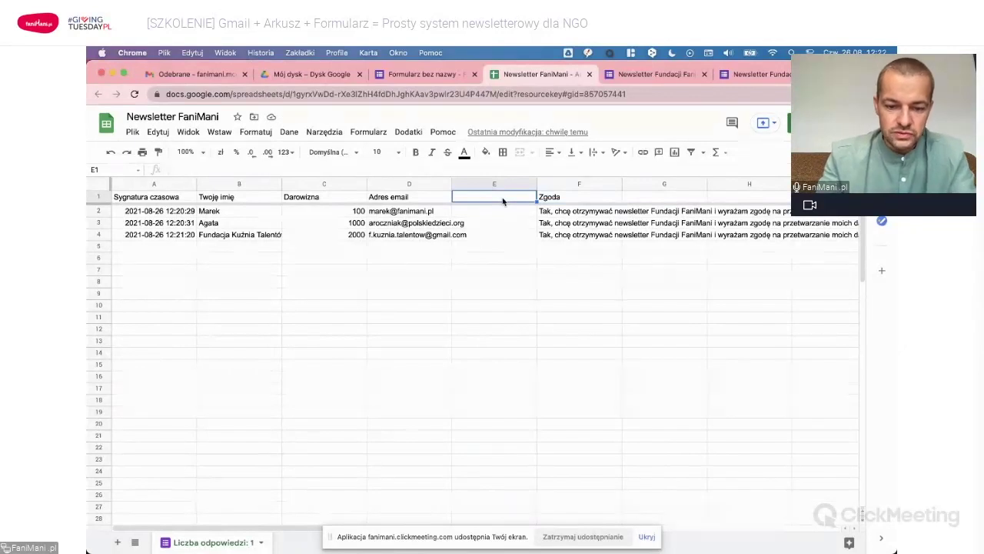
pyautogui.write('Wysłano')
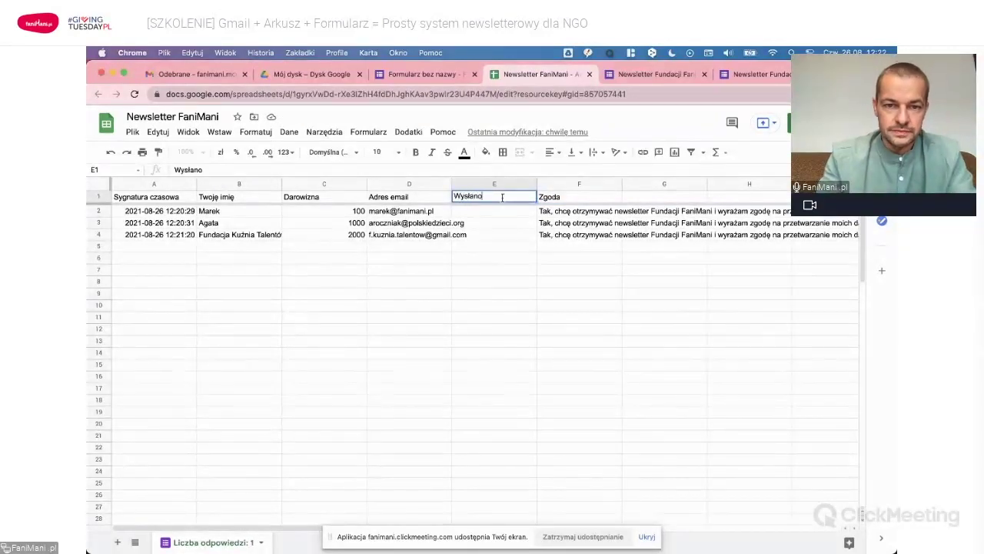
pyautogui.press('Return')
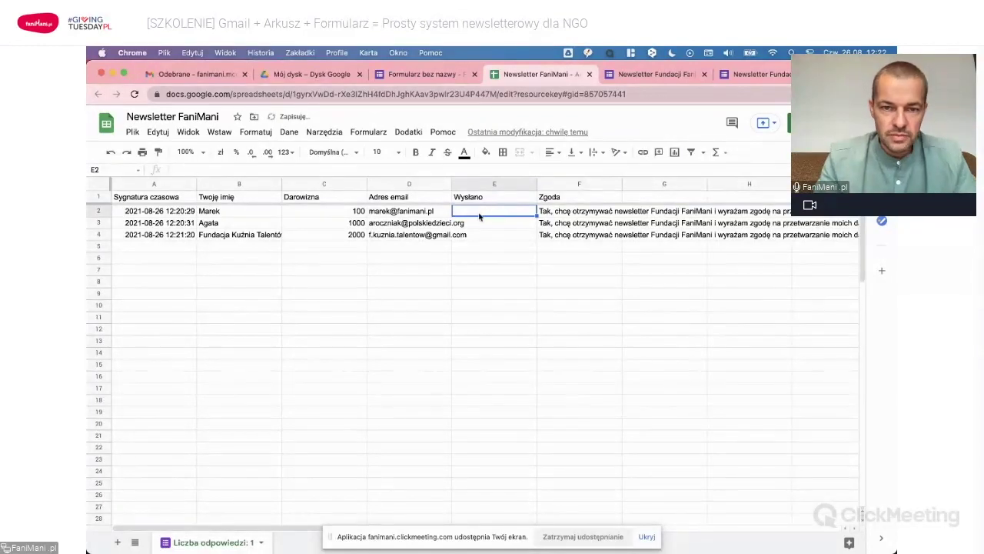
# Fill the Adres email and Wysłano header cells with yellow
pyautogui.click(503, 201)
pyautogui.click(411, 200)
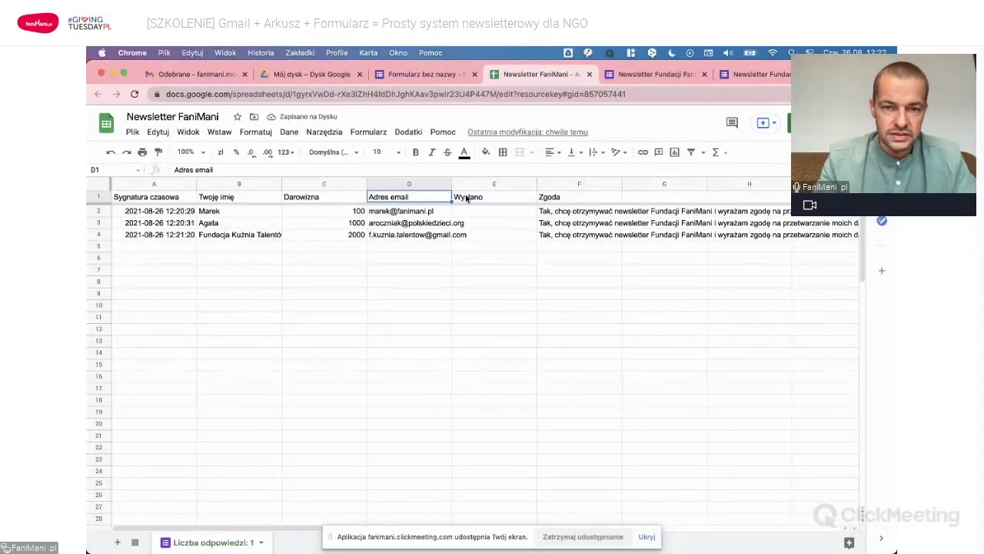
pyautogui.moveTo(470, 197); pyautogui.dragTo(427, 197)
pyautogui.click(487, 153)
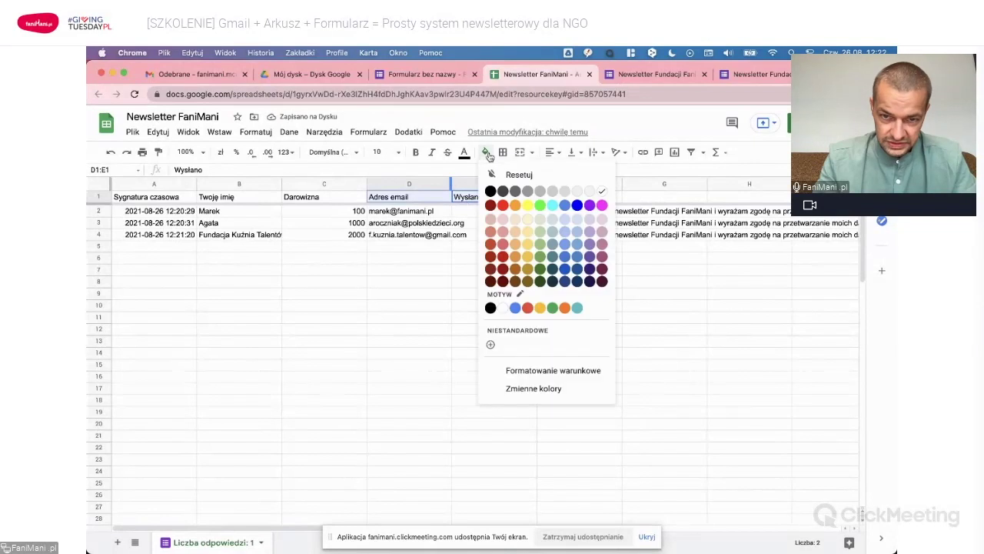
pyautogui.click(530, 204)
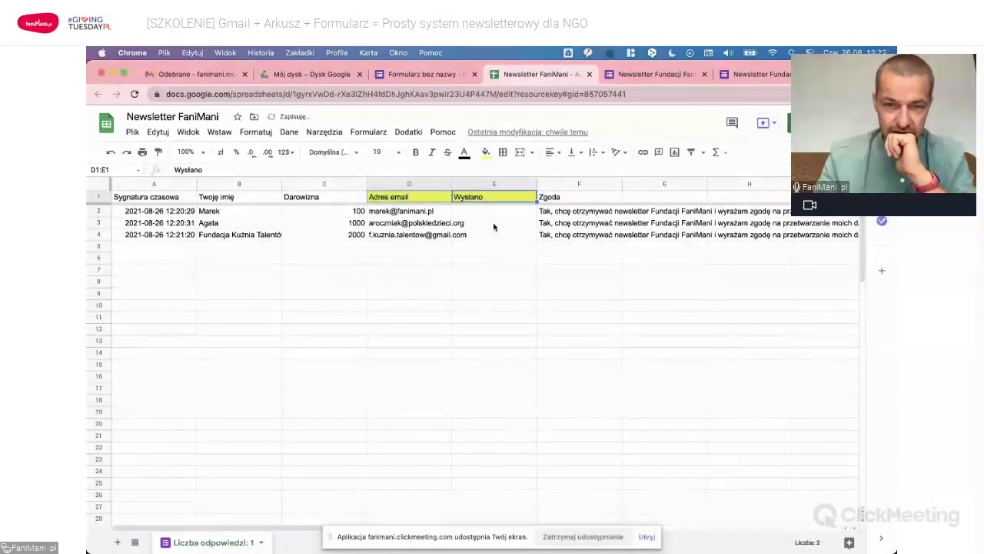
pyautogui.click(495, 224)
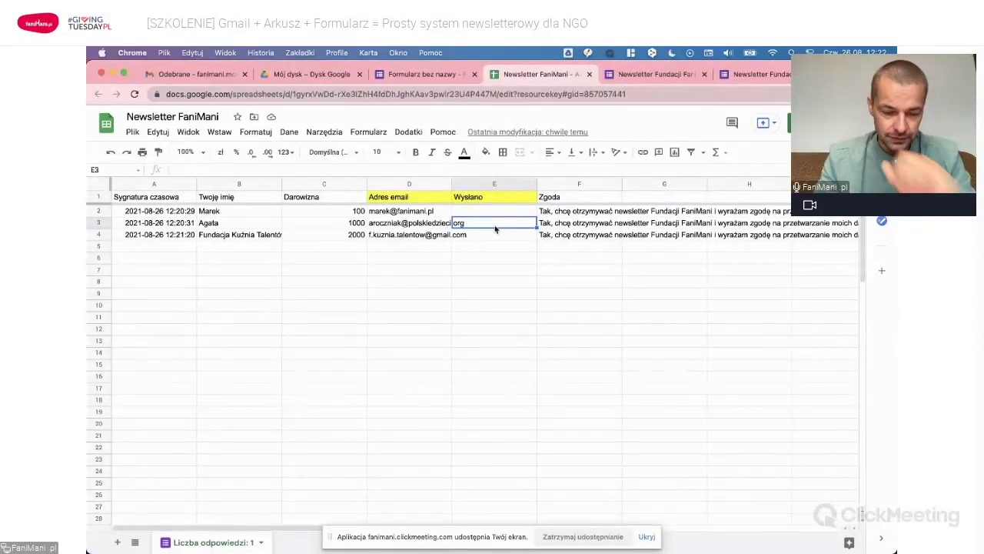
pyautogui.hotkey('ctrl', 'Up')
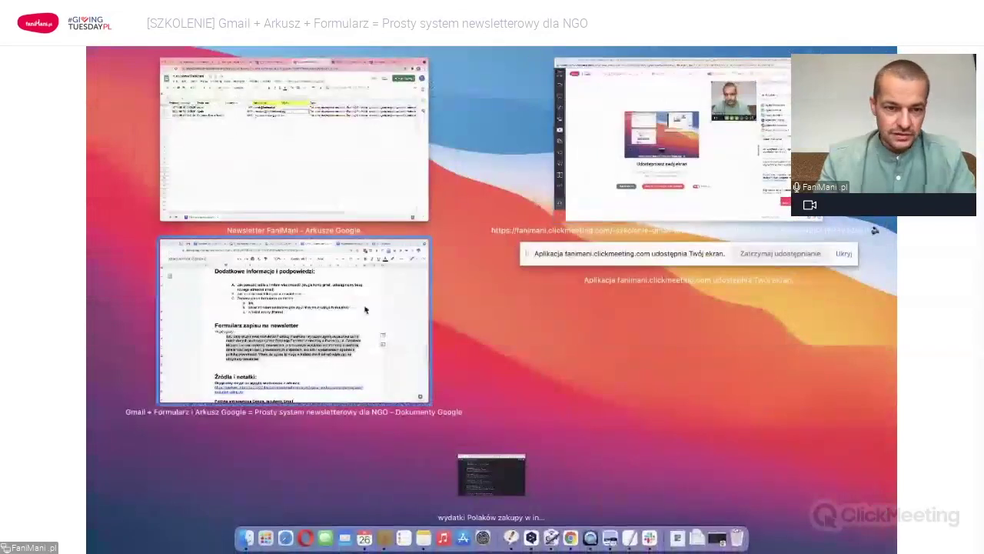
# Return to the training outline, scroll to section 2 and preview the linked 'skrypt' file
pyautogui.click(365, 309)
pyautogui.scroll(-3, 365, 309)
pyautogui.scroll(1, 365, 309)
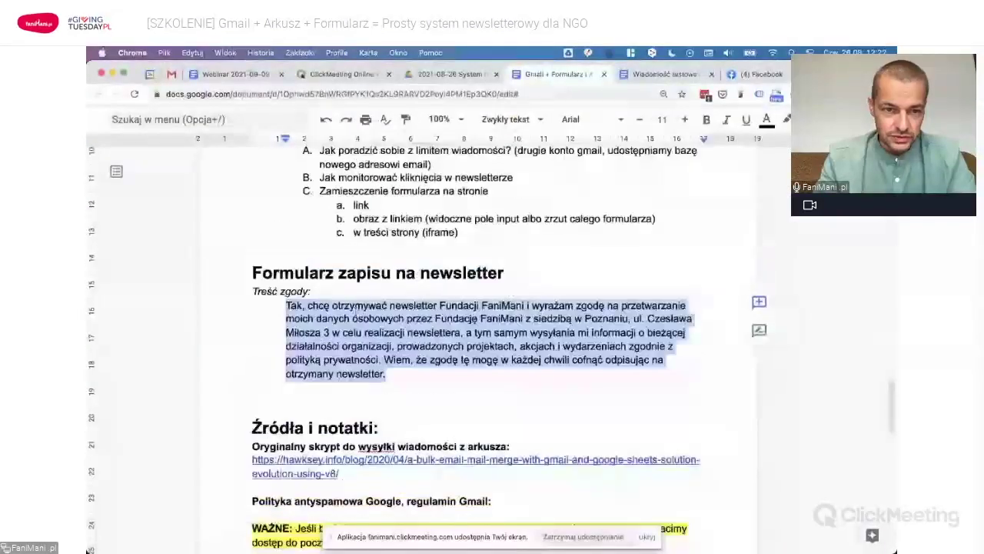
pyautogui.scroll(10, 368, 281)
pyautogui.scroll(-1, 368, 281)
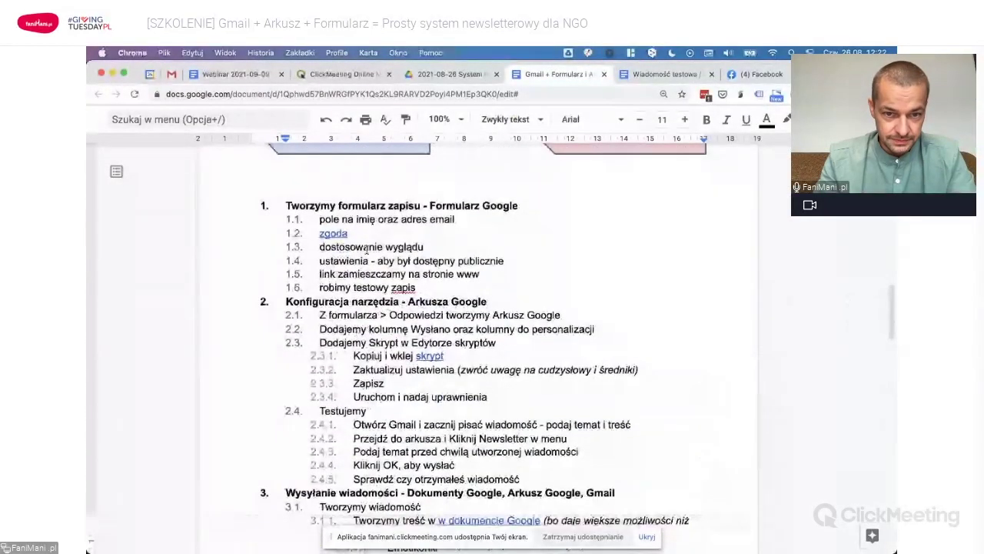
pyautogui.scroll(-2, 367, 277)
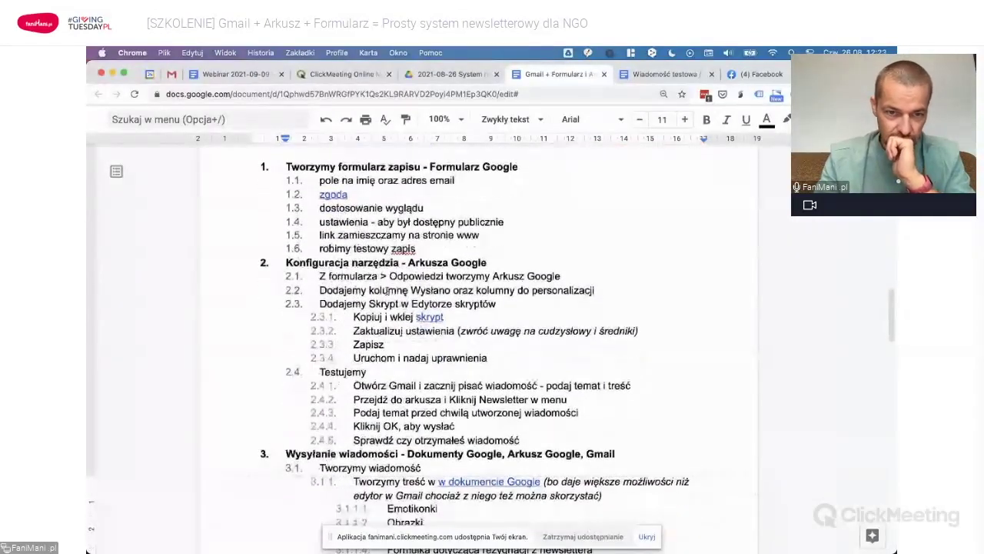
pyautogui.scroll(-2, 345, 271)
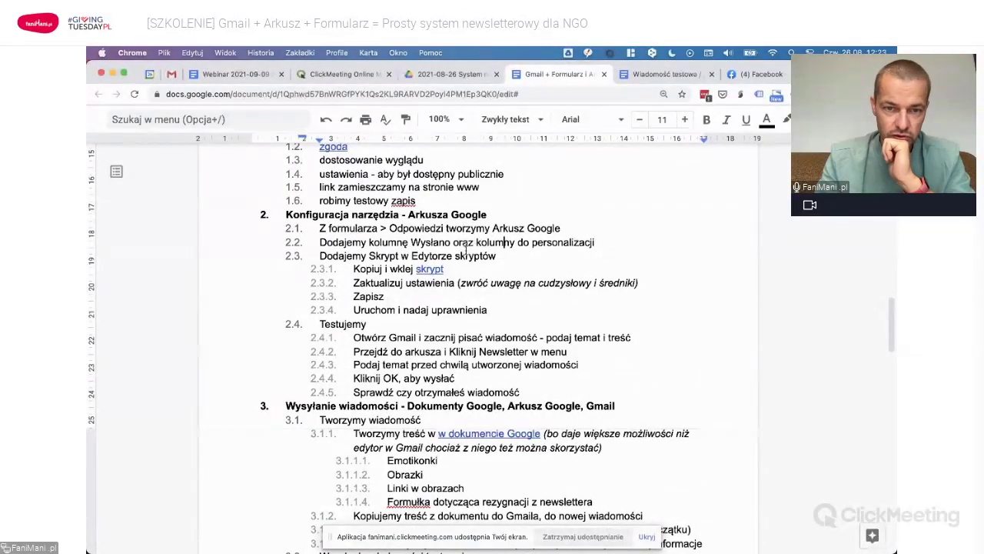
pyautogui.scroll(-1, 466, 254)
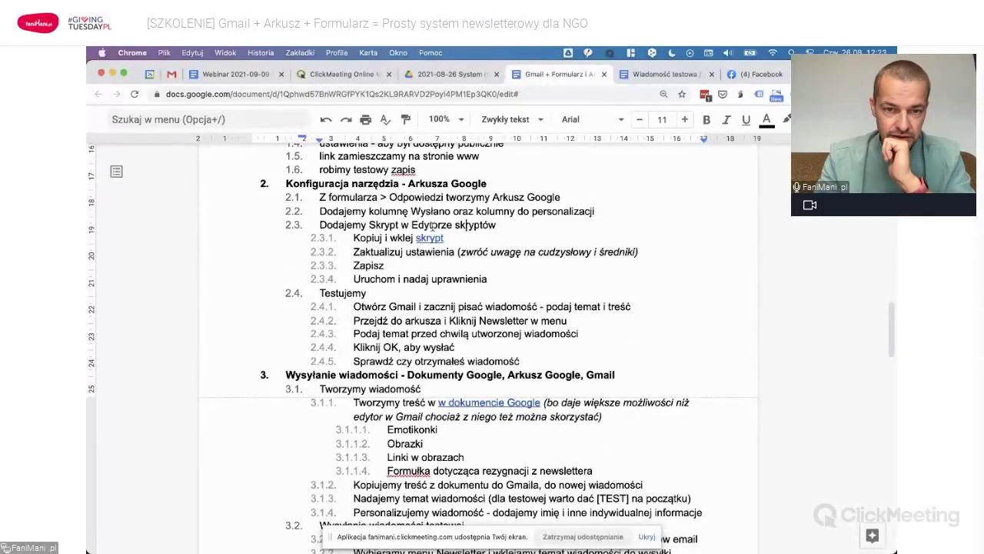
pyautogui.click(431, 239)
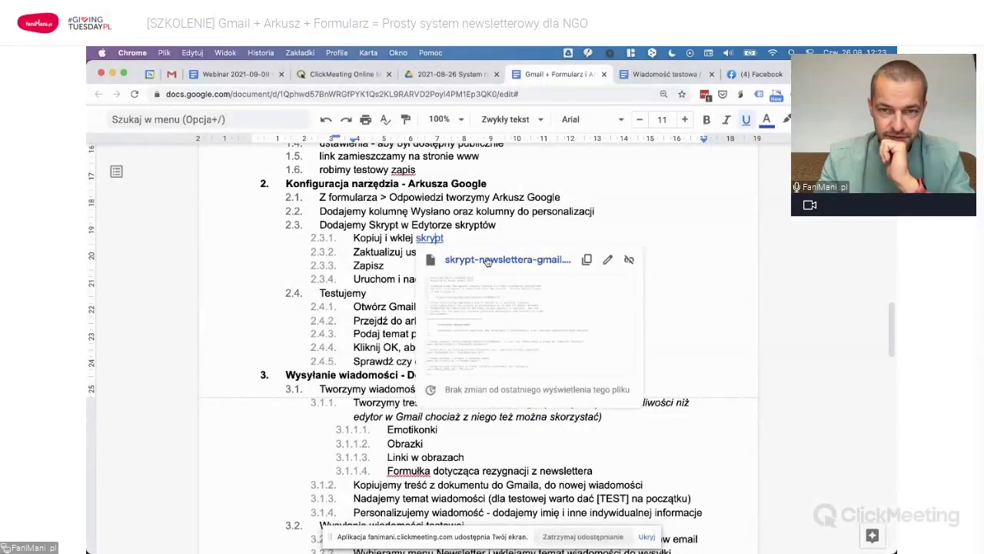
# Open skrypt-newslettera-gmail.txt from the Drive preview as a Google Docs document
pyautogui.click(487, 261)
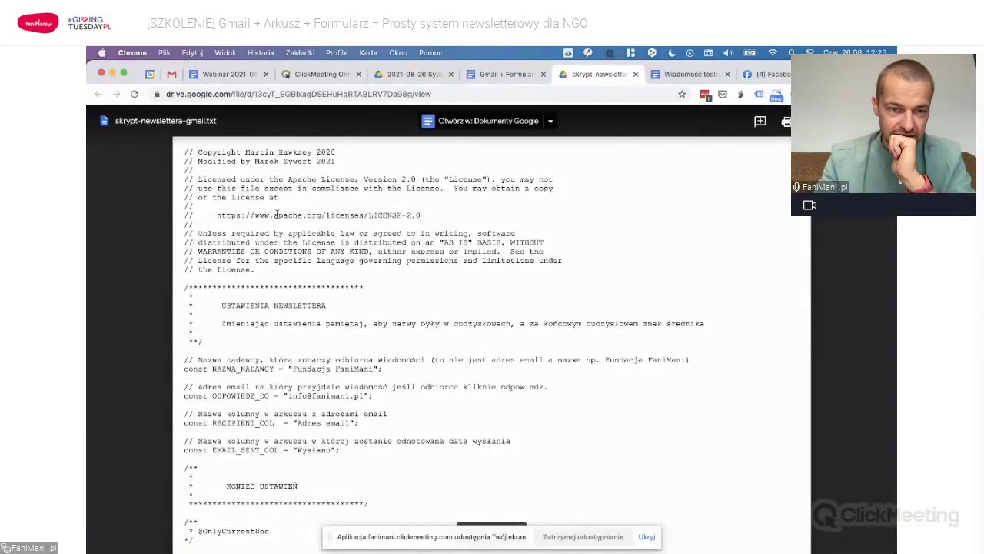
pyautogui.scroll(-5, 276, 215)
pyautogui.scroll(5, 276, 215)
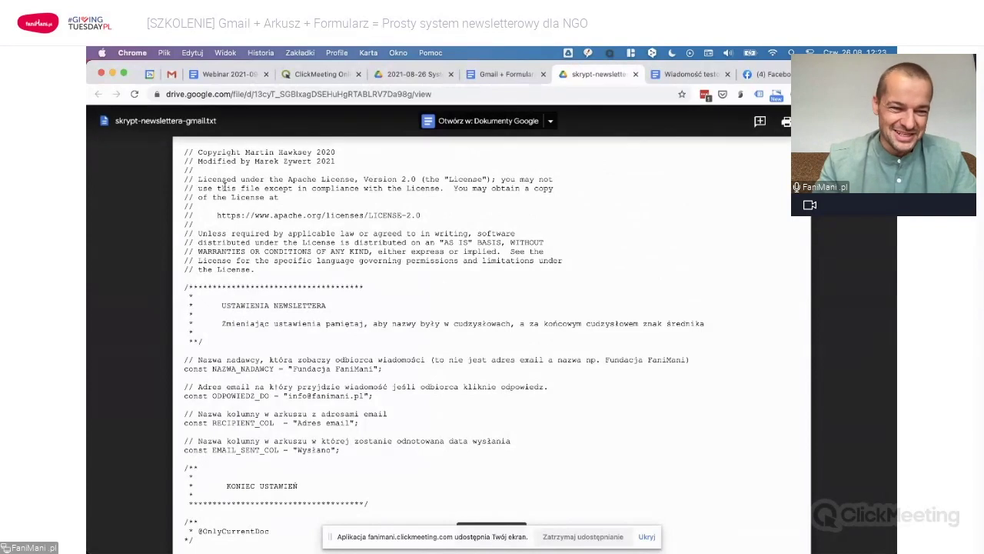
pyautogui.press('super+a')
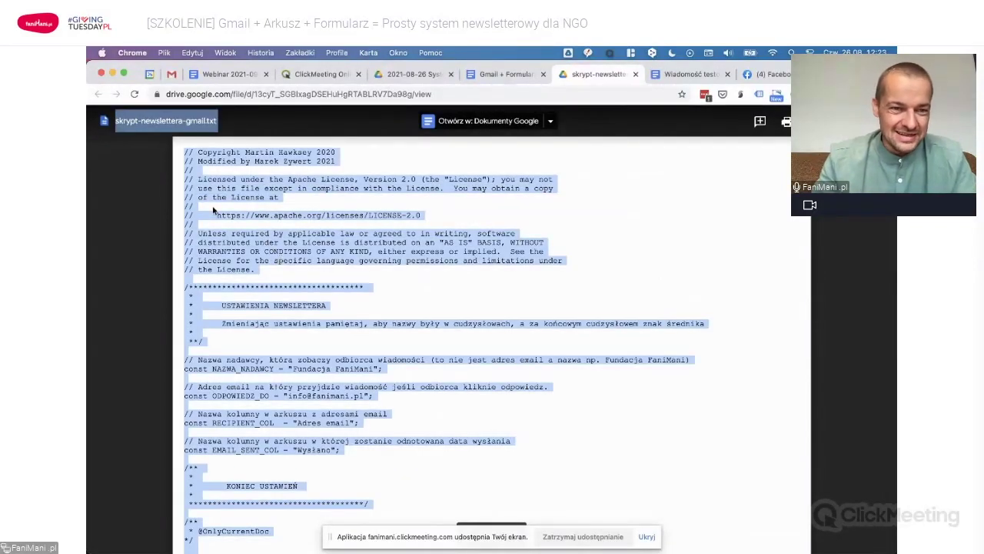
pyautogui.click(244, 151)
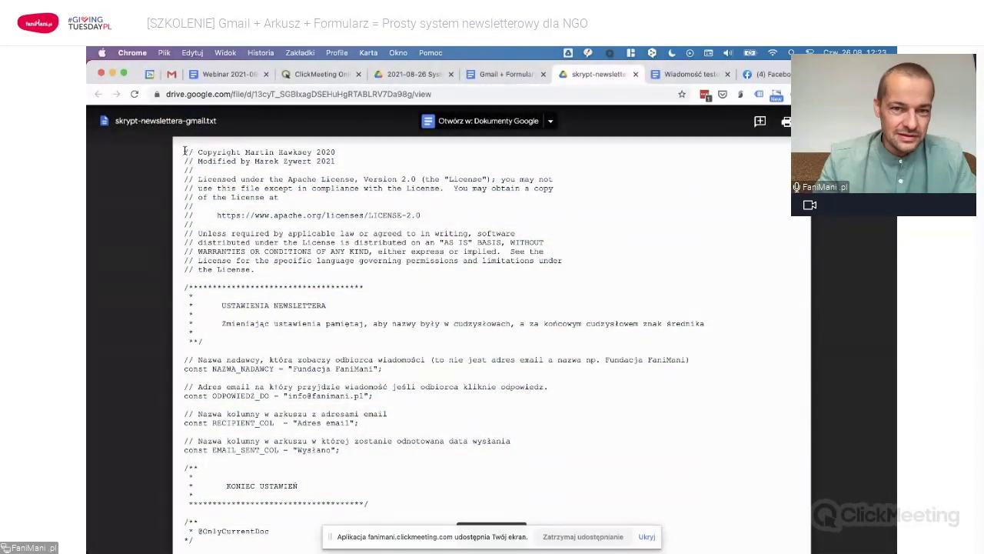
pyautogui.click(480, 123)
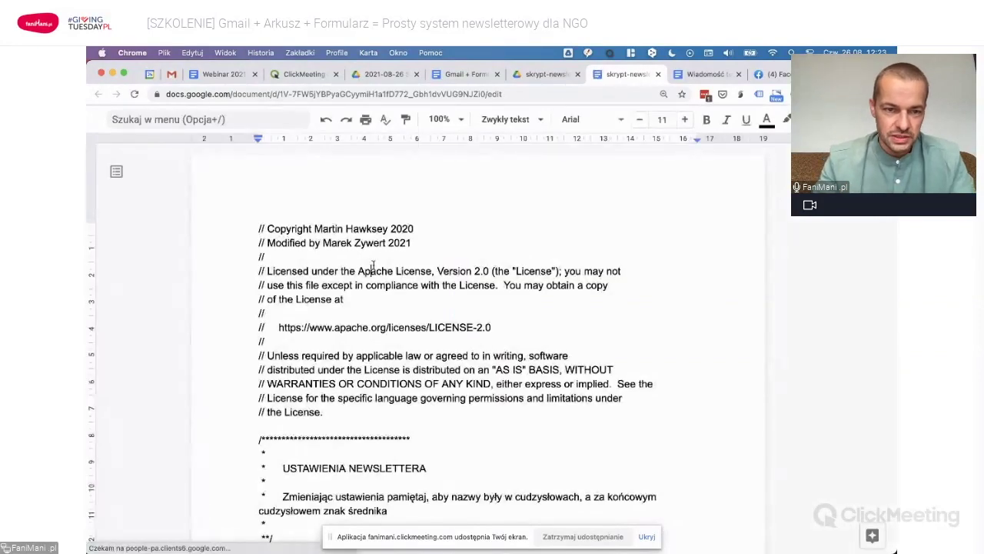
# Select the entire newsletter script, then bring the Newsletter FaniMani spreadsheet back to the front
pyautogui.press('super+a')
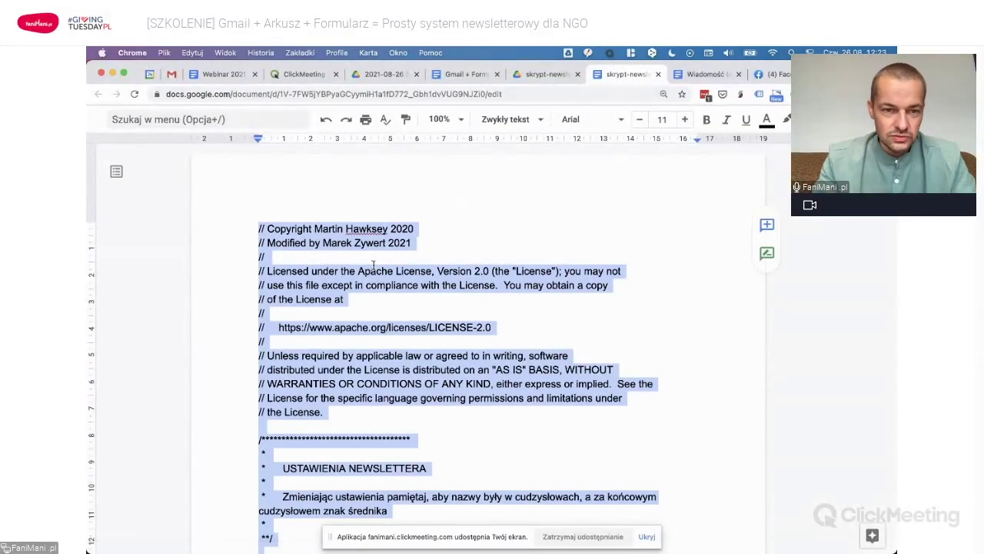
pyautogui.click(336, 225)
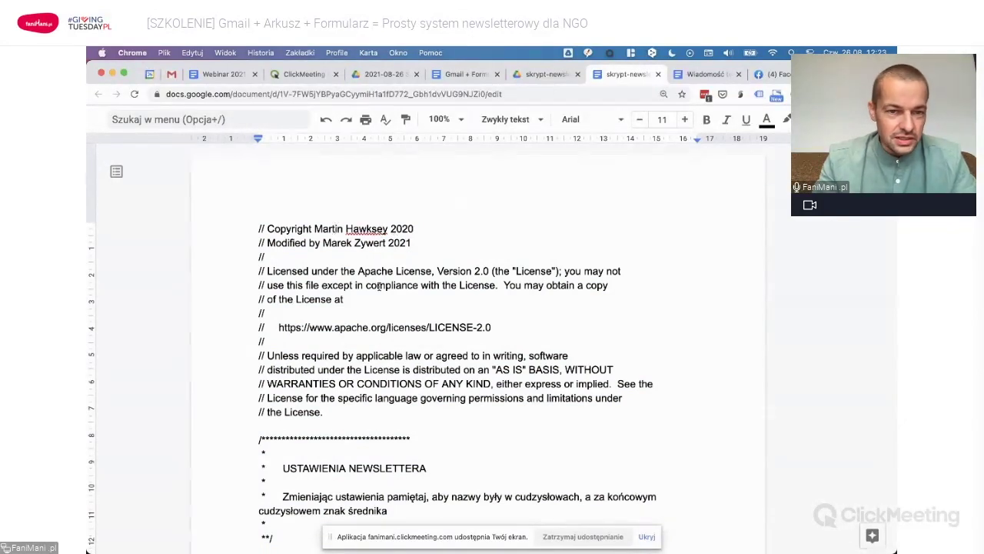
pyautogui.scroll(-1, 378, 285)
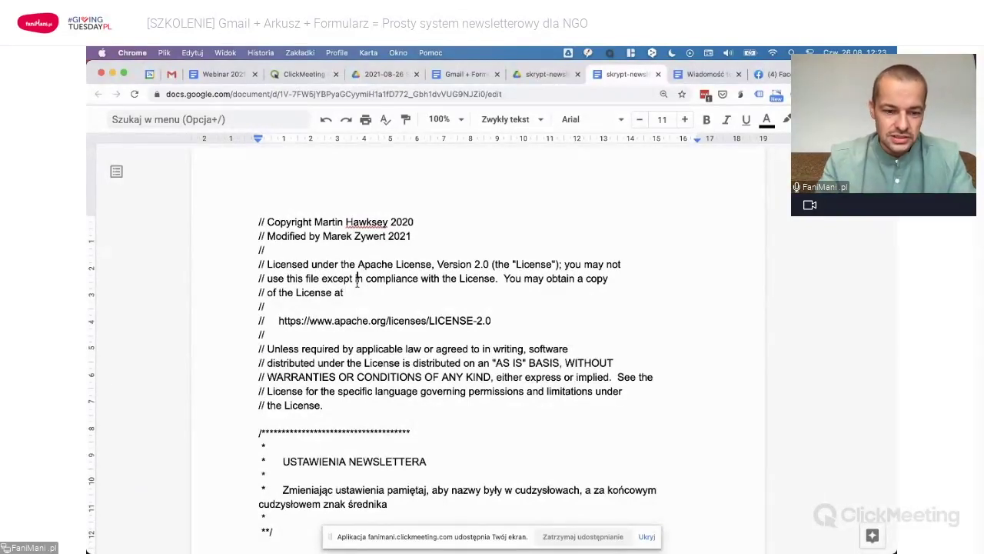
pyautogui.press('super+a')
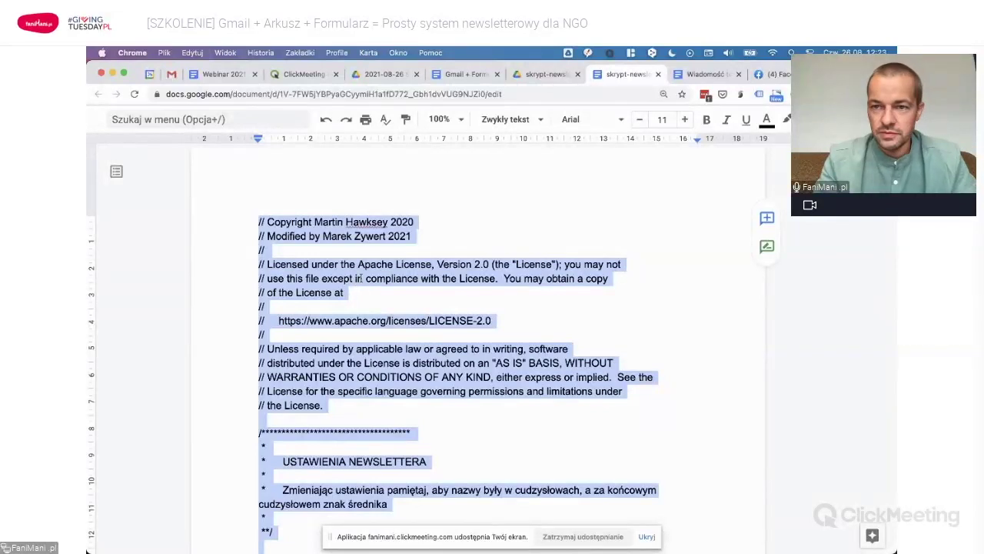
pyautogui.hotkey('ctrl', 'Up')
pyautogui.click(670, 165)
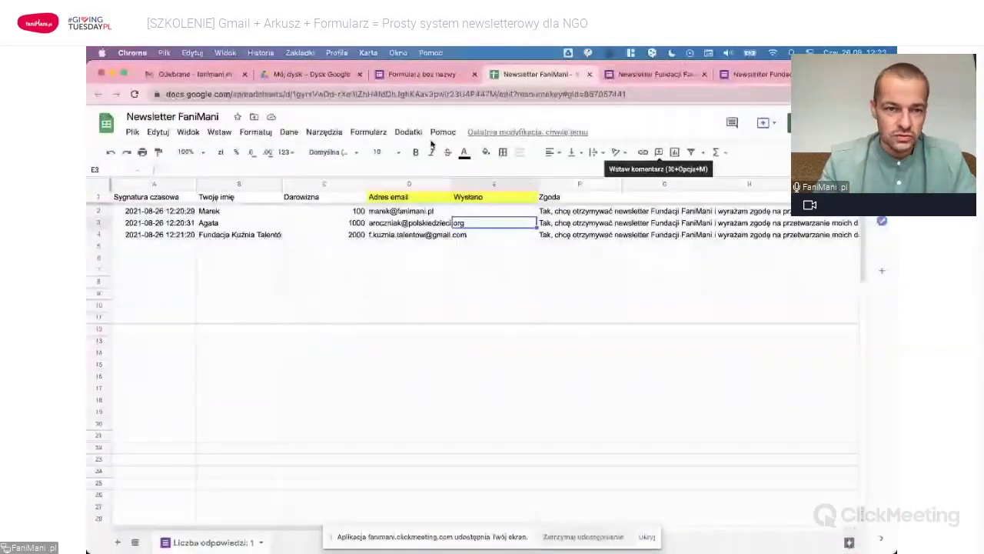
# Create a script project from Narzędzia > Edytor skryptów and paste the newsletter script into Kod.gs
pyautogui.click(325, 133)
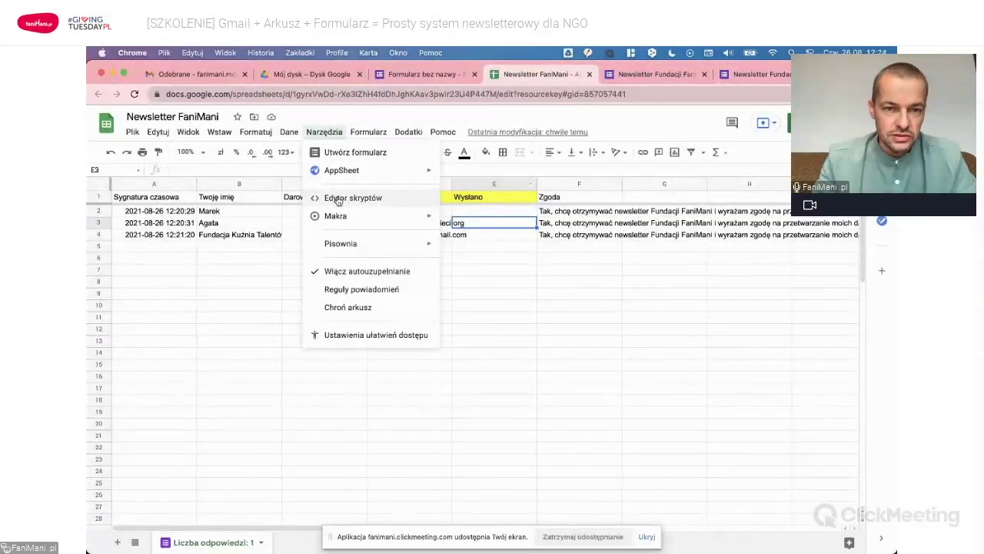
pyautogui.click(338, 200)
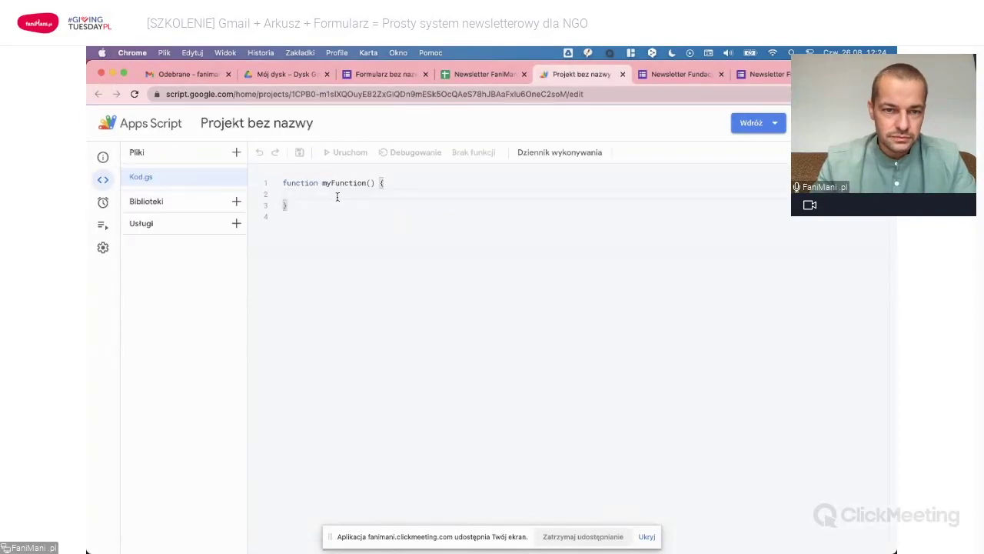
pyautogui.click(340, 197)
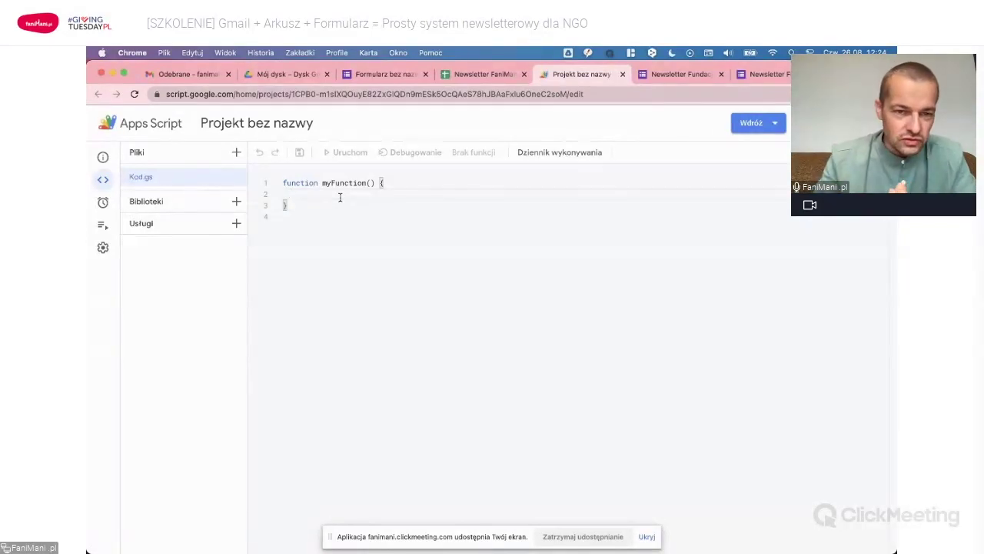
pyautogui.press('super+a')
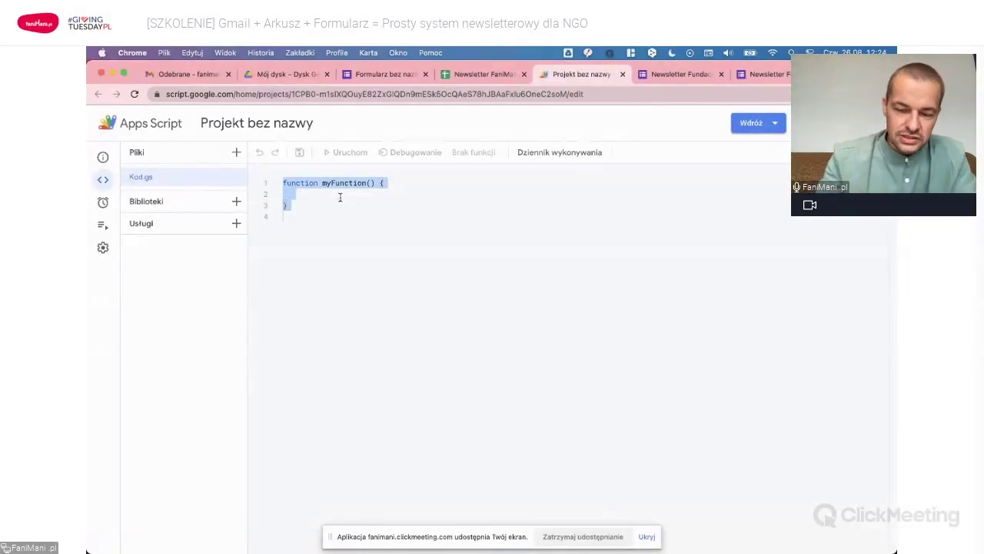
pyautogui.press('BackSpace')
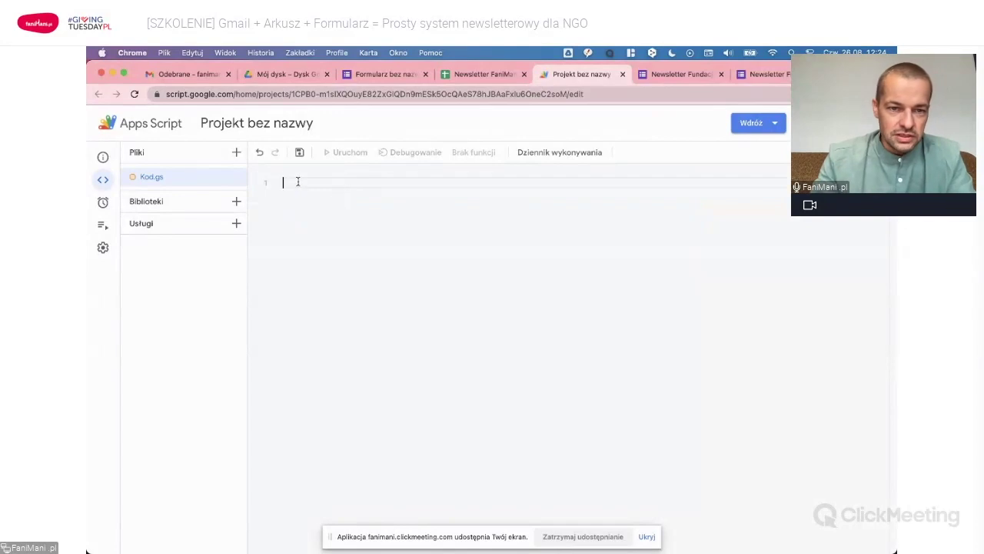
pyautogui.press('super+v')
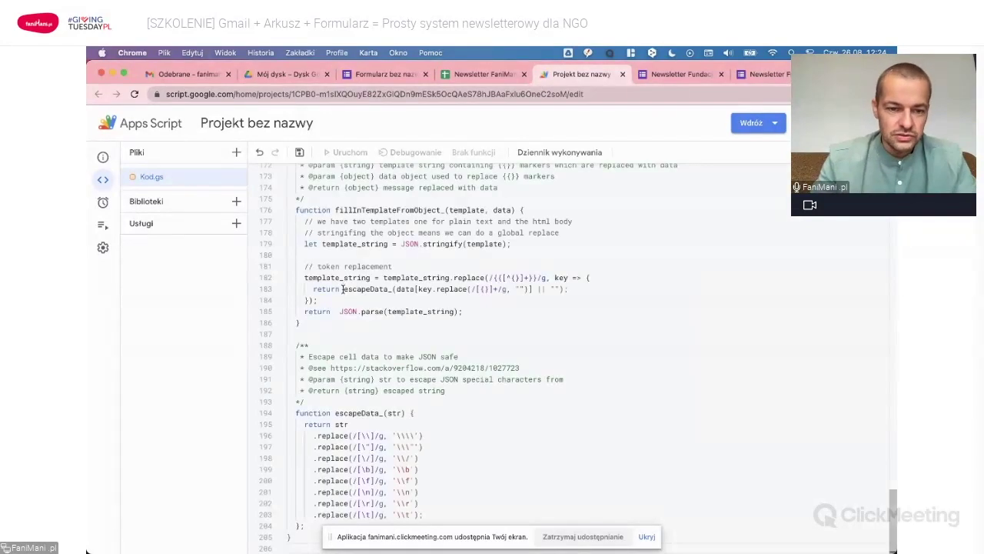
pyautogui.scroll(20, 342, 288)
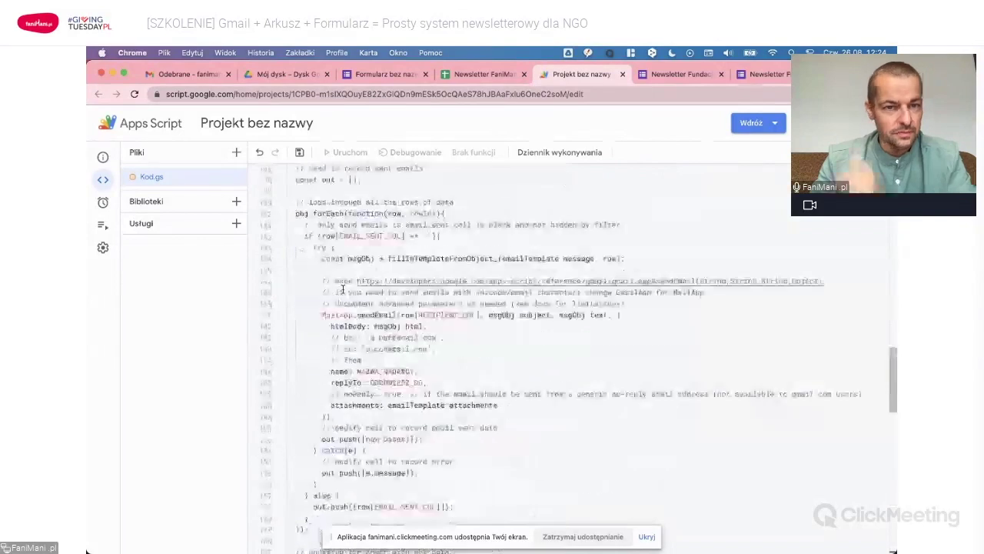
pyautogui.scroll(-7, 342, 288)
pyautogui.scroll(4, 342, 289)
pyautogui.scroll(-2, 343, 288)
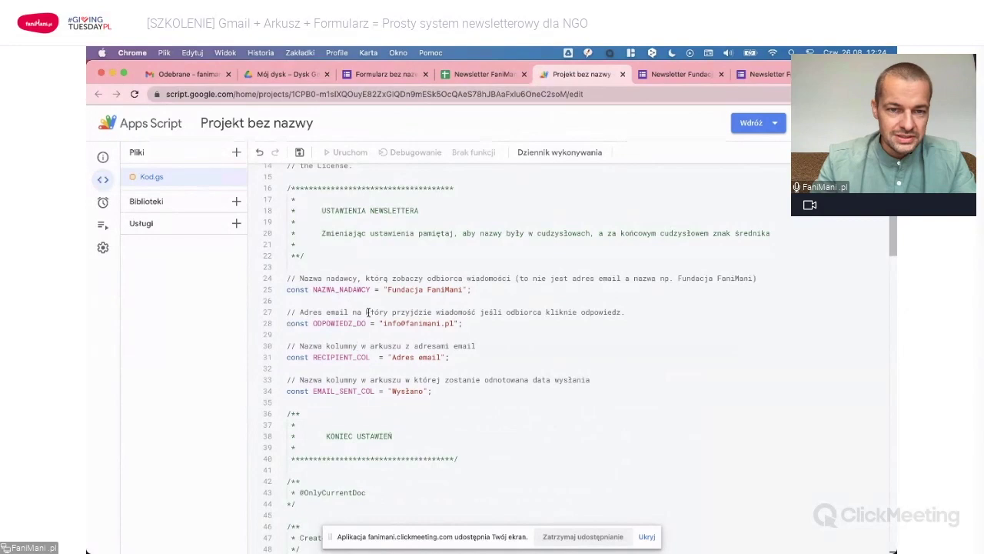
# Append 'ma 7 lat' to NAZWA_NADAWCY so it reads 'Fundacja FaniMani ma 7 lat'
pyautogui.click(386, 290)
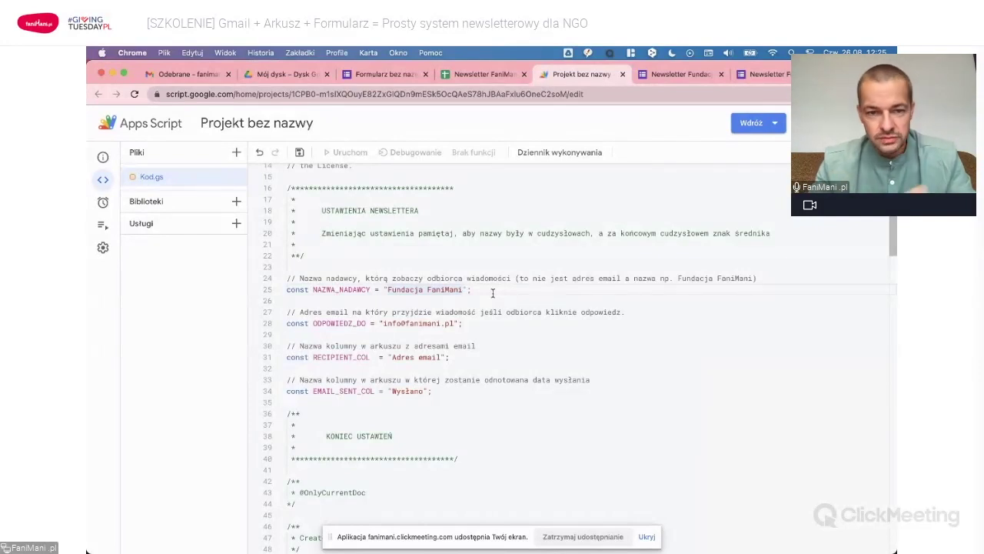
pyautogui.write('ma ')
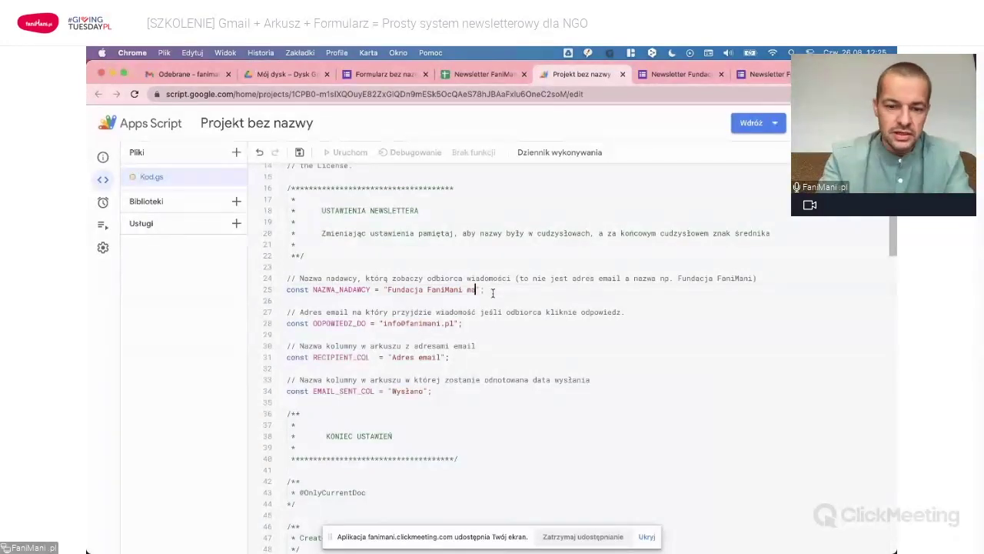
pyautogui.write('7 lat')
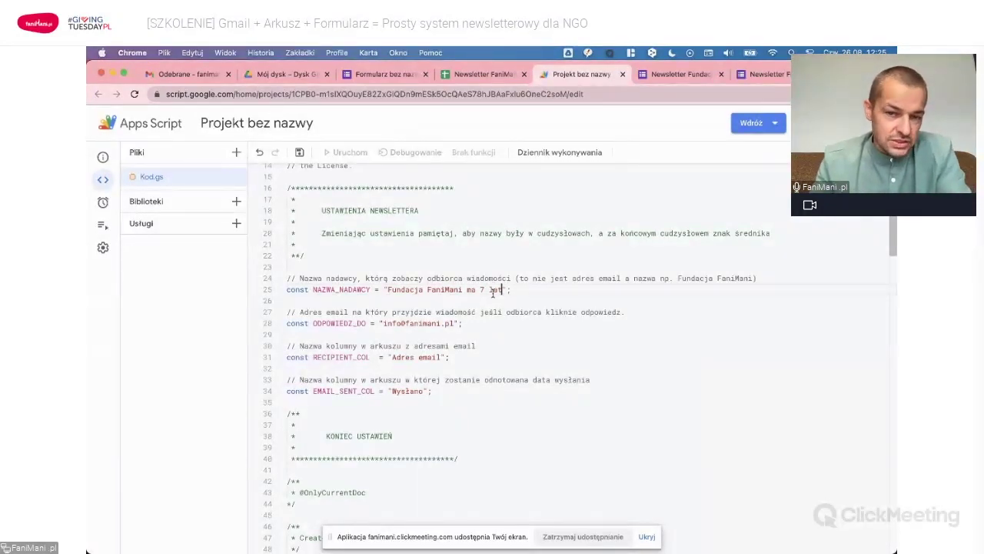
pyautogui.scroll(-1, 415, 350)
pyautogui.click(426, 318)
pyautogui.doubleClick(431, 285)
pyautogui.click(400, 285)
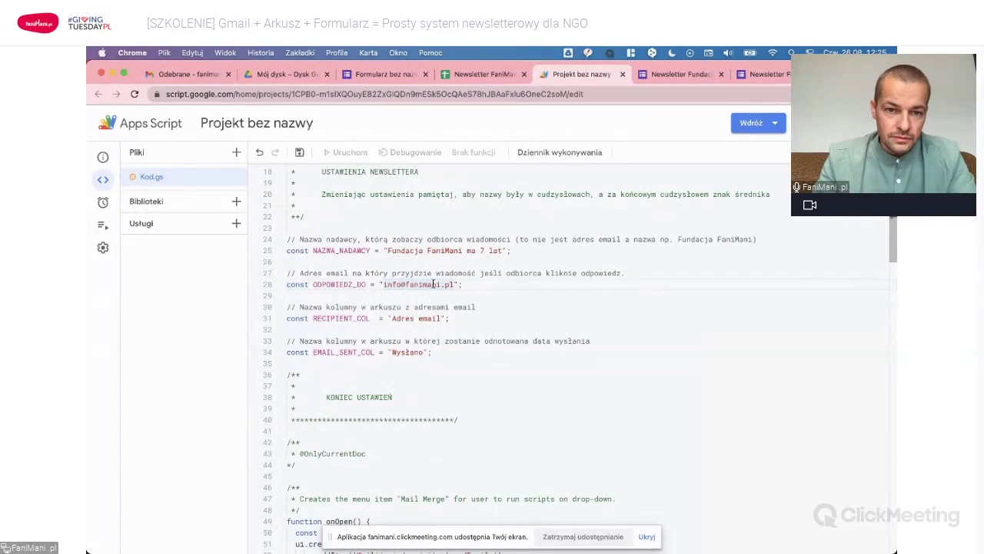
pyautogui.click(432, 284)
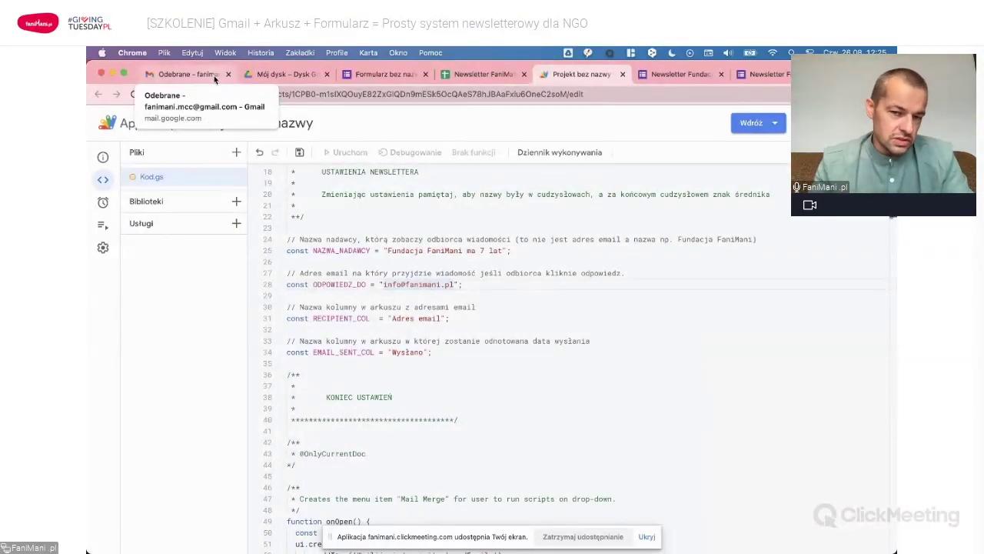
pyautogui.click(214, 75)
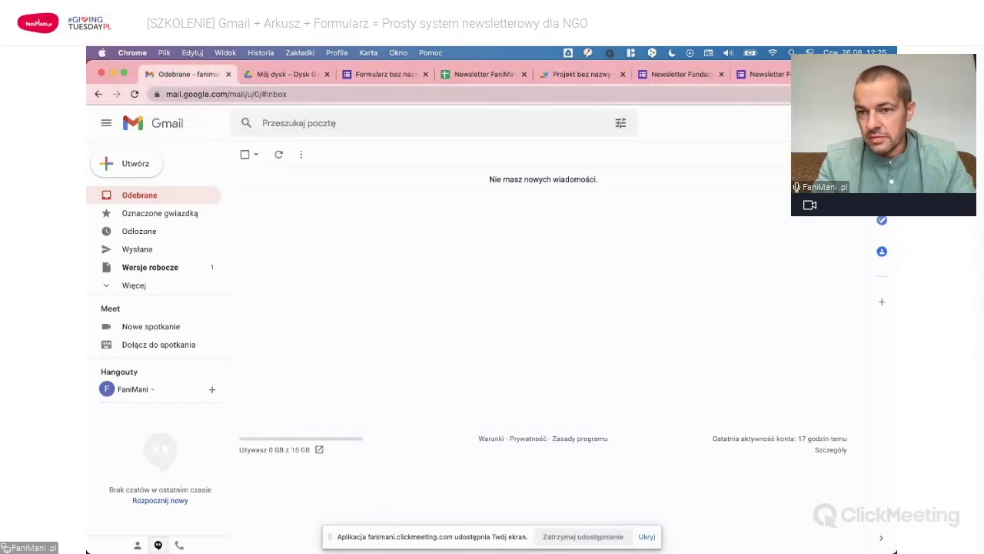
pyautogui.click(875, 123)
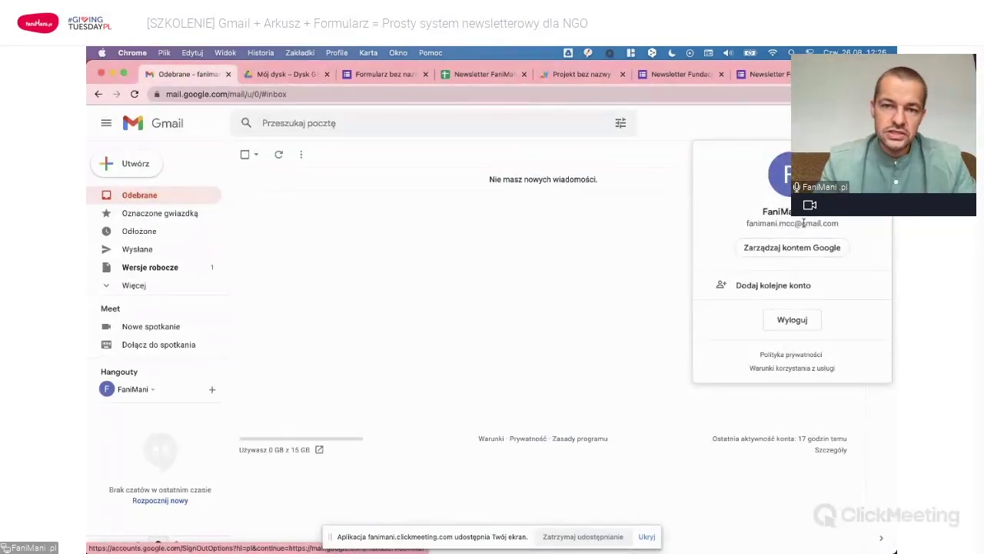
pyautogui.click(590, 74)
pyautogui.click(429, 283)
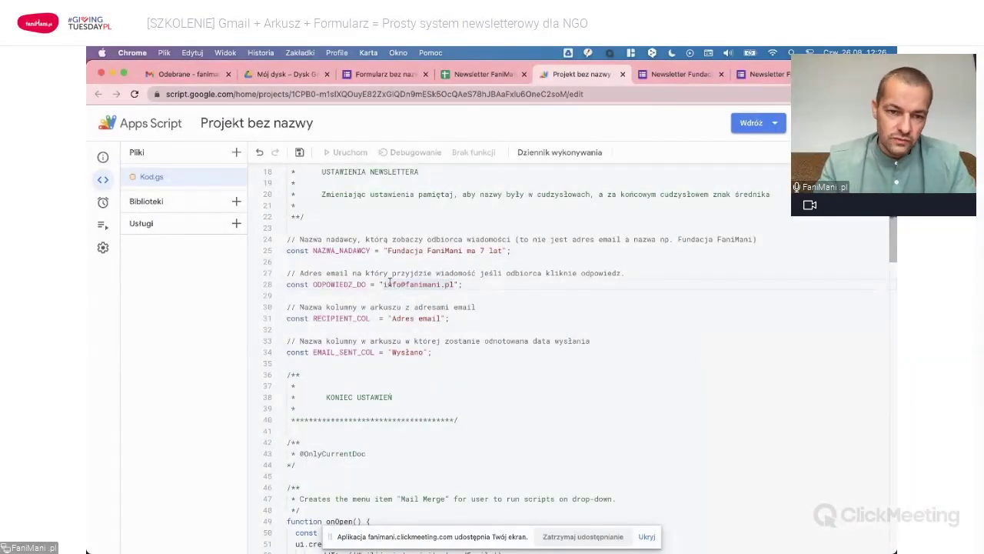
# Compare the Adres email column name in the code with the sheet's D1 header
pyautogui.moveTo(383, 284); pyautogui.dragTo(454, 284)
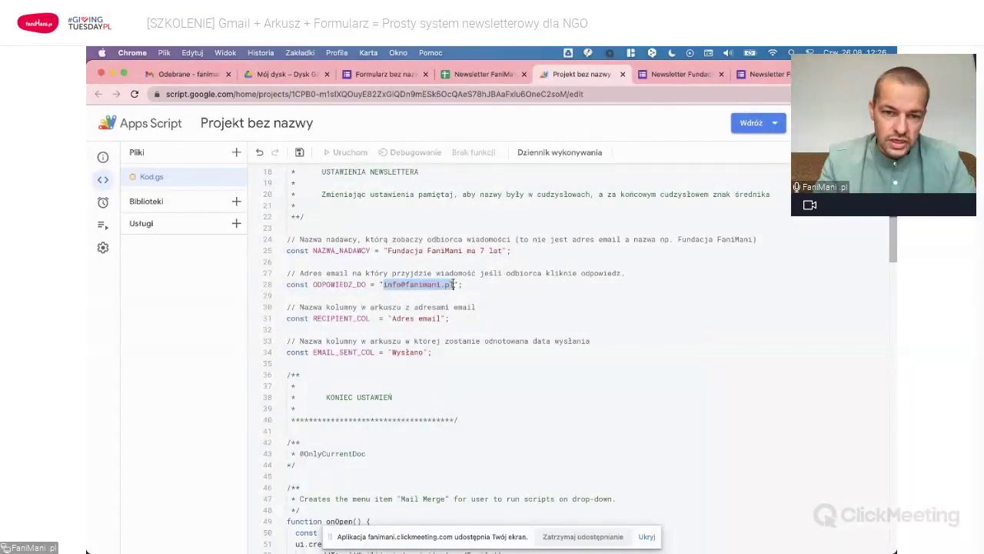
pyautogui.click(428, 318)
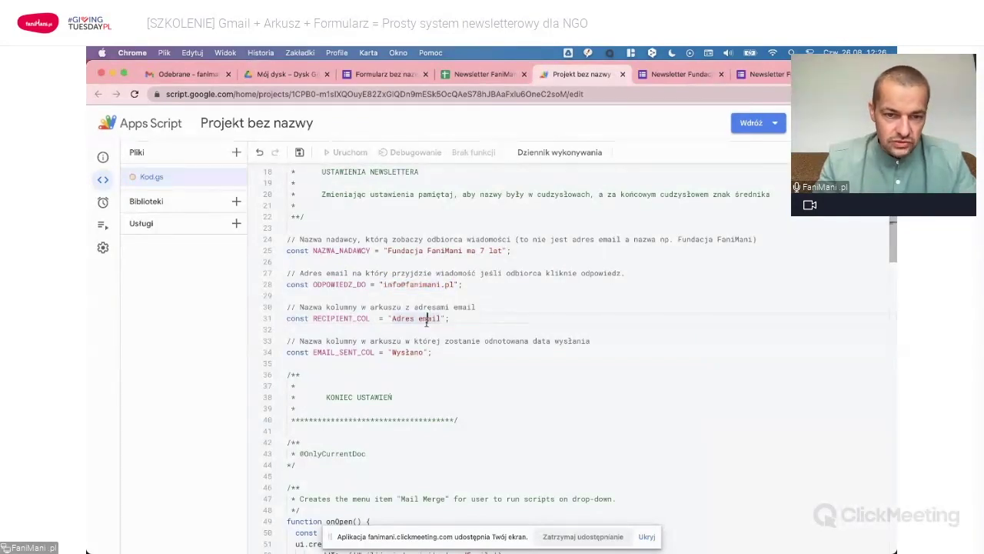
pyautogui.click(395, 318)
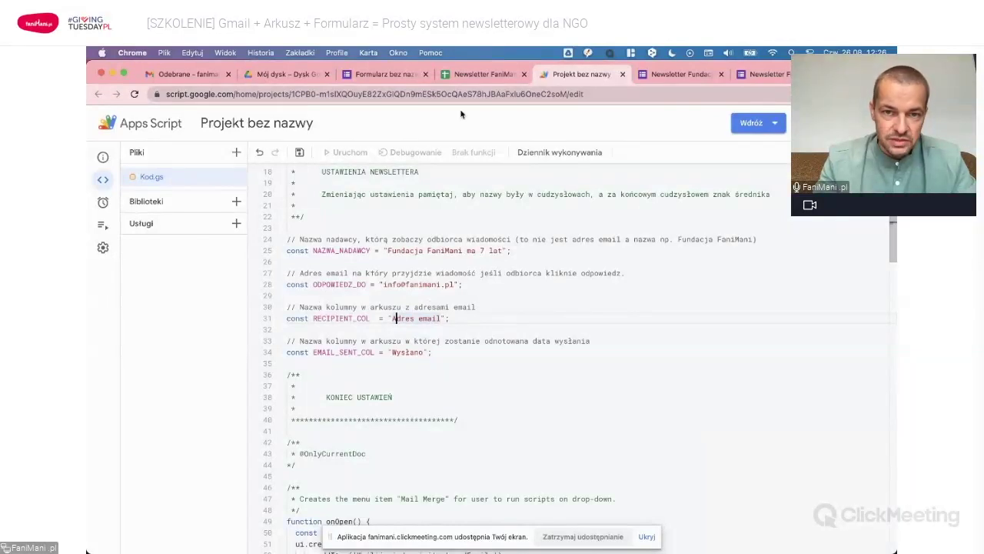
pyautogui.click(484, 73)
pyautogui.click(422, 198)
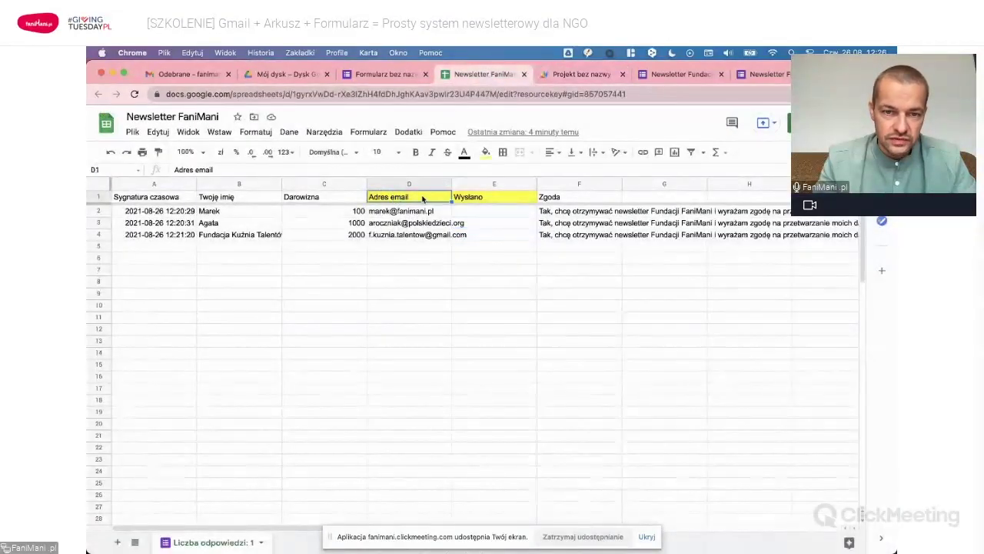
pyautogui.doubleClick(422, 198)
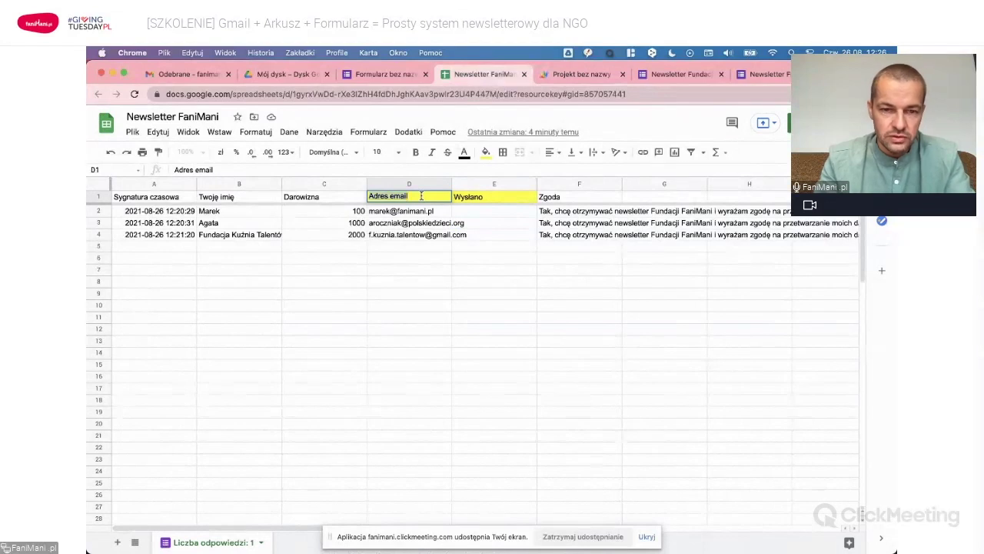
pyautogui.click(582, 73)
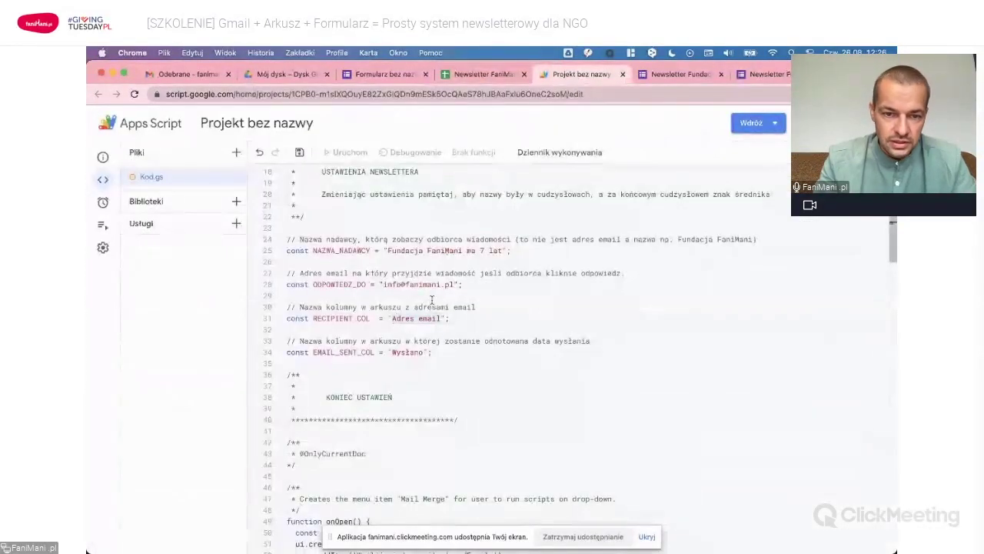
pyautogui.click(441, 319)
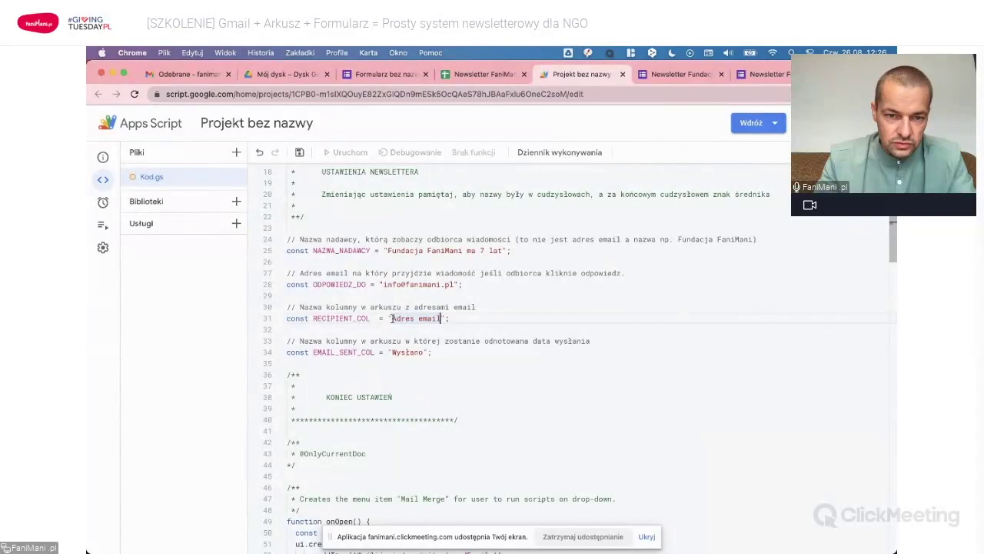
pyautogui.keyDown('shift'); pyautogui.click(392, 319); pyautogui.keyUp('shift')
pyautogui.press('Right')
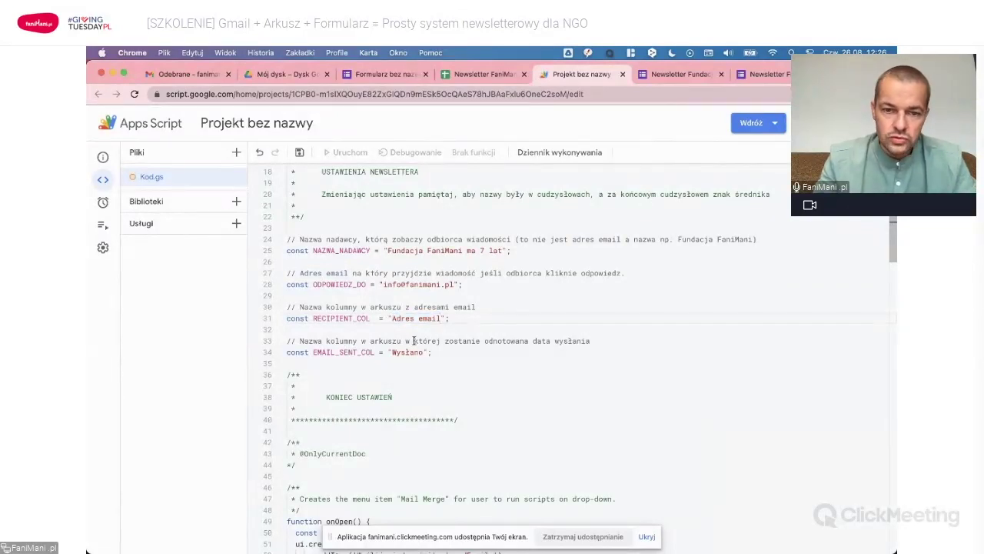
# Confirm the EMAIL_SENT_COL value Wysłano matches the E1 header in the sheet
pyautogui.click(592, 341)
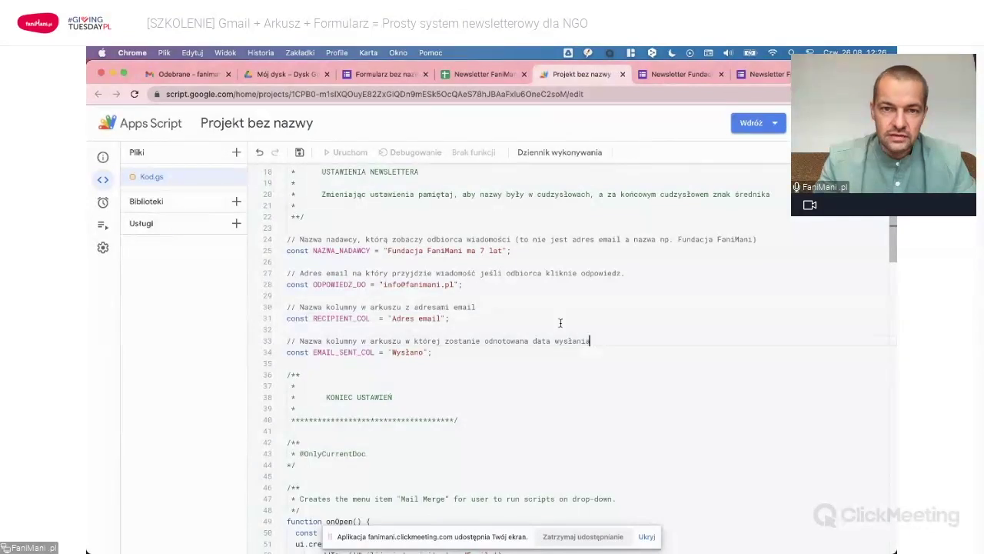
pyautogui.click(483, 73)
pyautogui.click(486, 198)
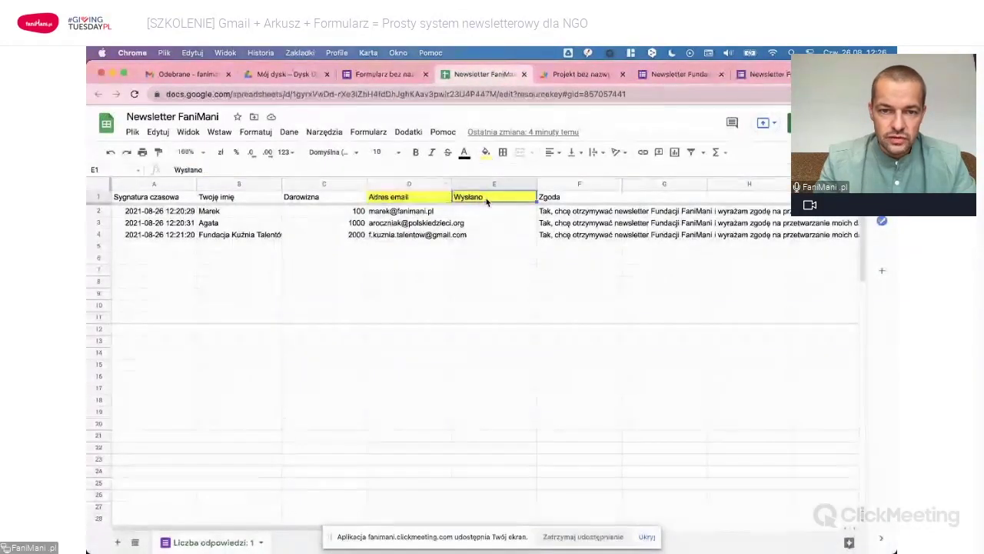
pyautogui.click(566, 75)
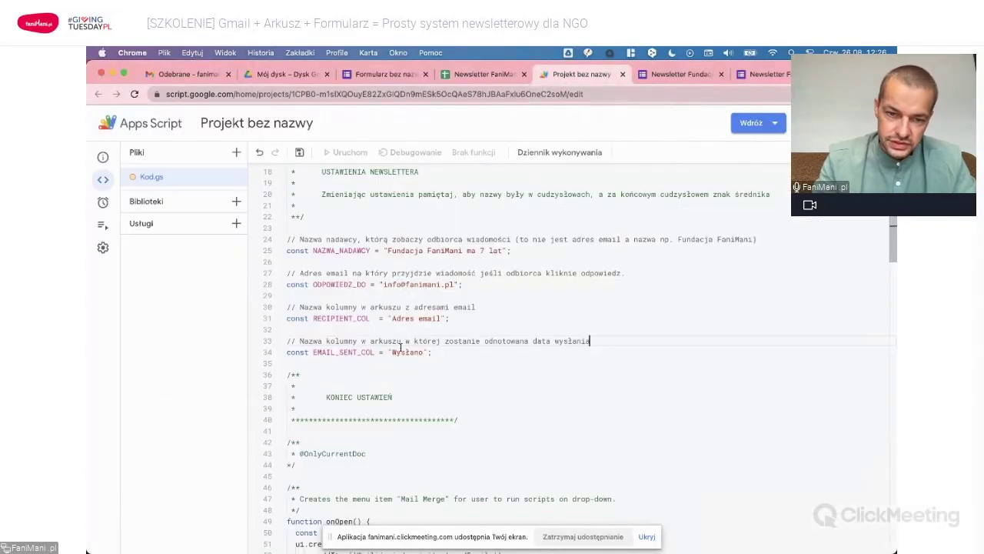
pyautogui.doubleClick(403, 351)
pyautogui.press('Right')
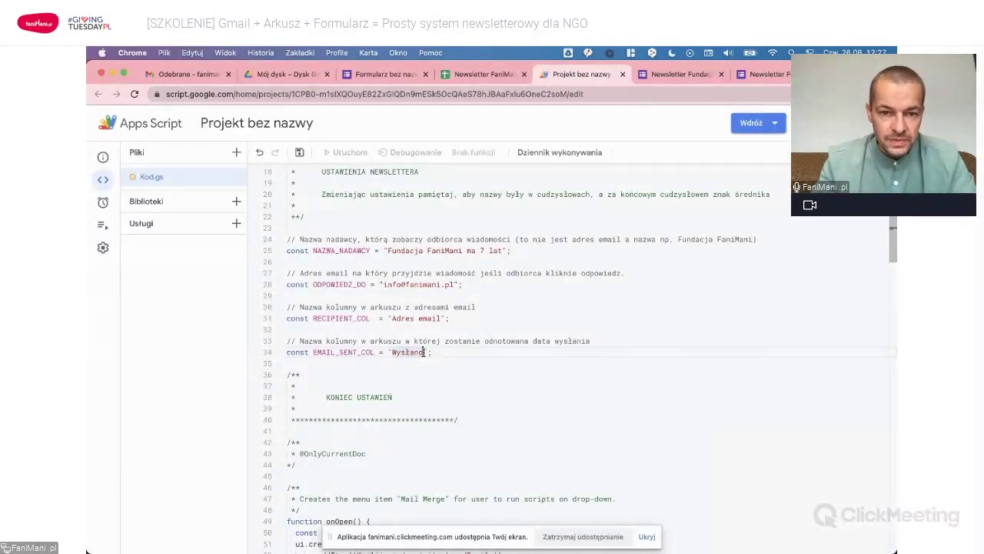
# Restore the closing quote after the sender name on line 25 and save the project
pyautogui.click(473, 341)
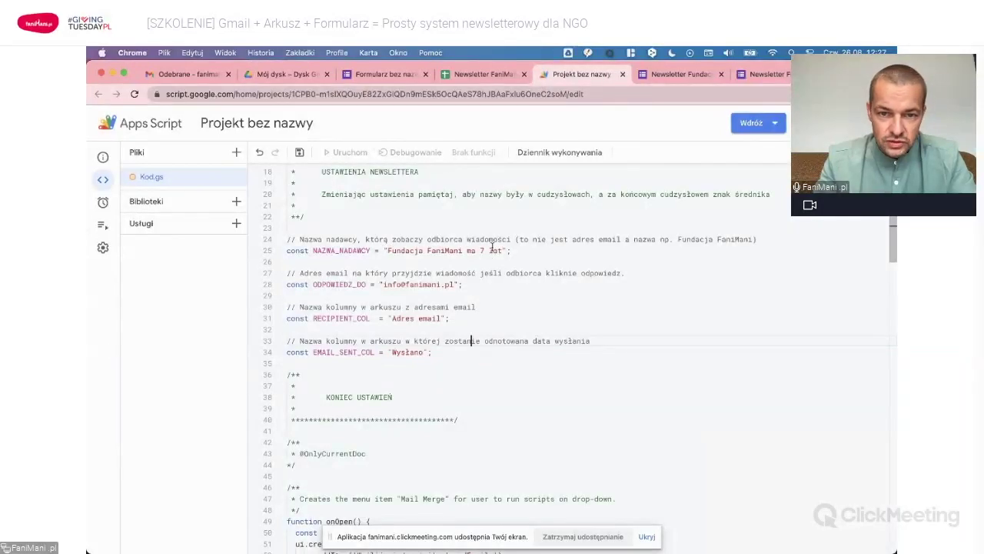
pyautogui.click(385, 249)
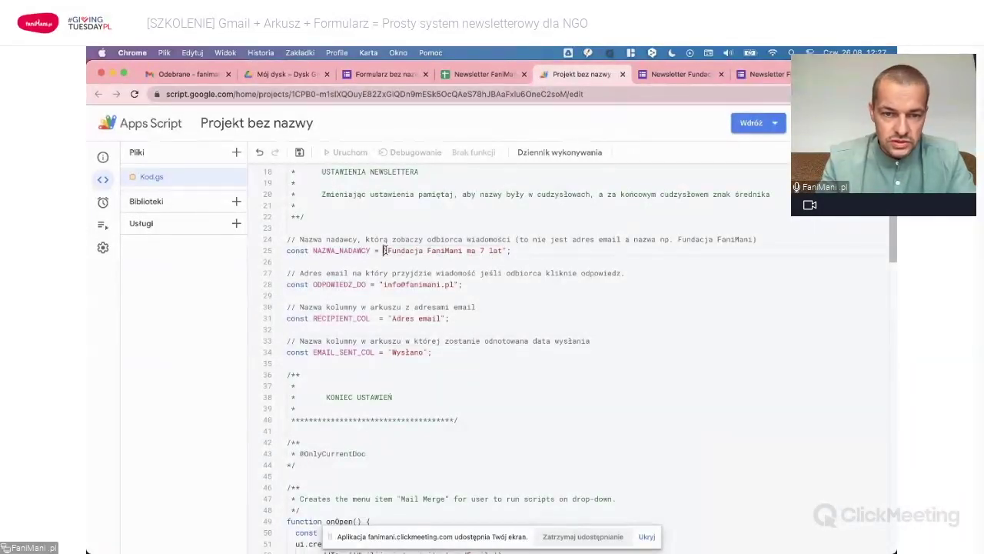
pyautogui.keyDown('shift'); pyautogui.click(505, 250); pyautogui.keyUp('shift')
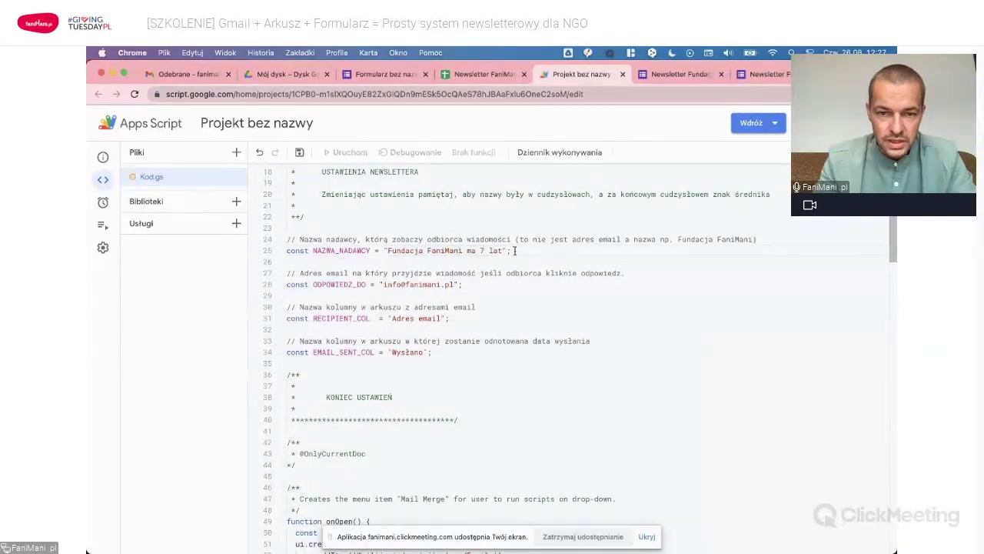
pyautogui.press('Left')
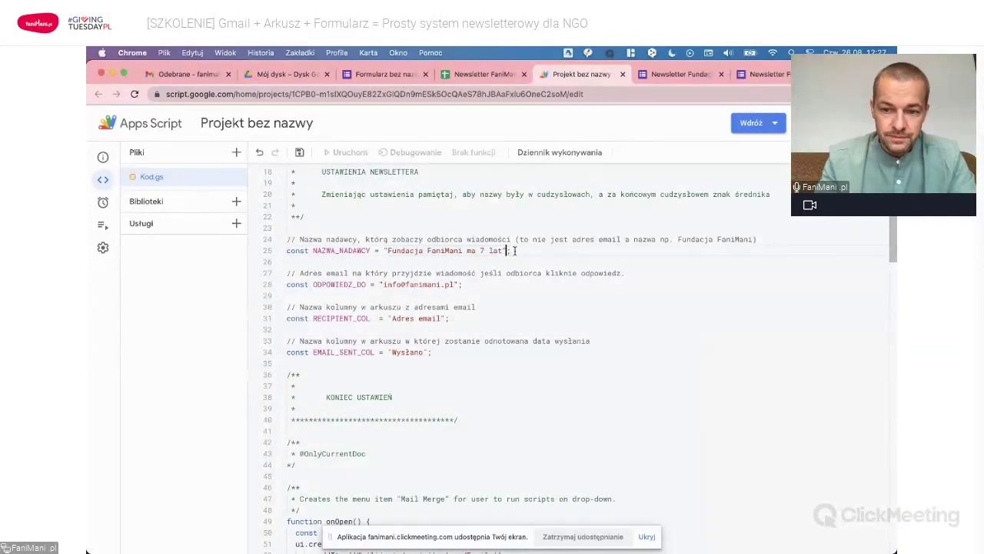
pyautogui.press('BackSpace')
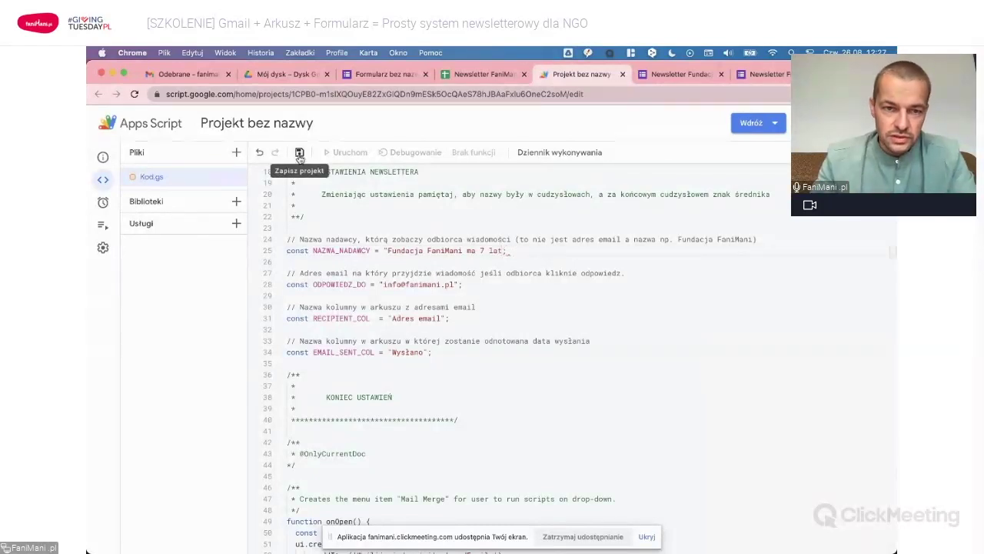
pyautogui.click(299, 153)
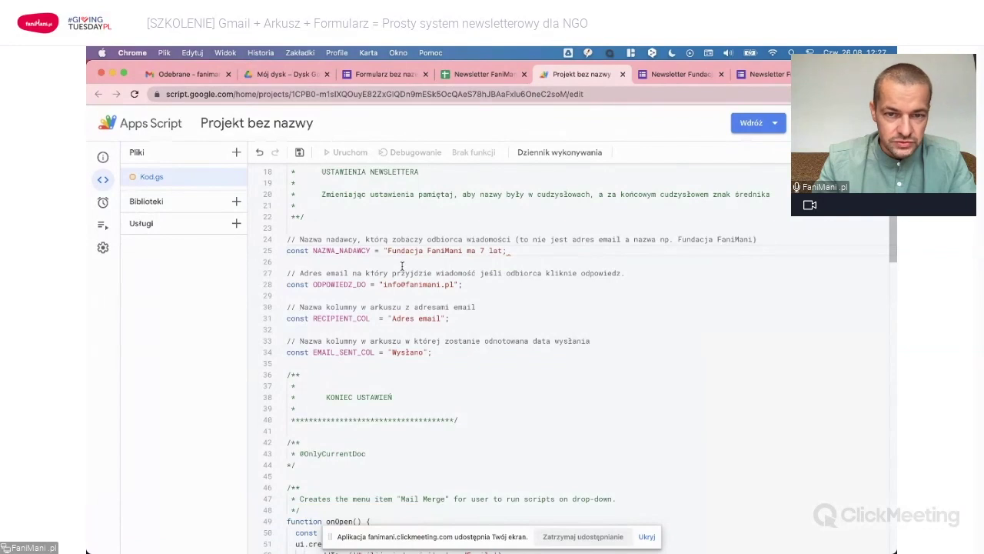
pyautogui.click(525, 253)
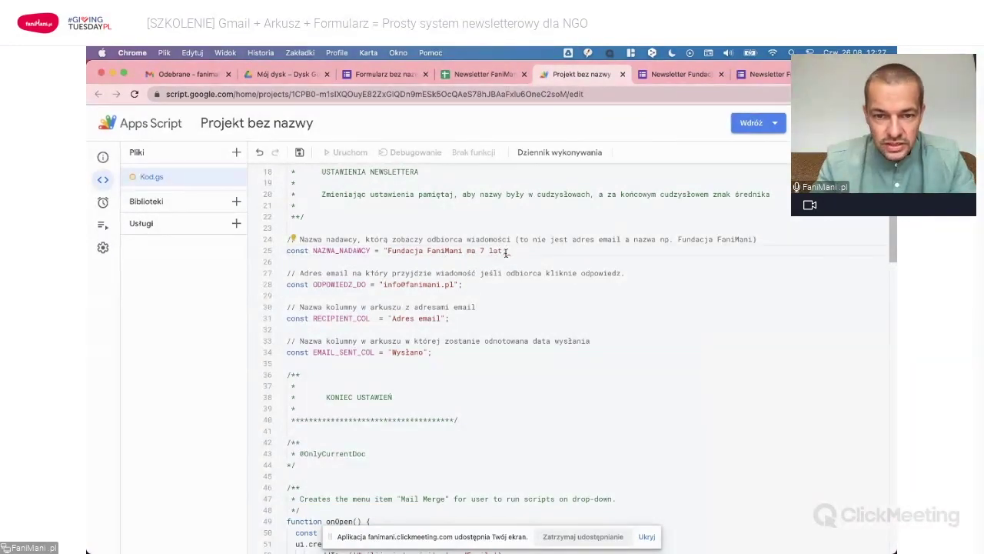
pyautogui.click(504, 251)
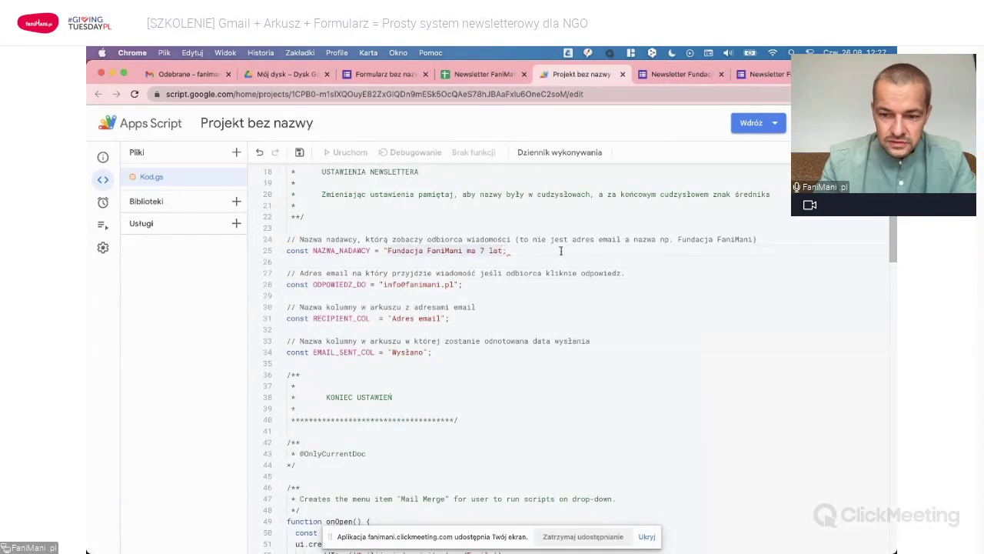
pyautogui.write('"')
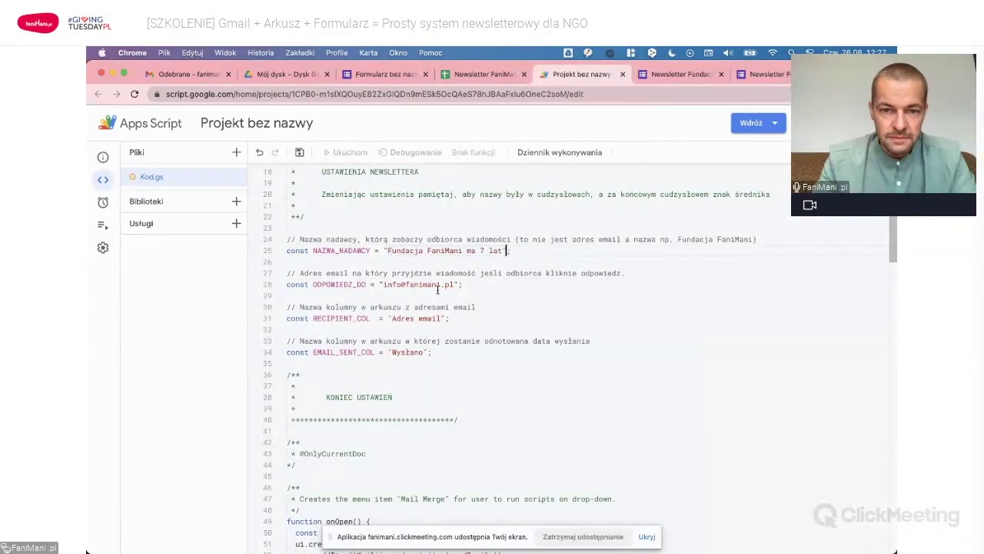
pyautogui.click(382, 292)
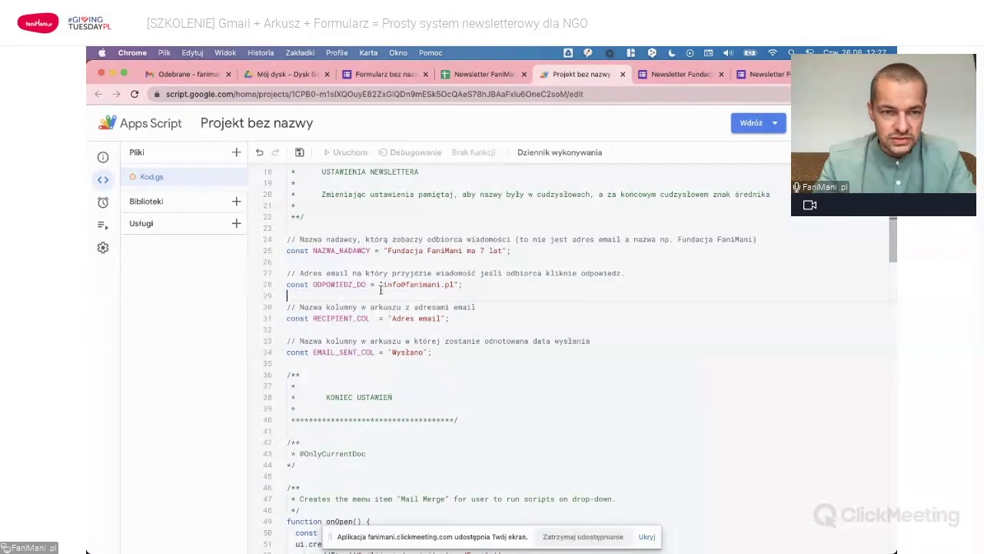
pyautogui.click(300, 152)
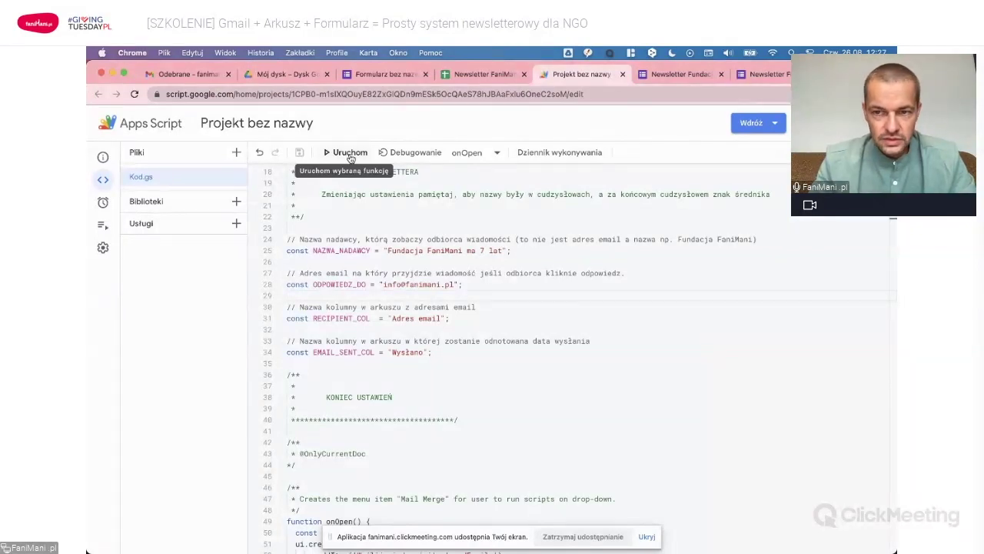
# Run onOpen, review the required permissions, and choose the Google account to authorize
pyautogui.click(350, 154)
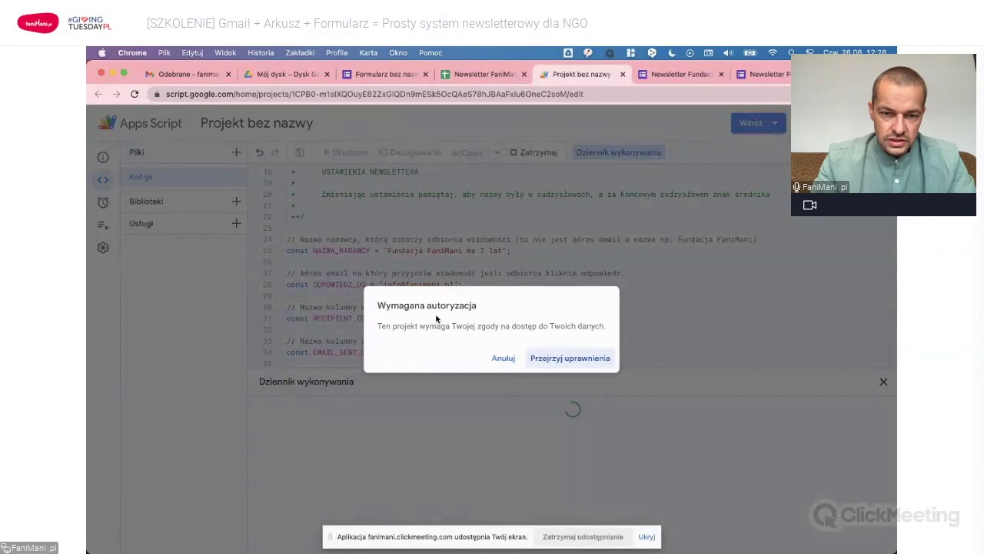
pyautogui.click(570, 359)
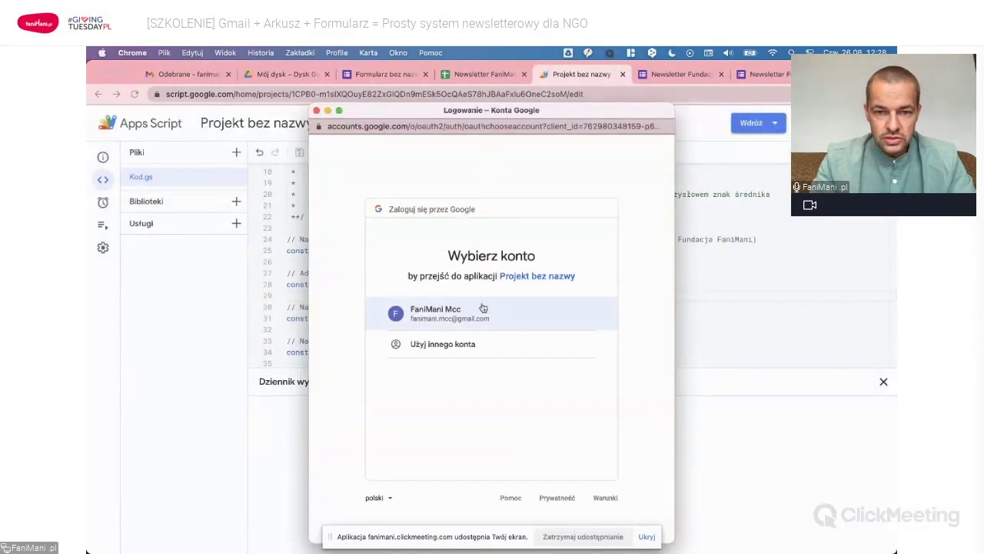
pyautogui.click(496, 309)
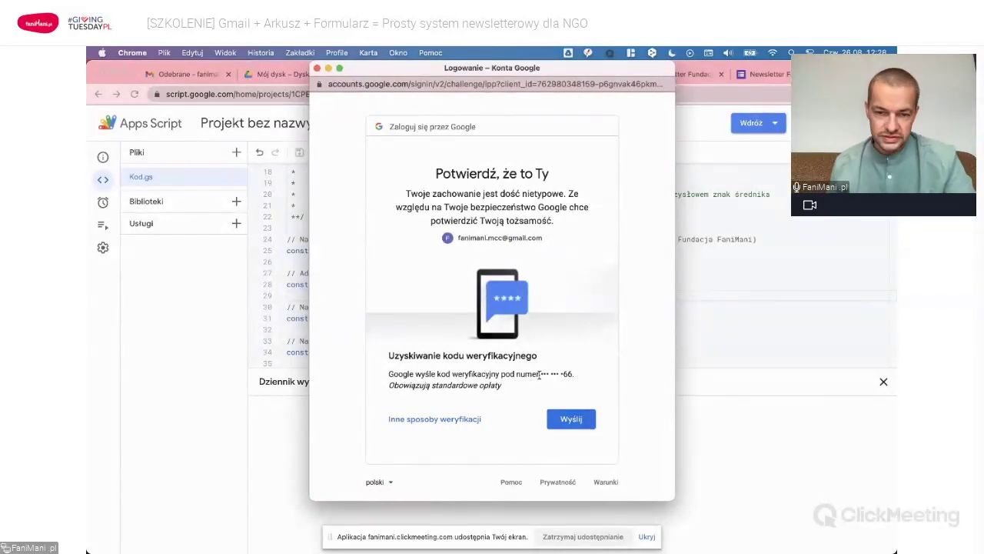
# Request the SMS verification code, enter the received code, and submit it
pyautogui.click(579, 423)
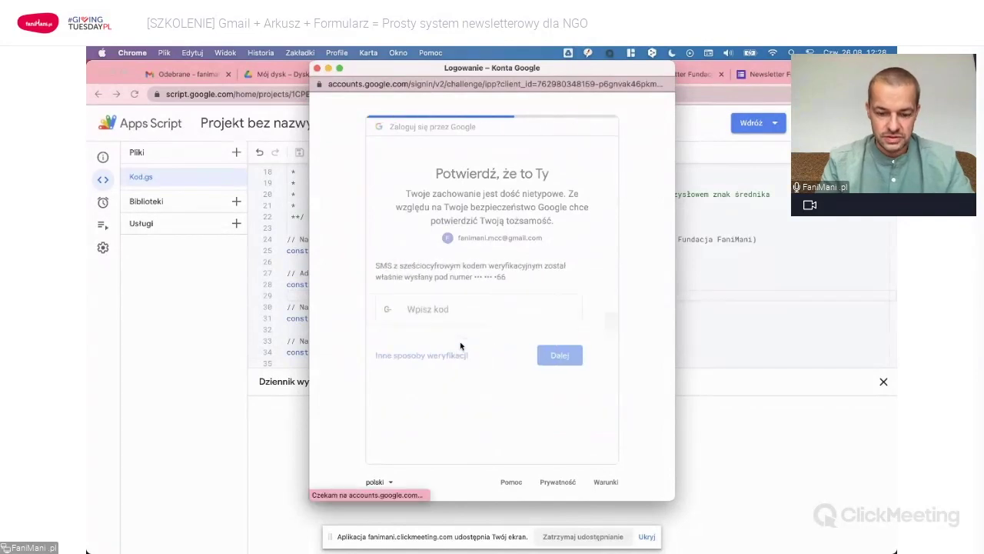
pyautogui.click(456, 345)
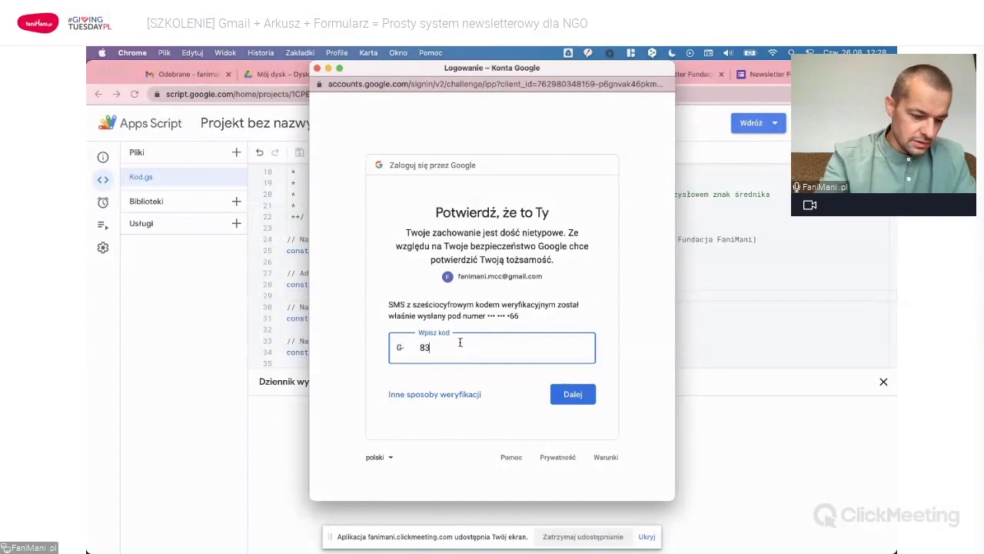
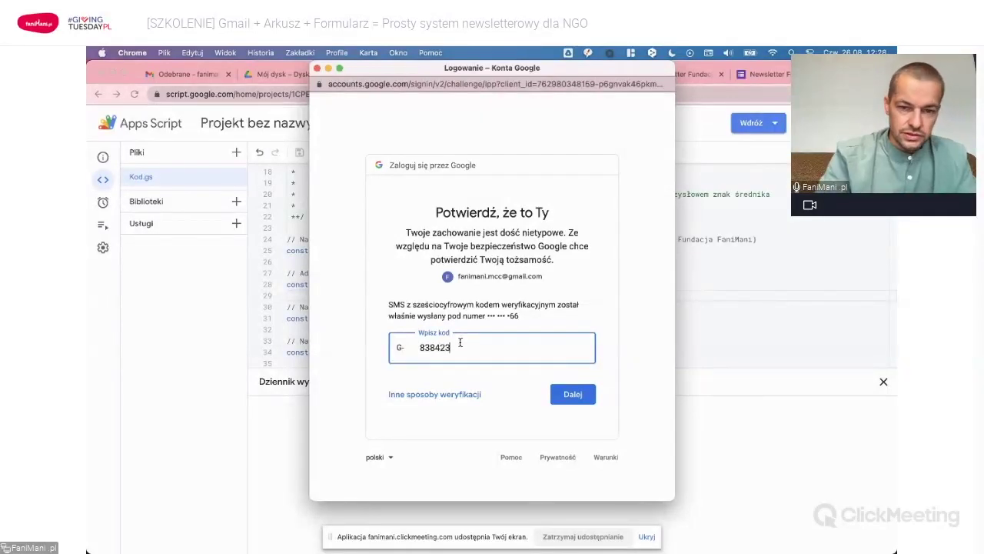
pyautogui.click(572, 395)
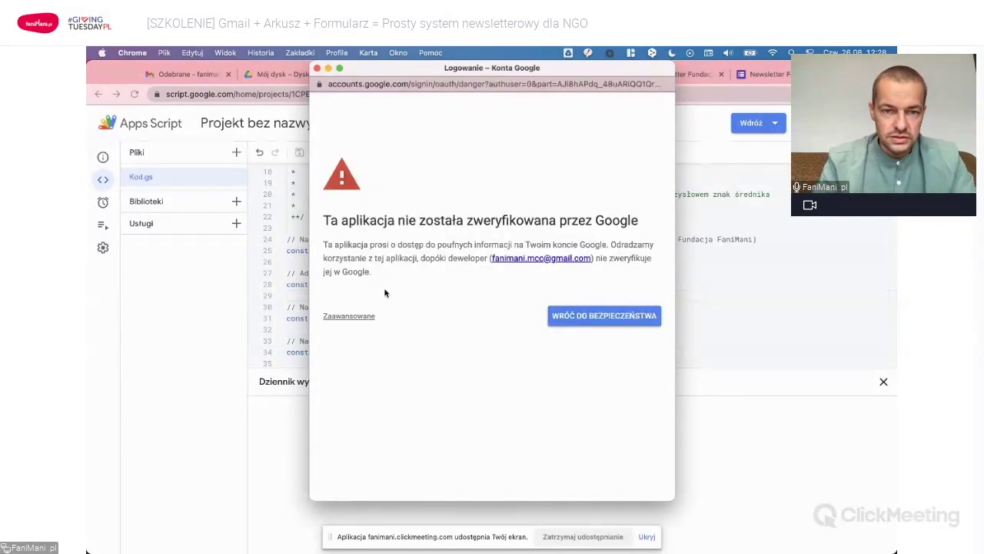
# Proceed past the unverified-app warning to Projekt bez nazwy and allow its account access
pyautogui.click(349, 316)
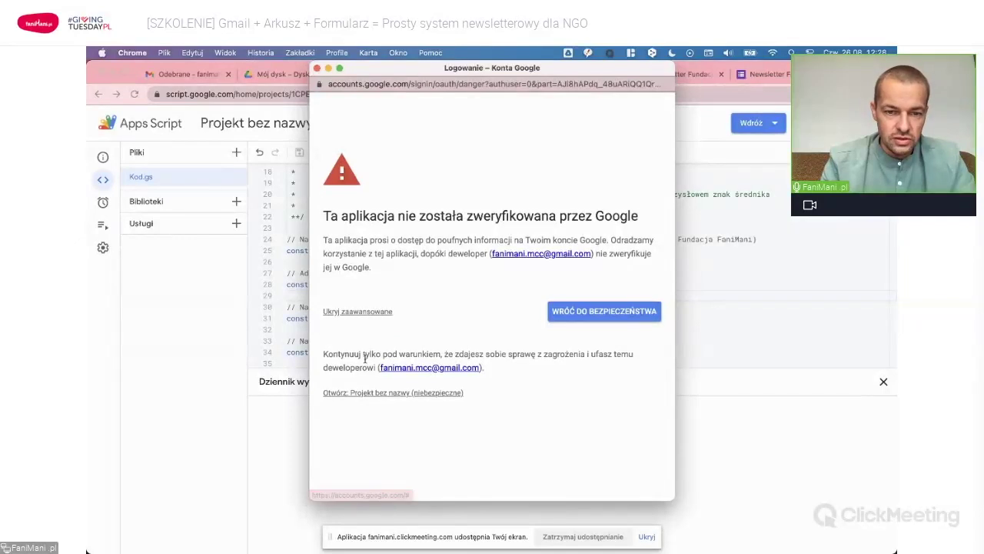
pyautogui.click(398, 399)
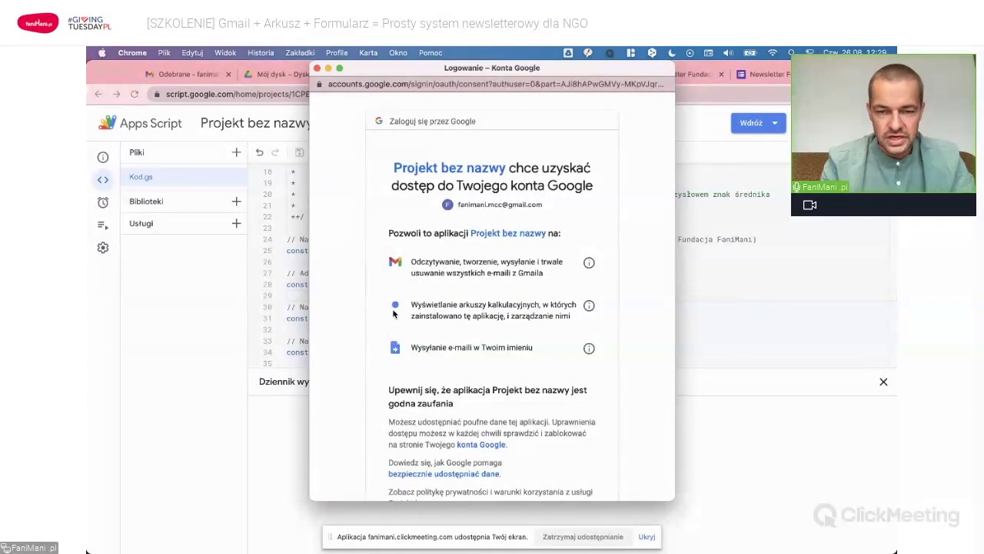
pyautogui.scroll(-3, 393, 310)
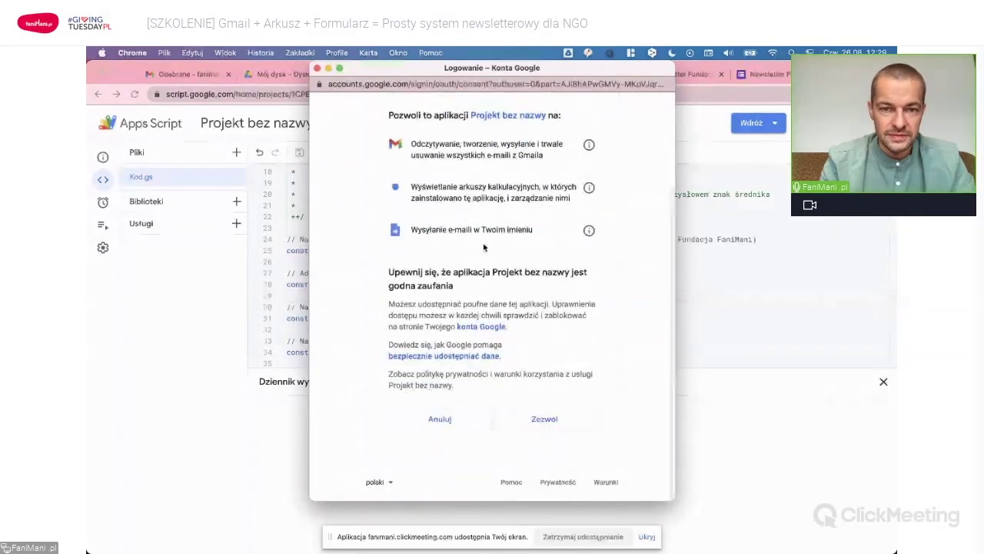
pyautogui.scroll(2, 485, 247)
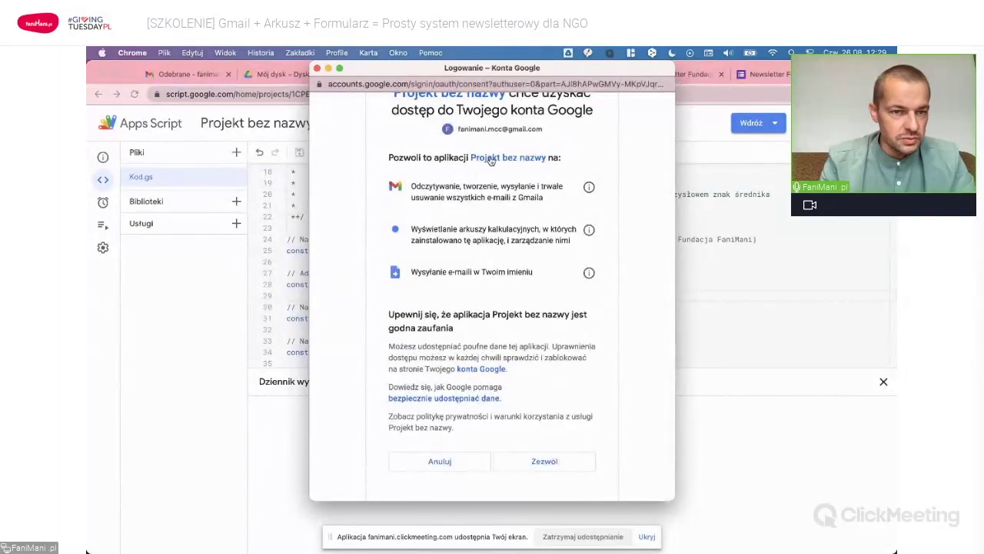
pyautogui.scroll(-2, 461, 293)
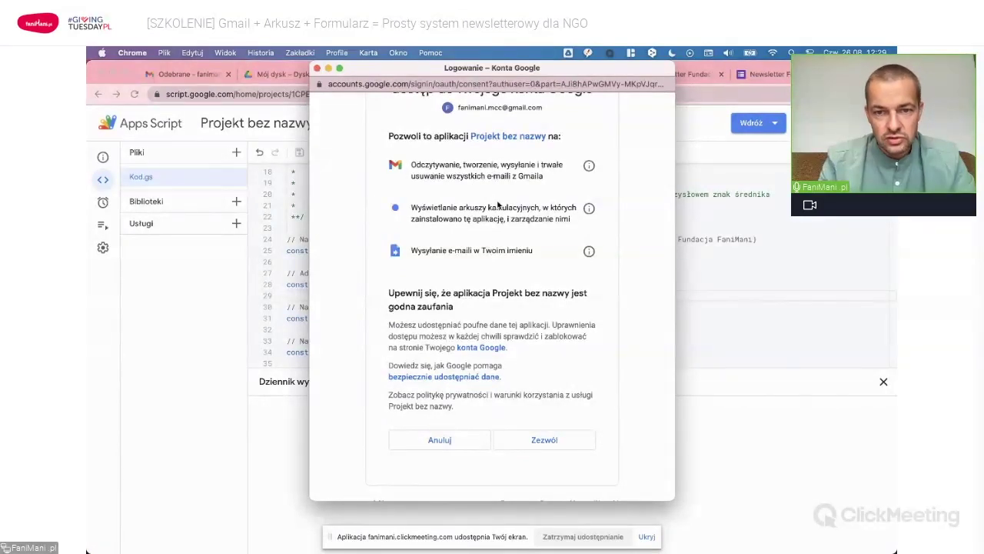
pyautogui.scroll(-2, 529, 188)
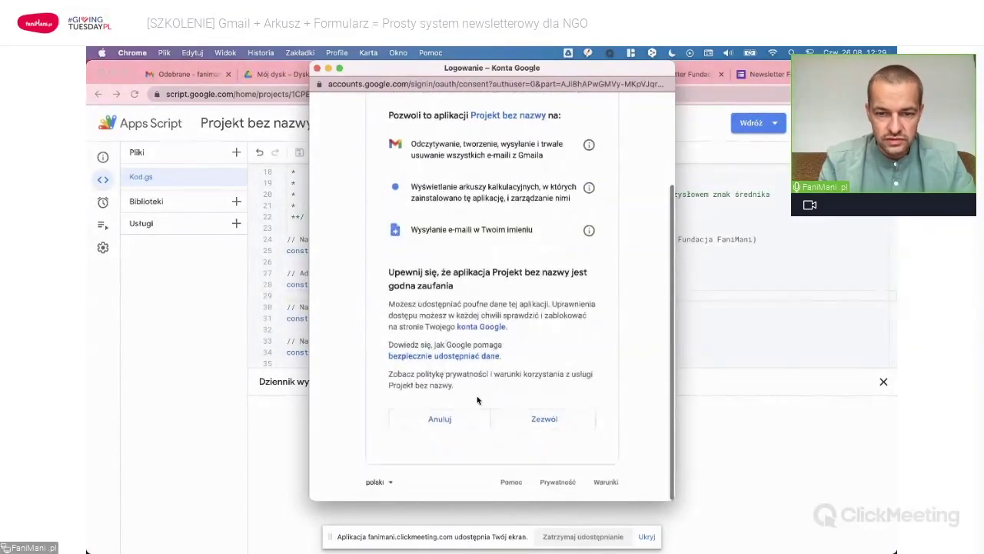
pyautogui.click(549, 419)
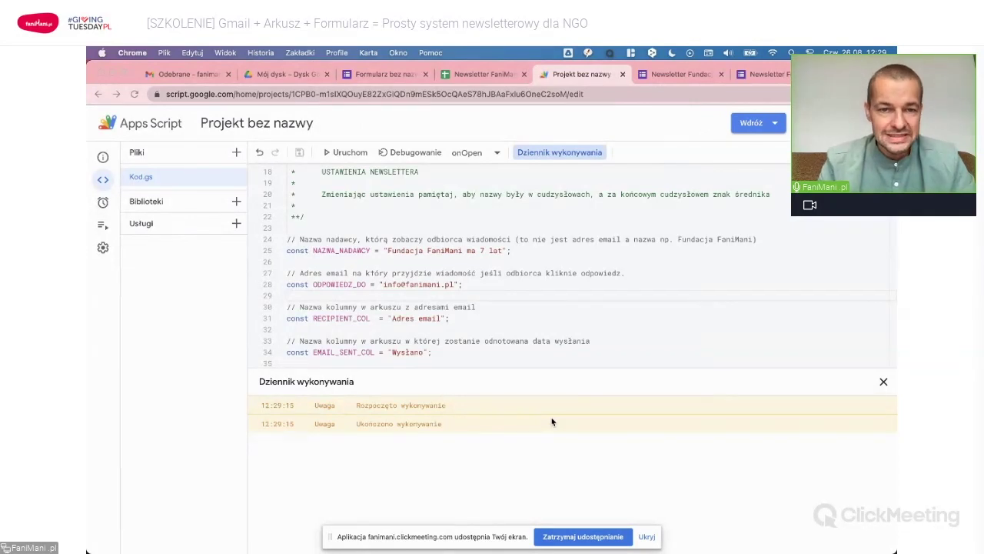
# Check the skrypt-newsletter outline, then bring up the Apps Script window and close its tab
pyautogui.moveTo(87, 550)
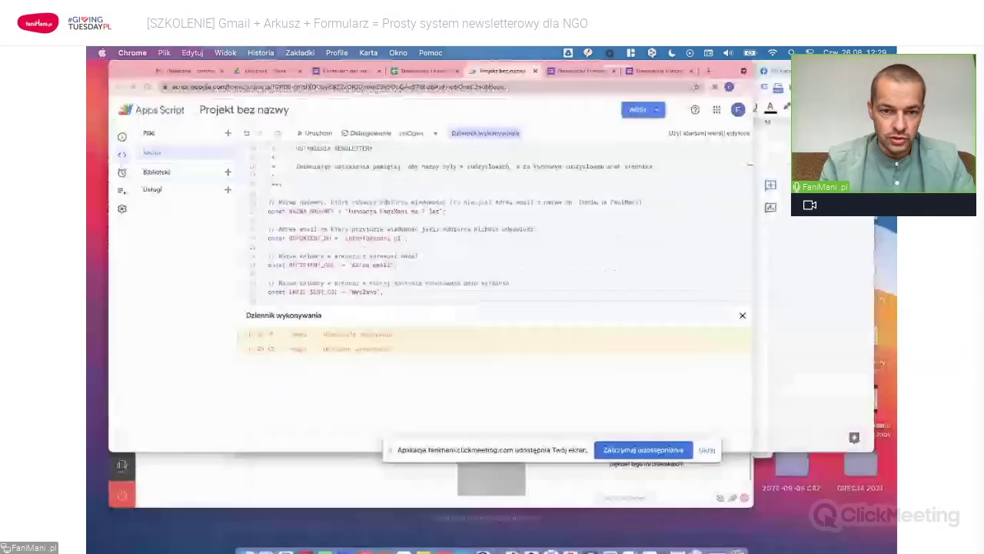
pyautogui.click(646, 149)
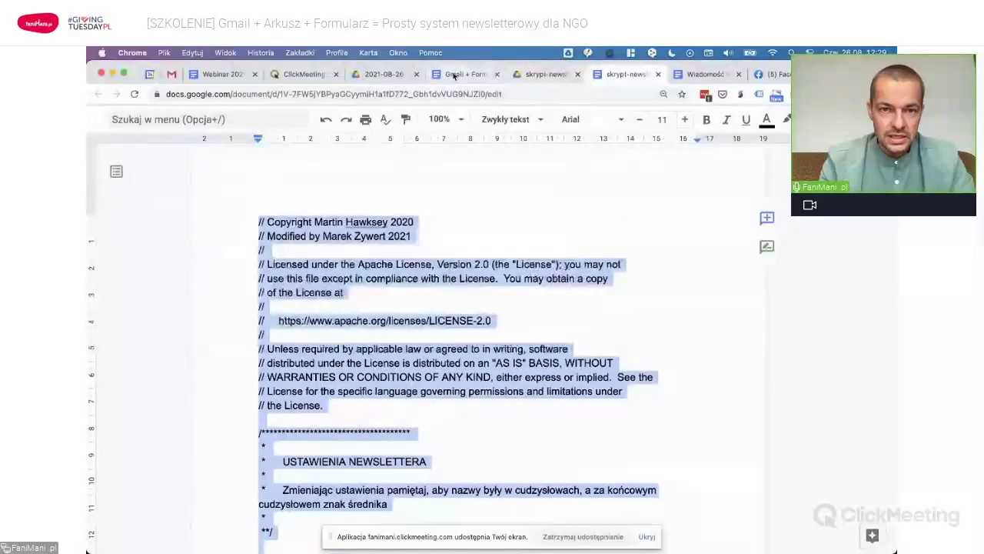
pyautogui.click(455, 73)
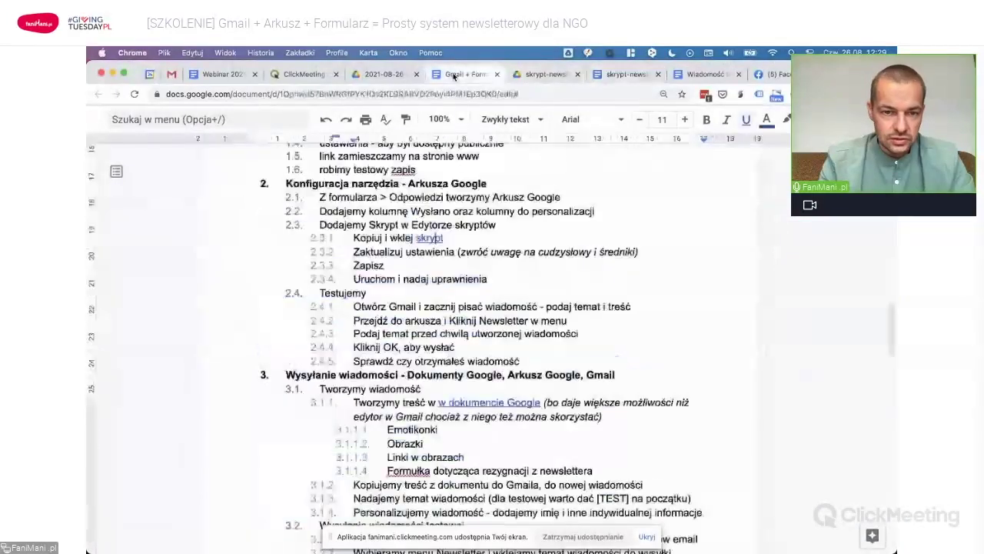
pyautogui.press('Down')
pyautogui.press('Down')
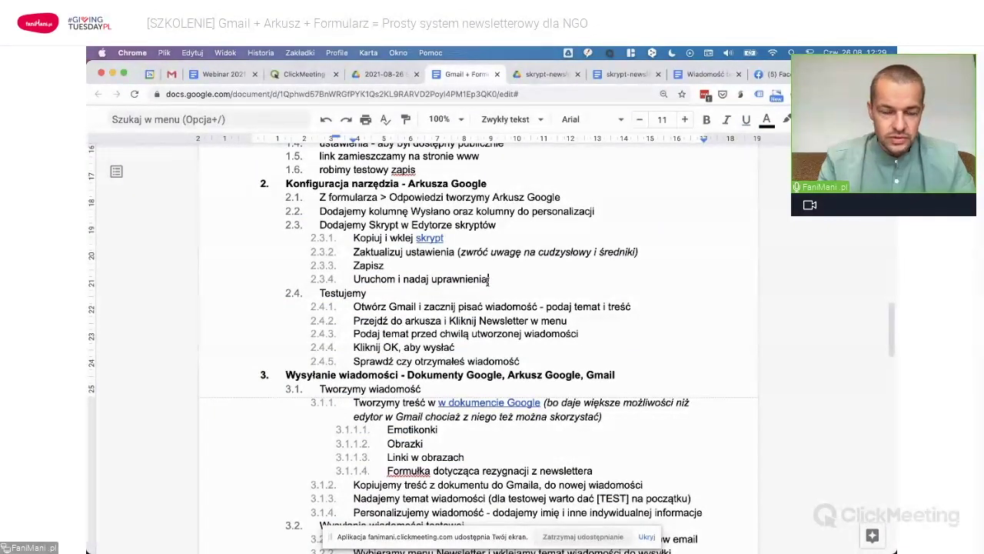
pyautogui.hotkey('ctrl', 'Up')
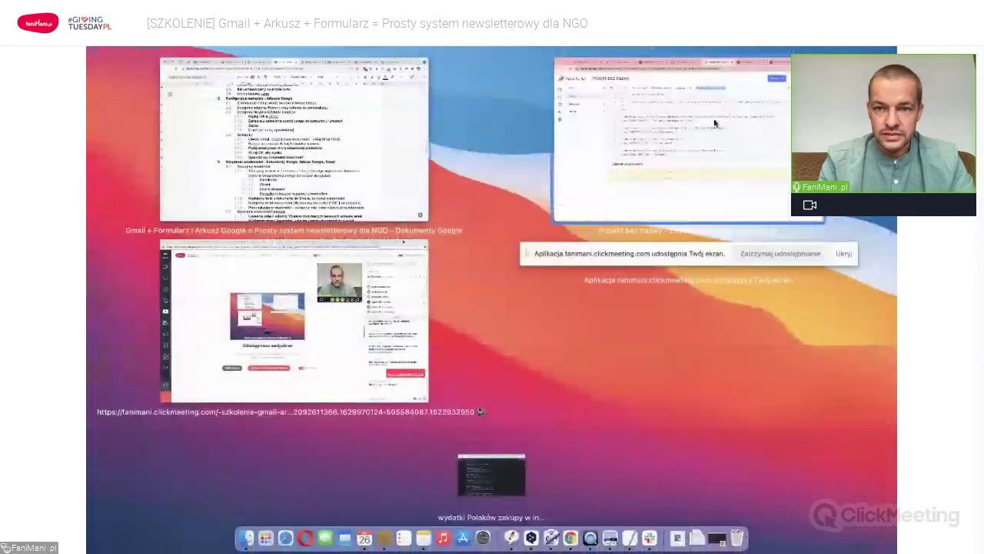
pyautogui.click(714, 105)
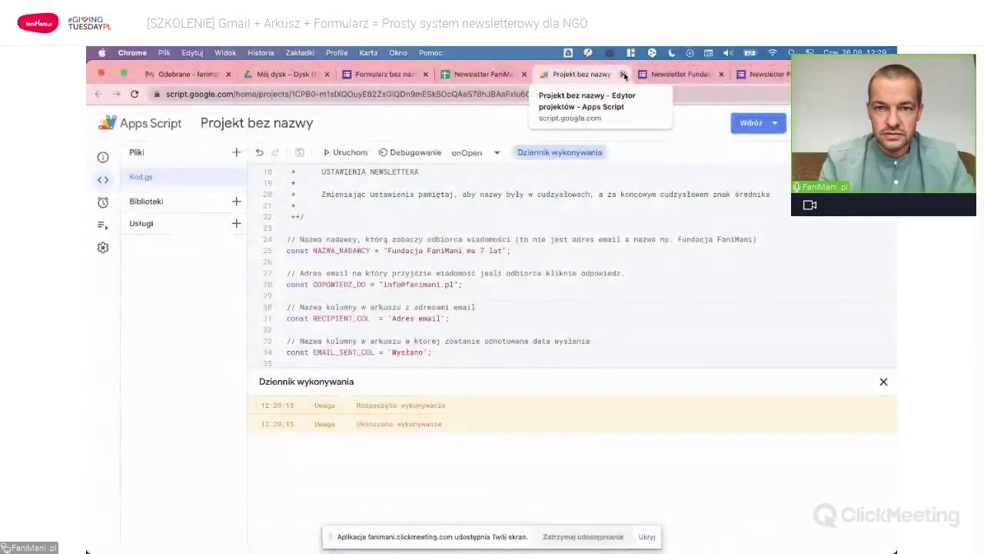
pyautogui.click(623, 74)
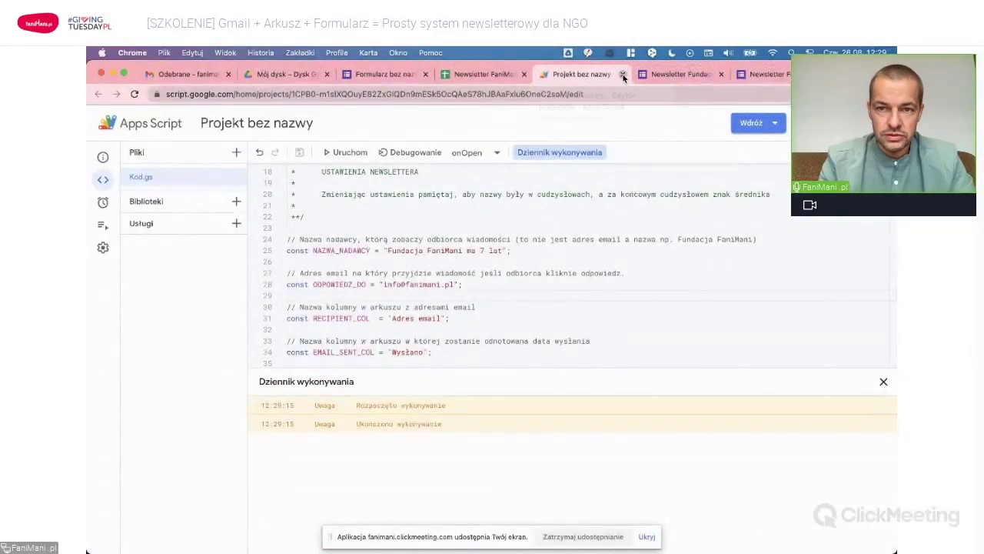
pyautogui.click(623, 74)
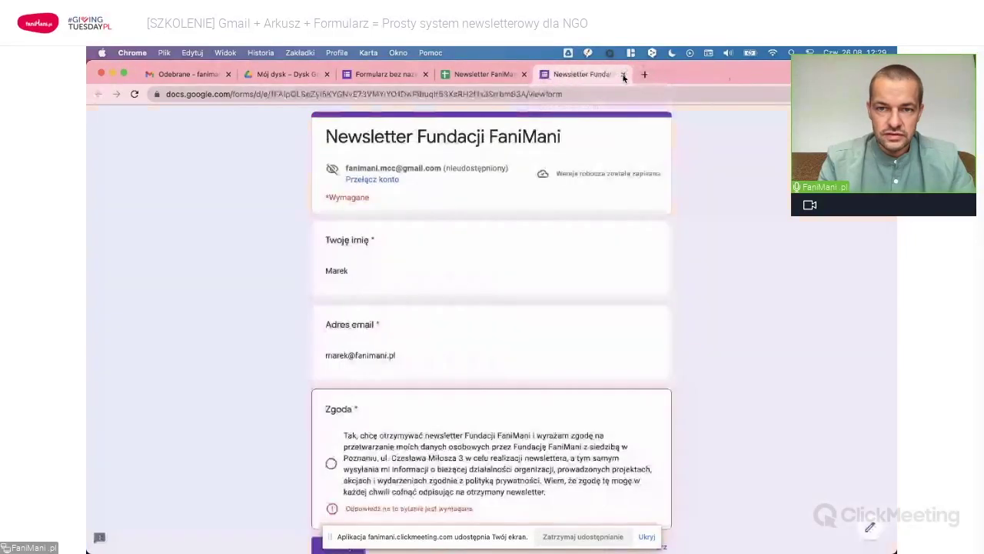
# Close the signup form, run Newsletter > Wyślij wiadomości, then switch to Gmail
pyautogui.click(623, 75)
pyautogui.click(489, 250)
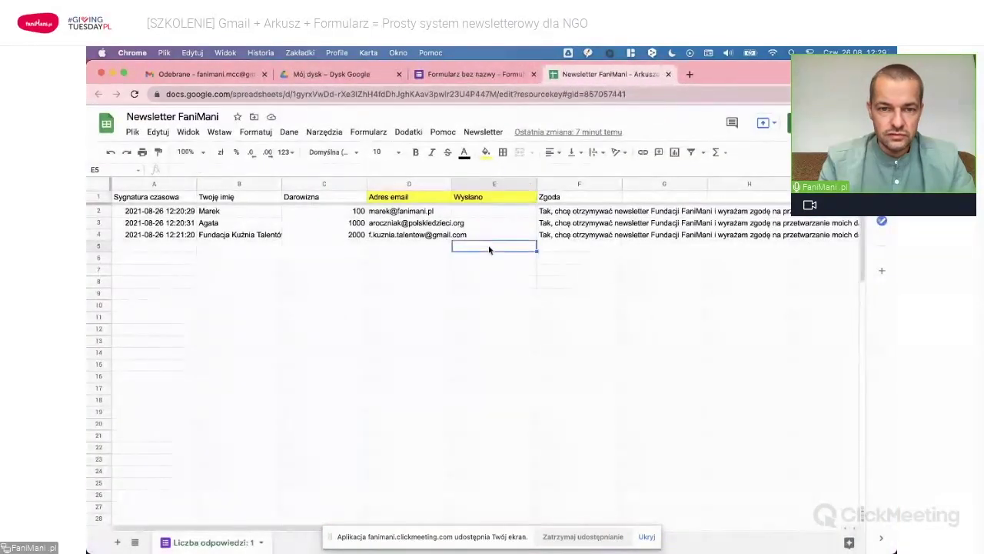
pyautogui.click(425, 237)
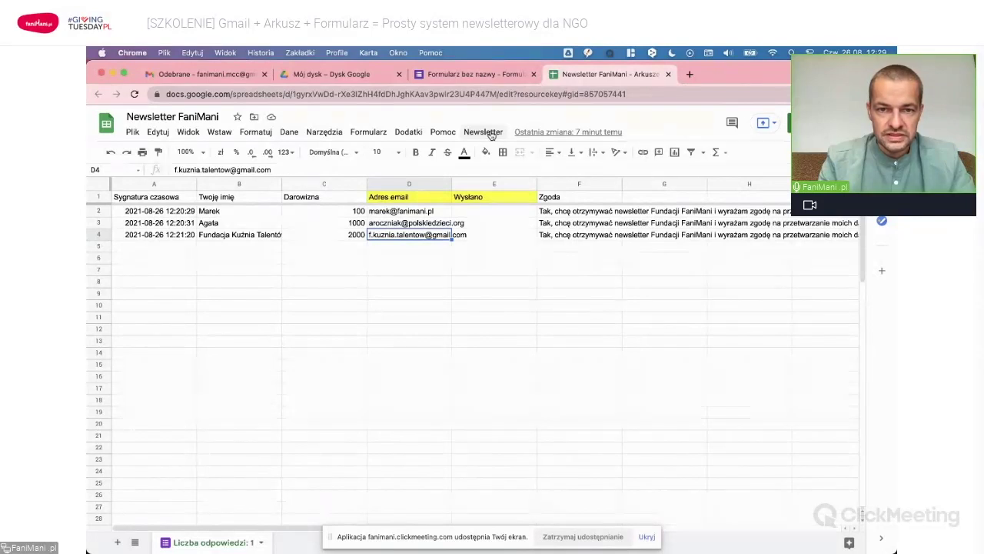
pyautogui.click(491, 135)
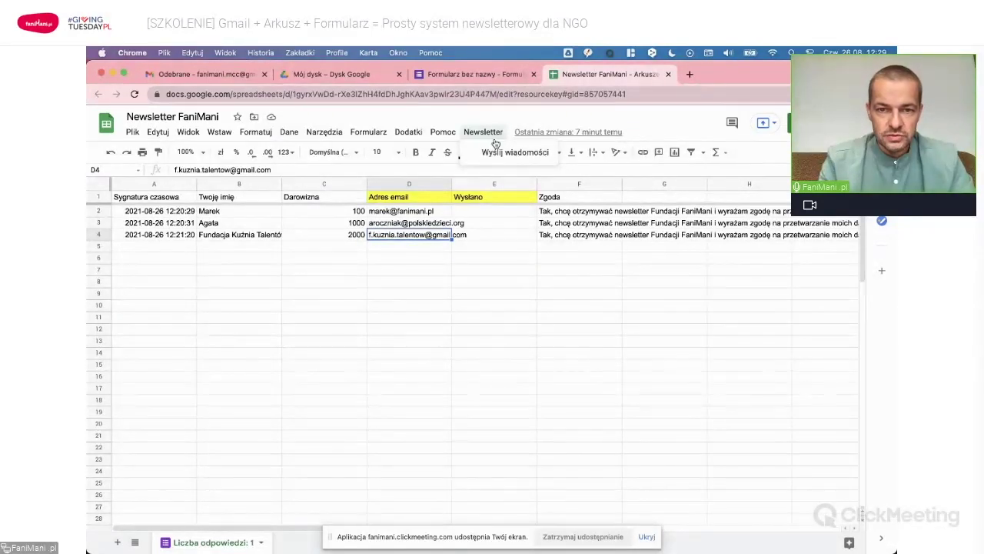
pyautogui.click(514, 153)
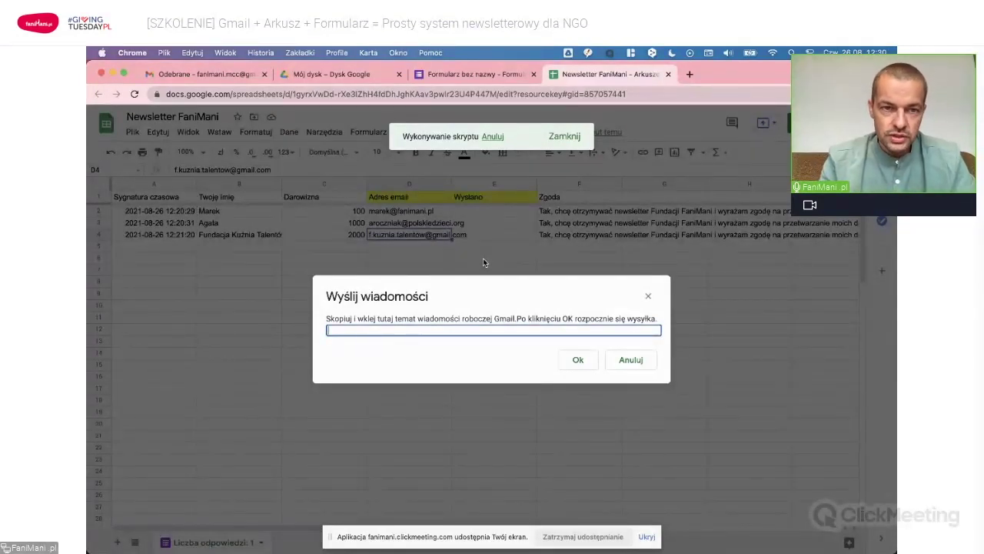
pyautogui.click(222, 74)
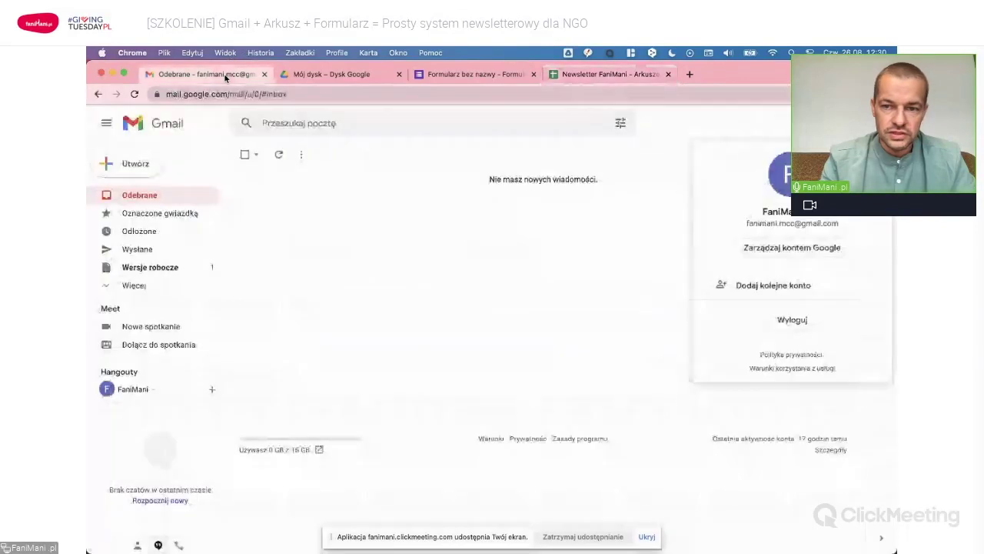
# Compose a Gmail draft with subject 'Testowa wiadomość 1' and a short greeting body
pyautogui.click(538, 258)
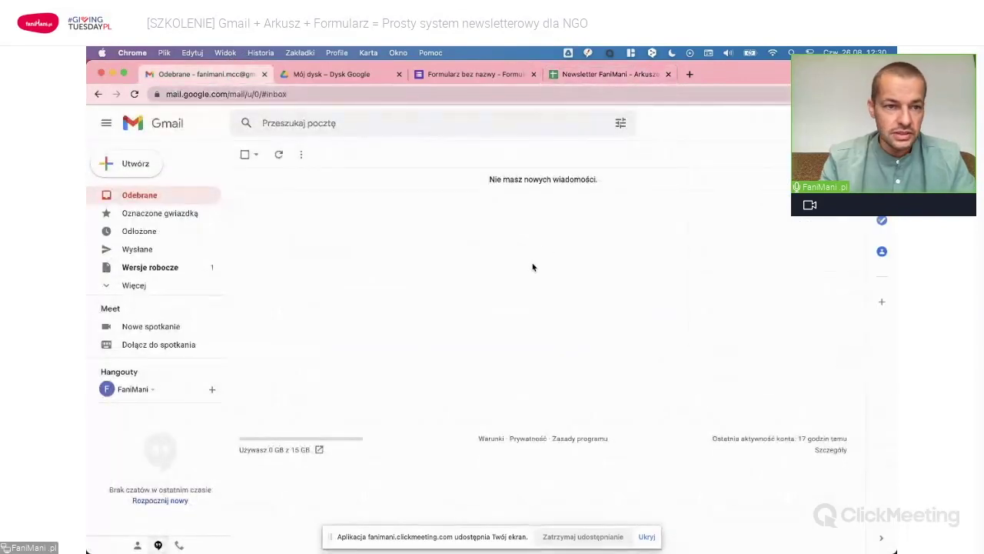
pyautogui.click(136, 166)
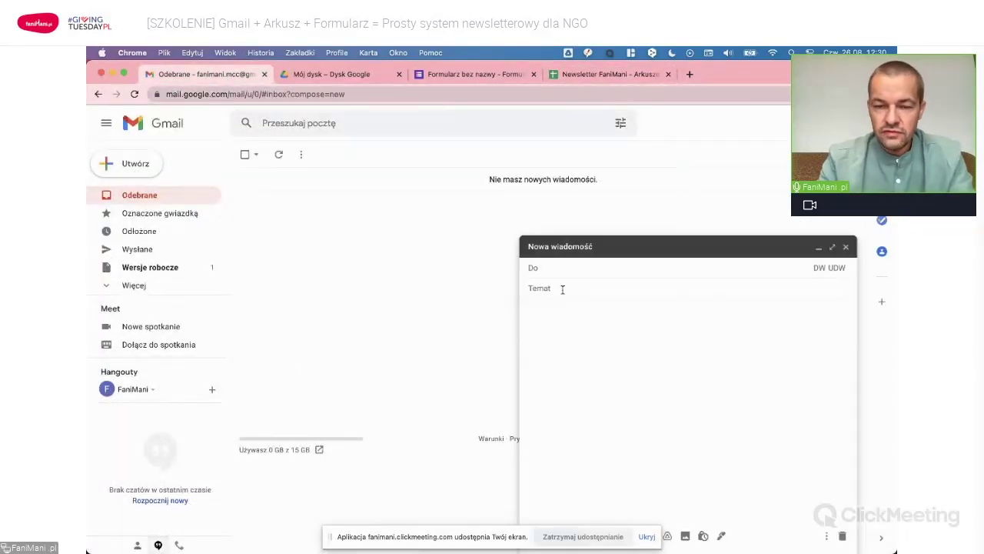
pyautogui.click(562, 289)
pyautogui.write('Testowa wiadomość 1')
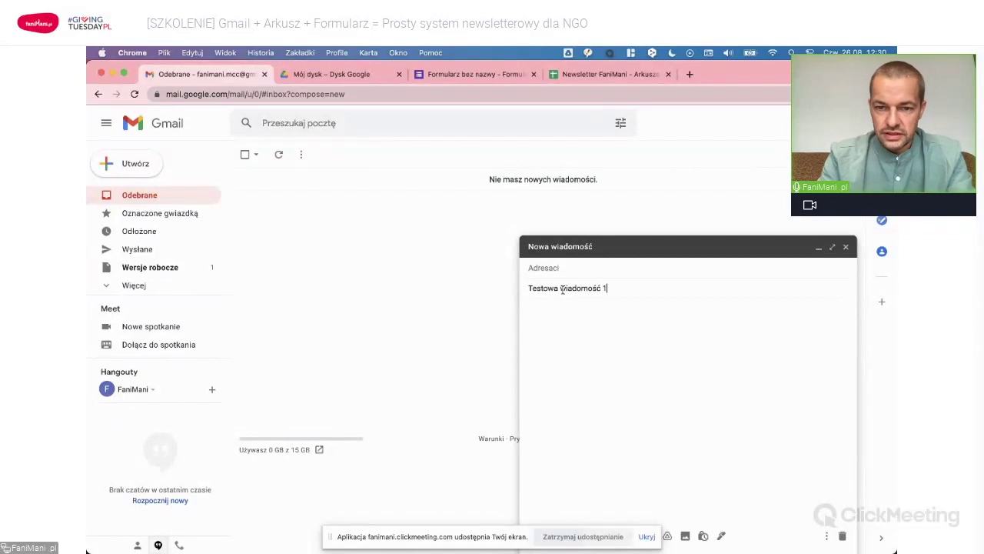
pyautogui.click(540, 359)
pyautogui.write('Te')
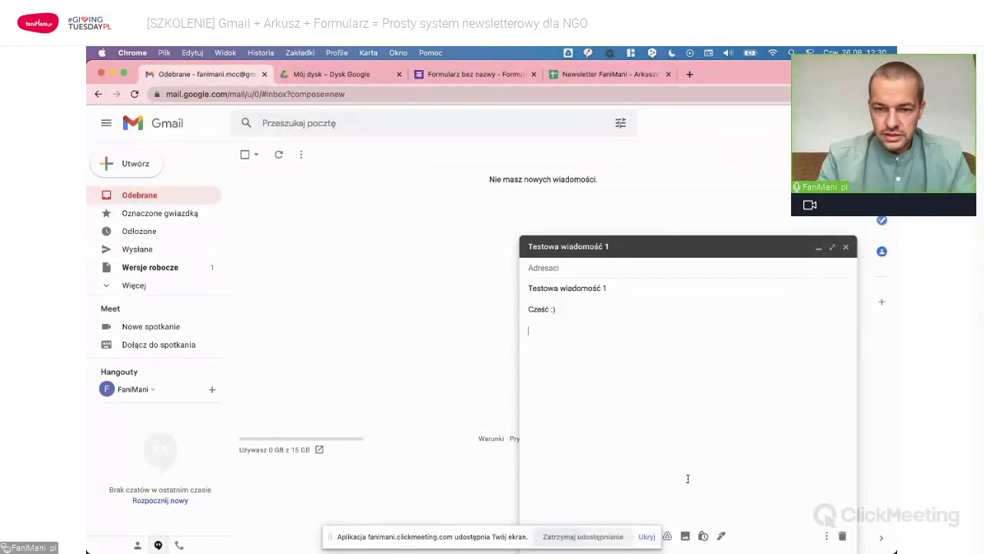
pyautogui.press('Return')
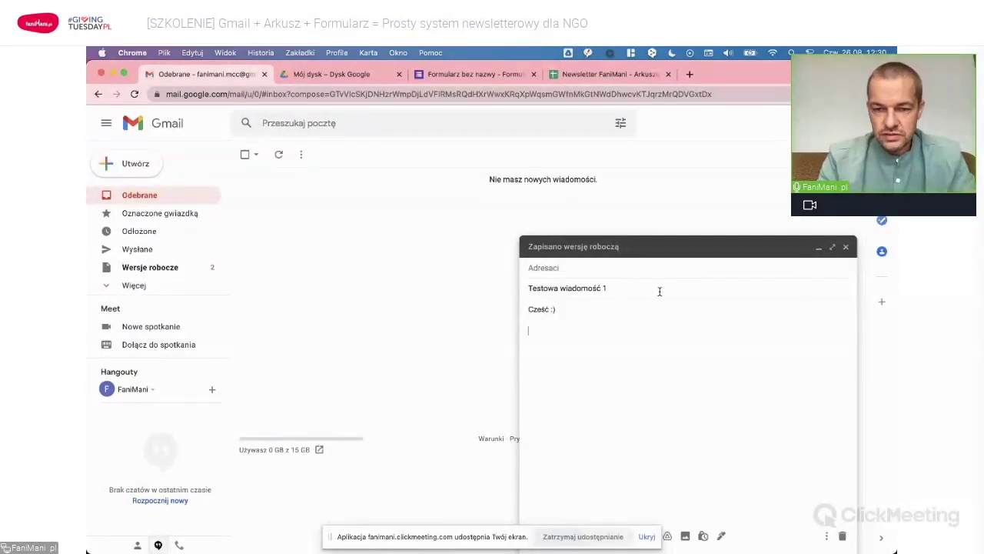
# Paste the draft subject into the spreadsheet's send prompt and confirm sending
pyautogui.tripleClick(660, 290)
pyautogui.press('super+c')
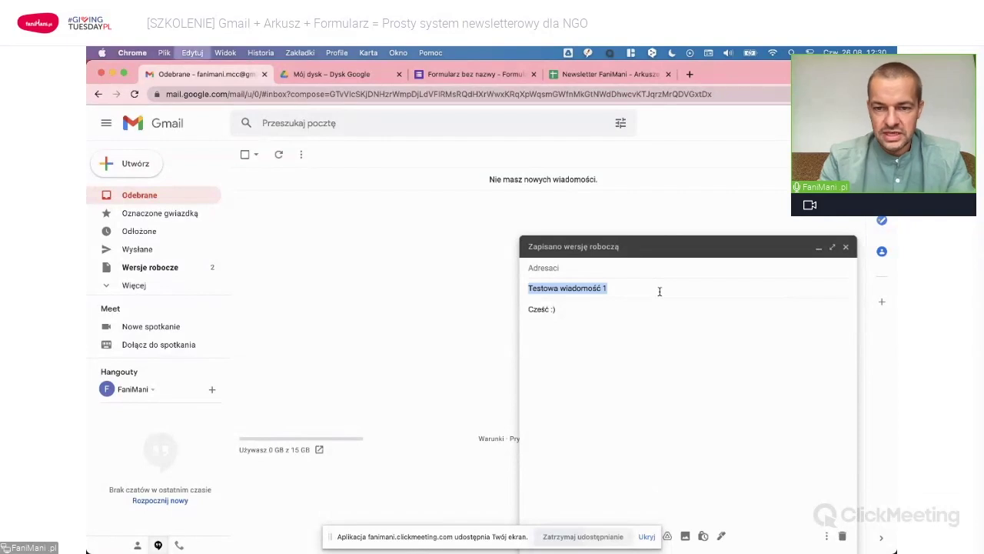
pyautogui.click(615, 75)
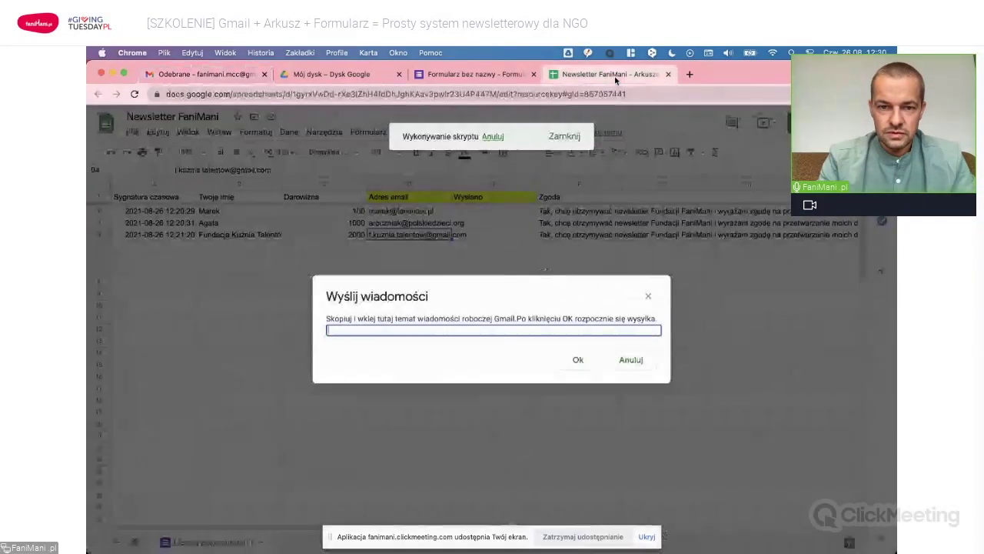
pyautogui.press('super+v')
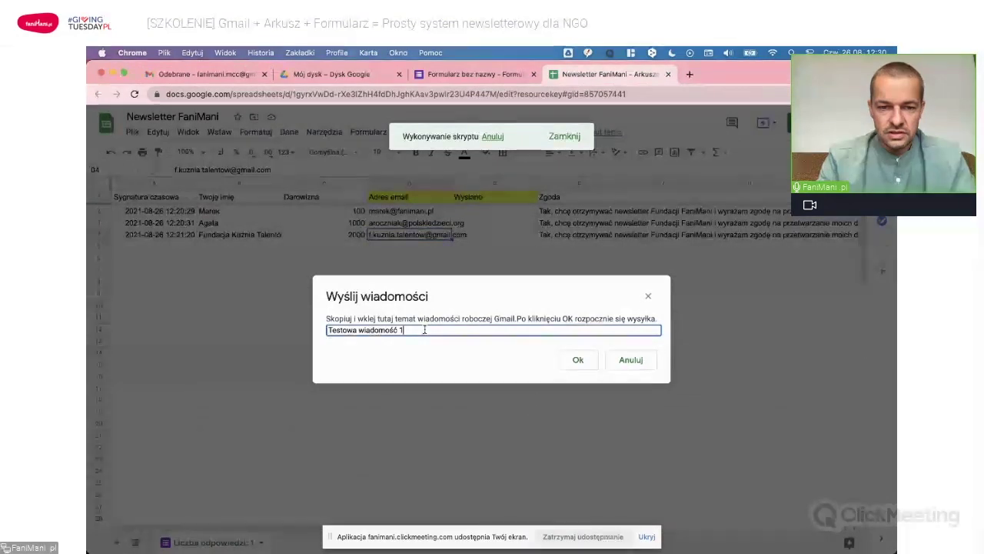
pyautogui.click(578, 361)
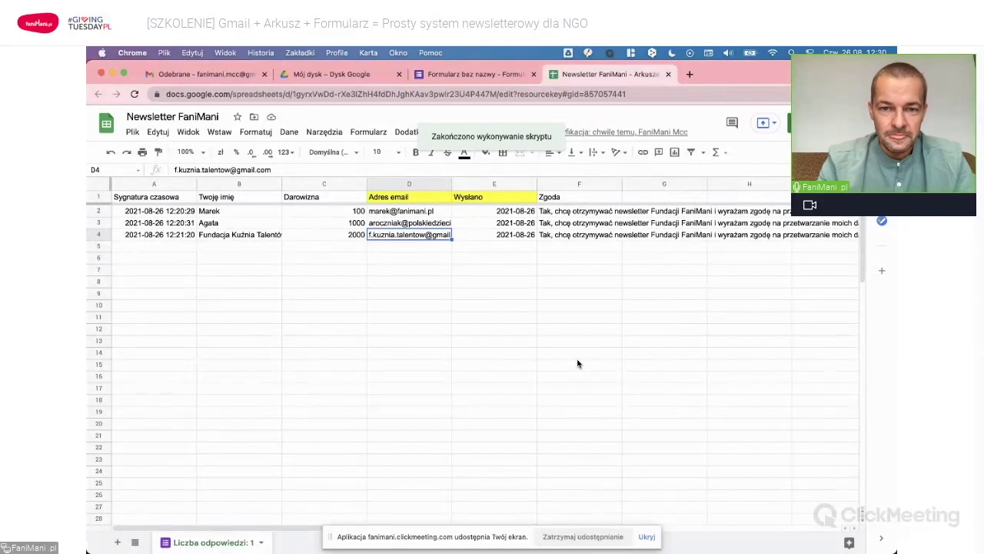
pyautogui.click(527, 215)
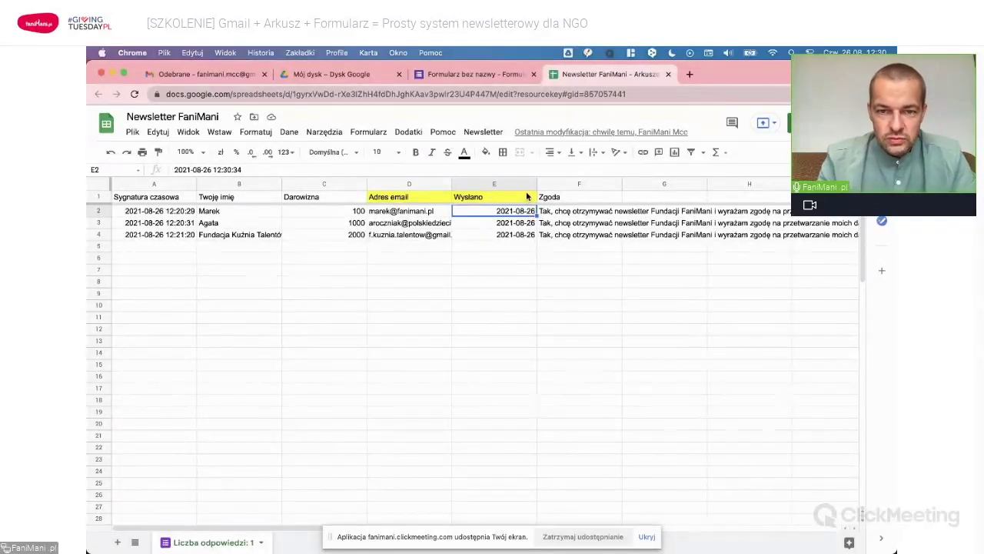
pyautogui.click(524, 200)
pyautogui.press('Down')
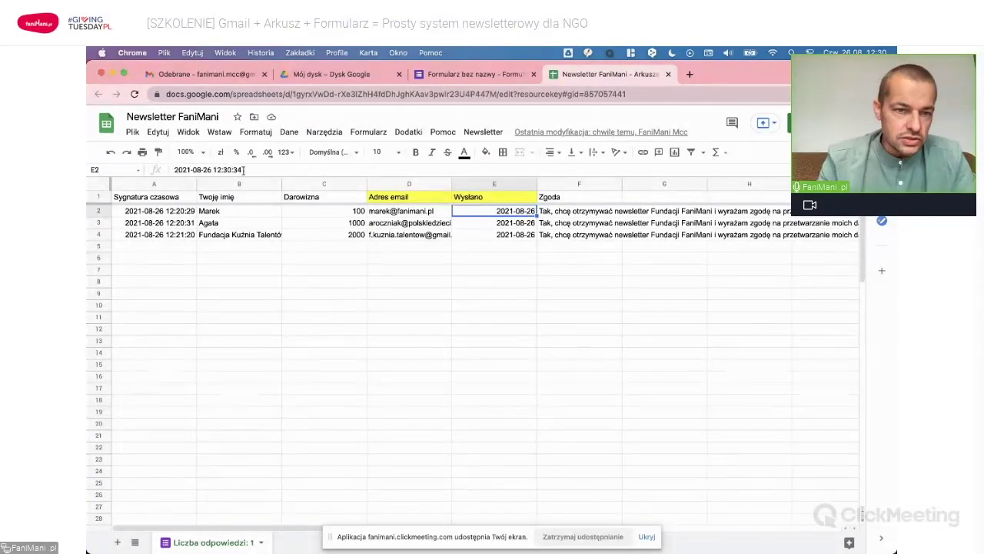
pyautogui.click(501, 225)
pyautogui.press('Down')
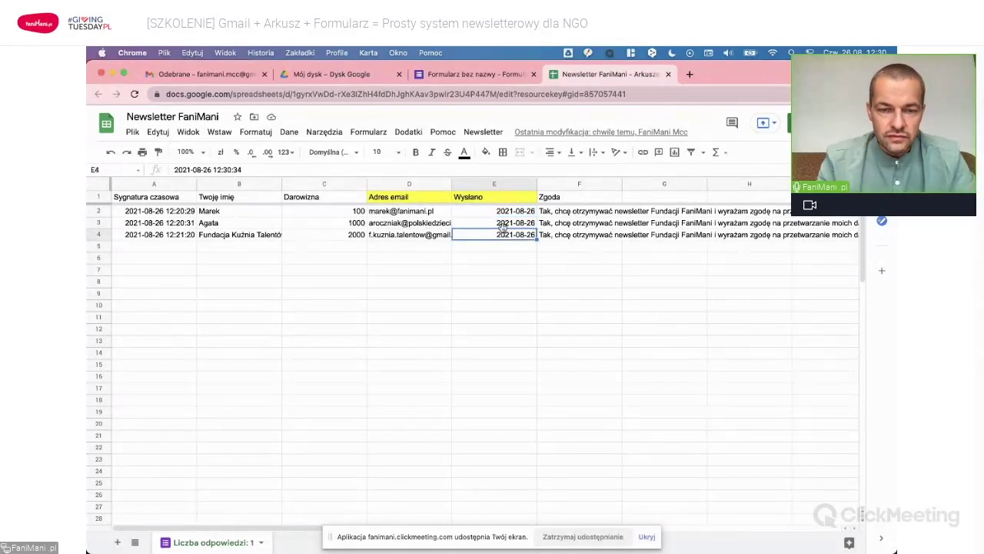
# Open and reload Gmail's Sent folder to see the three Testowa wiadomość 1 messages
pyautogui.click(228, 75)
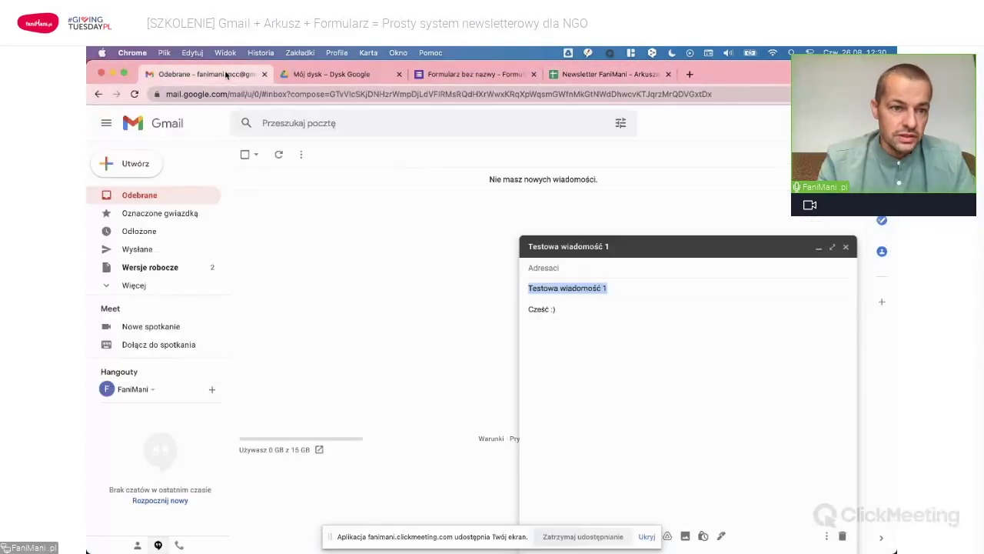
pyautogui.click(142, 250)
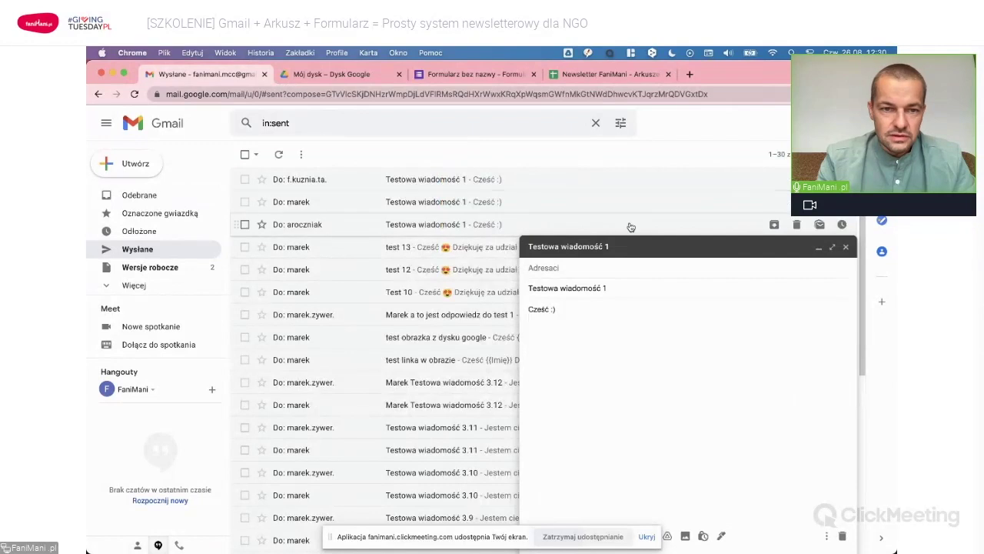
pyautogui.click(134, 94)
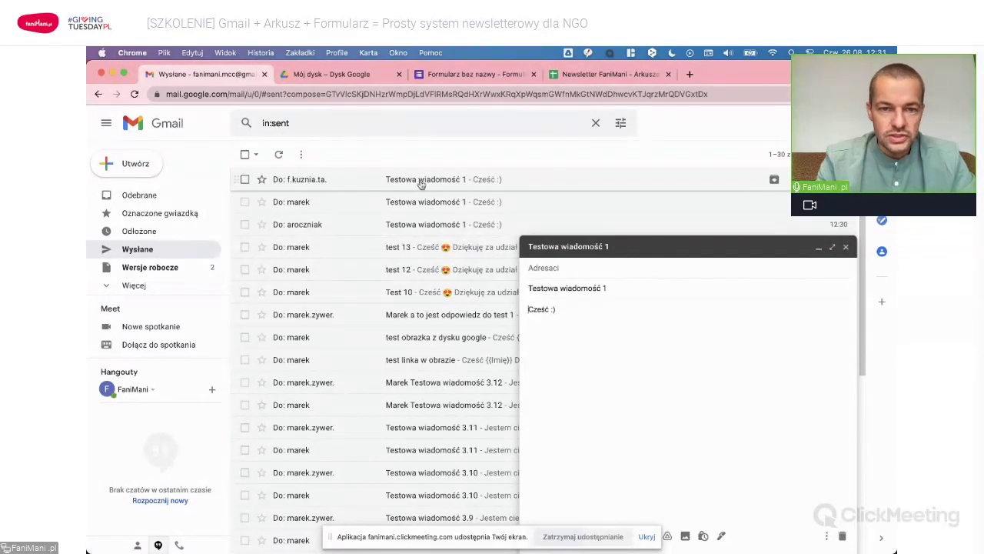
pyautogui.click(569, 269)
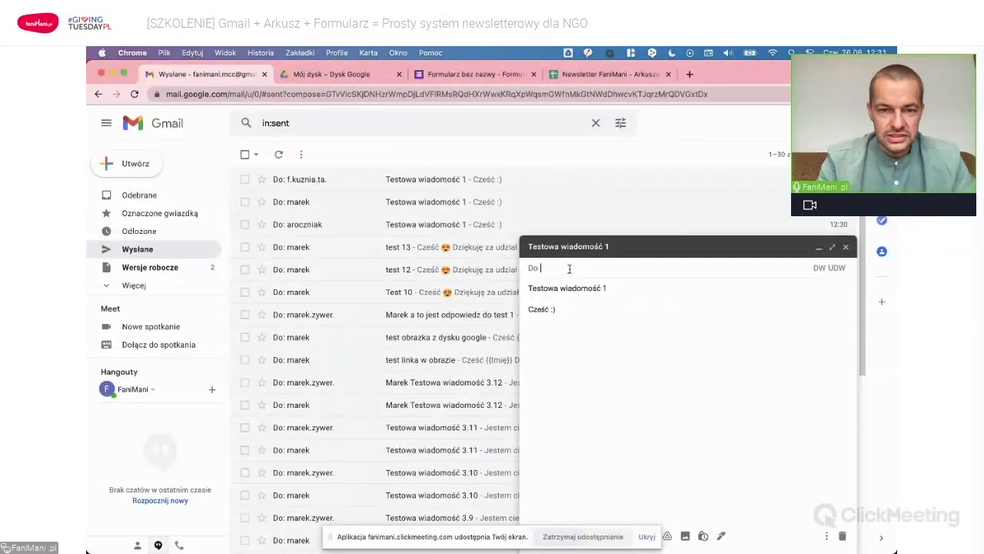
pyautogui.click(565, 334)
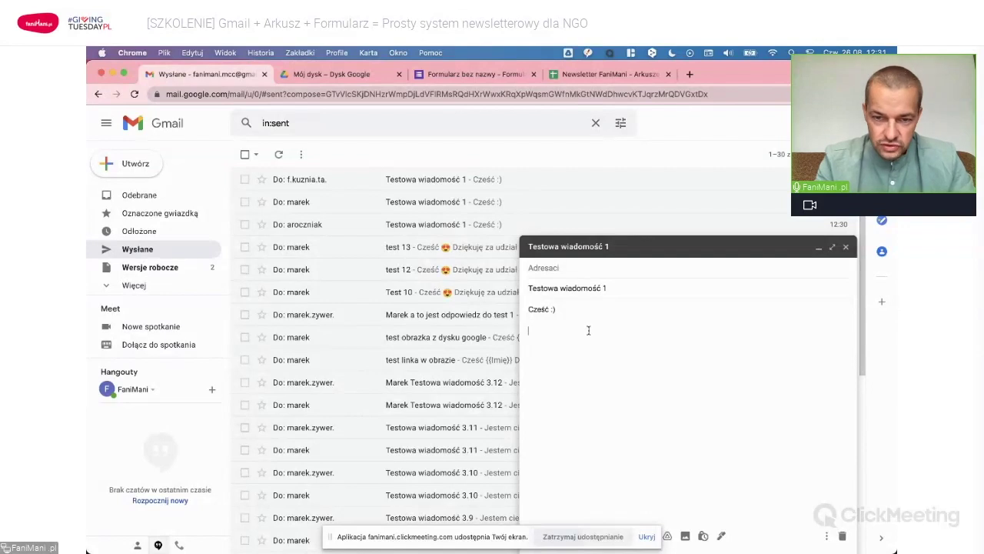
pyautogui.click(647, 536)
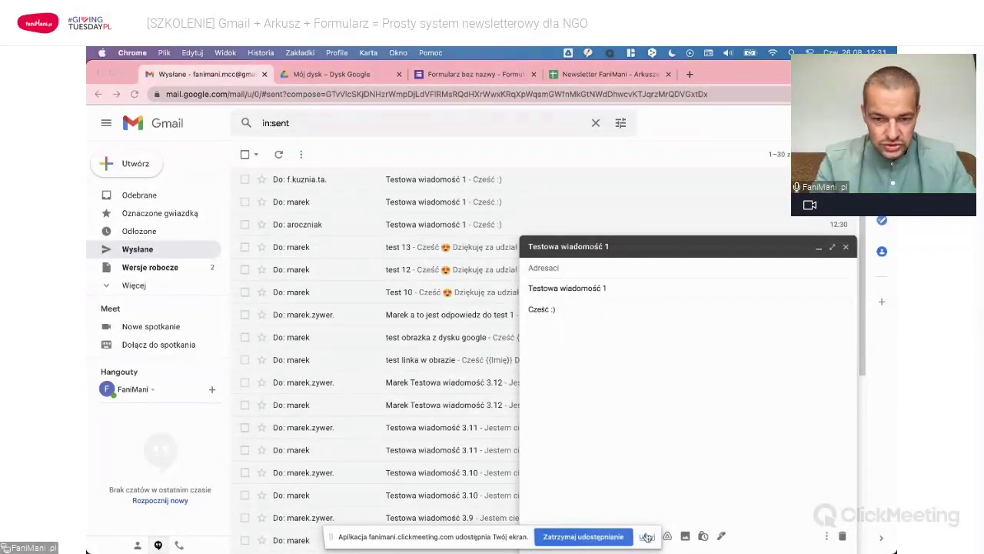
# Bring the Gmail window with the draft back to the front
pyautogui.press('super+Tab')
pyautogui.hotkey('ctrl', 'Down')
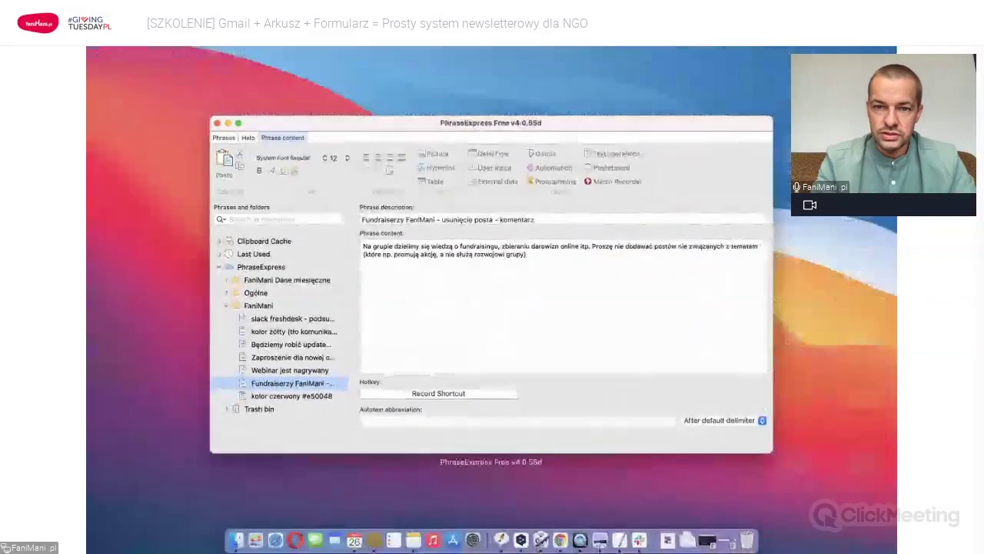
pyautogui.press('super+Tab')
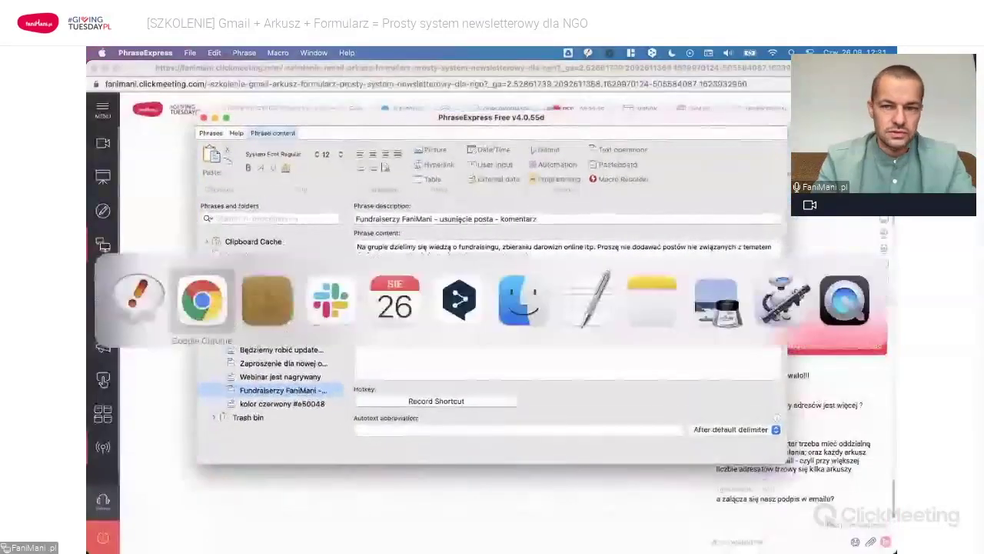
pyautogui.hotkey('ctrl', 'Down')
pyautogui.click(662, 169)
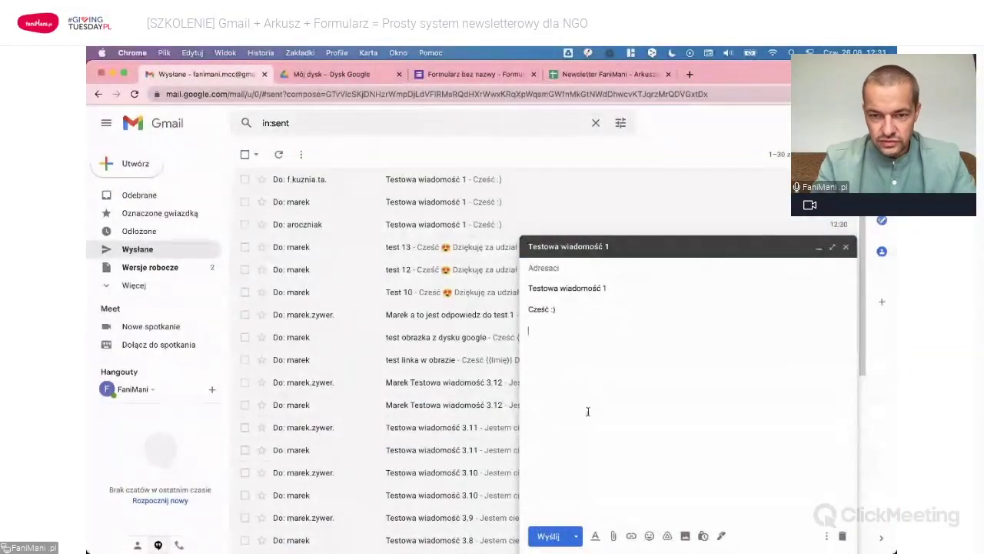
# Insert a grinning emoji below 'Cześć :)' and add a blank line after it
pyautogui.click(650, 536)
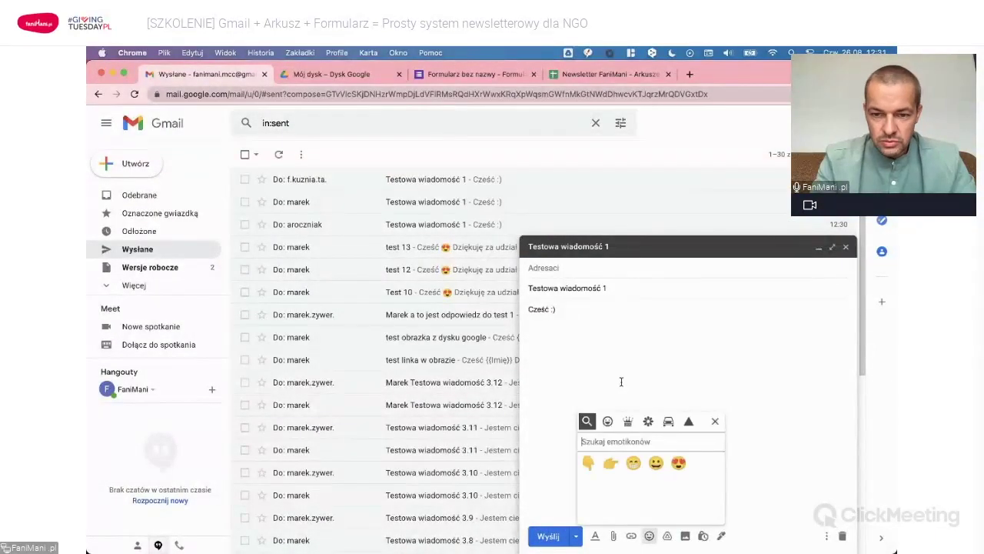
pyautogui.click(607, 421)
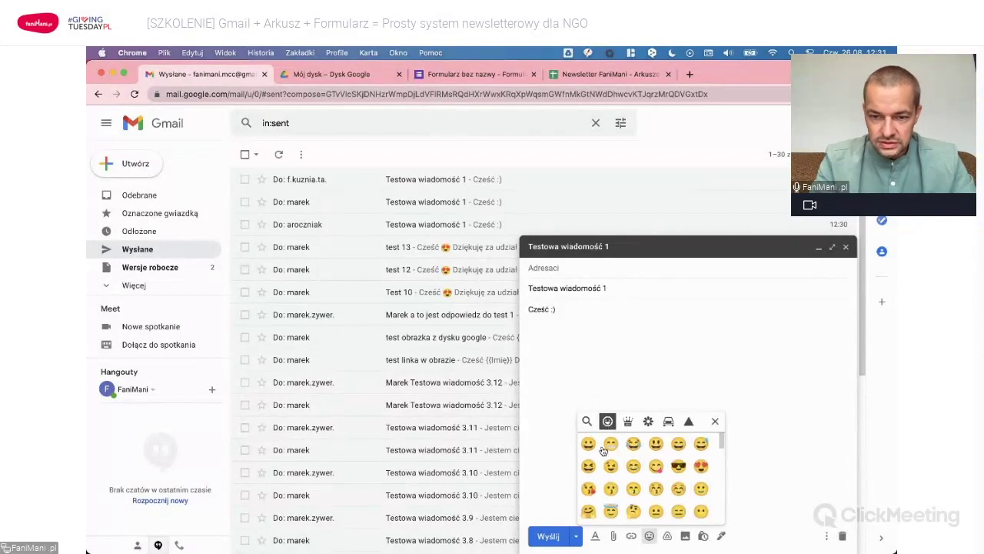
pyautogui.click(610, 446)
pyautogui.click(594, 354)
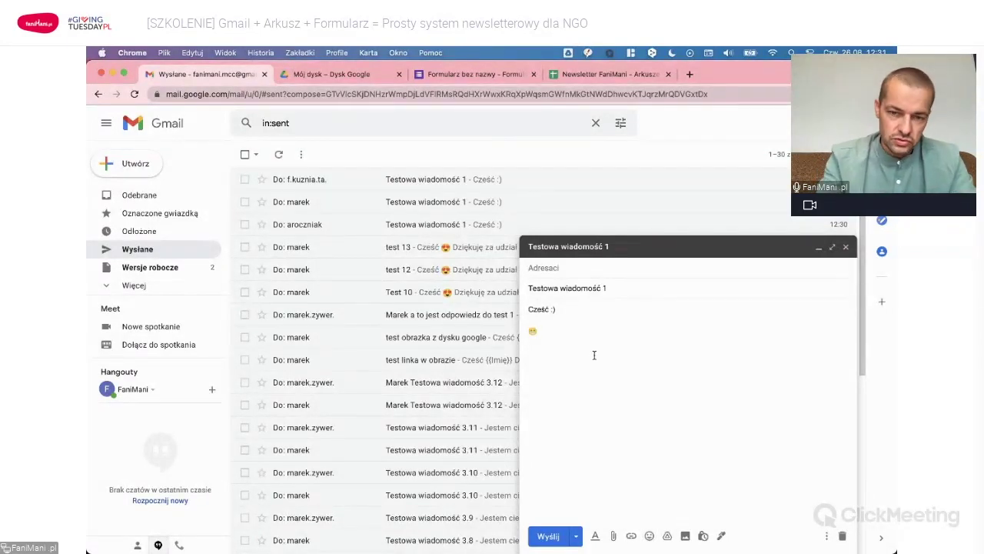
pyautogui.press('Return')
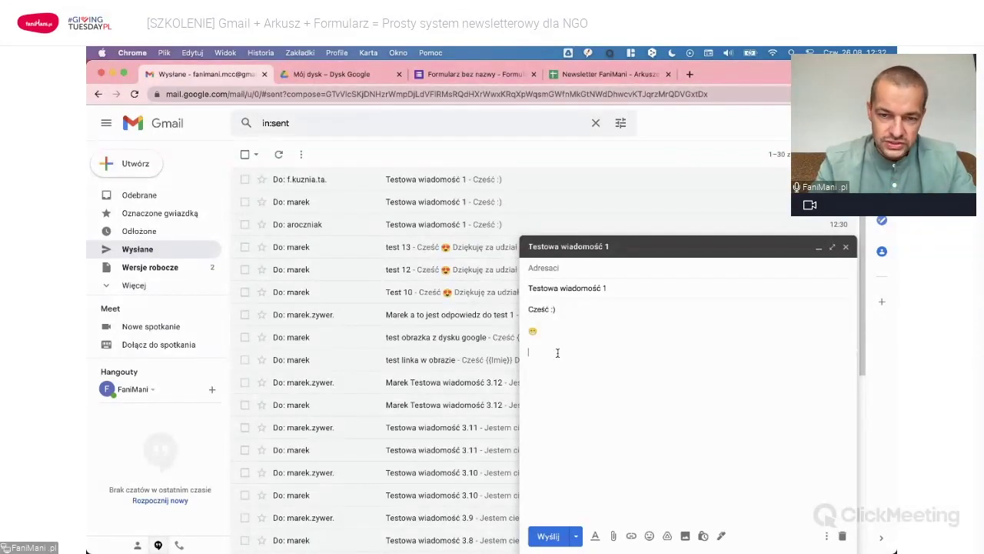
# On the Newsletter FaniMani tab, delete the sent dates in Wysłano cells E2:E8
pyautogui.click(591, 74)
pyautogui.click(509, 211)
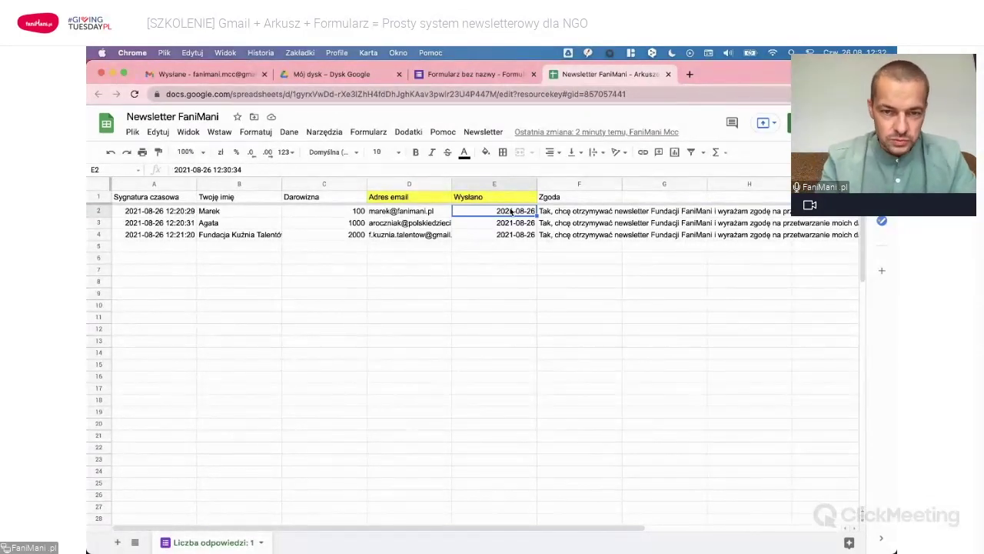
pyautogui.click(506, 183)
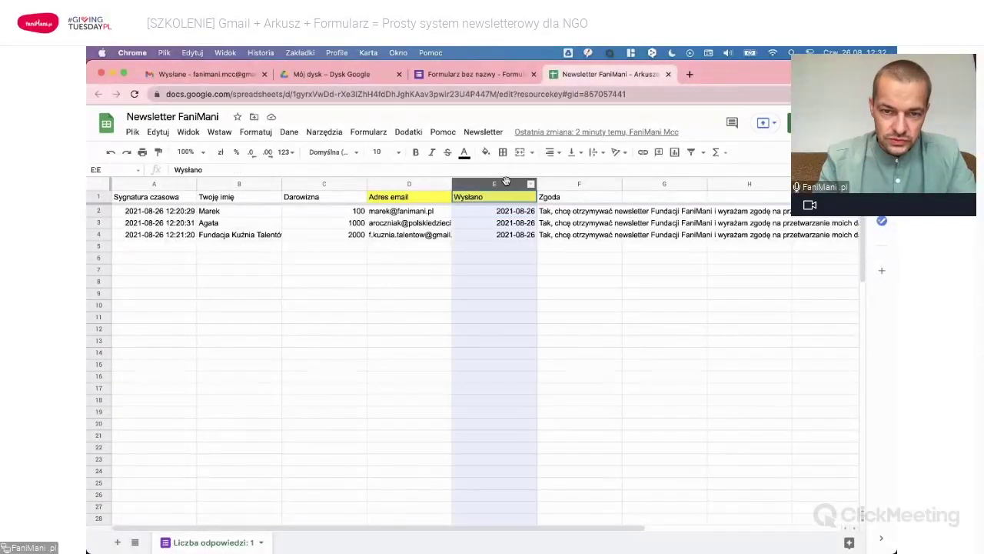
pyautogui.click(498, 215)
pyautogui.press('Down')
pyautogui.press('Down')
pyautogui.press('Up')
pyautogui.press('Up')
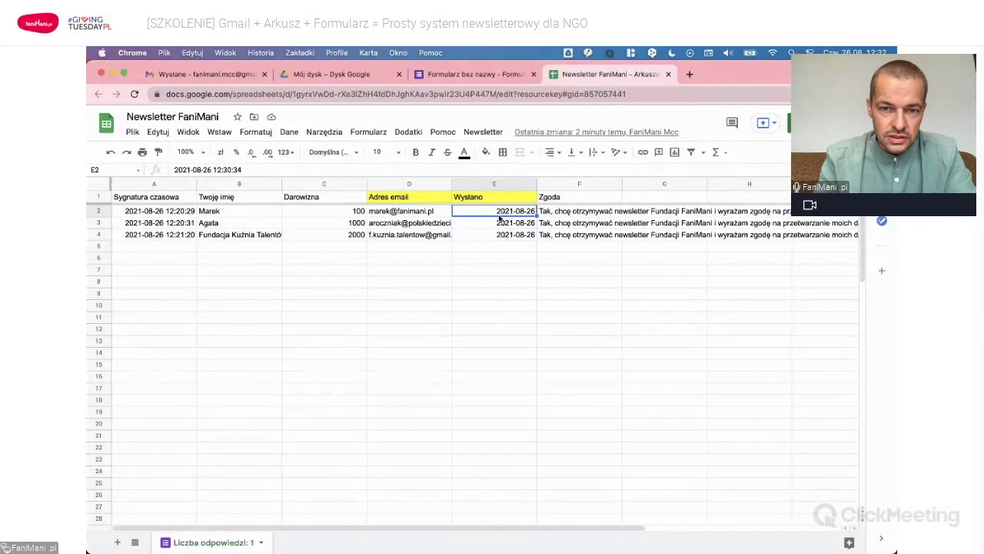
pyautogui.press('Down')
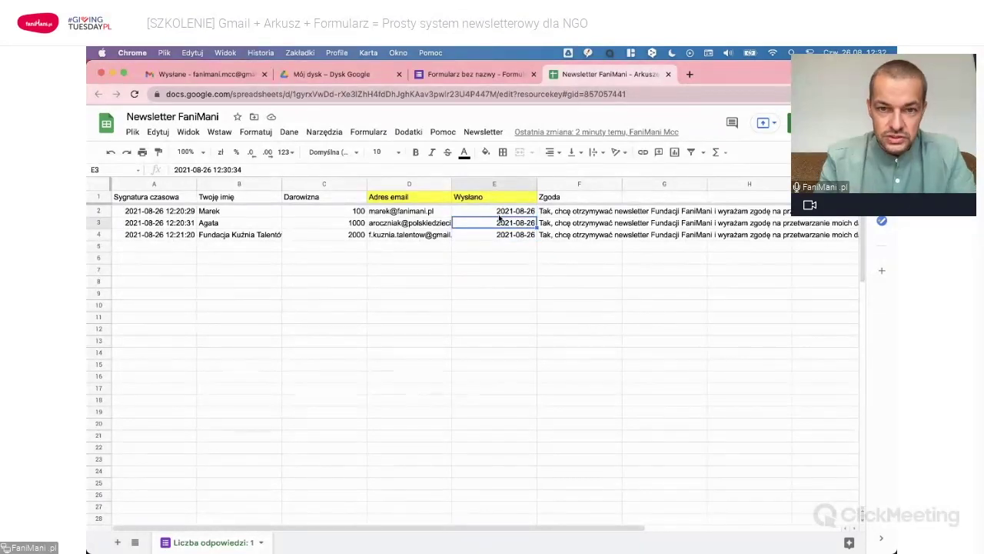
pyautogui.press('Up')
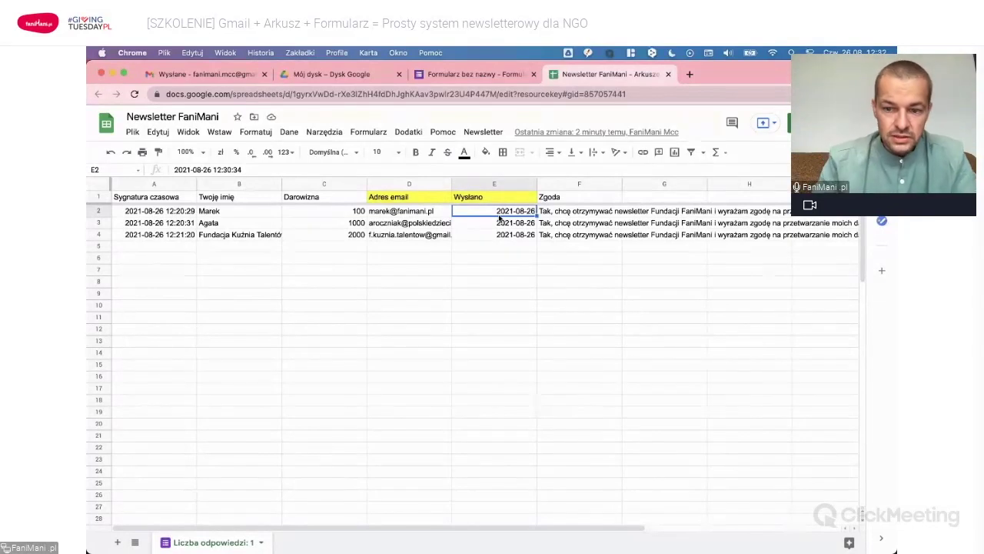
pyautogui.hotkey('shift', 'Down')
pyautogui.hotkey('shift', 'Down')
pyautogui.hotkey('shift', 'Down')
pyautogui.hotkey('shift', 'Down')
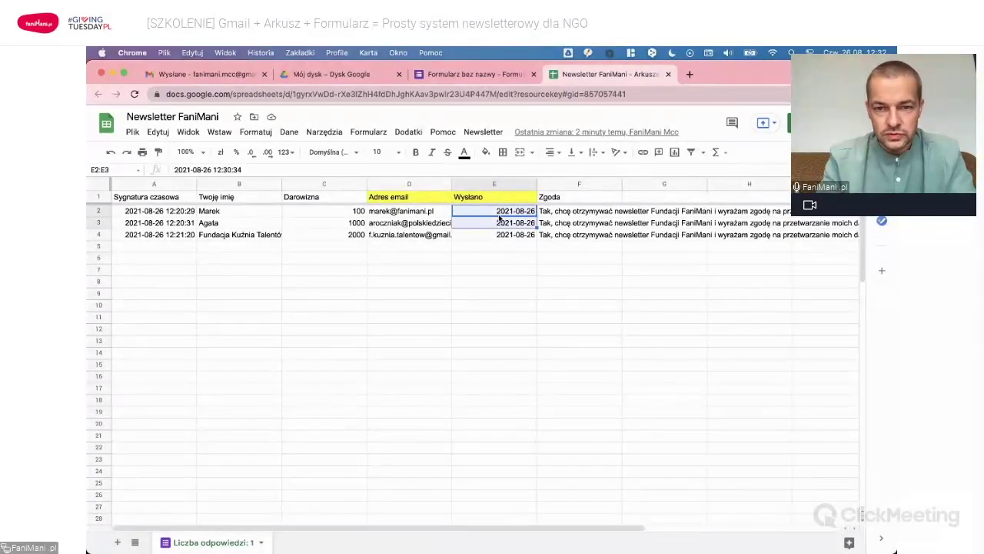
pyautogui.hotkey('shift', 'Down')
pyautogui.hotkey('shift', 'Down')
pyautogui.press('Delete')
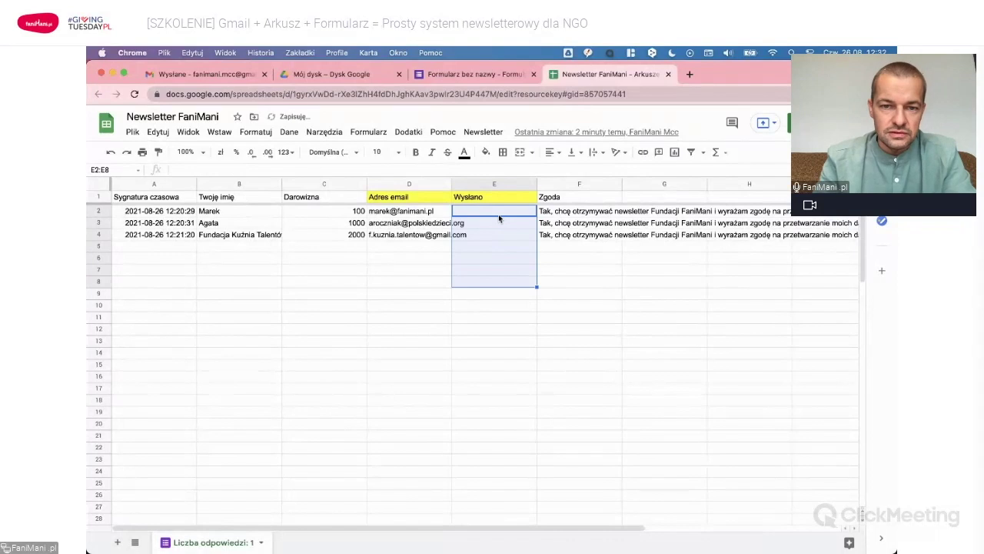
# Enter an 'x' in cell E3 to mark the second response as sent
pyautogui.click(494, 227)
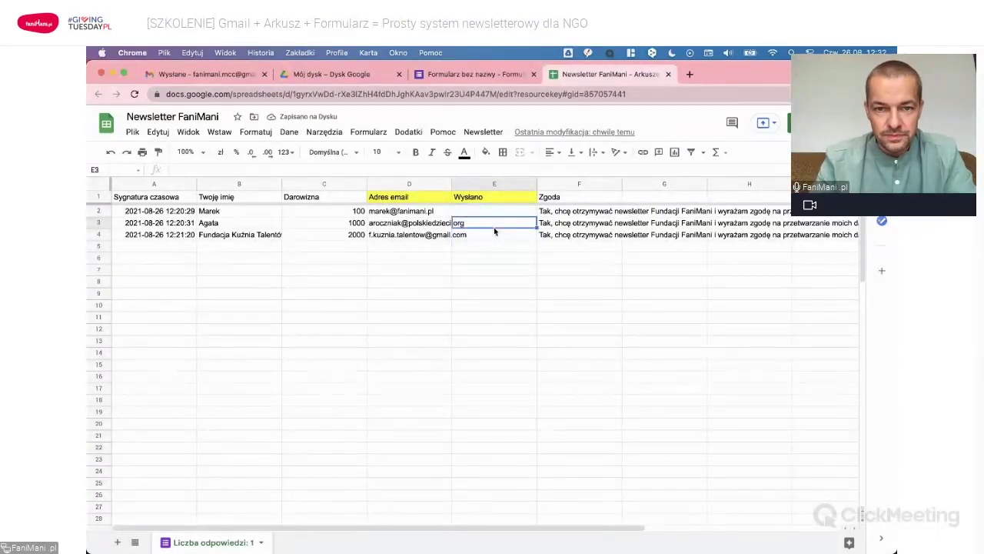
pyautogui.press('Down')
pyautogui.press('Up')
pyautogui.press('Up')
pyautogui.press('Down')
pyautogui.press('Down')
pyautogui.press('Up')
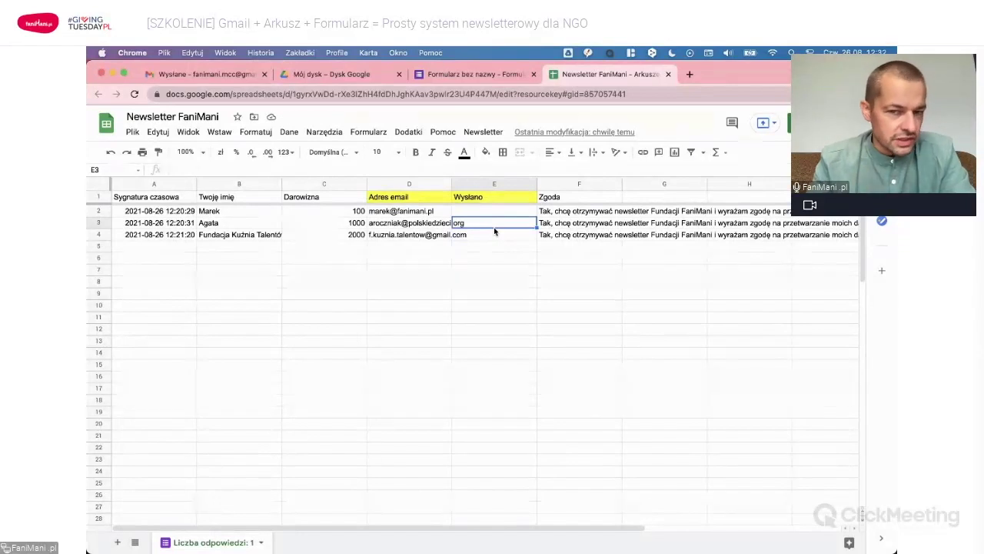
pyautogui.write('x')
pyautogui.press('Return')
pyautogui.press('Up')
pyautogui.press('Down')
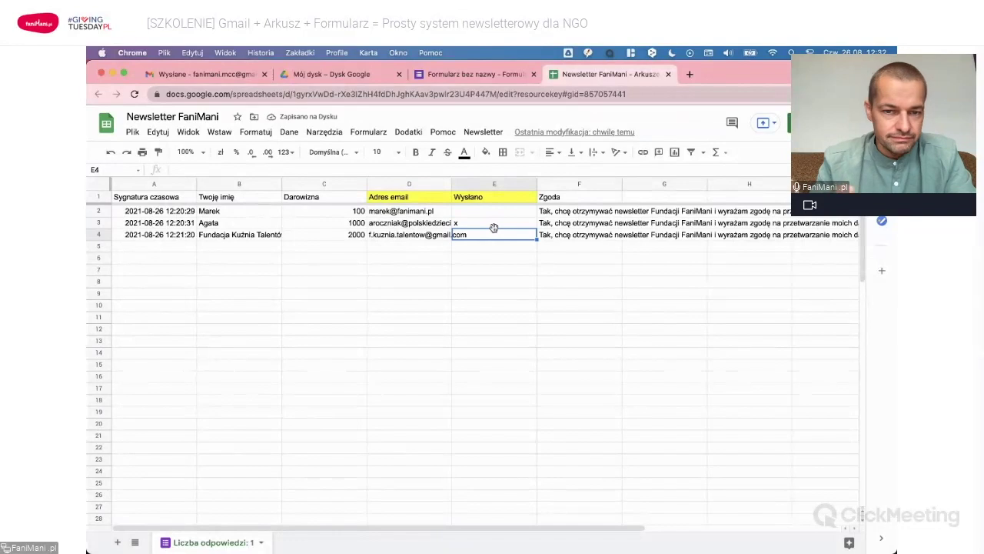
pyautogui.press('Down')
pyautogui.press('Up')
pyautogui.press('Up')
pyautogui.press('Left')
pyautogui.press('Right')
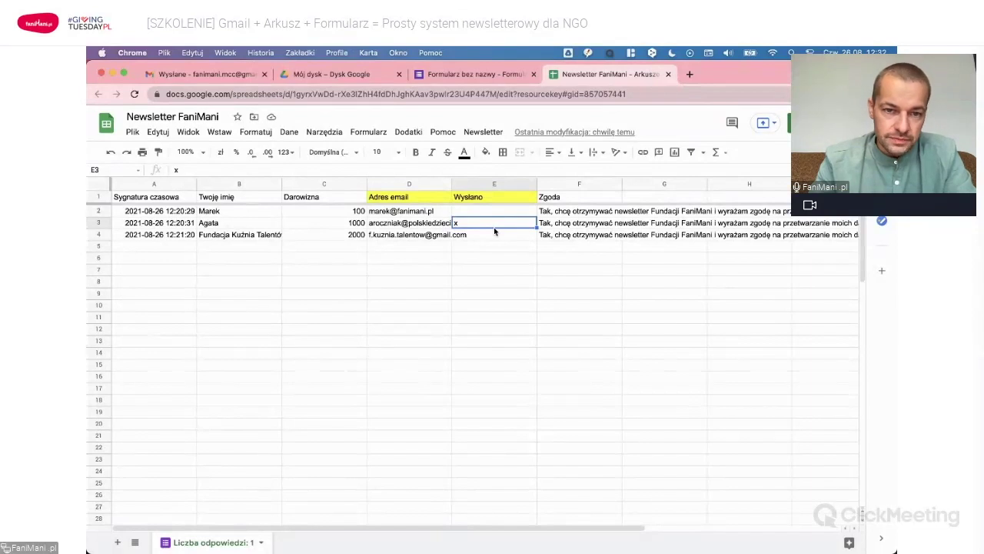
# Open and dismiss the row 3 options menu, then show all open windows in Mission Control
pyautogui.click(101, 222)
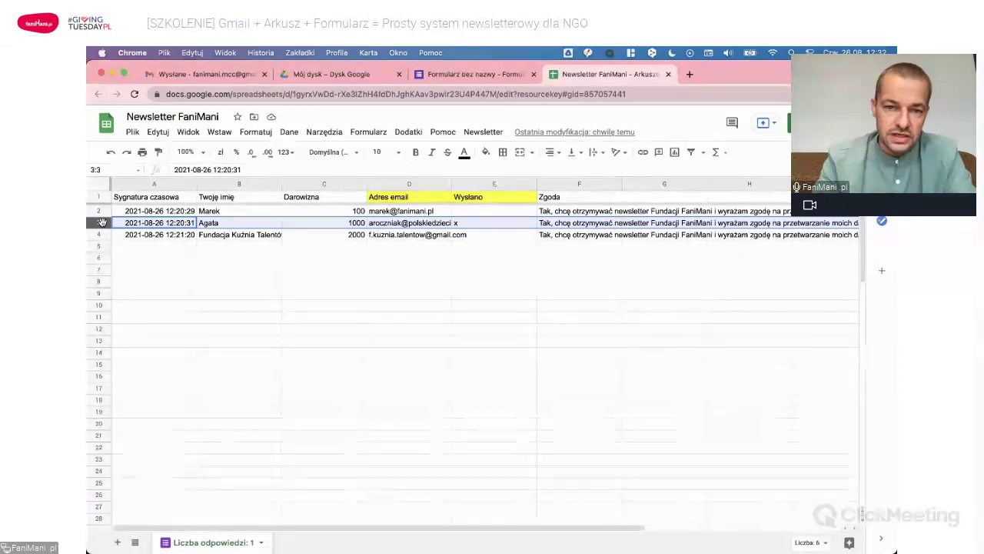
pyautogui.rightClick(101, 222)
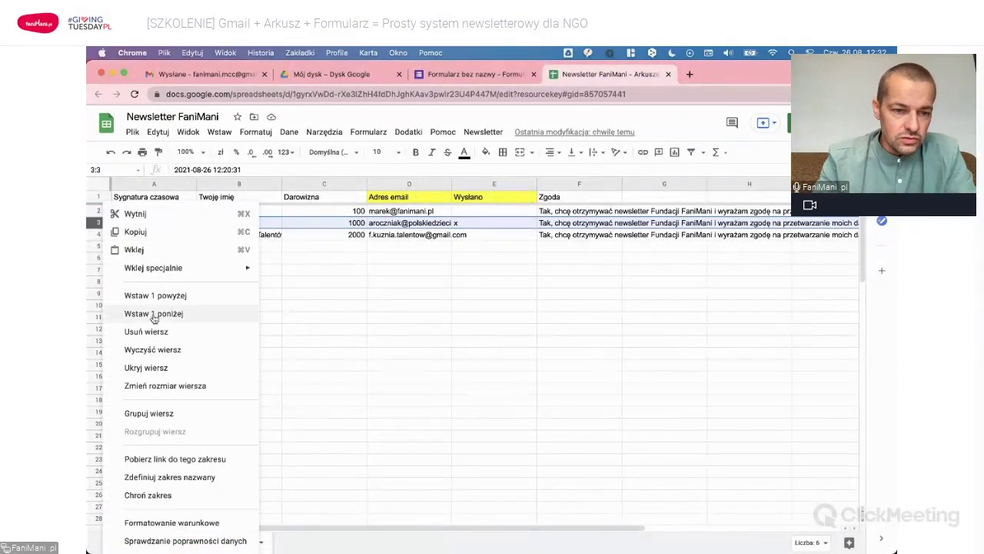
pyautogui.click(483, 271)
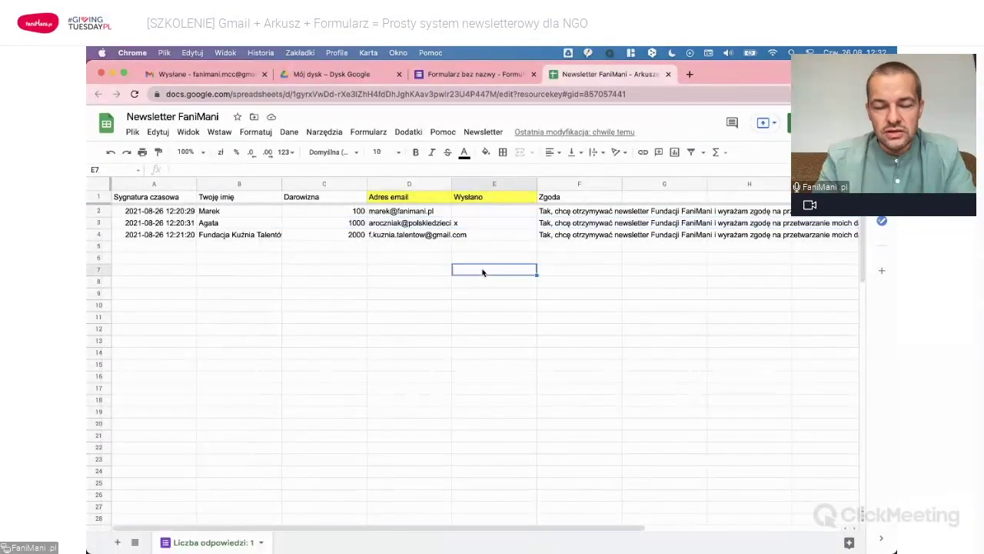
pyautogui.click(513, 227)
pyautogui.press('Down')
pyautogui.press('Up')
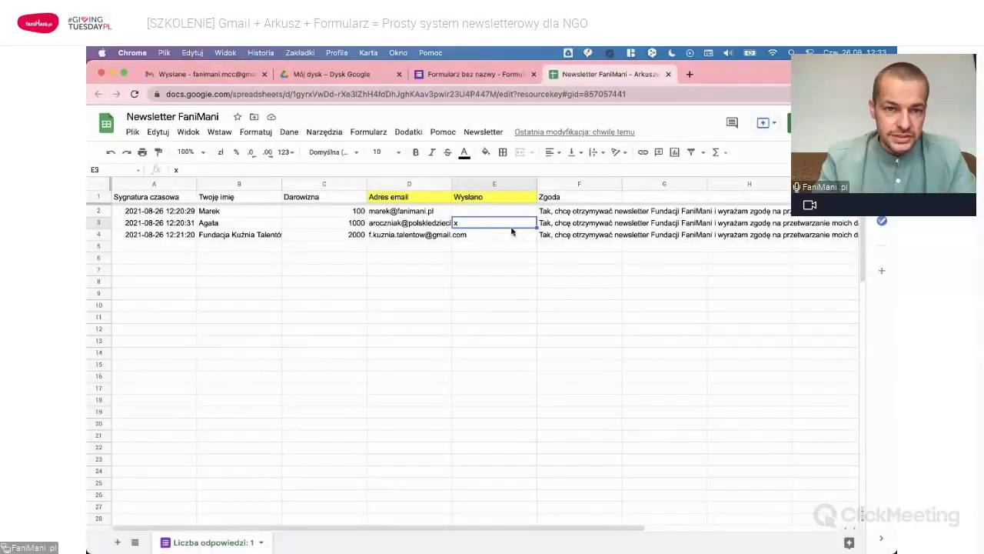
pyautogui.hotkey('ctrl', 'Up')
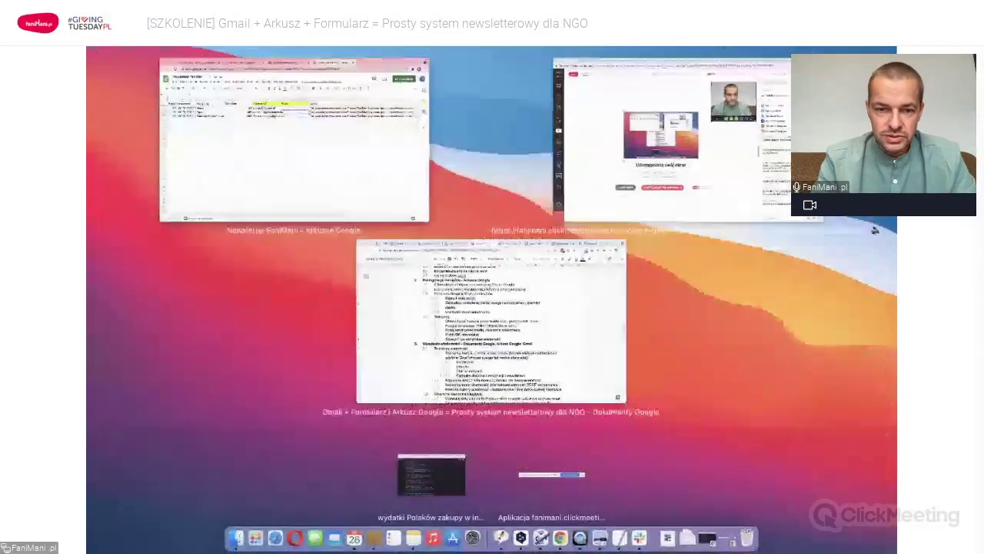
# Read the latest ClickMeeting webinar chat questions, then return to the Newsletter FaniMani sheet
pyautogui.click(807, 215)
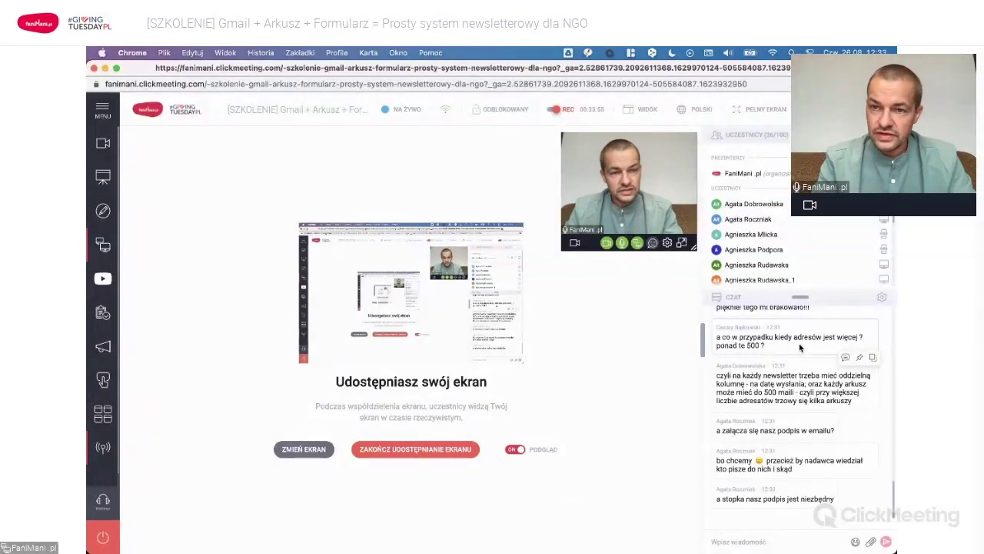
pyautogui.moveTo(892, 51)
pyautogui.click(717, 142)
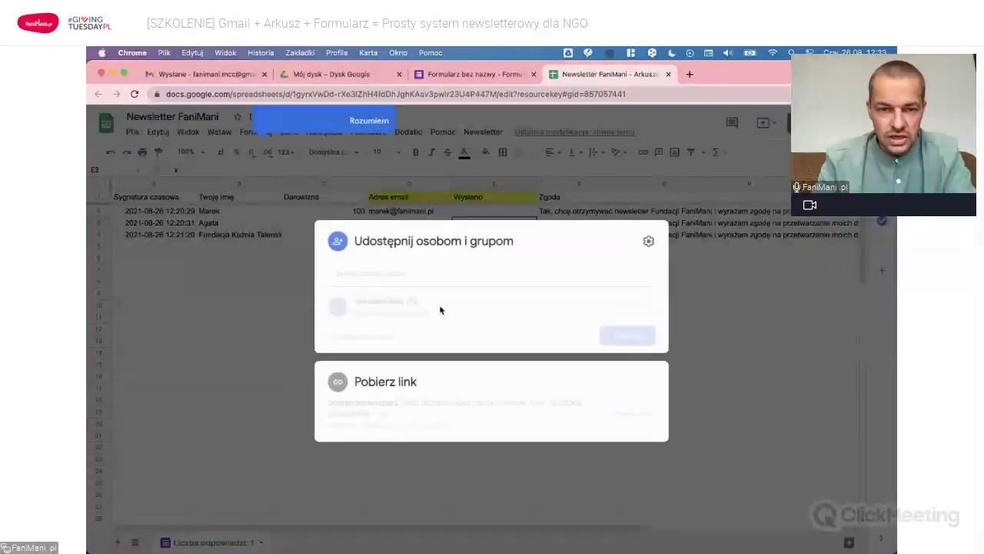
# Review the sheet's sharing settings, then return to the Gmail tab with the Testowa wiadomość 1 draft
pyautogui.click(780, 145)
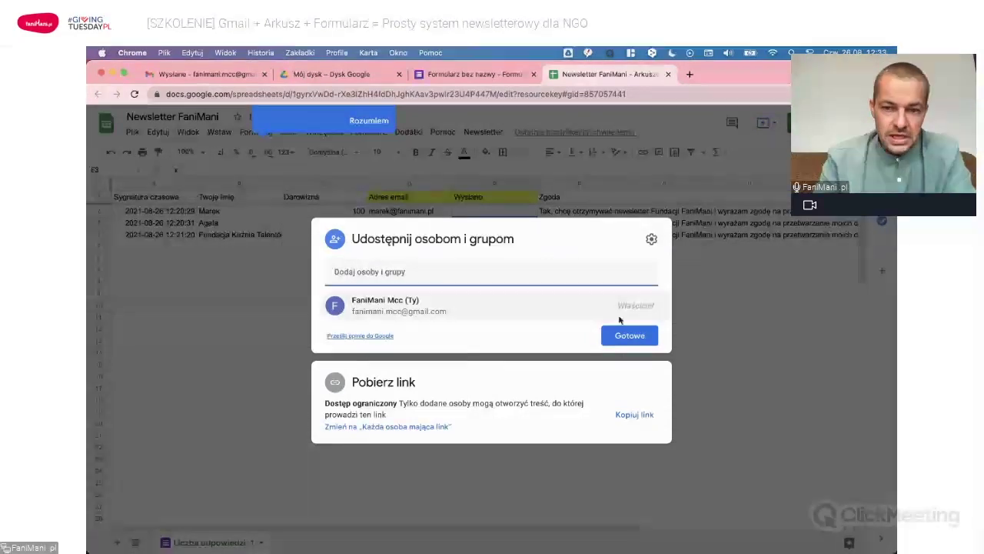
pyautogui.click(635, 334)
pyautogui.click(432, 245)
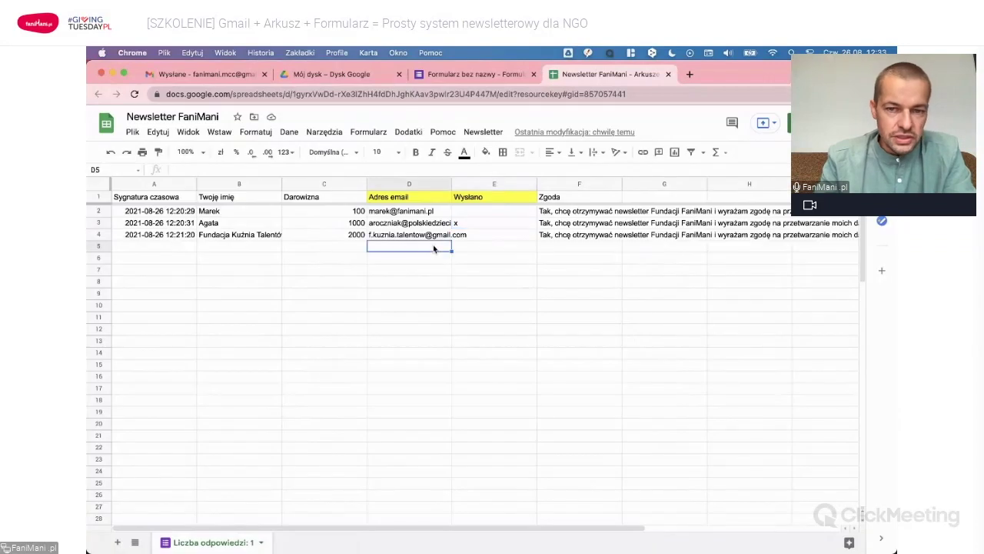
pyautogui.press('Up')
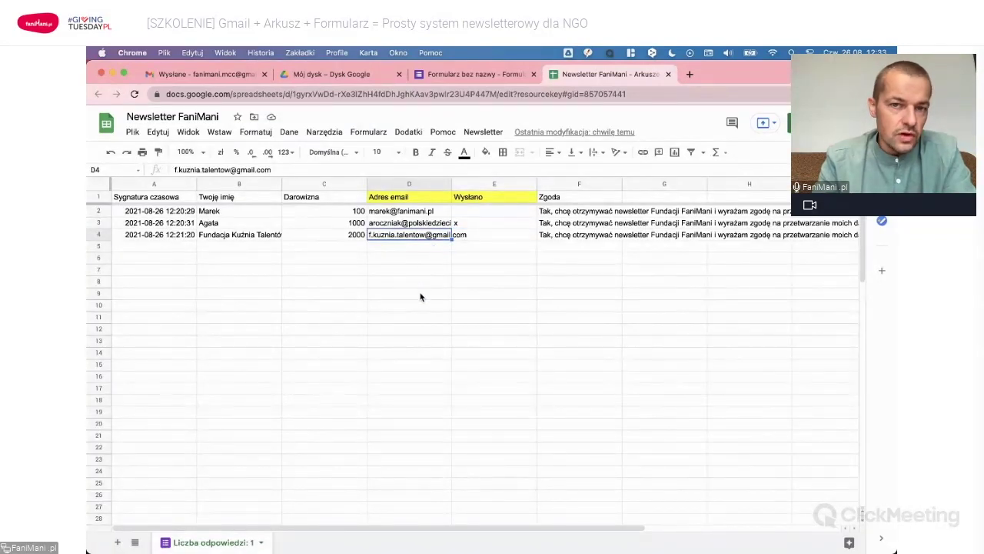
pyautogui.click(184, 74)
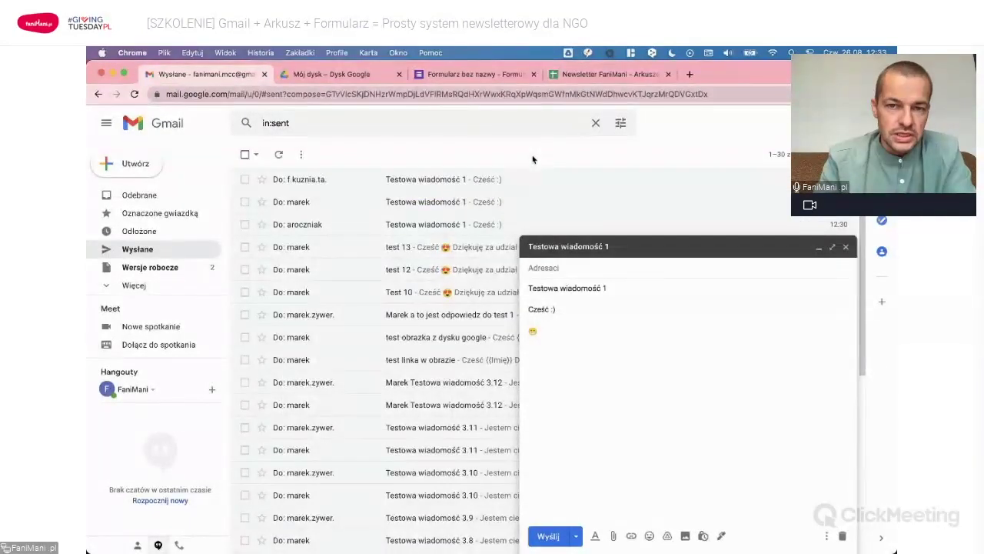
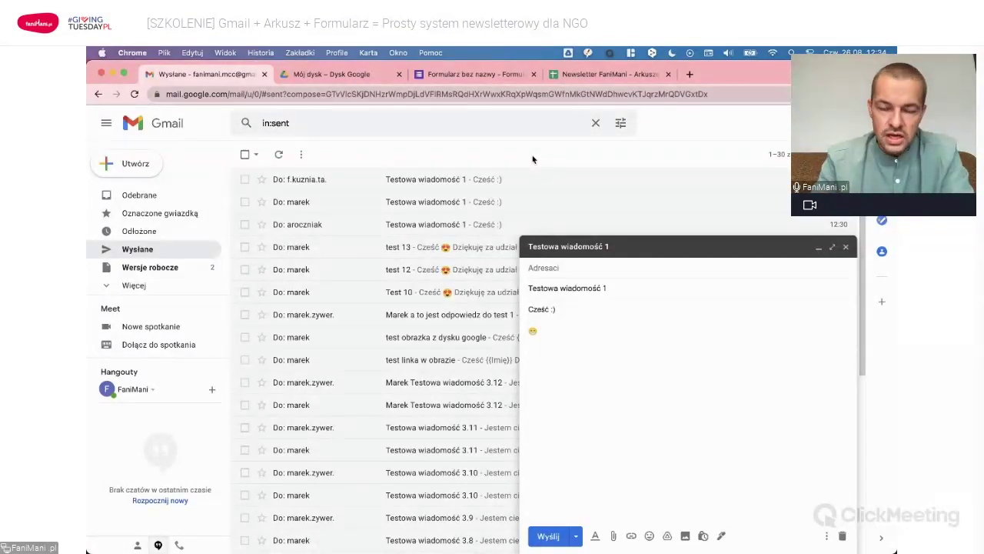
# Switch to the Newsletter FaniMani sheet, look over its three responses and select the e-mail in D4
pyautogui.click(608, 75)
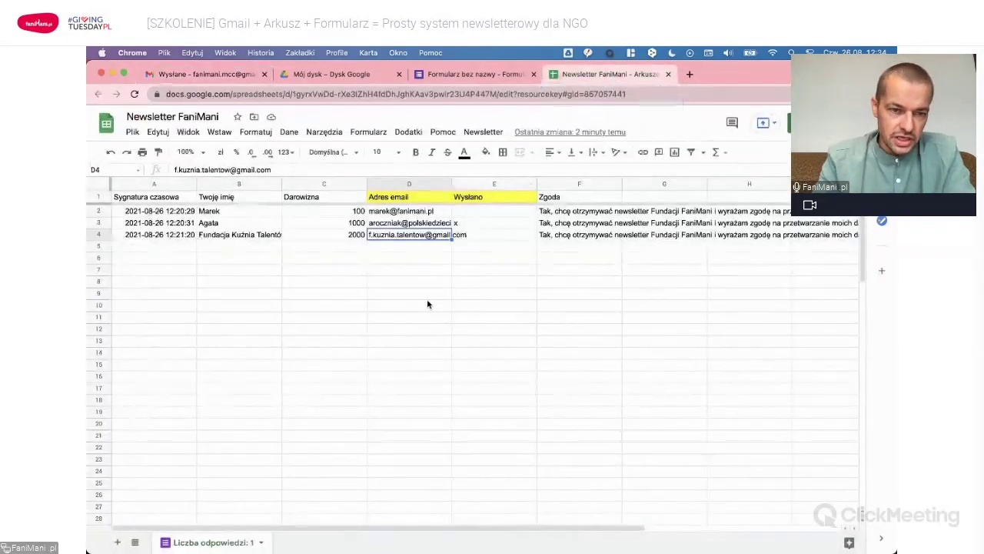
pyautogui.click(479, 270)
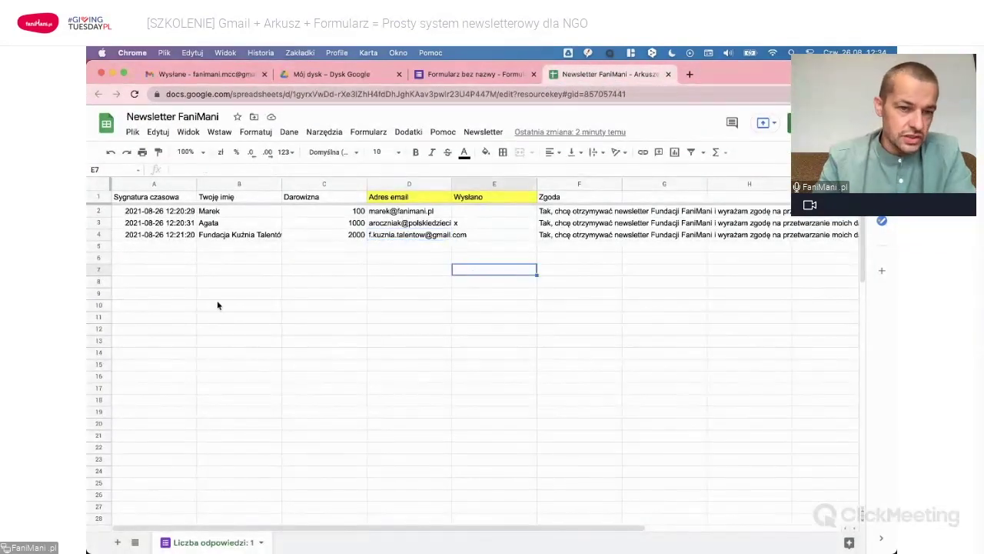
pyautogui.scroll(-3, 217, 305)
pyautogui.scroll(3, 217, 306)
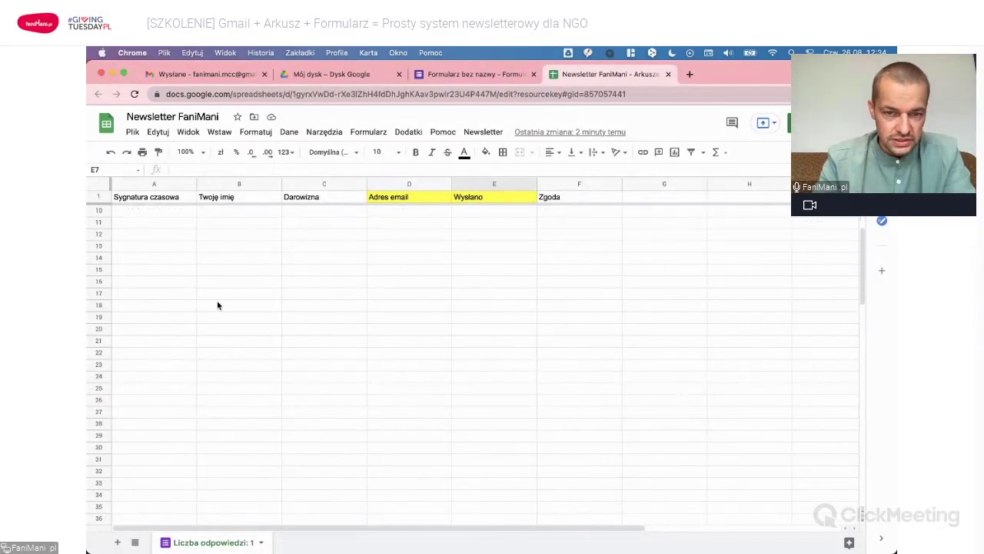
pyautogui.click(409, 239)
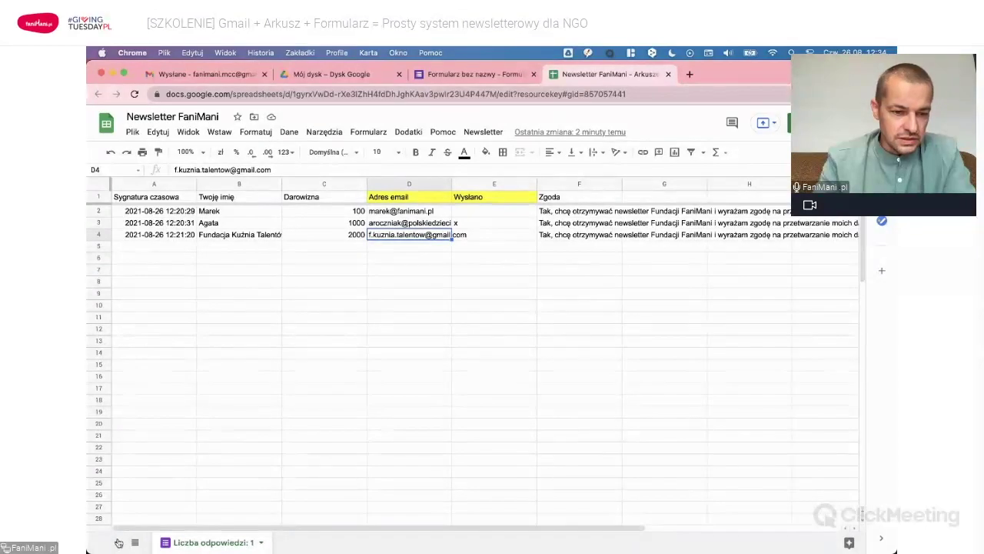
# Add a new blank sheet and rename it to 2
pyautogui.click(117, 544)
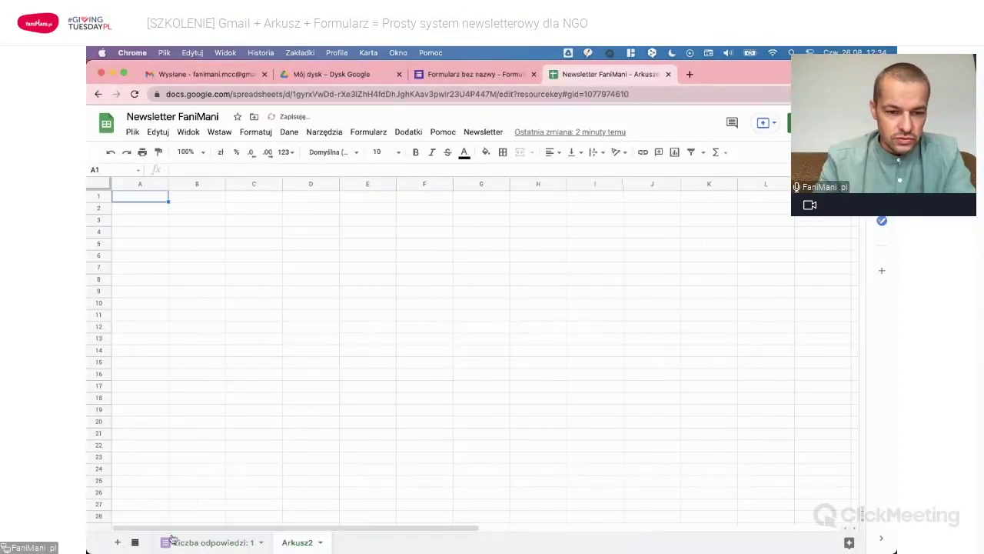
pyautogui.click(319, 542)
pyautogui.click(316, 400)
pyautogui.write('2')
pyautogui.click(426, 376)
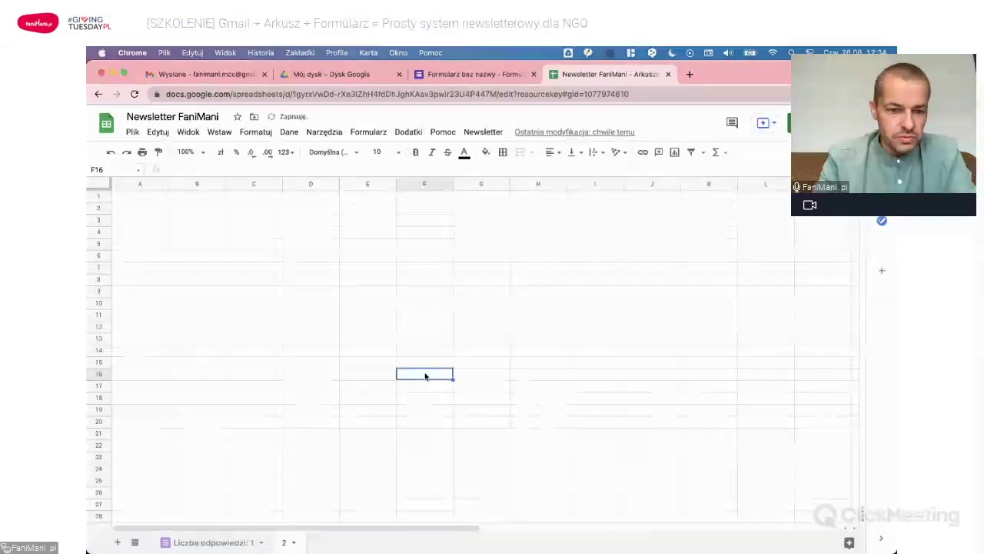
# On the form responses sheet, select the third response row A4:E4 and cut it
pyautogui.click(203, 543)
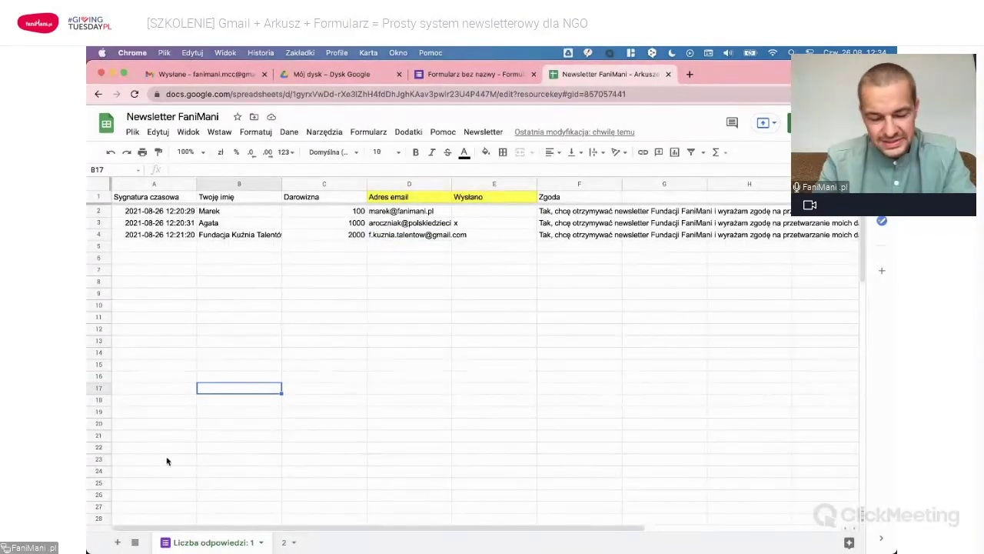
pyautogui.click(519, 498)
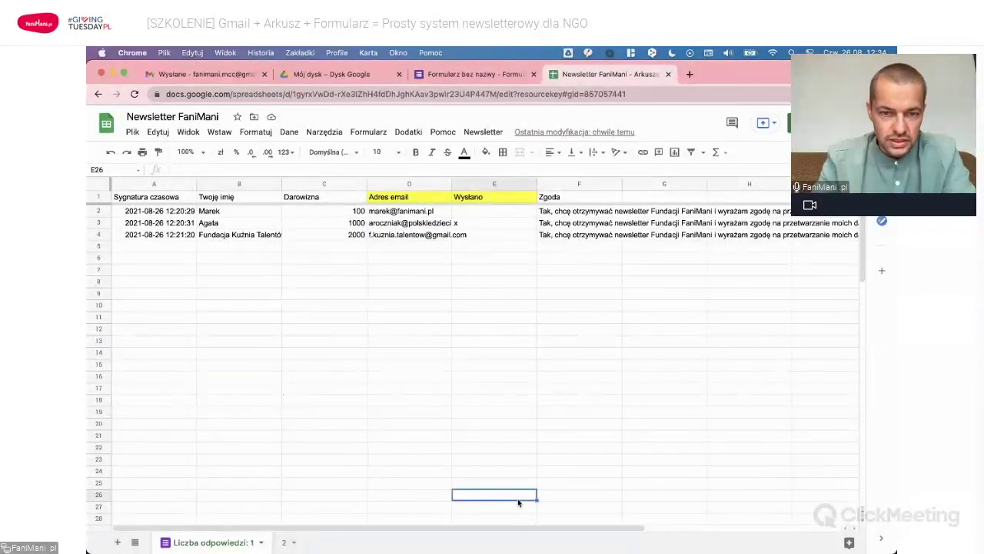
pyautogui.click(291, 542)
pyautogui.click(231, 542)
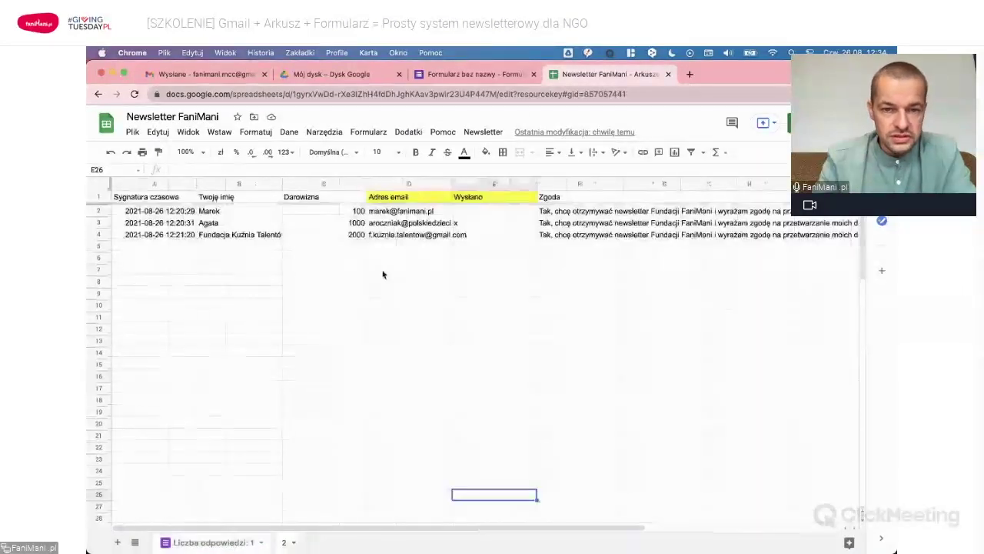
pyautogui.click(451, 246)
pyautogui.press('Up')
pyautogui.press('Right')
pyautogui.press('Left')
pyautogui.press('Left')
pyautogui.press('Left')
pyautogui.press('Left')
pyautogui.hotkey('shift', 'Right')
pyautogui.hotkey('shift', 'Right')
pyautogui.hotkey('shift', 'Right')
pyautogui.hotkey('shift', 'Right')
pyautogui.hotkey('ctrl', 'c')
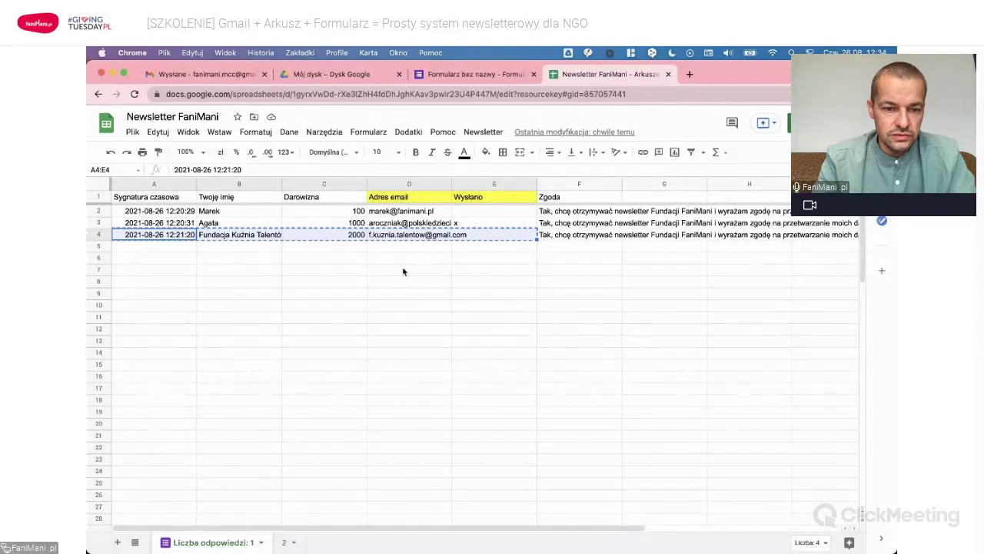
# Paste the row into A2 of sheet 2 and dismiss the cannot-cut form data warning
pyautogui.click(284, 543)
pyautogui.click(151, 210)
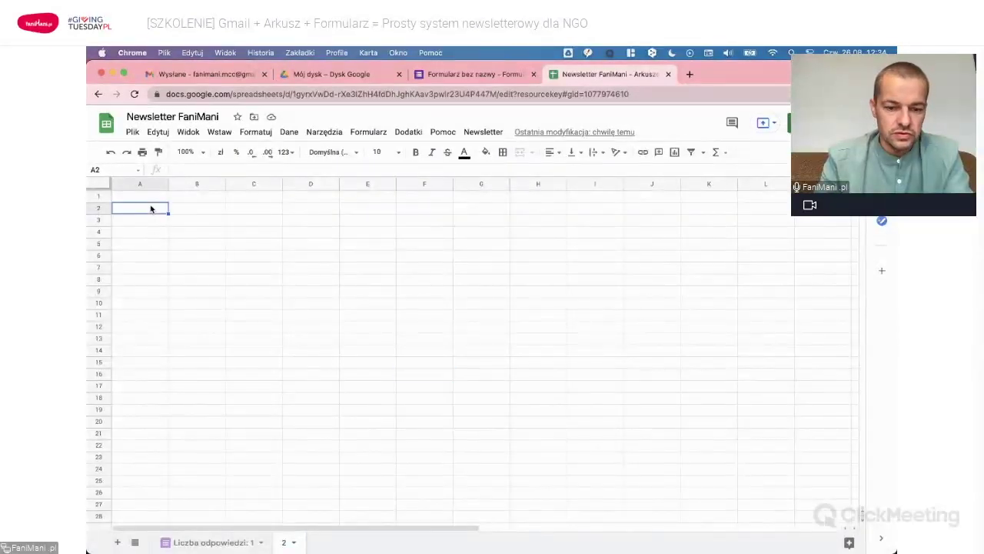
pyautogui.press('super+v')
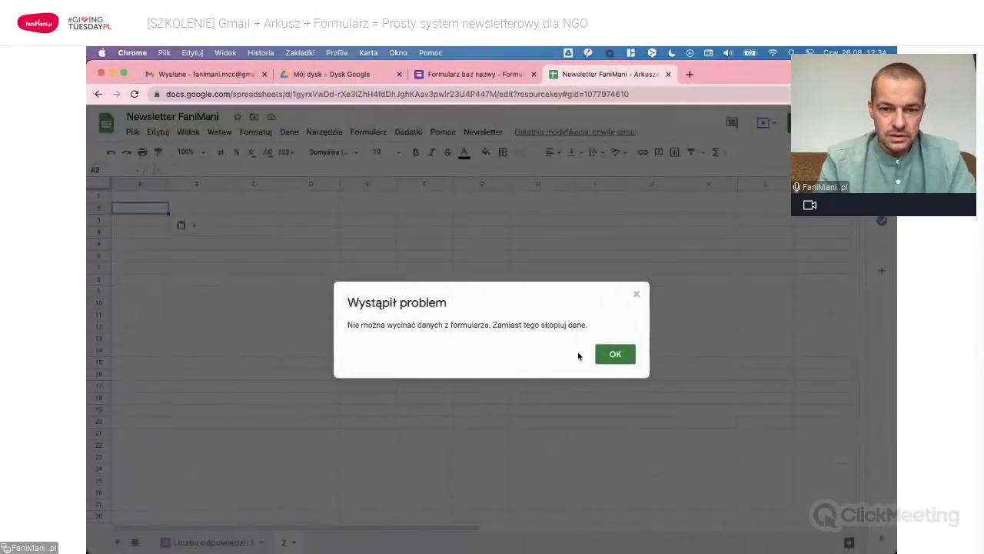
pyautogui.click(615, 355)
pyautogui.click(208, 542)
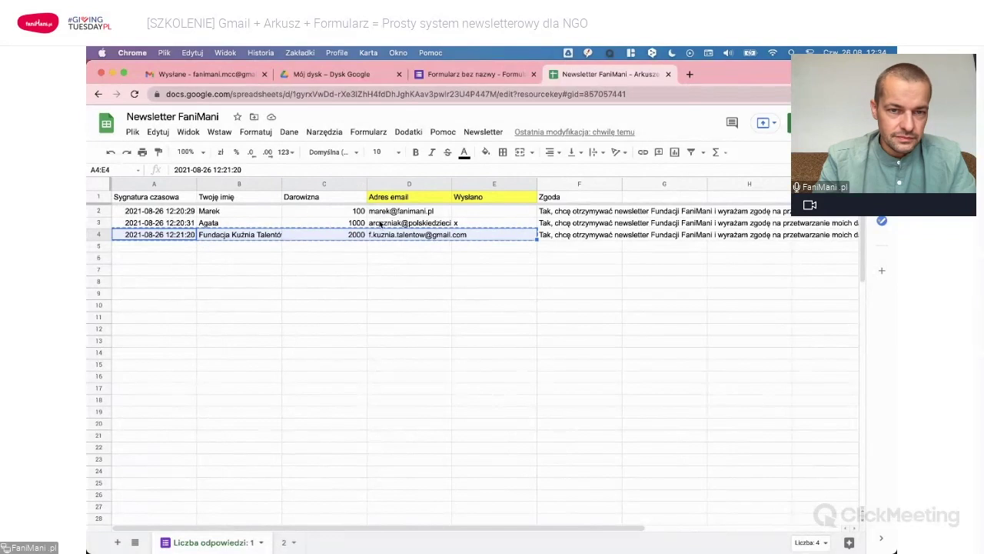
# Copy the third response row and paste it into A2:E2 on sheet 2
pyautogui.click(507, 237)
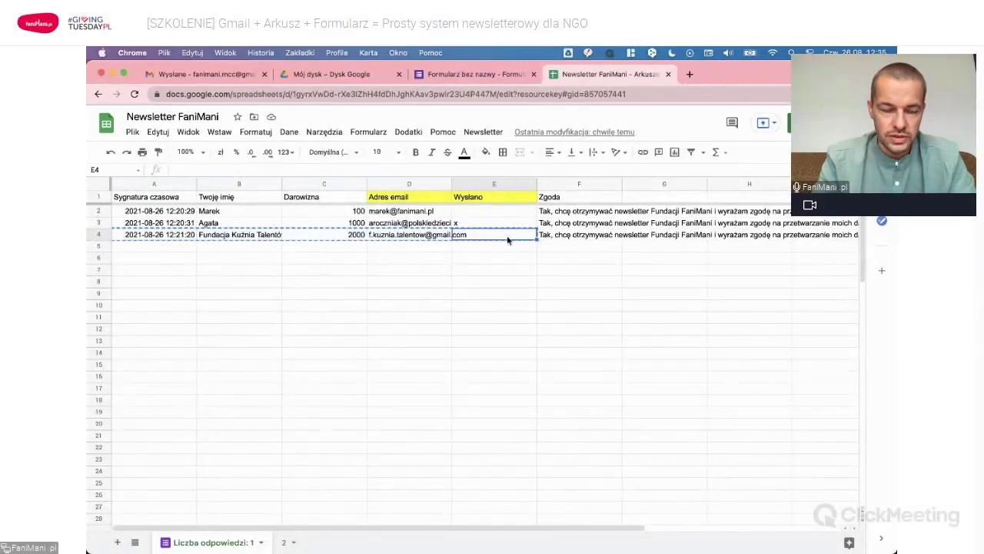
pyautogui.click(284, 542)
pyautogui.hotkey('ctrl', 'v')
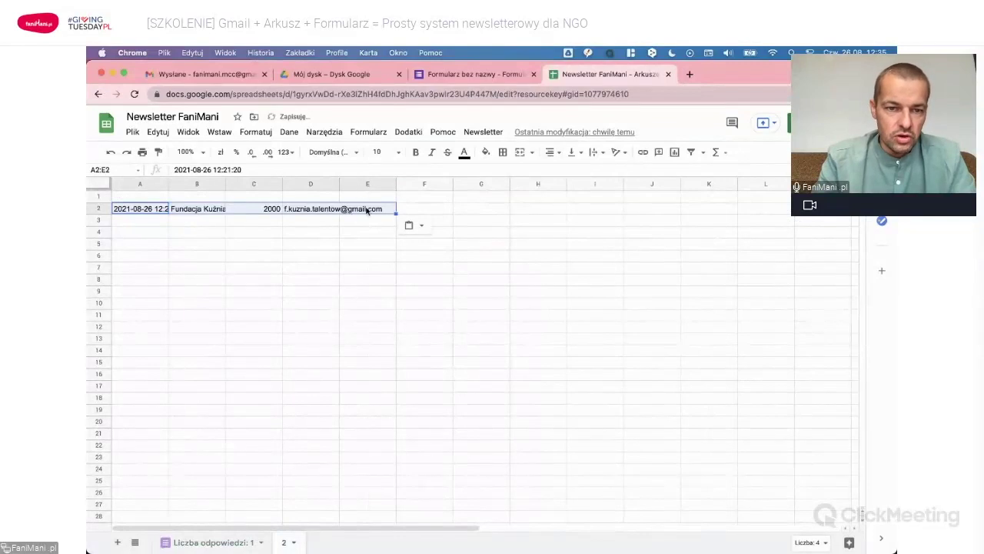
pyautogui.click(214, 542)
# Clear the Wysłano cells of rows 2 and 3 and enter x in E4
pyautogui.press('Down')
pyautogui.press('Down')
pyautogui.press('Up')
pyautogui.press('Up')
pyautogui.press('Up')
pyautogui.press('Up')
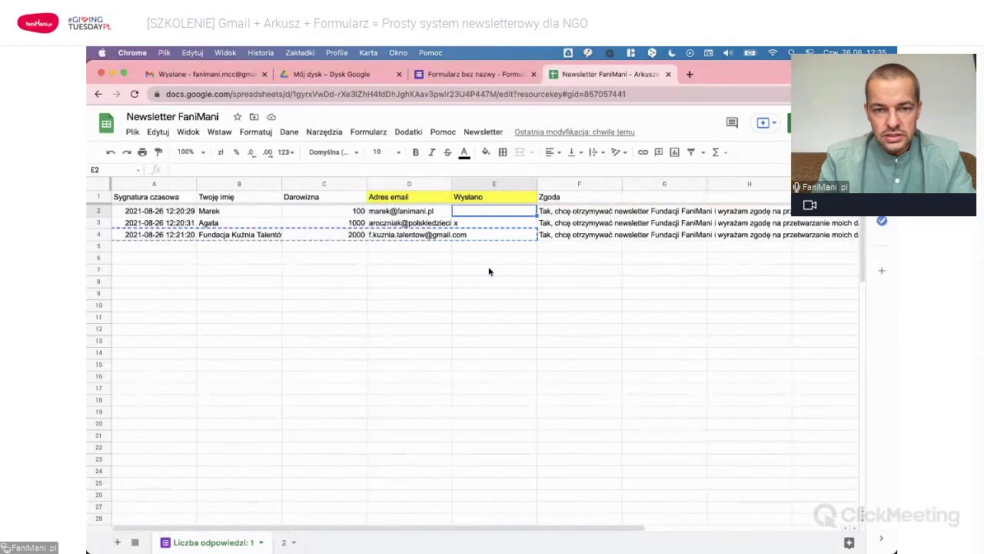
pyautogui.hotkey('shift', 'Down')
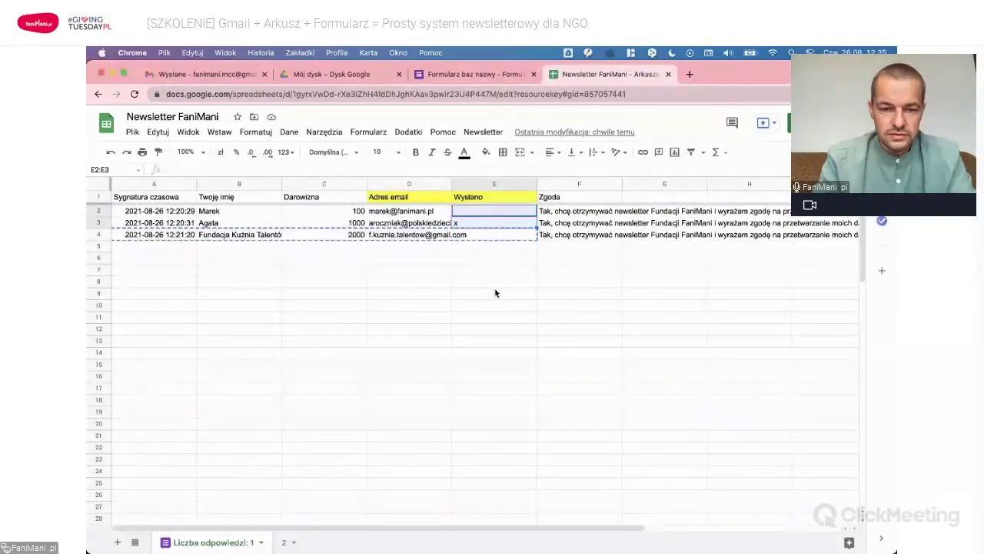
pyautogui.click(508, 234)
pyautogui.write('x')
pyautogui.press('Up')
pyautogui.hotkey('shift', 'Up')
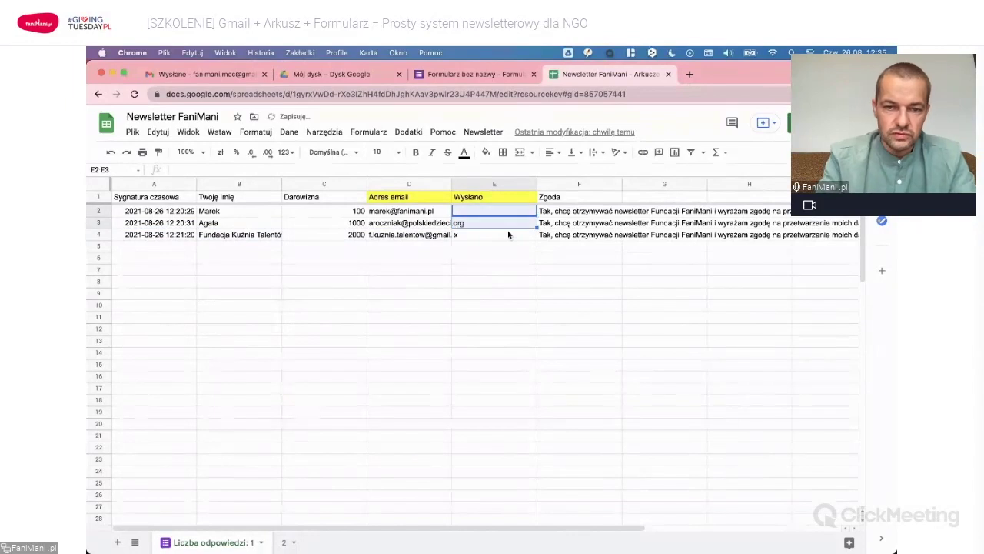
# Check the Wysłano column so only row 4 holds the x mark
pyautogui.click(517, 234)
pyautogui.press('Up')
pyautogui.press('Up')
pyautogui.press('Down')
pyautogui.press('Up')
pyautogui.press('Down')
pyautogui.press('Up')
pyautogui.press('Down')
pyautogui.press('Up')
pyautogui.press('Down')
pyautogui.press('Up')
pyautogui.press('Down')
pyautogui.press('Up')
pyautogui.press('Down')
pyautogui.press('Up')
pyautogui.press('Down')
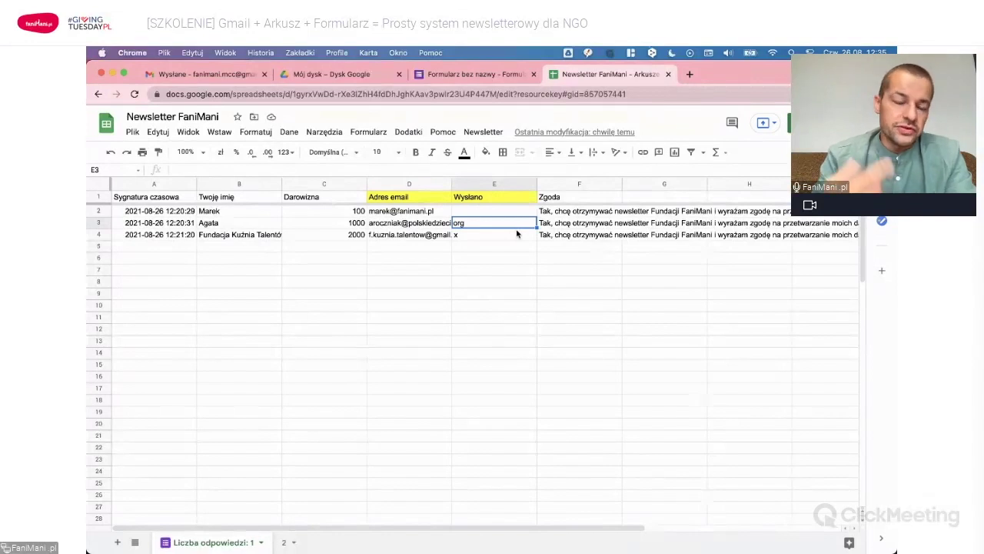
pyautogui.press('Up')
pyautogui.press('Down')
pyautogui.press('Down')
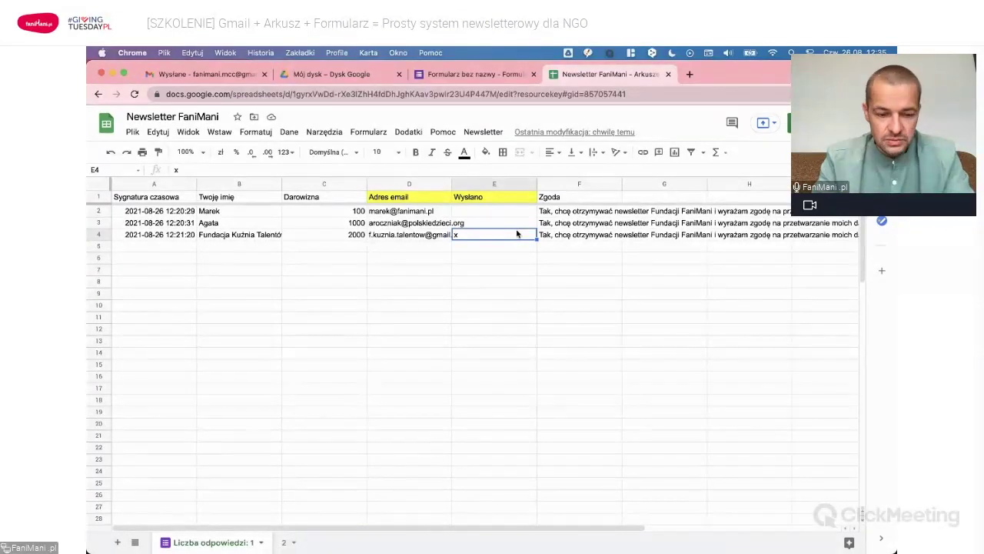
pyautogui.press('Left')
pyautogui.press('Right')
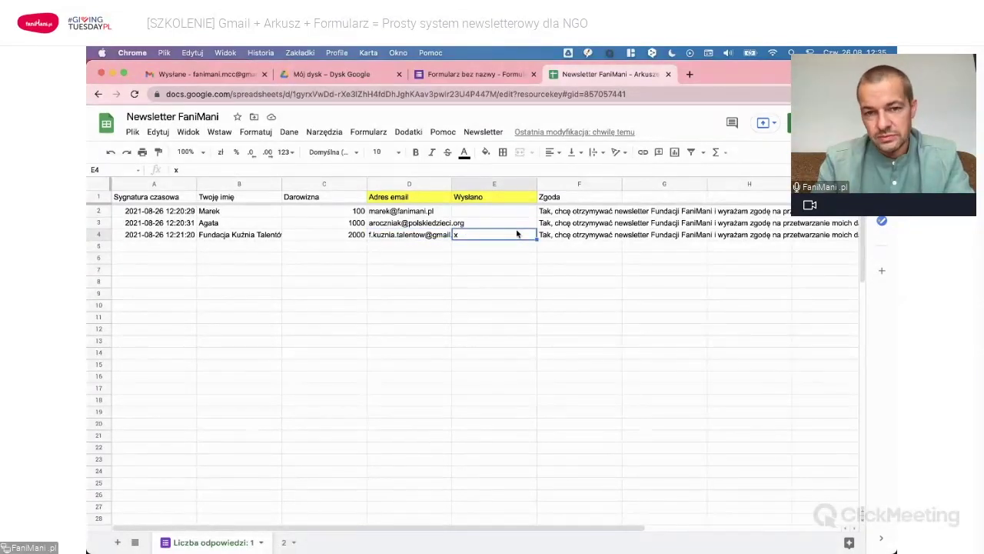
pyautogui.press('Down')
pyautogui.press('Down')
pyautogui.press('Down')
pyautogui.press('Down')
pyautogui.press('Down')
pyautogui.press('Down')
pyautogui.press('Down')
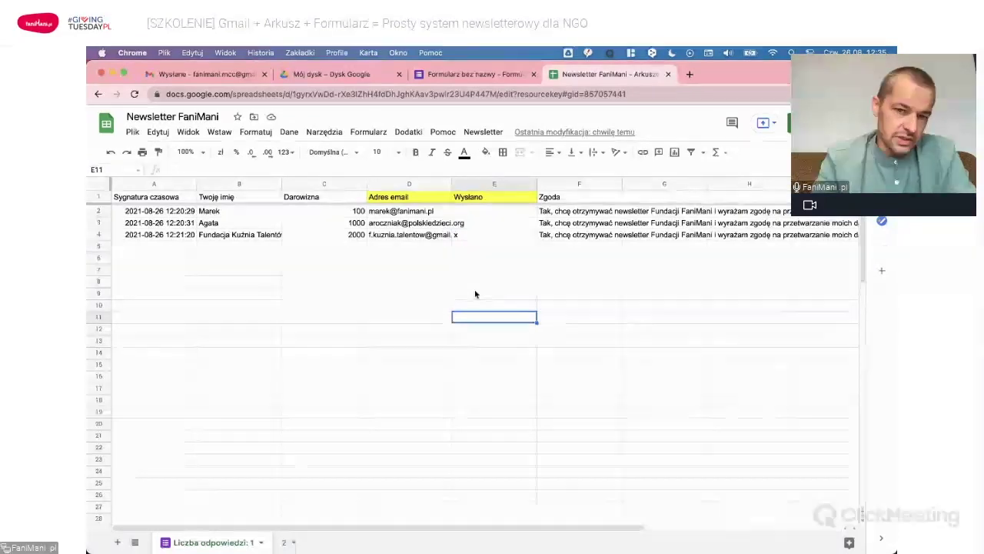
pyautogui.click(496, 240)
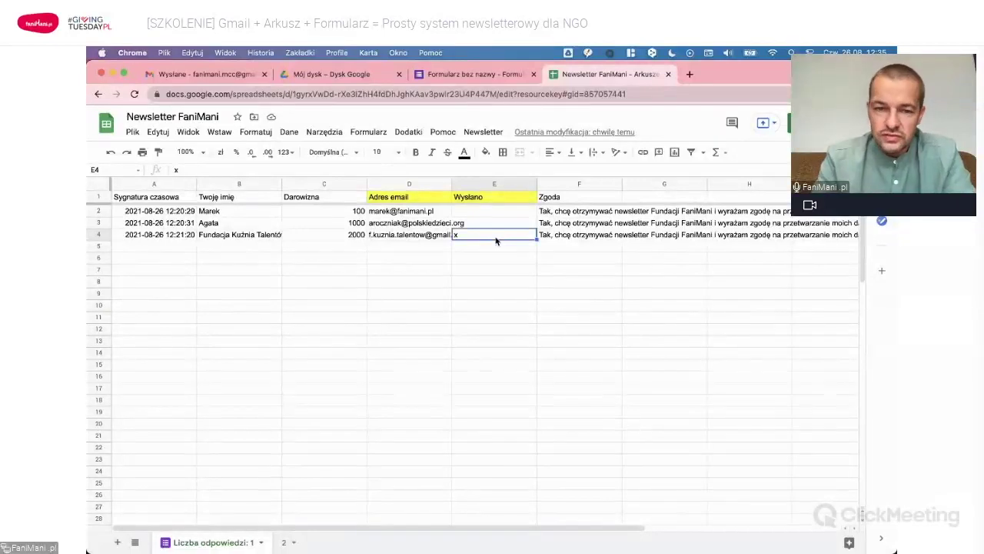
pyautogui.hotkey('ctrl', 'Up')
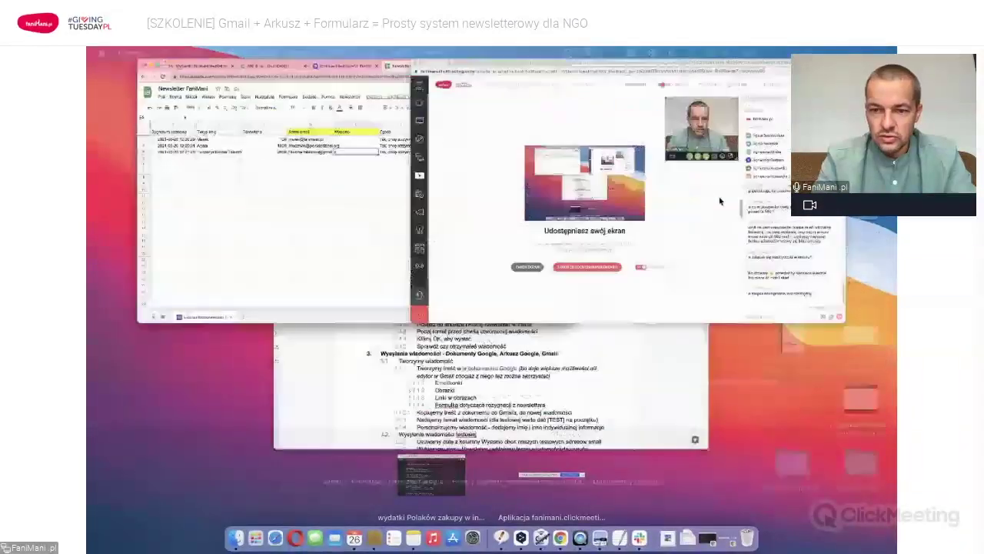
# Read the webinar chat questions in ClickMeeting, then return to the Newsletter FaniMani spreadsheet
pyautogui.click(720, 201)
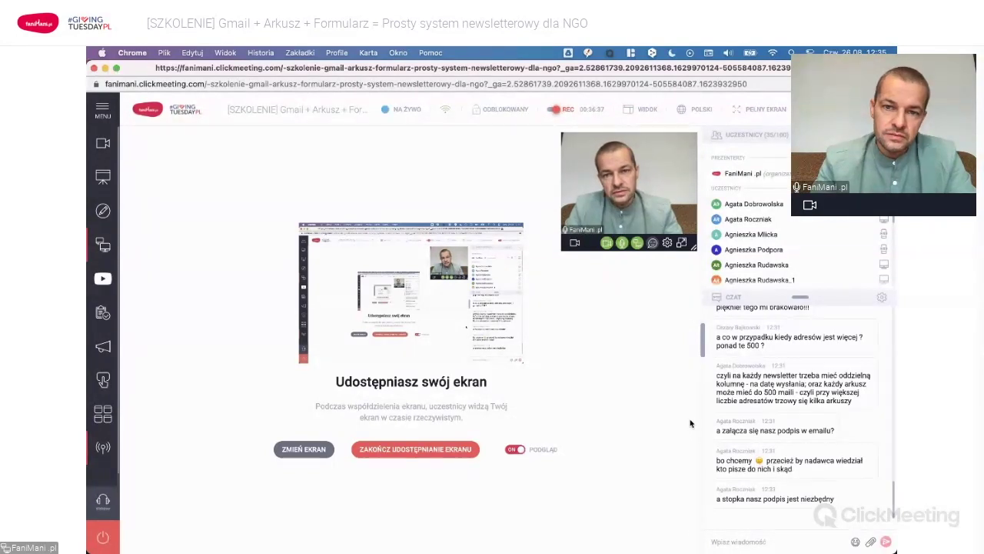
pyautogui.hotkey('ctrl', 'Up')
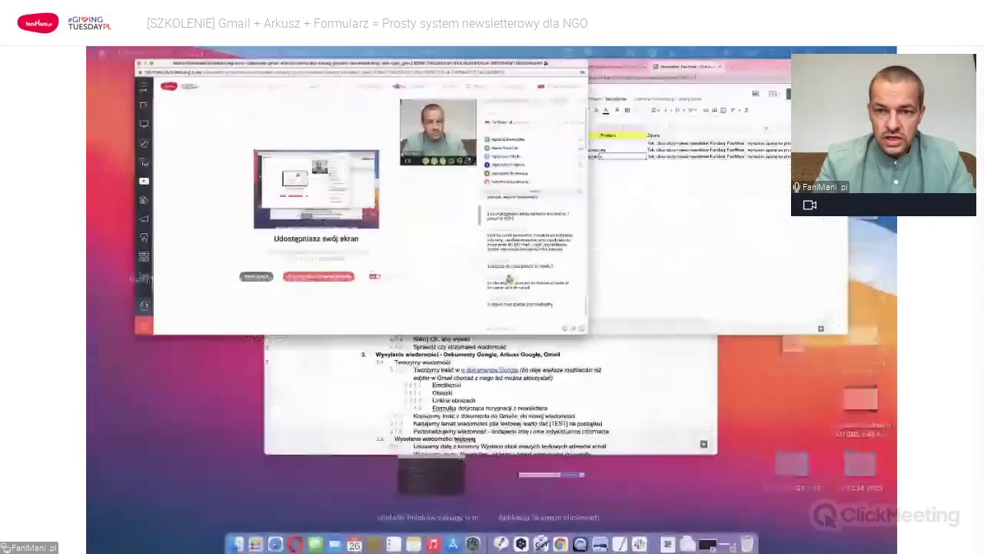
pyautogui.click(669, 143)
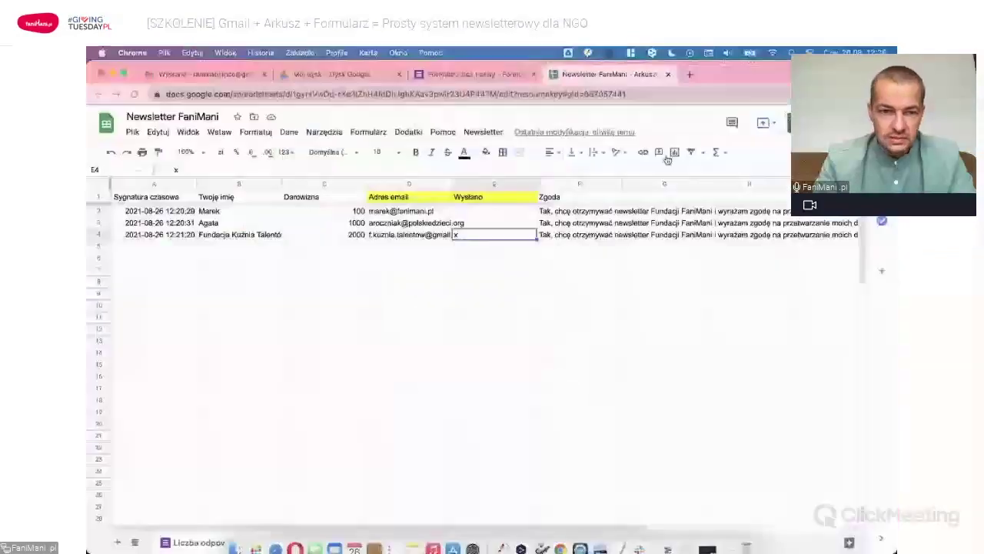
# Add another blank sheet and name it Newslettery
pyautogui.click(118, 544)
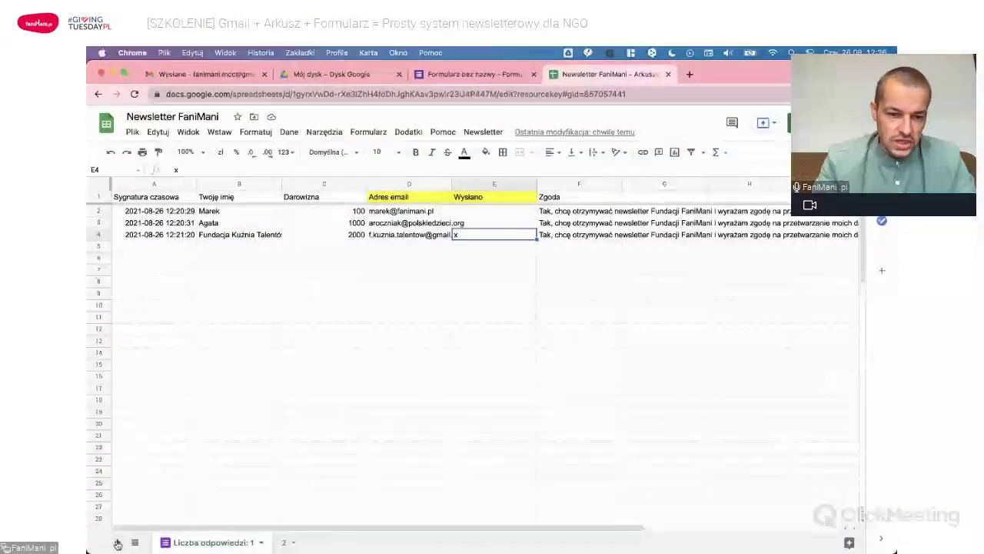
pyautogui.click(319, 543)
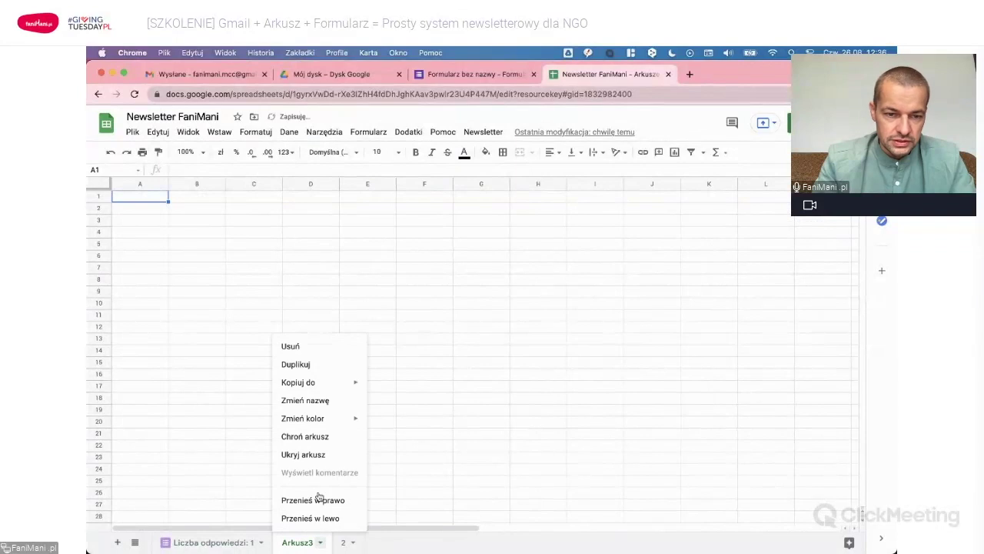
pyautogui.click(317, 401)
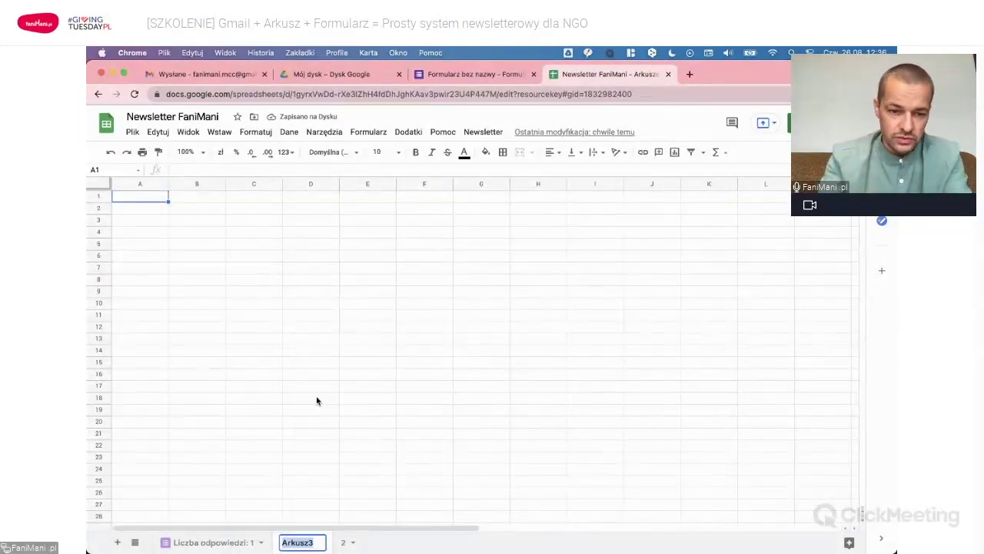
pyautogui.write('Newslet')
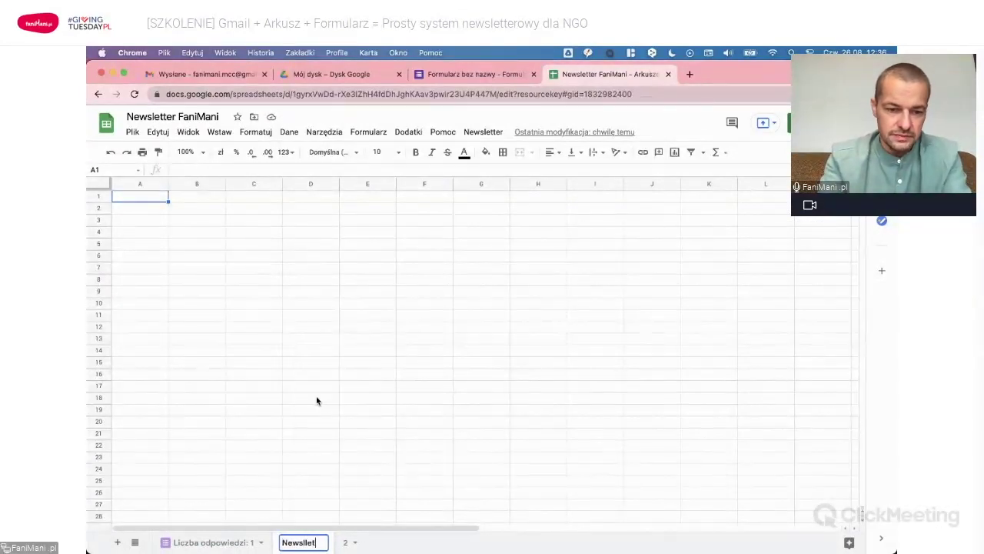
pyautogui.write('tery')
pyautogui.press('Return')
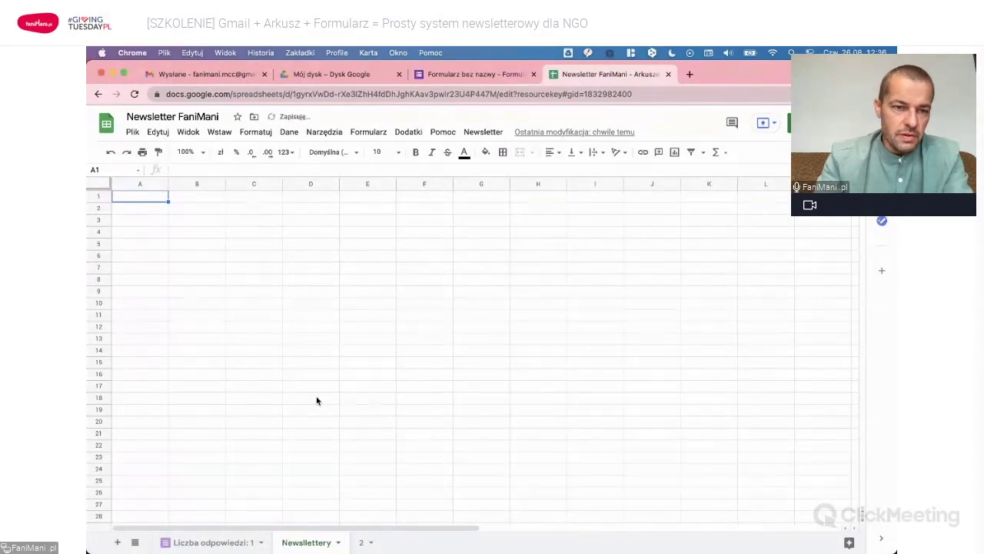
# Enter the headers Data wysłania, Temat and Ilość odbiorców in A1:C1
pyautogui.write('Data wysłania')
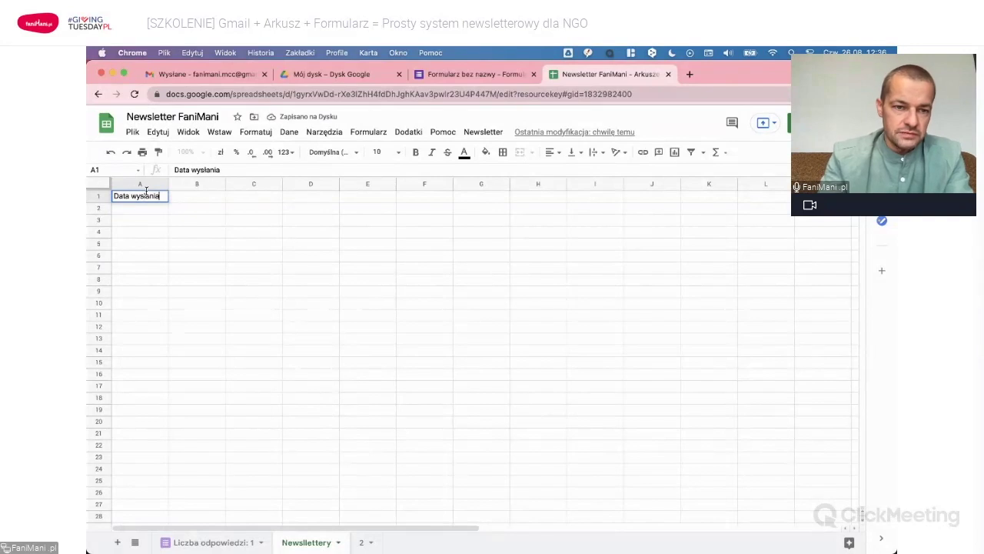
pyautogui.press('Tab')
pyautogui.write('Temat')
pyautogui.press('Tab')
pyautogui.write('I')
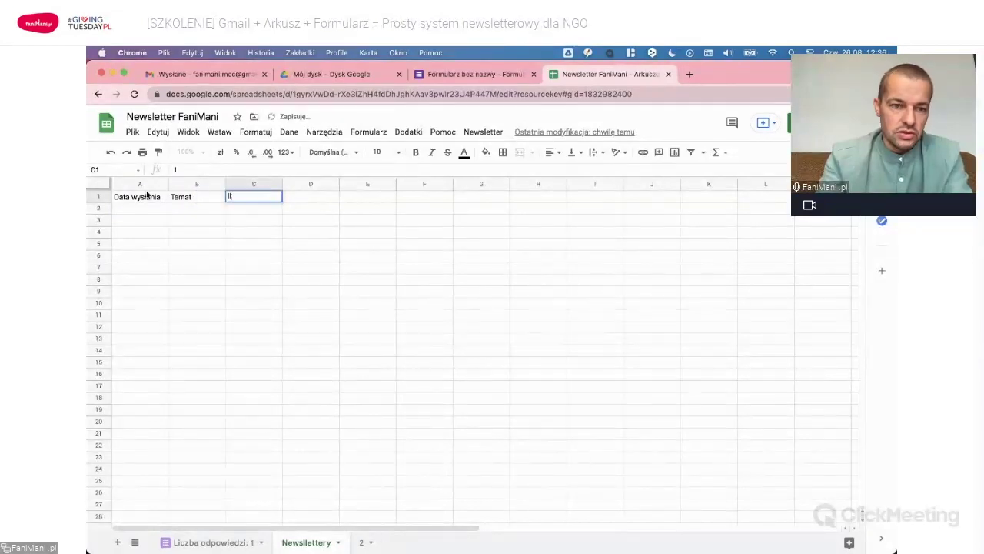
pyautogui.write('lość odb')
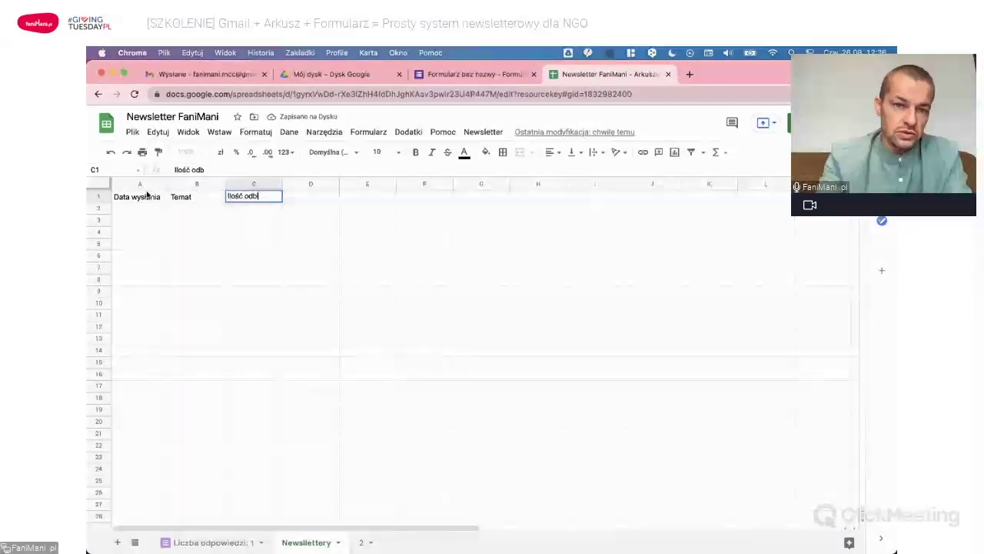
pyautogui.write('iorców')
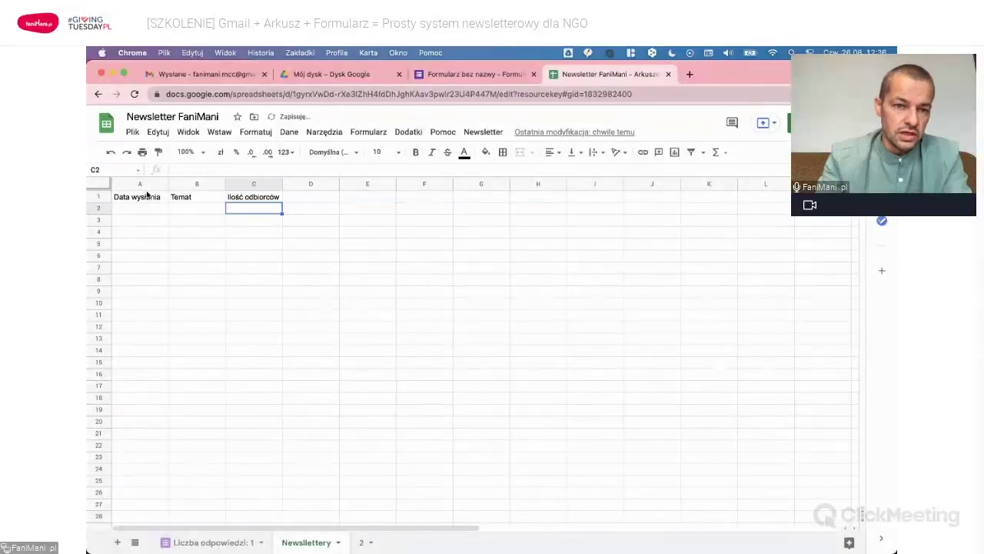
pyautogui.press('Return')
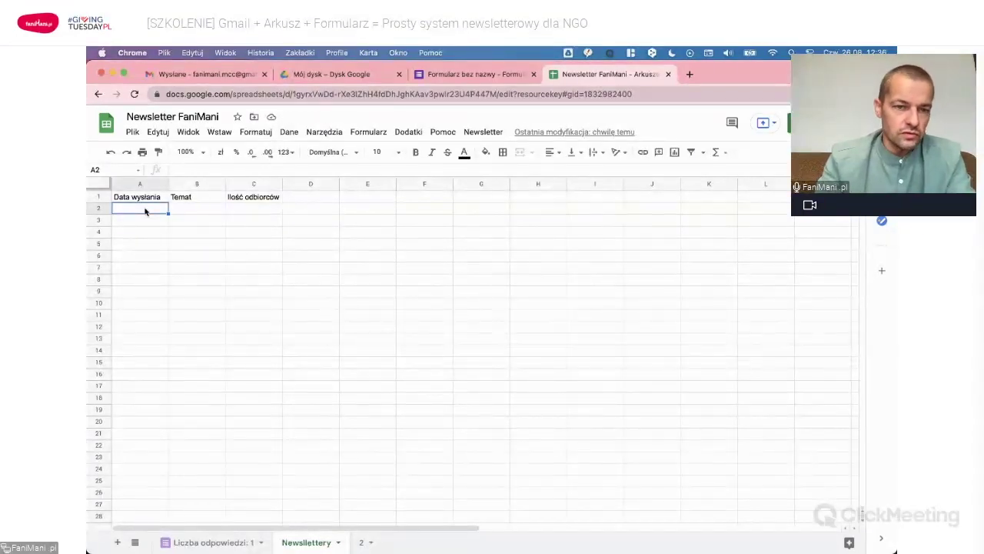
# Add the Nadawca header in D1 and widen column D to fit it
pyautogui.press('Tab')
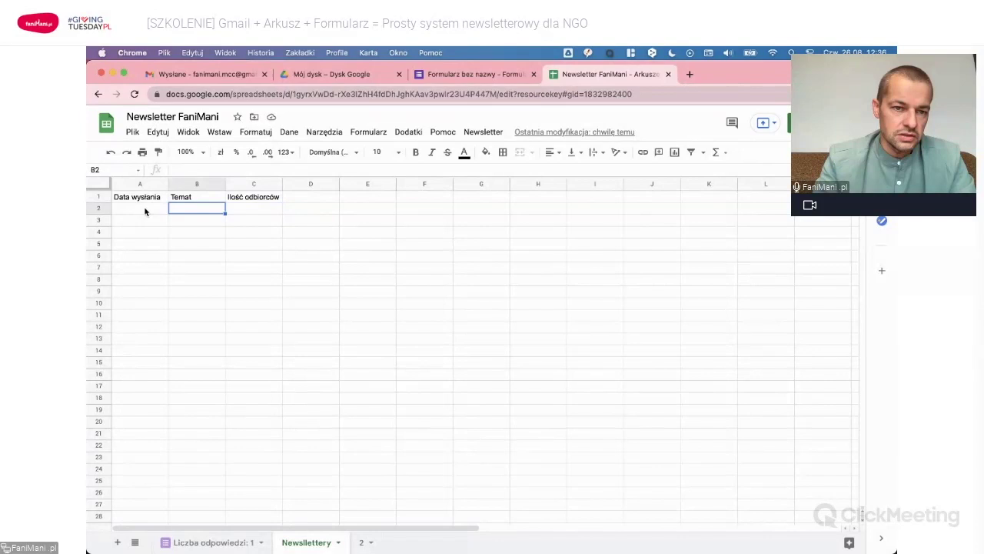
pyautogui.press('Tab')
pyautogui.press('Up')
pyautogui.press('Right')
pyautogui.press('Right')
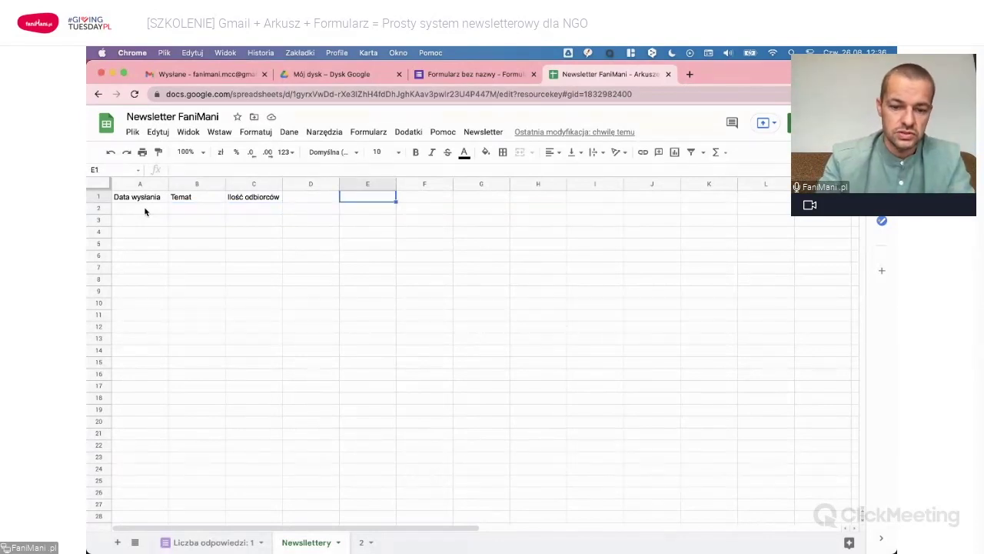
pyautogui.press('Left')
pyautogui.write('Nadawca')
pyautogui.press('Tab')
pyautogui.press('Left')
pyautogui.press('Down')
pyautogui.press('Up')
pyautogui.press('Left')
pyautogui.press('Right')
pyautogui.press('Down')
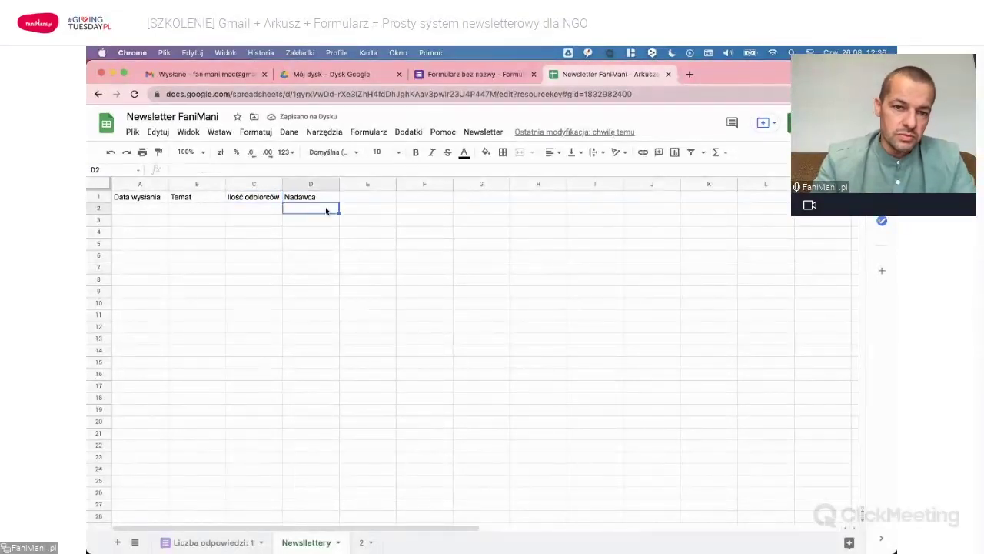
pyautogui.moveTo(338, 184); pyautogui.dragTo(395, 184)
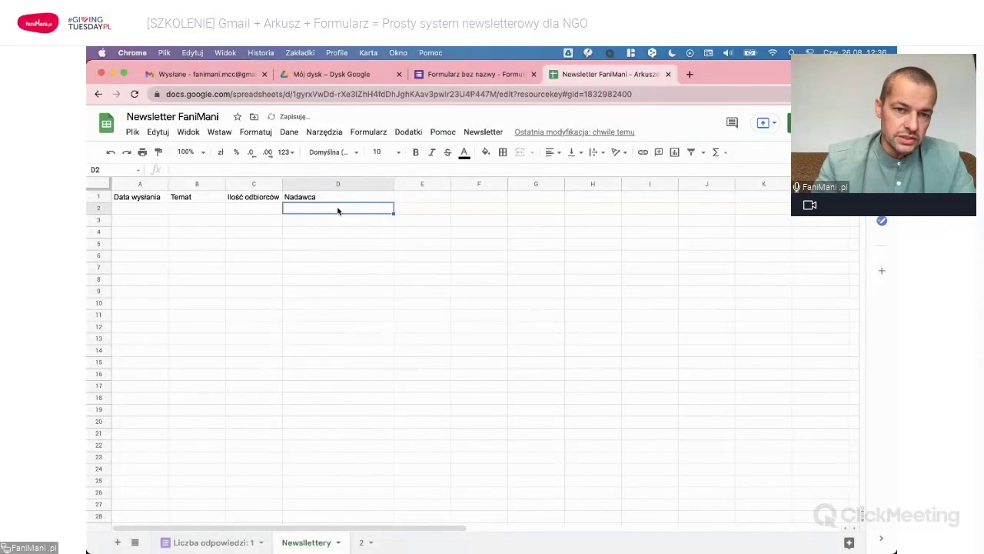
# On the form responses sheet, delete the x from Wysłano cells E2:E6
pyautogui.click(230, 542)
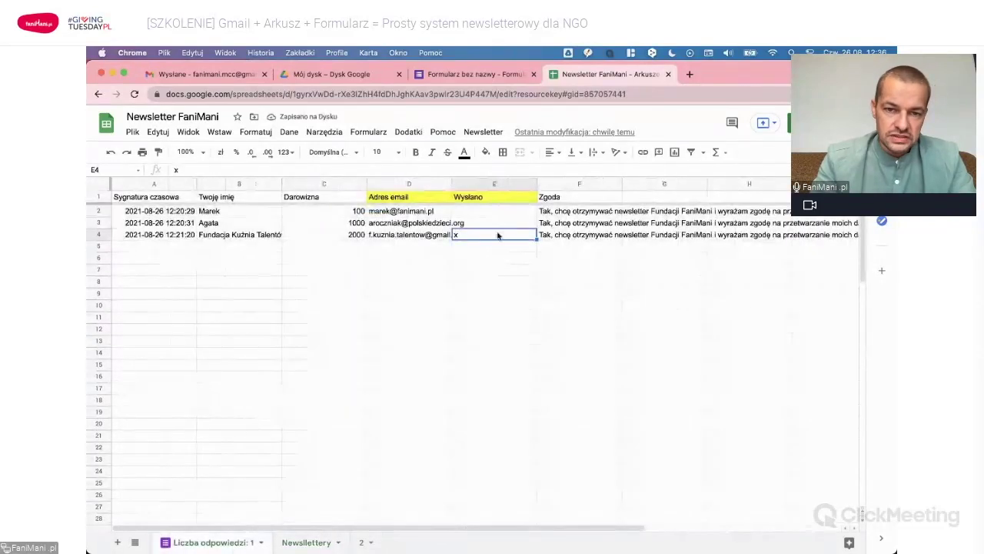
pyautogui.click(487, 214)
pyautogui.click(493, 198)
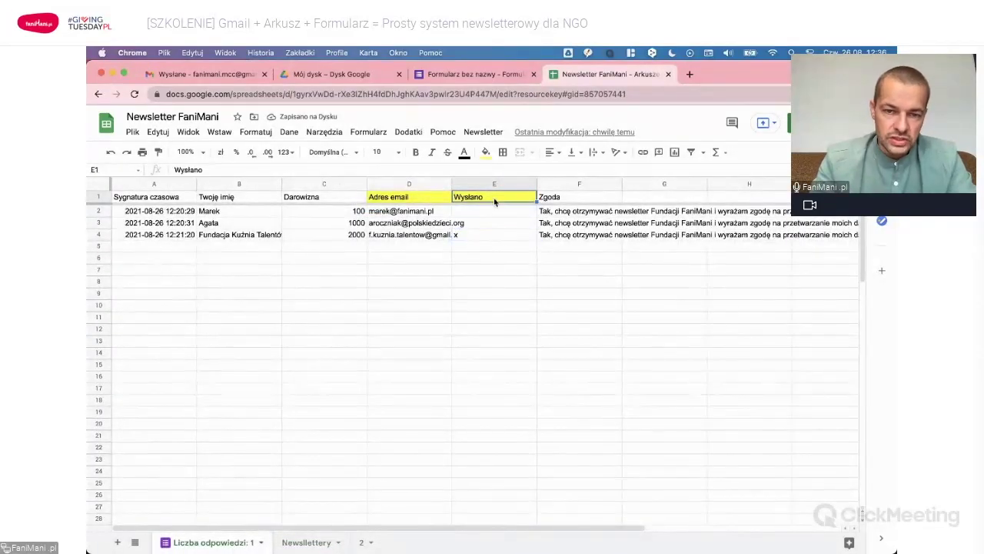
pyautogui.click(492, 216)
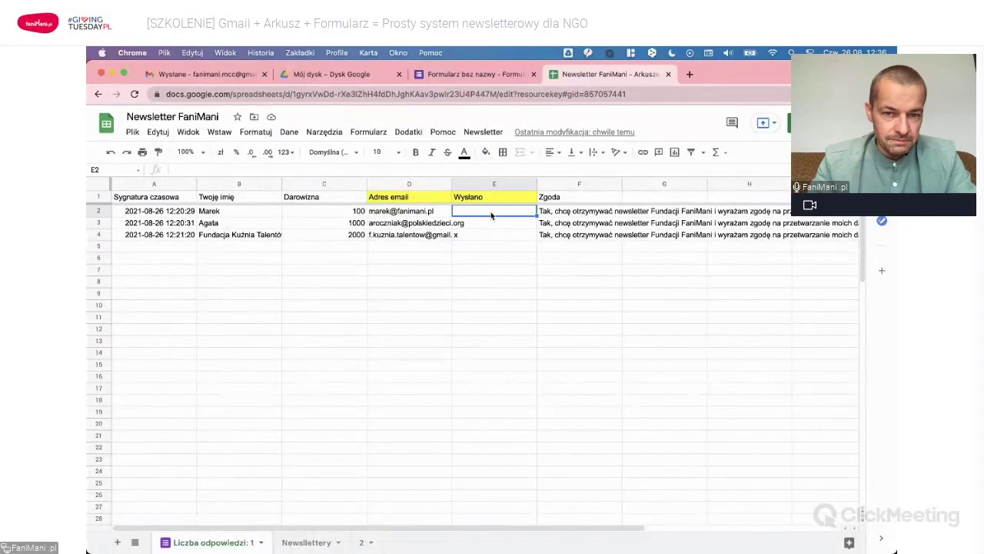
pyautogui.keyDown('shift'); pyautogui.click(485, 263); pyautogui.keyUp('shift')
pyautogui.press('Delete')
pyautogui.click(486, 293)
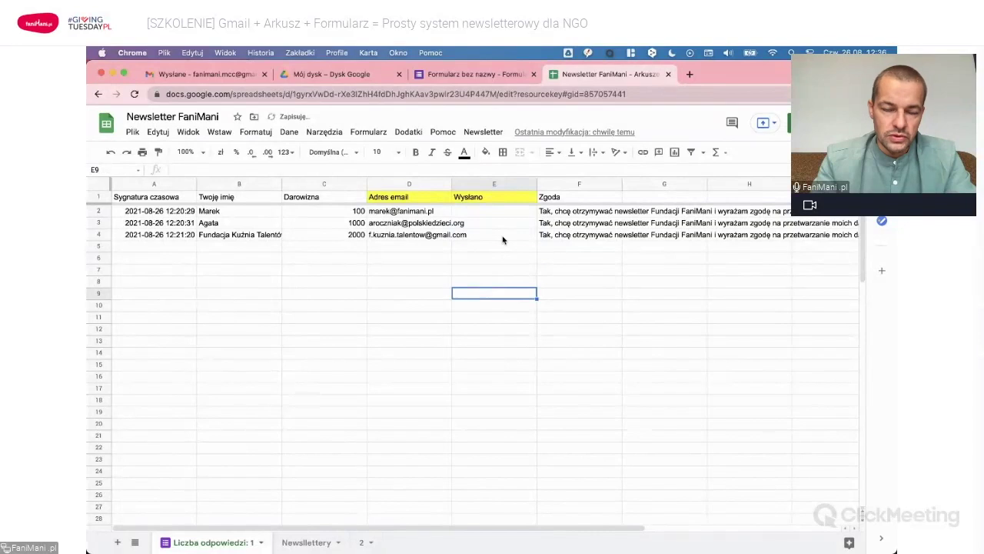
pyautogui.click(503, 237)
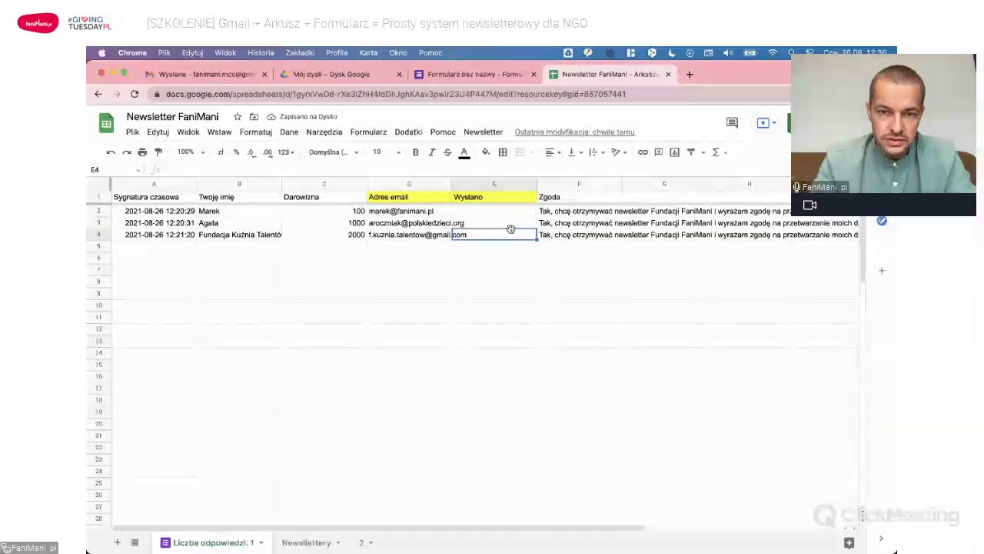
pyautogui.click(515, 213)
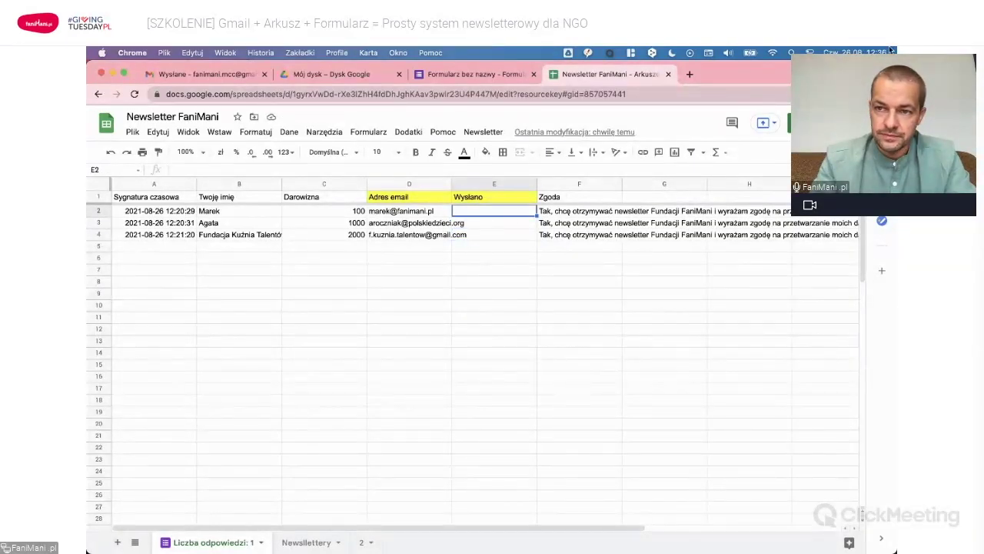
# Glance at the ClickMeeting window, then return to the sheet's row 4 e-mail address
pyautogui.moveTo(891, 50)
pyautogui.click(677, 146)
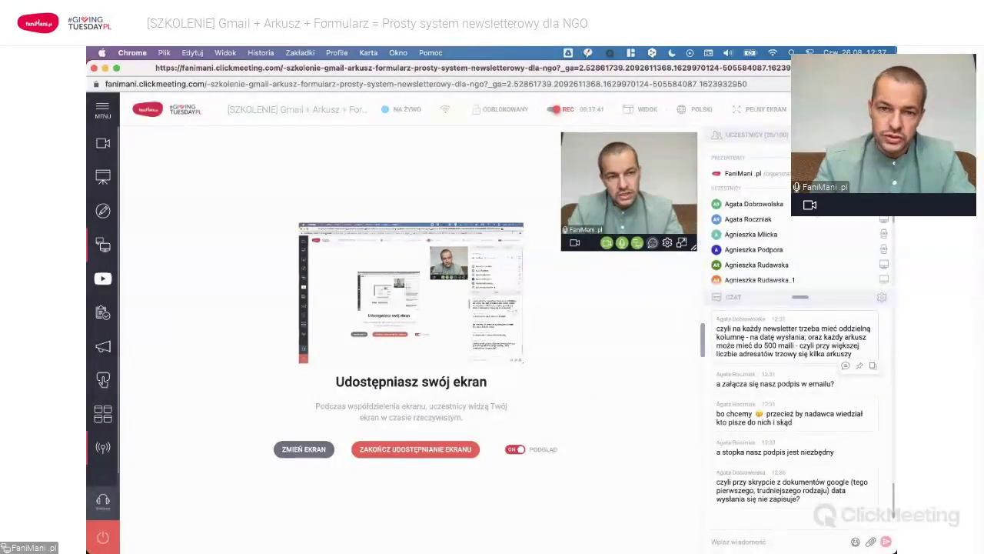
pyautogui.hotkey('ctrl', 'Up')
pyautogui.click(650, 164)
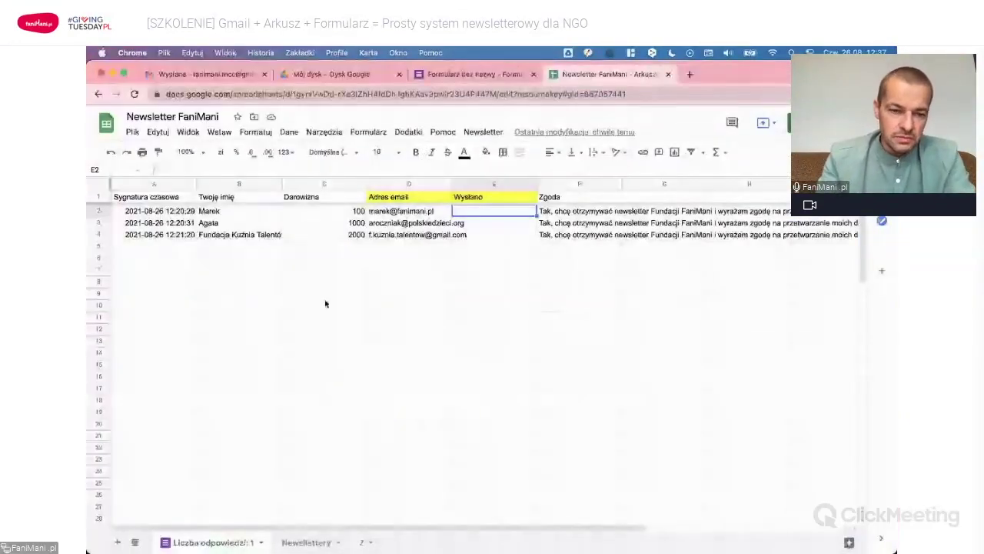
pyautogui.click(382, 236)
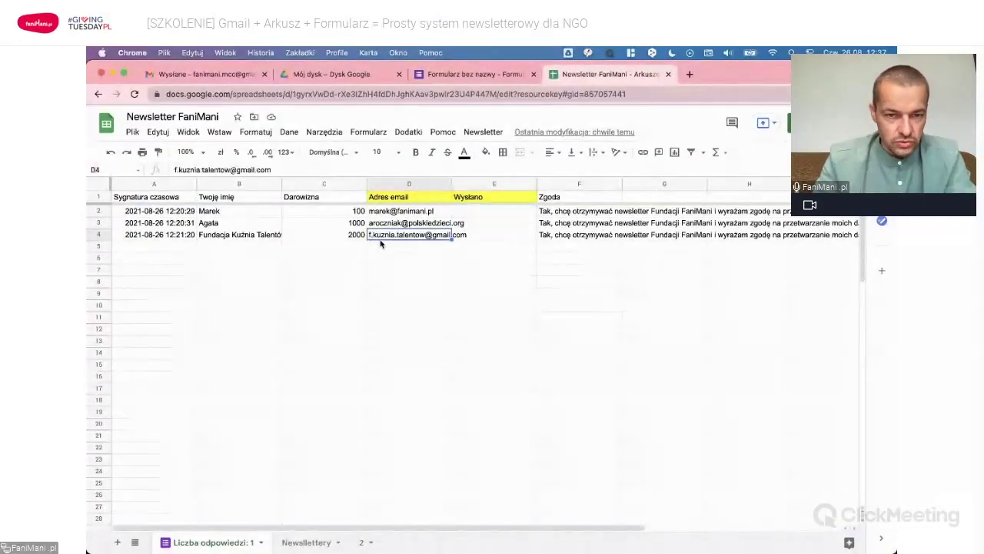
# Open the live form preview, then inspect row 4's 2000 donation and empty row 5
pyautogui.click(466, 76)
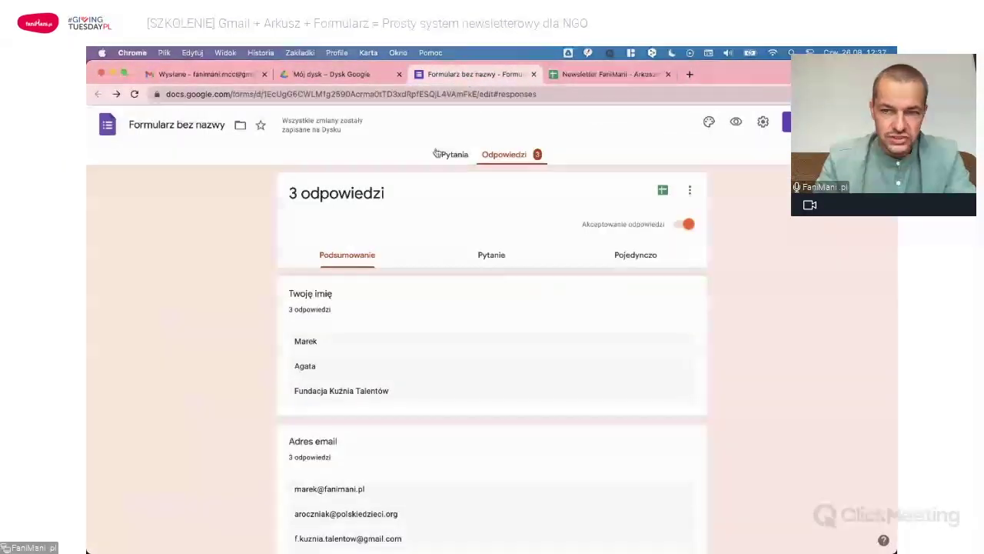
pyautogui.click(734, 123)
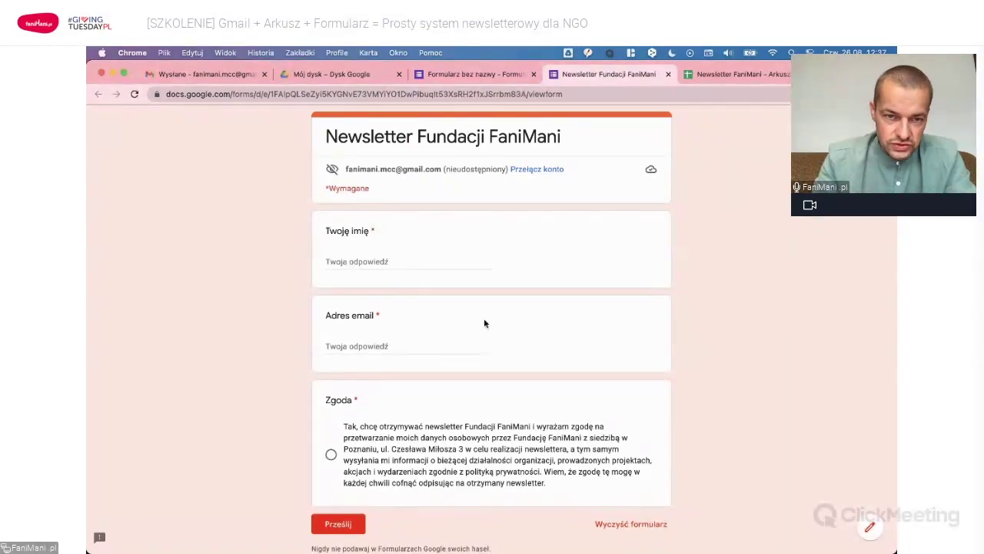
pyautogui.click(714, 80)
pyautogui.click(359, 259)
pyautogui.press('Up')
pyautogui.press('Up')
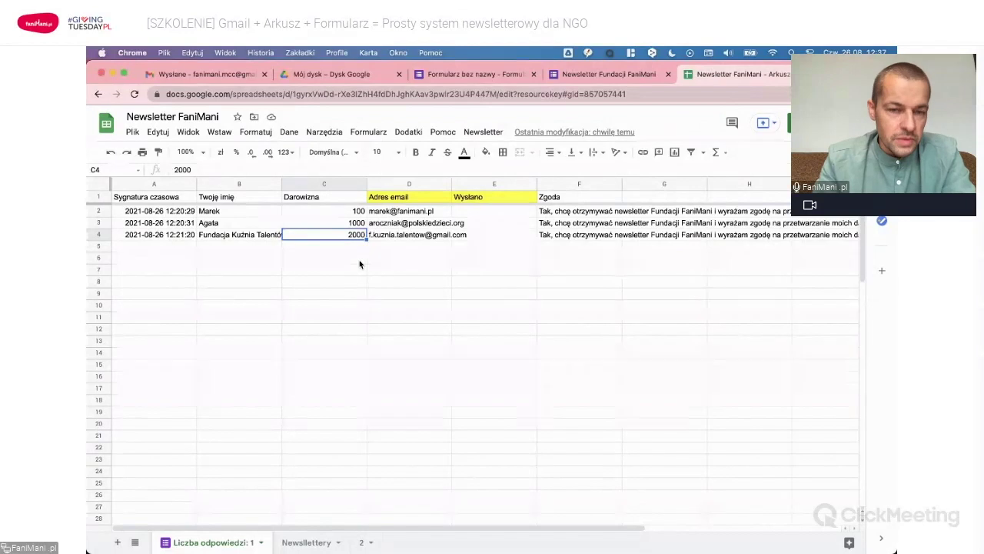
pyautogui.click(378, 247)
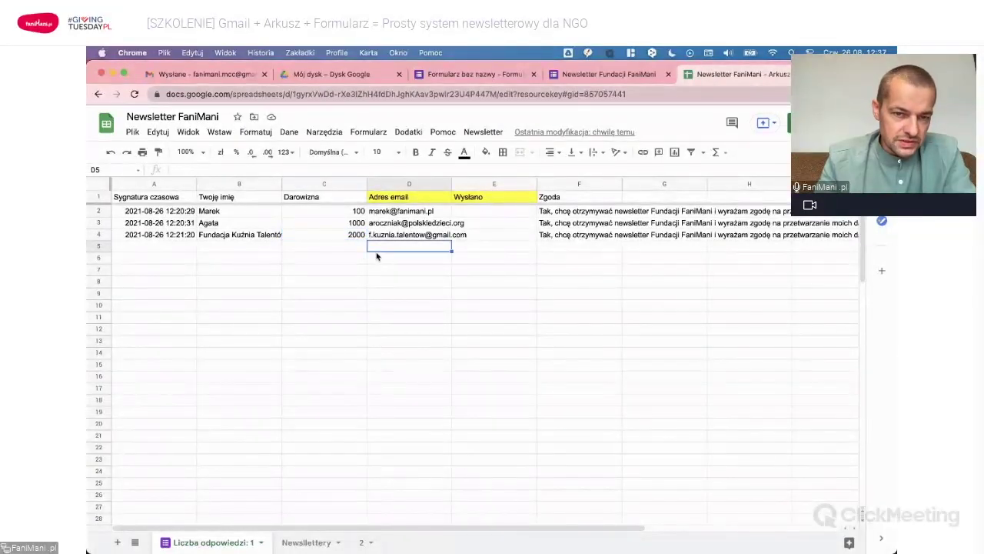
pyautogui.press('Left')
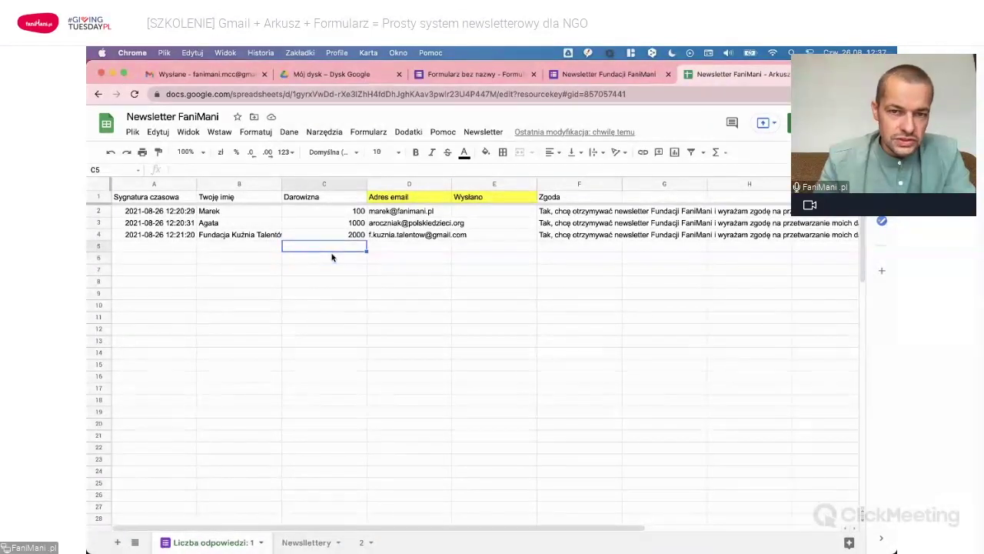
# Review the live form again, recheck rows 4 and 5, and return to ClickMeeting
pyautogui.click(508, 75)
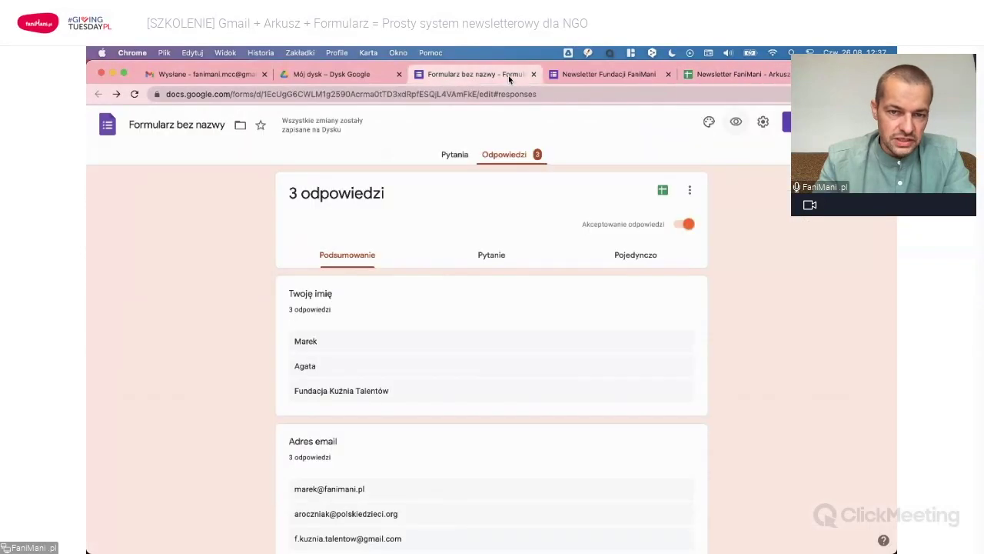
pyautogui.click(584, 74)
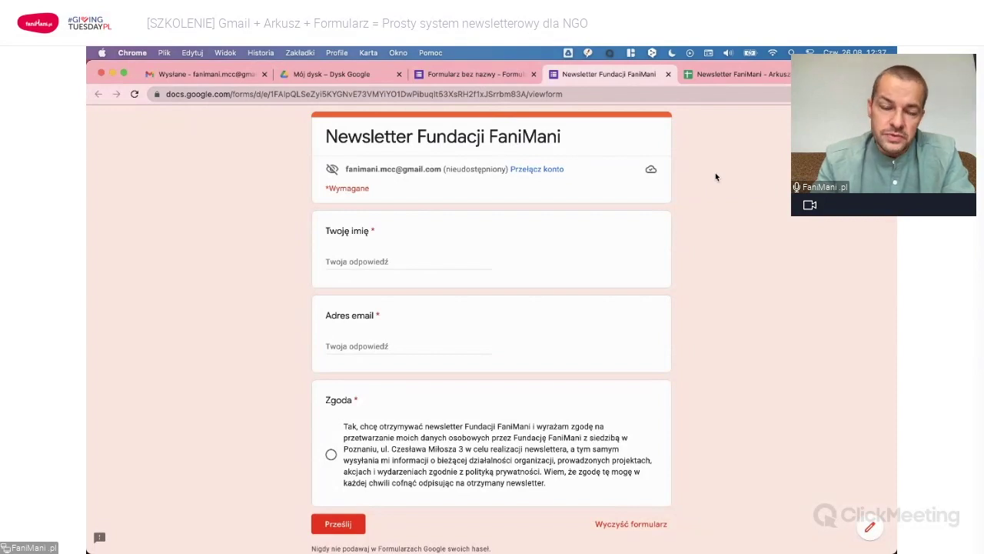
pyautogui.click(758, 74)
pyautogui.click(396, 234)
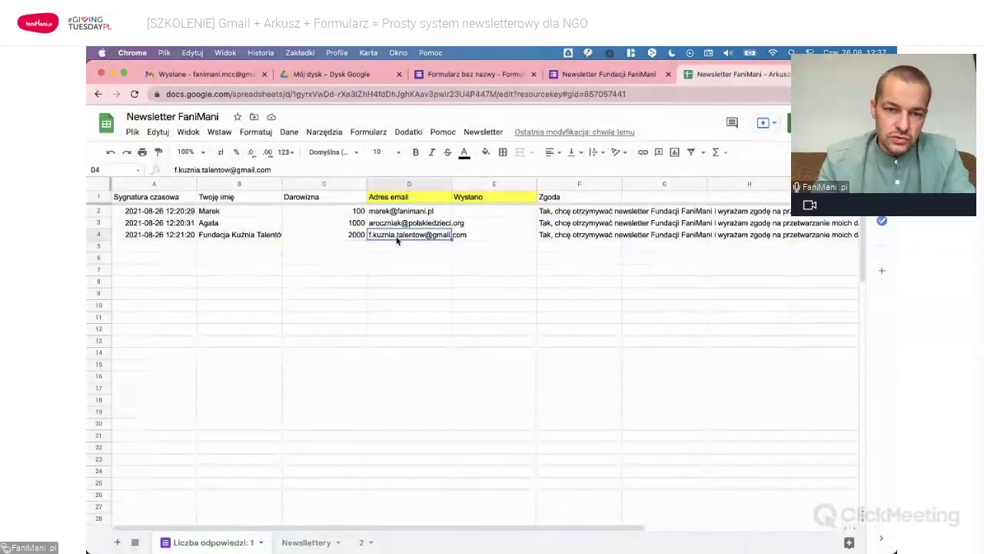
pyautogui.click(367, 247)
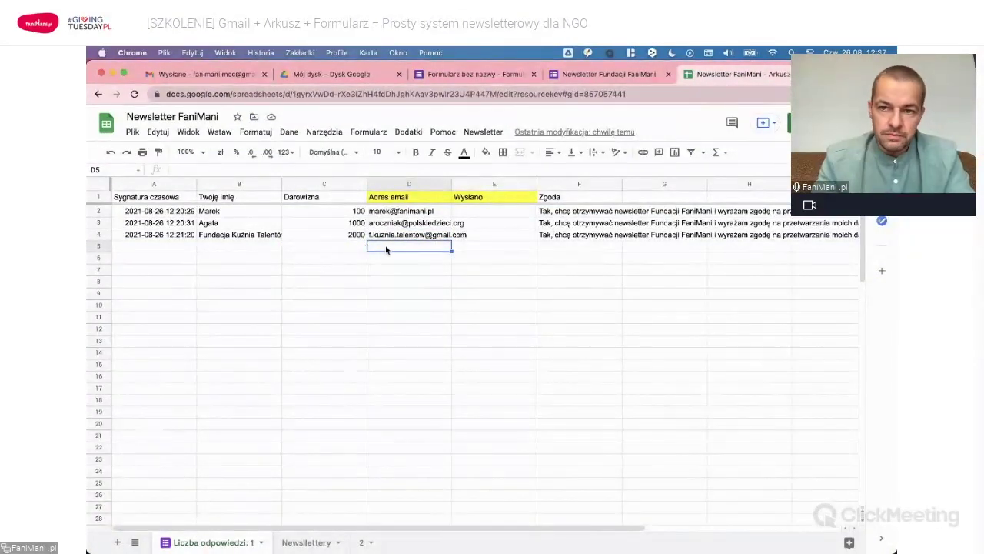
pyautogui.hotkey('ctrl', 'Up')
pyautogui.click(599, 215)
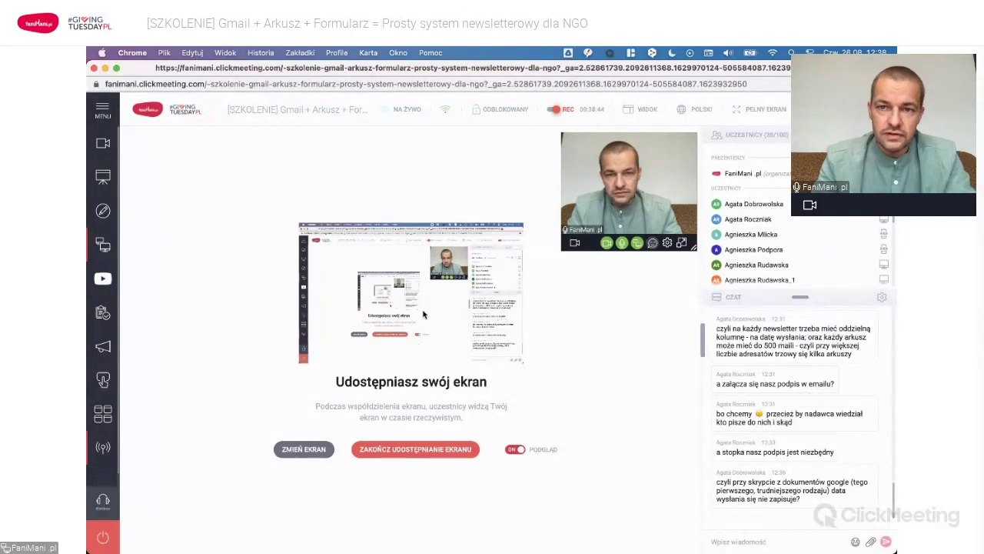
# Look over the sent test message and its draft in Gmail
pyautogui.hotkey('ctrl', 'Up')
pyautogui.click(648, 132)
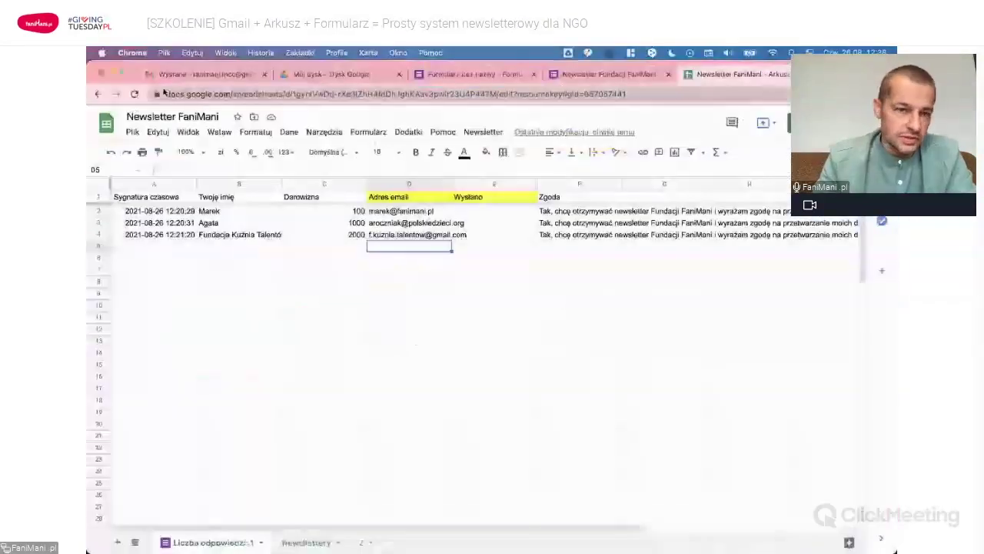
pyautogui.click(173, 73)
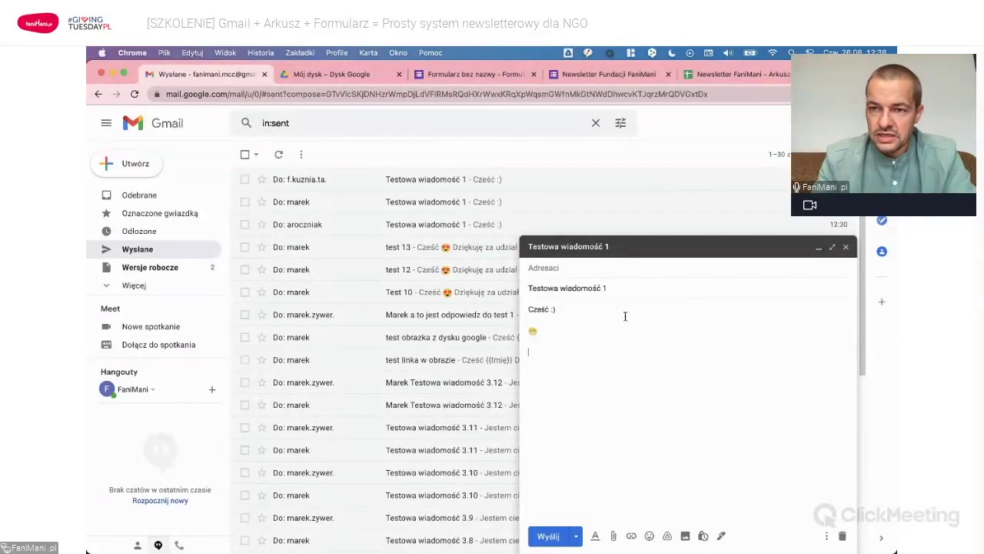
# Check the webinar window, then bring up the Google Docs outline at section 3
pyautogui.hotkey('ctrl', 'Up')
pyautogui.click(669, 146)
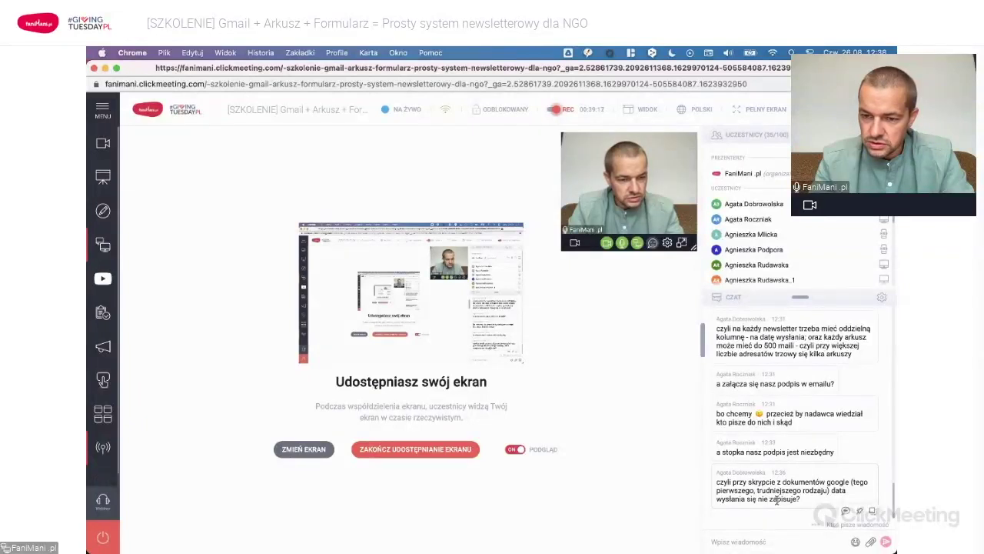
pyautogui.hotkey('ctrl', 'Up')
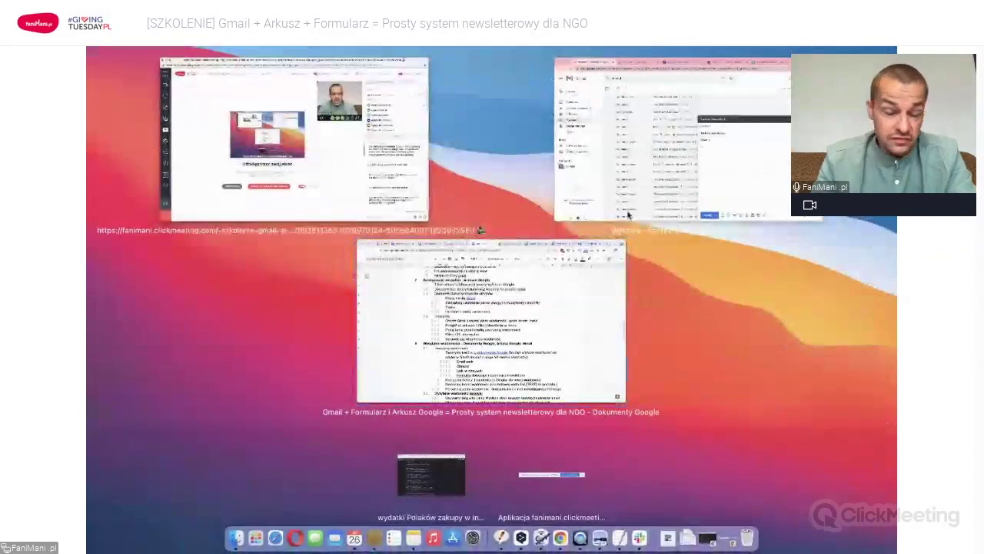
pyautogui.click(508, 326)
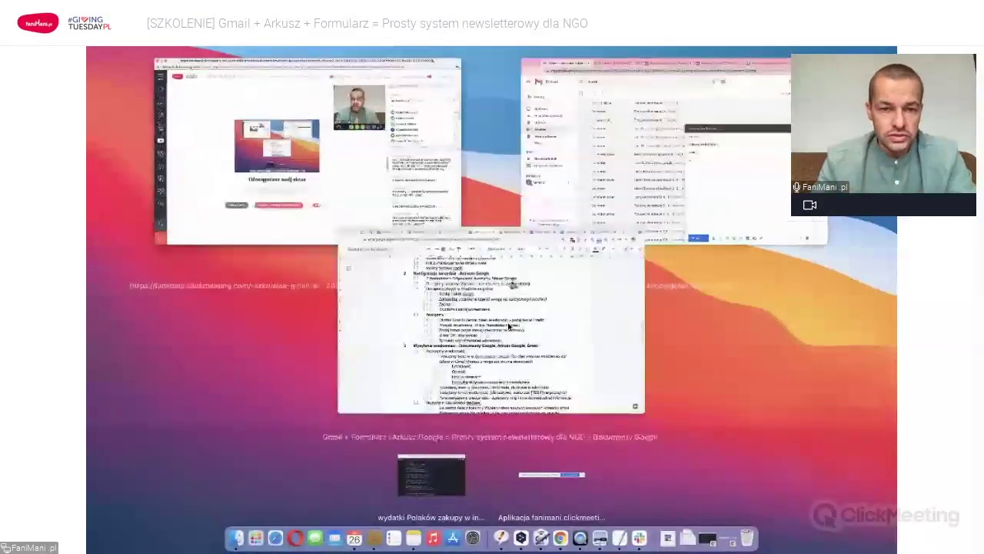
pyautogui.scroll(-2, 458, 334)
pyautogui.scroll(2, 458, 334)
pyautogui.scroll(-1, 458, 334)
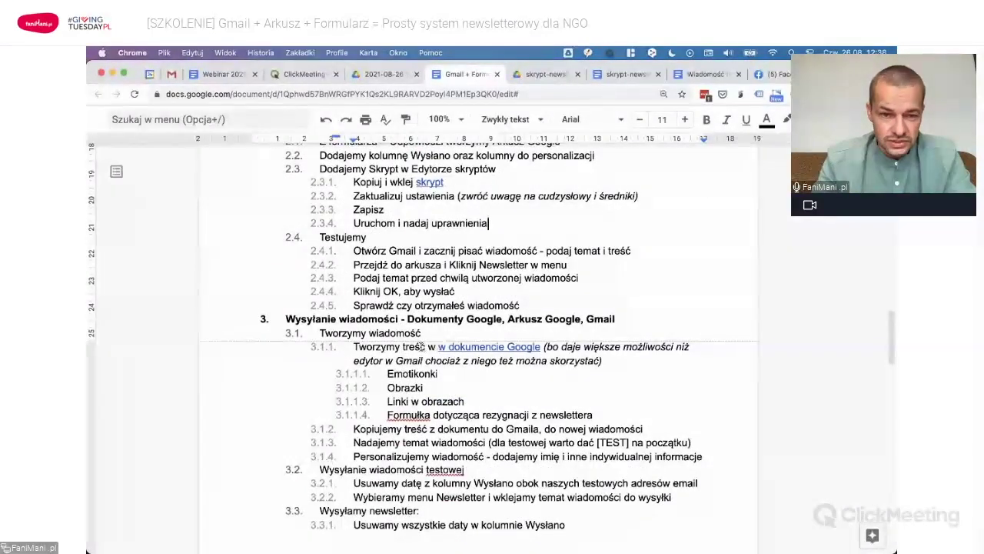
# Open the test message Google document linked from outline item 3.1
pyautogui.click(355, 333)
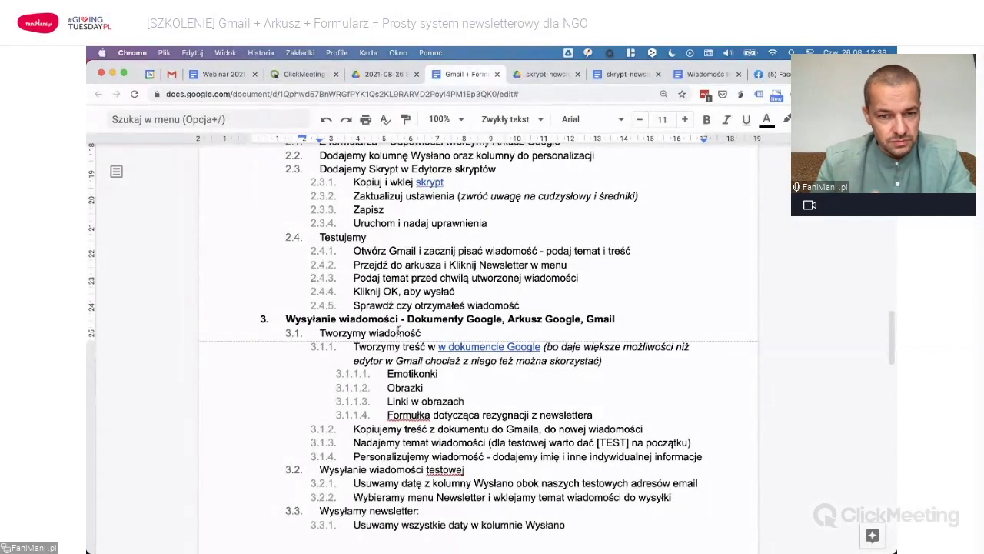
pyautogui.click(474, 346)
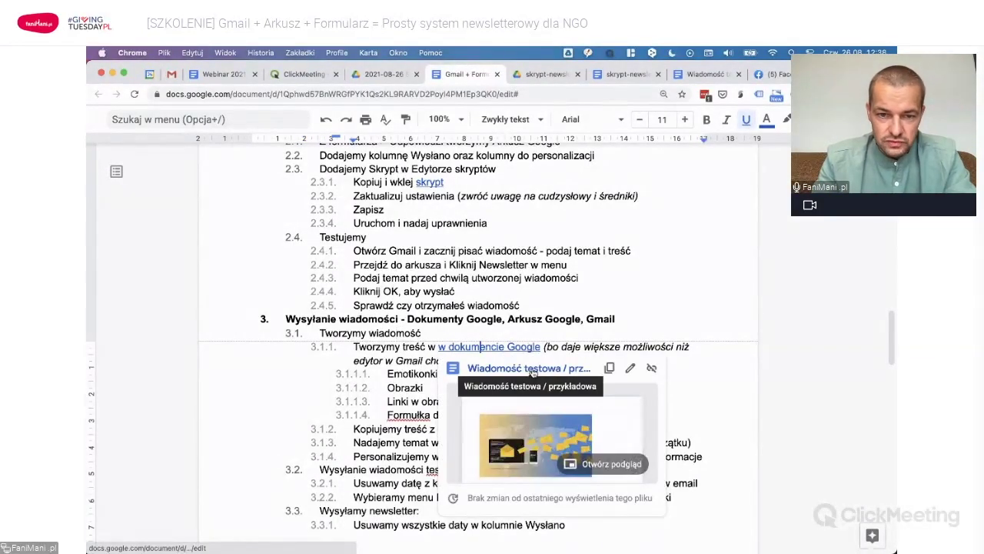
pyautogui.click(532, 369)
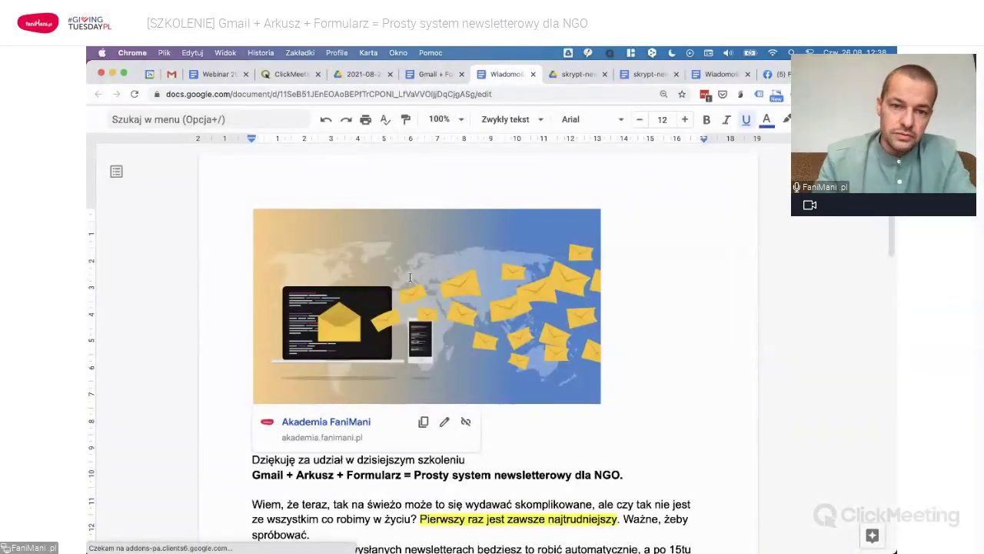
# Link the message's header image to akademia.fanimani.pl
pyautogui.click(413, 279)
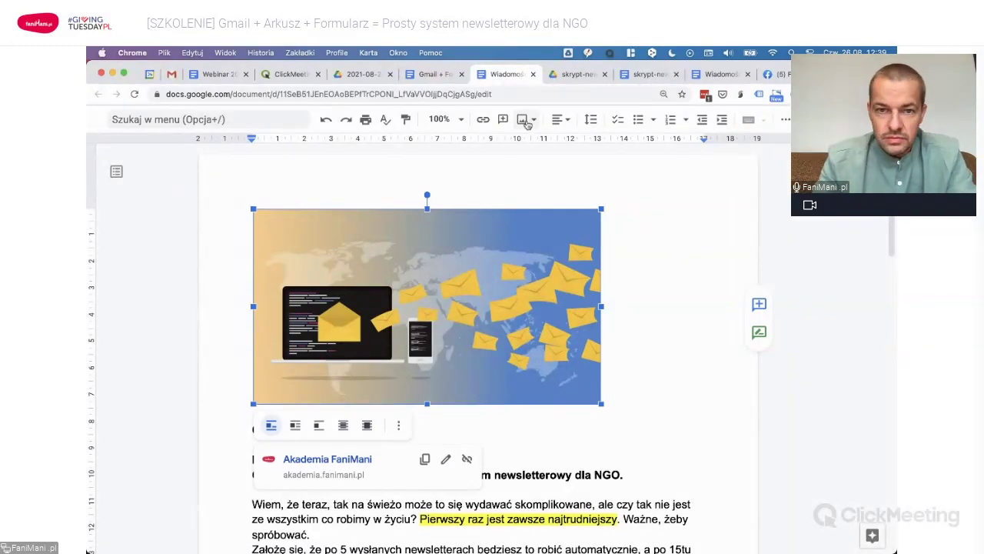
pyautogui.click(483, 119)
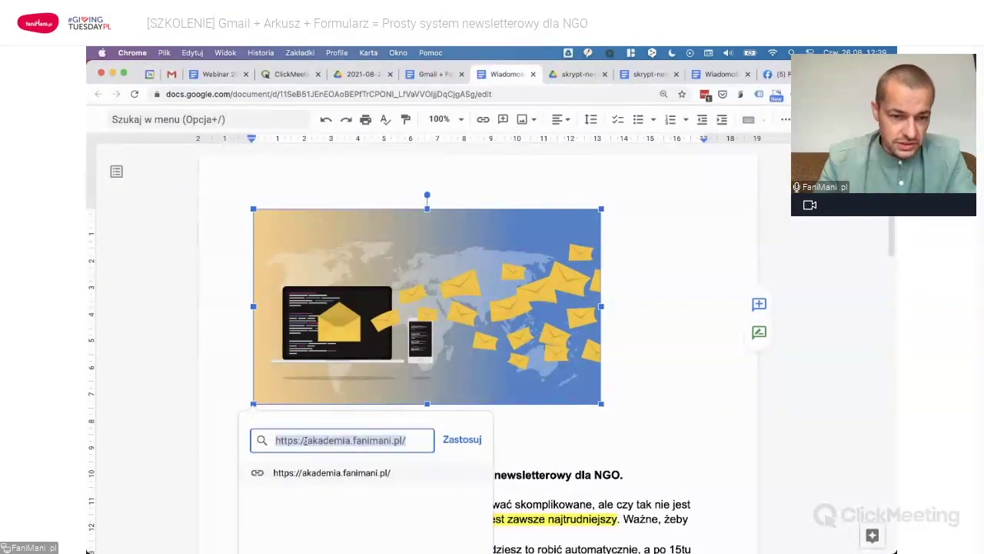
pyautogui.click(415, 441)
pyautogui.click(462, 439)
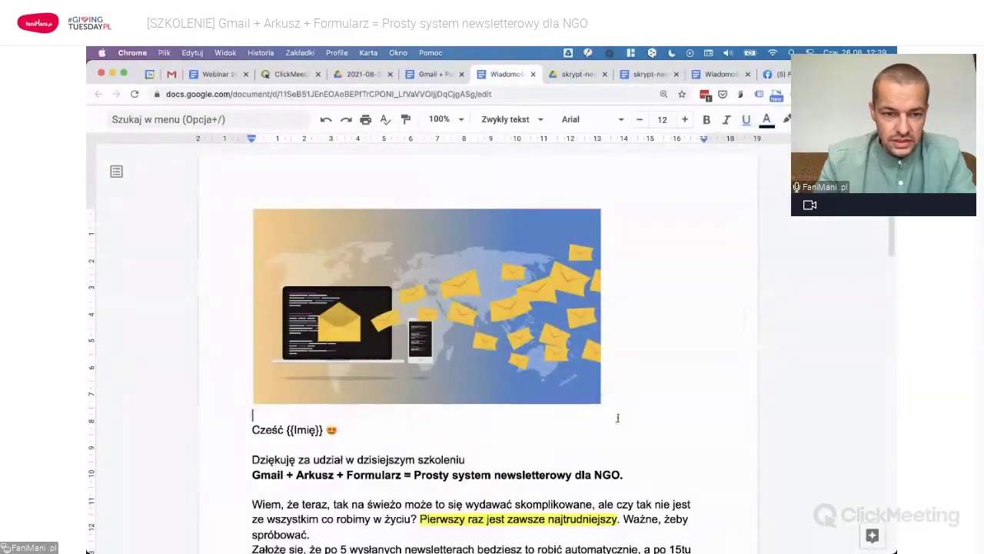
pyautogui.scroll(-4, 336, 346)
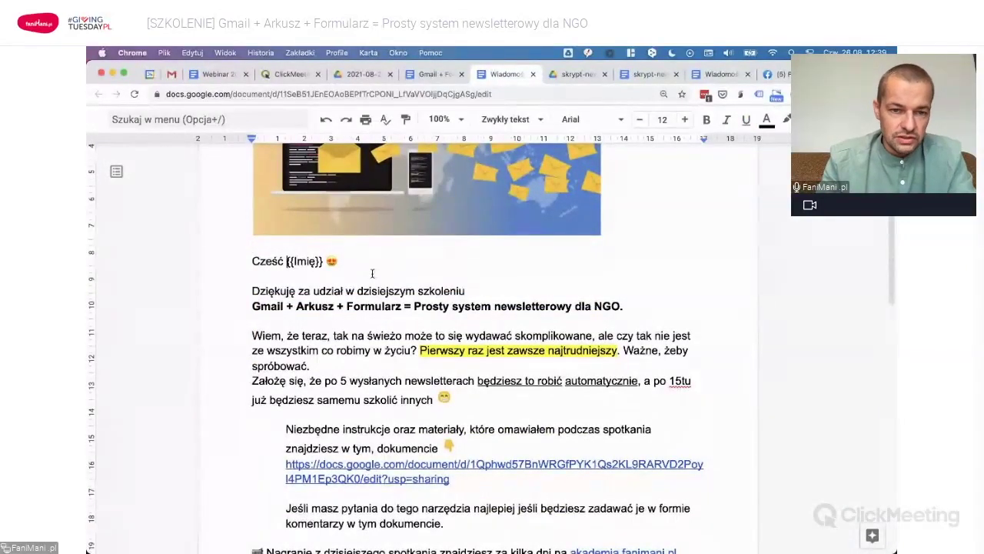
# Place the caret at the end of the 'Cześć {{Imię}}' greeting for a new placeholder
pyautogui.hotkey('shift', 'Right')
pyautogui.hotkey('shift', 'Right')
pyautogui.hotkey('shift', 'Right')
pyautogui.hotkey('shift', 'Right')
pyautogui.hotkey('shift', 'Right')
pyautogui.hotkey('shift', 'Right')
pyautogui.hotkey('shift', 'Right')
pyautogui.hotkey('shift', 'Right')
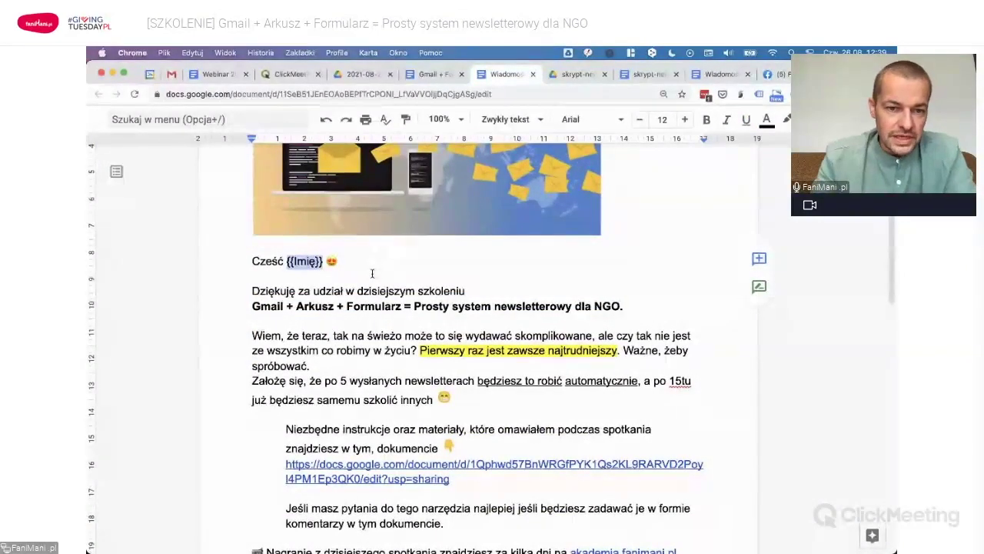
pyautogui.click(297, 261)
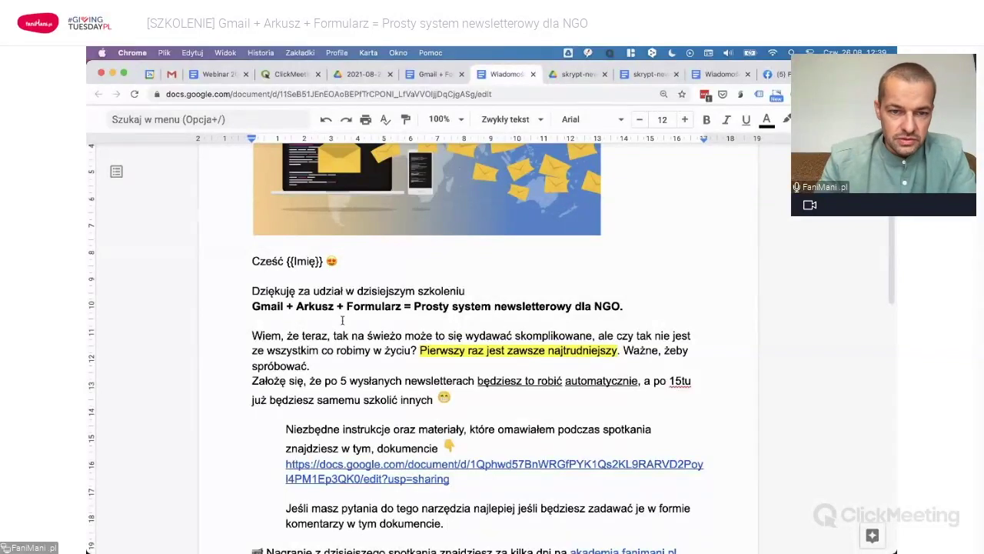
pyautogui.click(407, 266)
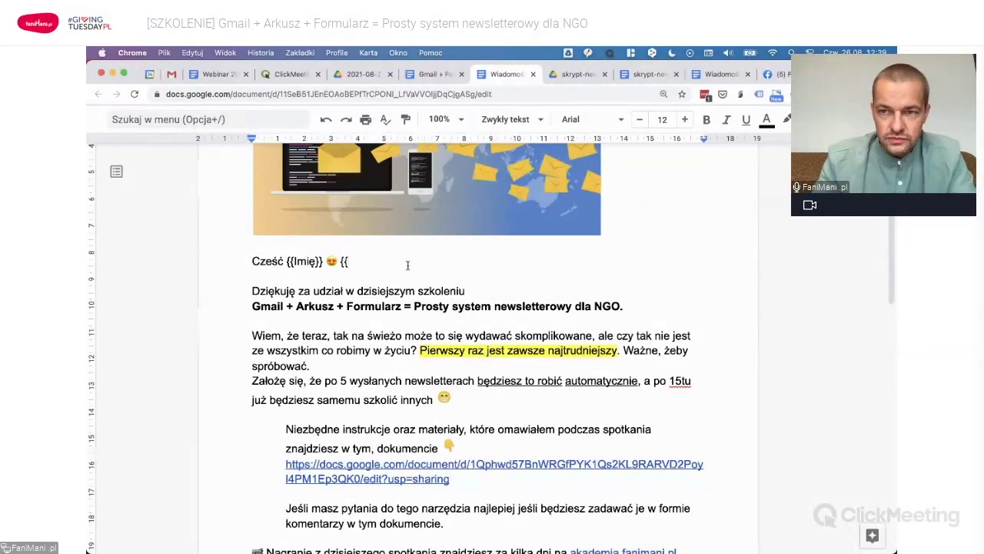
pyautogui.hotkey('ctrl', 'Up')
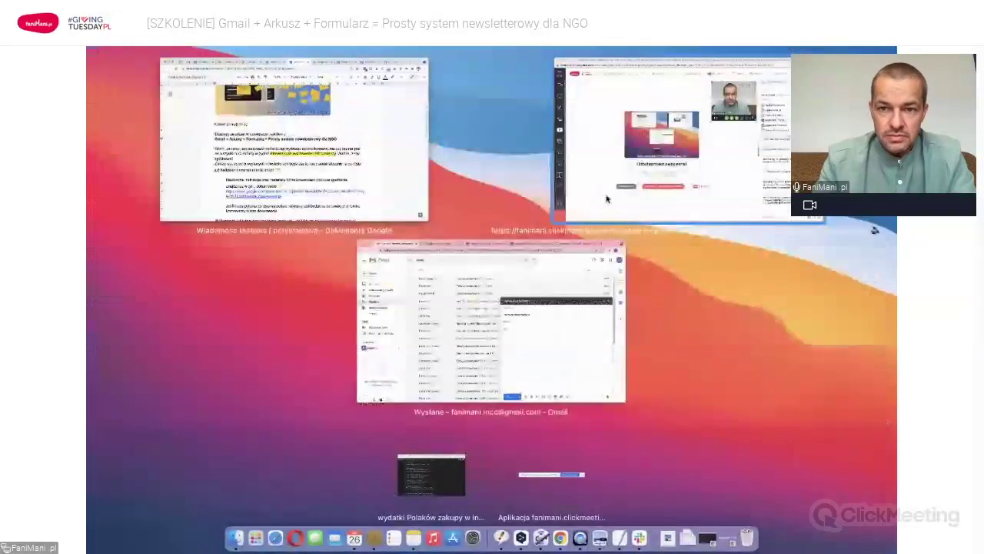
# Copy the Darowizna header from cell C1 and paste it into the Doc's {{Darowizna}} placeholder
pyautogui.click(661, 136)
pyautogui.hotkey('ctrl', 'Up')
pyautogui.click(543, 296)
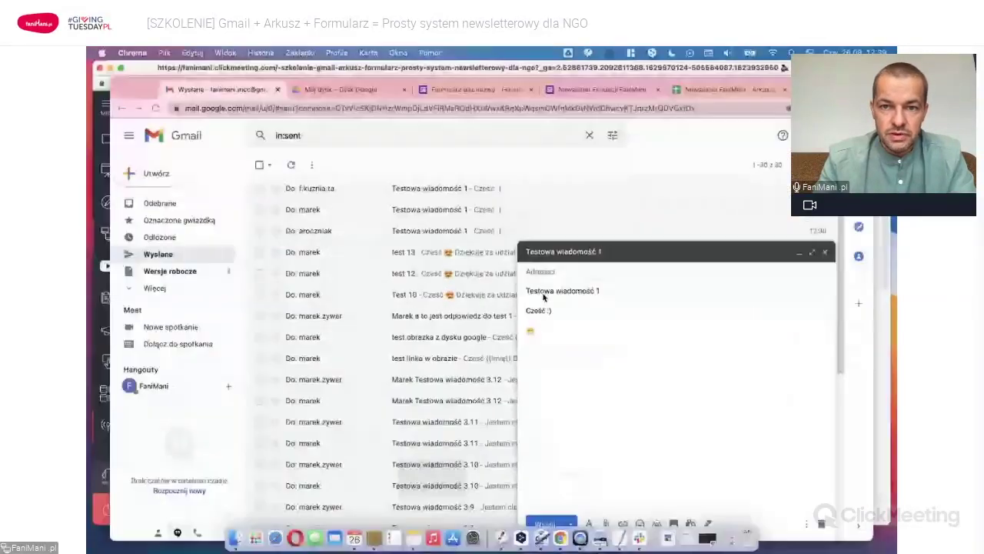
pyautogui.press('super+9')
pyautogui.click(332, 200)
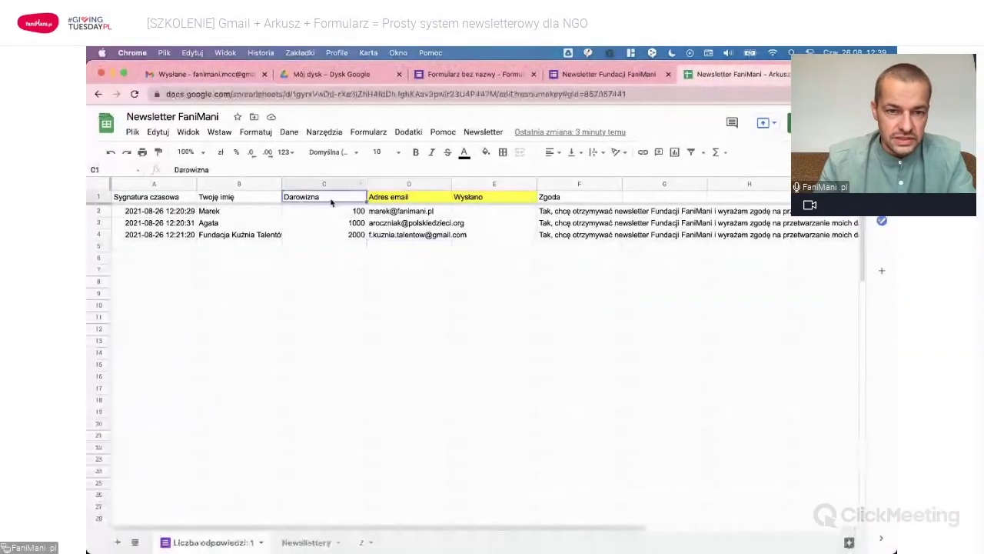
pyautogui.hotkey('ctrl', 'Up')
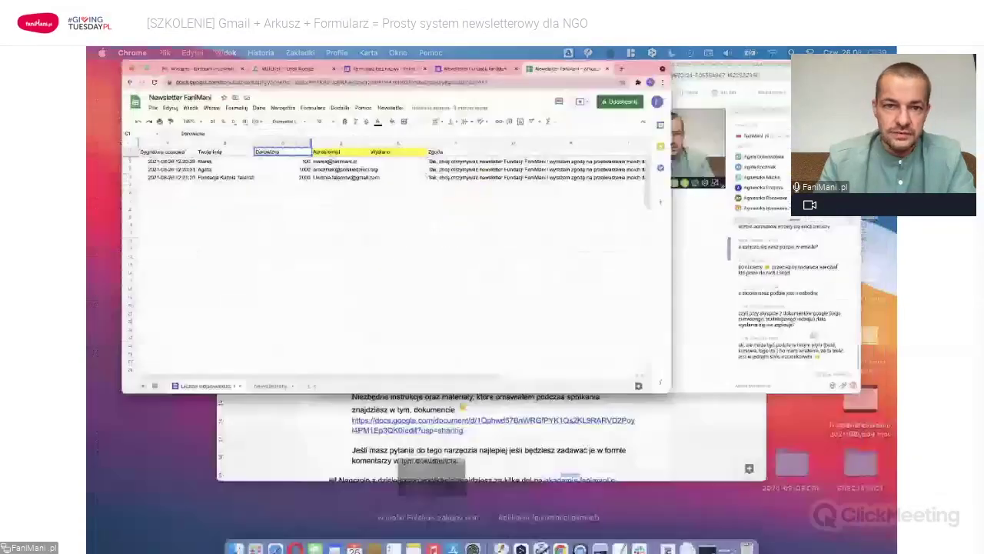
pyautogui.click(412, 263)
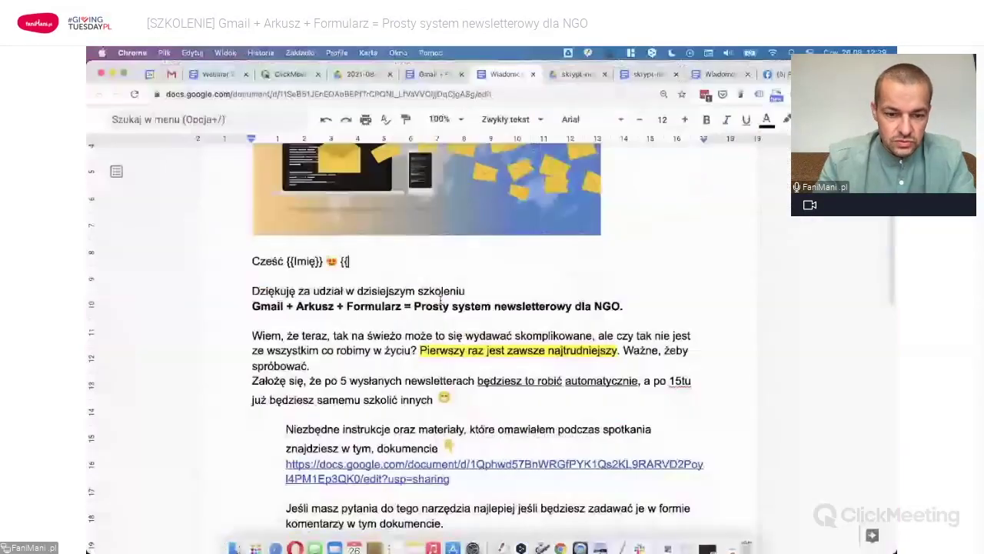
pyautogui.write('Darowizna')
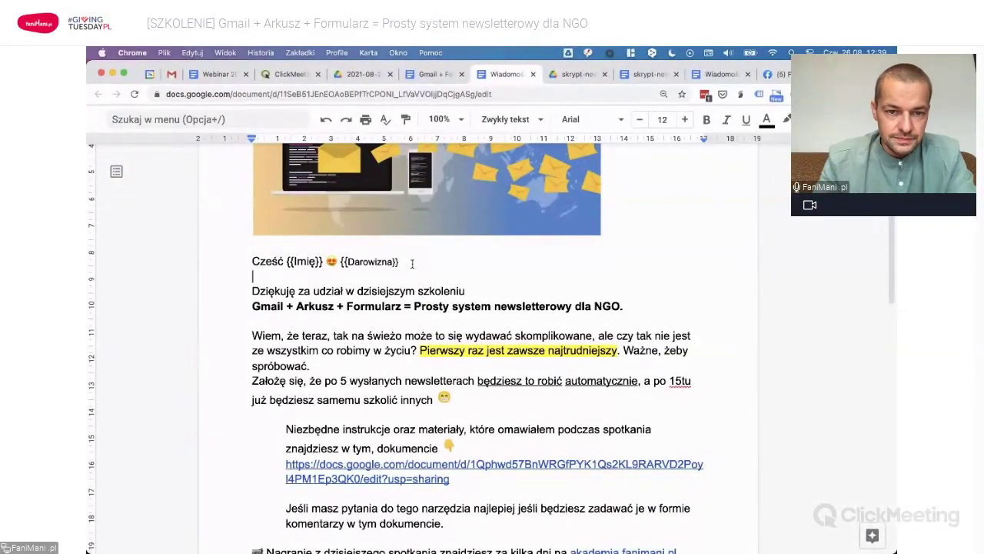
# Move {{Darowizna}} onto its own line and type 'Dziękujęmy za Twoją darowiznę' before it
pyautogui.click(351, 261)
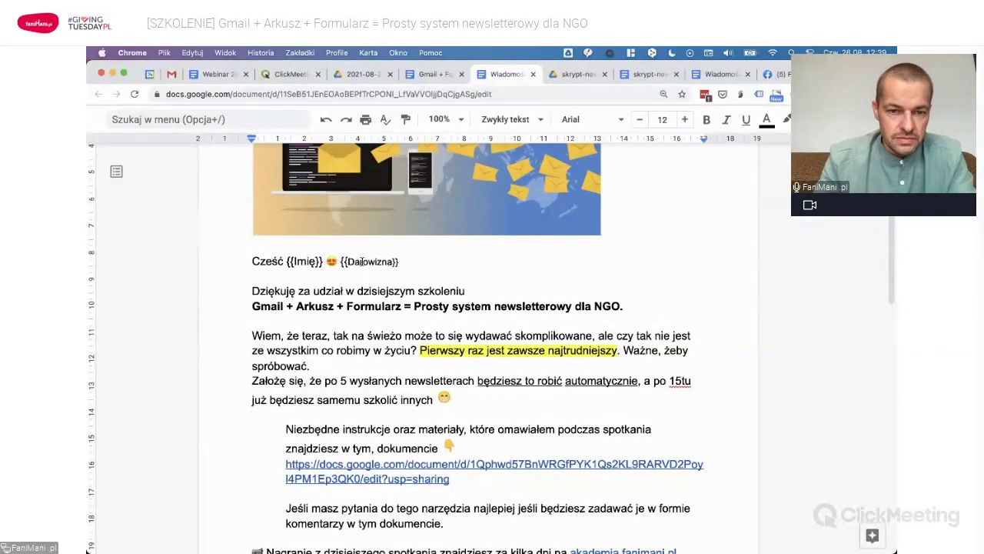
pyautogui.doubleClick(362, 261)
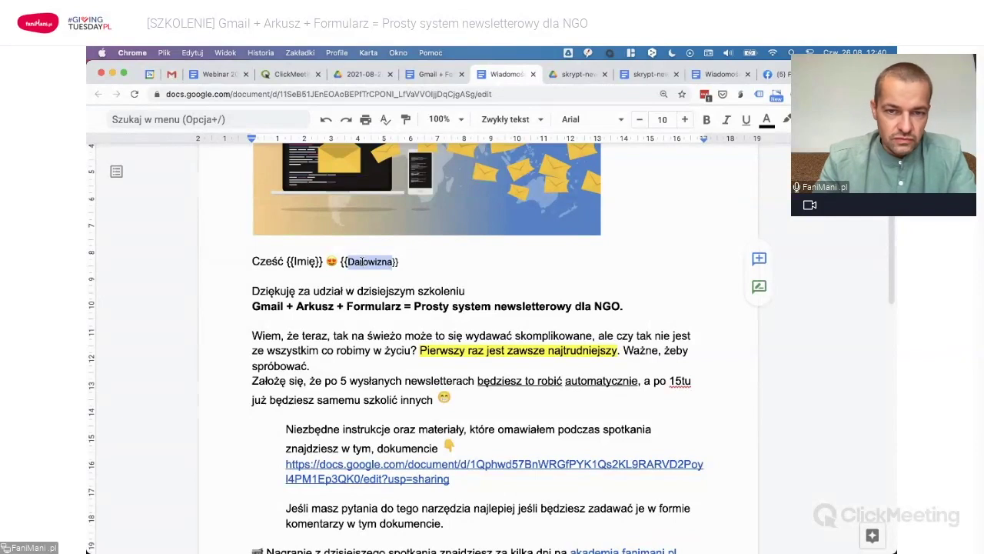
pyautogui.click(357, 272)
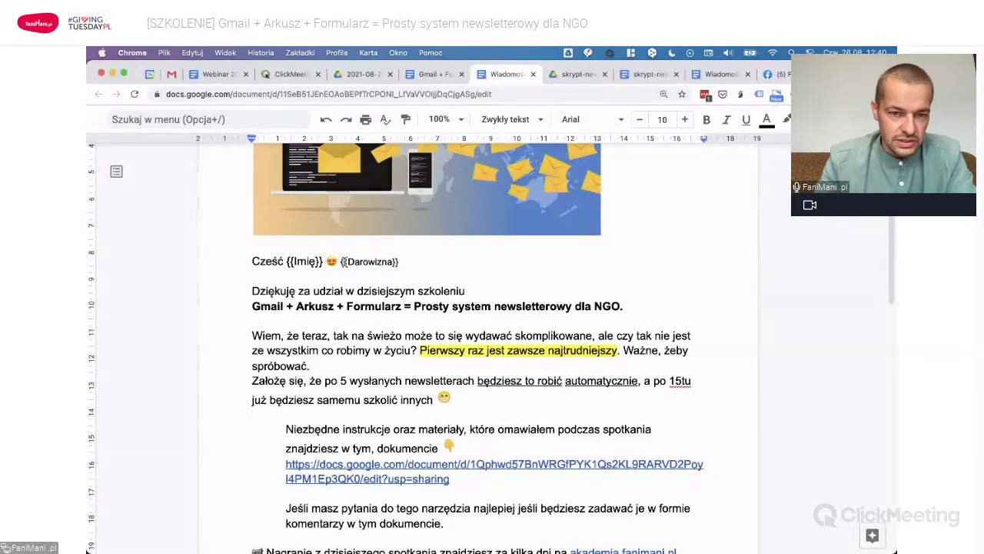
pyautogui.click(340, 261)
pyautogui.press('Return')
pyautogui.press('Return')
pyautogui.write('Dziękuję')
pyautogui.write('my za Twoj')
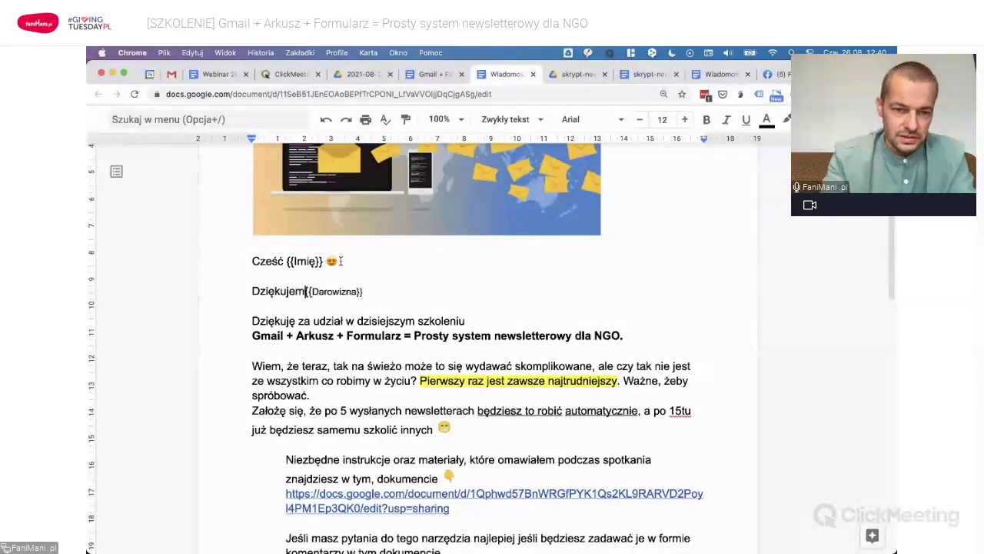
pyautogui.write('ą darowizn')
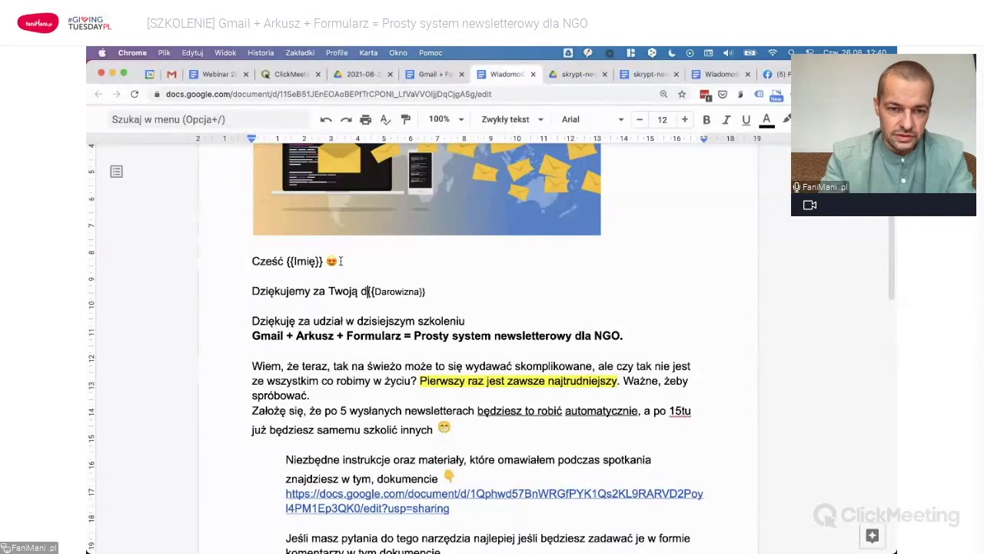
pyautogui.write('ę')
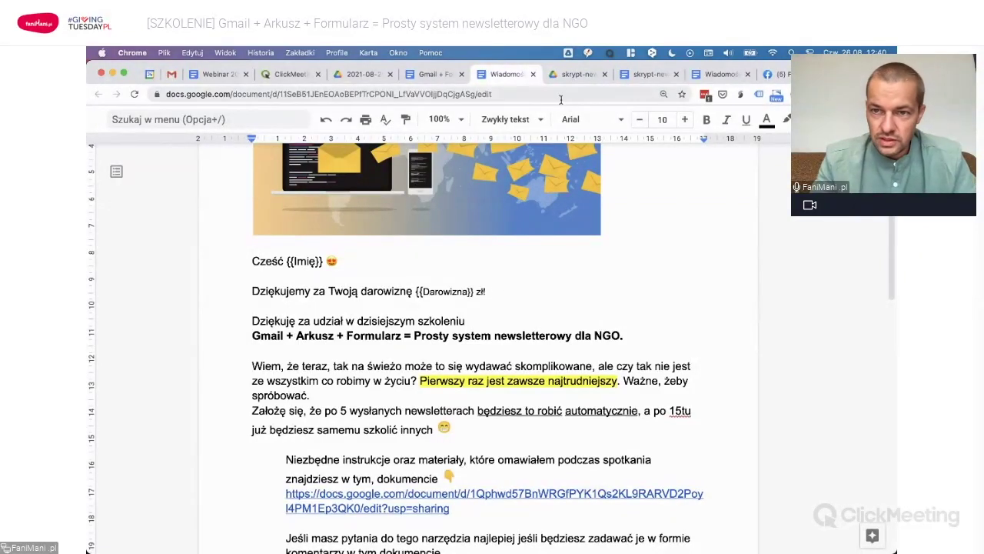
# Insert the 💪 flexed-biceps emoji into the address bar using the Emoji & Symbols picker
pyautogui.click(708, 55)
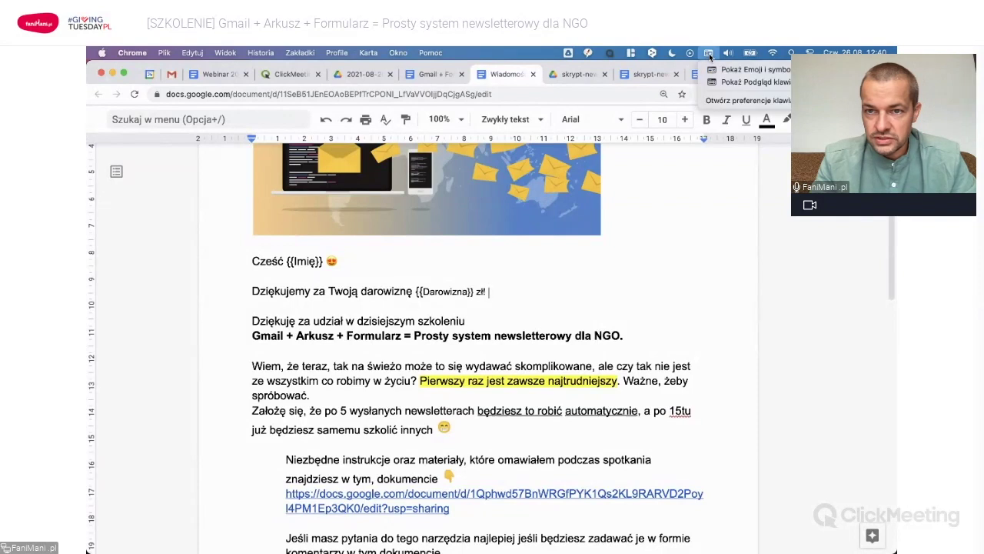
pyautogui.click(731, 71)
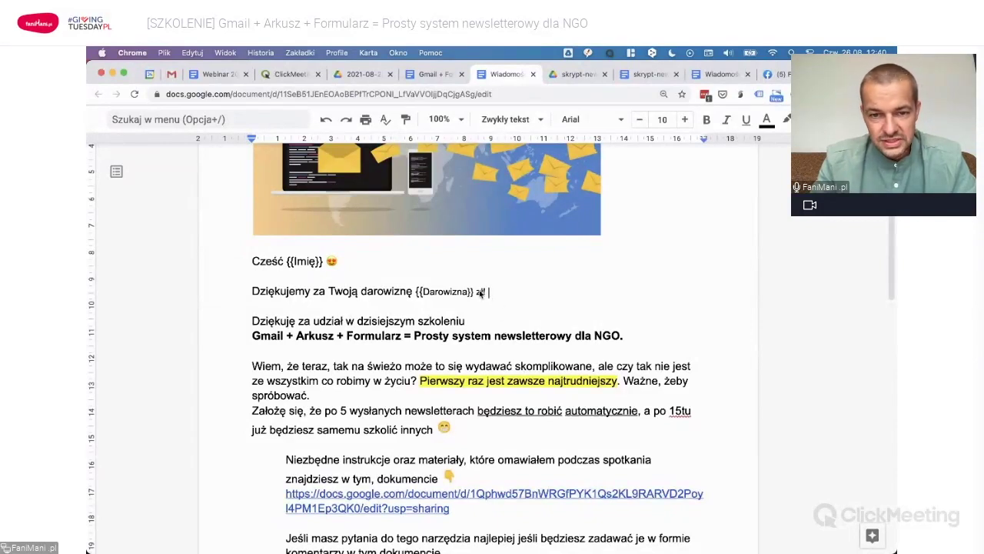
pyautogui.click(538, 92)
pyautogui.click(577, 93)
pyautogui.write('.')
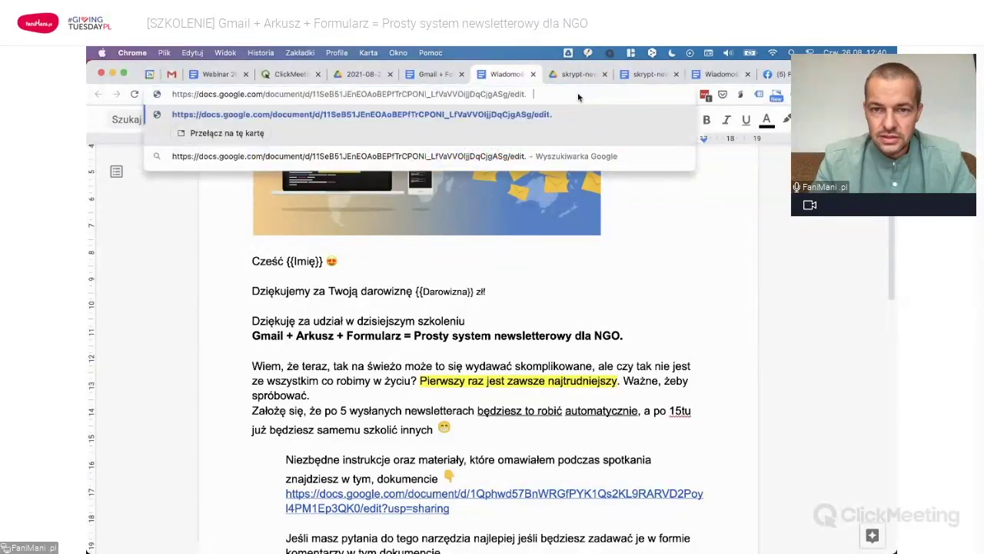
pyautogui.click(709, 54)
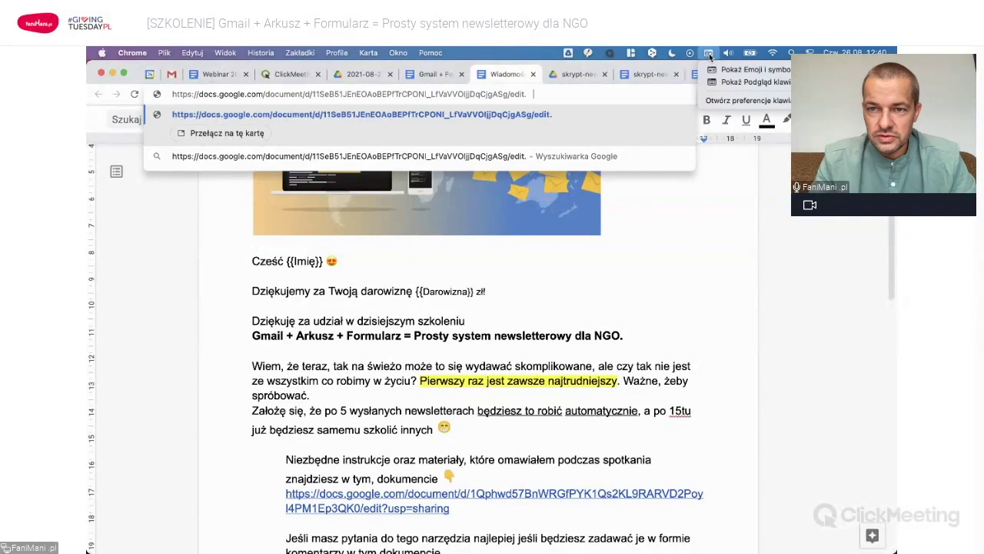
pyautogui.click(739, 70)
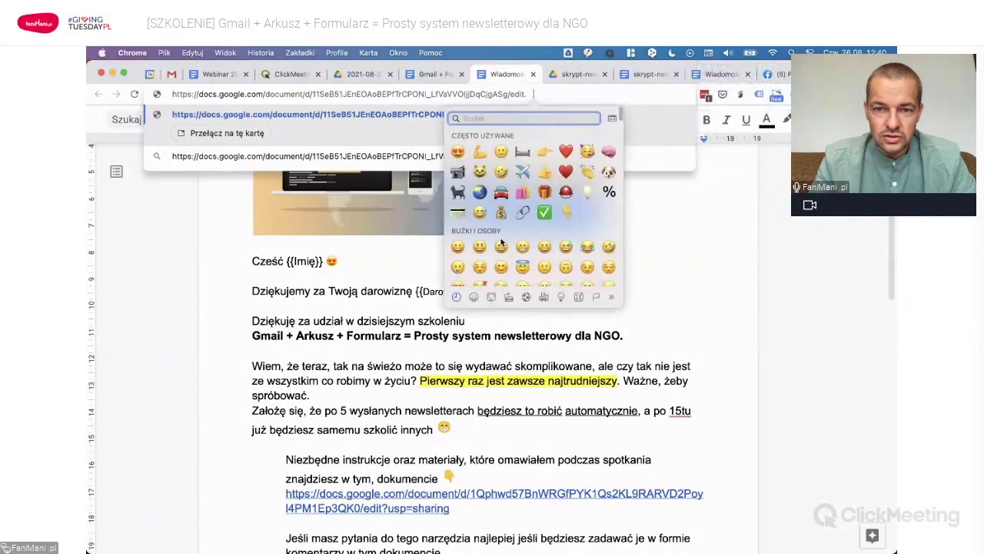
pyautogui.scroll(-3, 501, 238)
pyautogui.scroll(5, 501, 237)
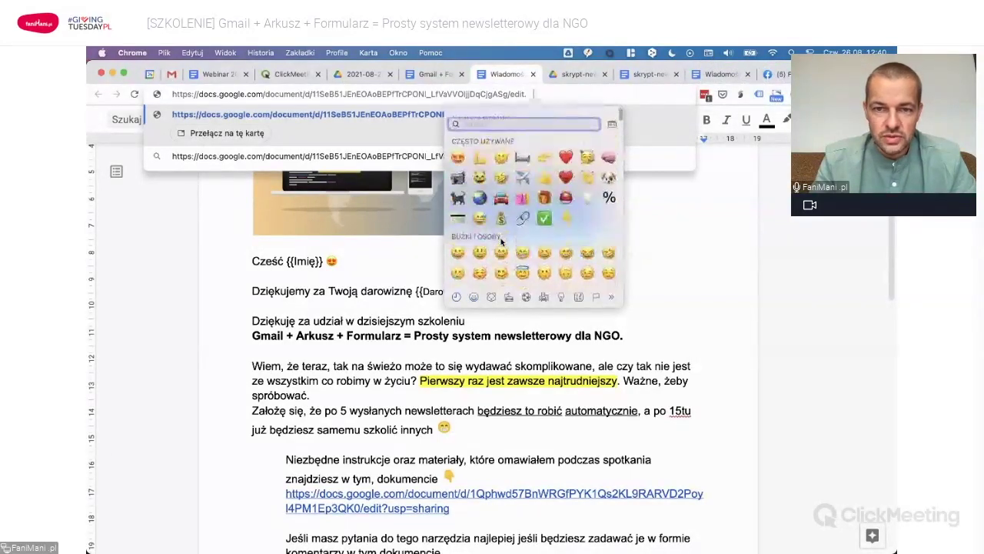
pyautogui.scroll(-3, 470, 153)
pyautogui.scroll(3, 477, 155)
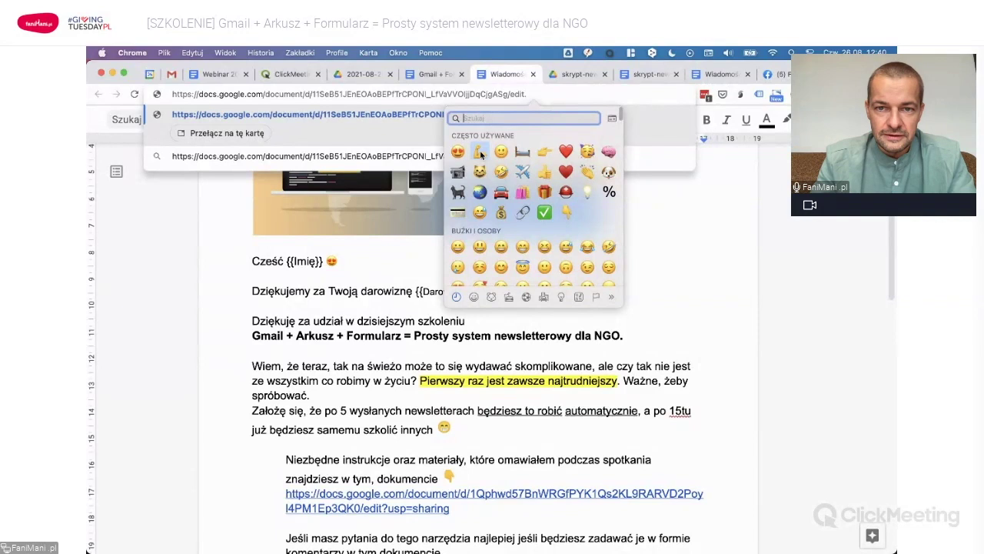
pyautogui.click(480, 152)
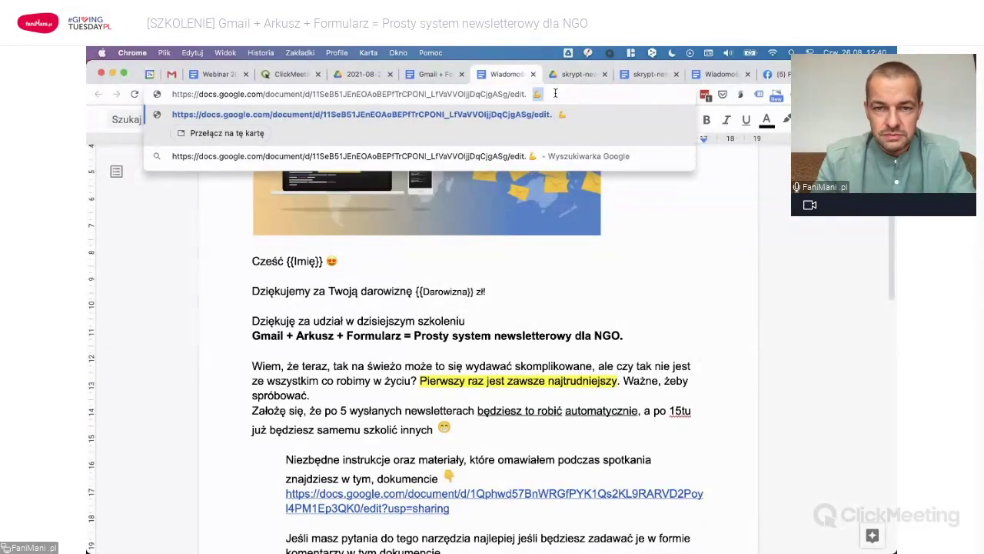
# Paste the 💪 emoji after 'zł!' at the end of the donation thank-you line
pyautogui.click(502, 290)
pyautogui.write('💪')
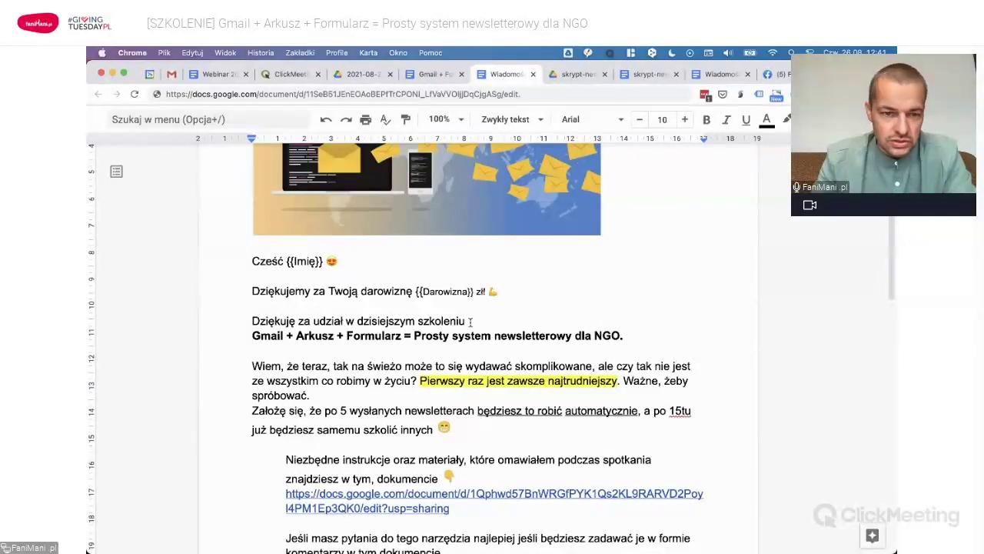
pyautogui.scroll(-1, 471, 321)
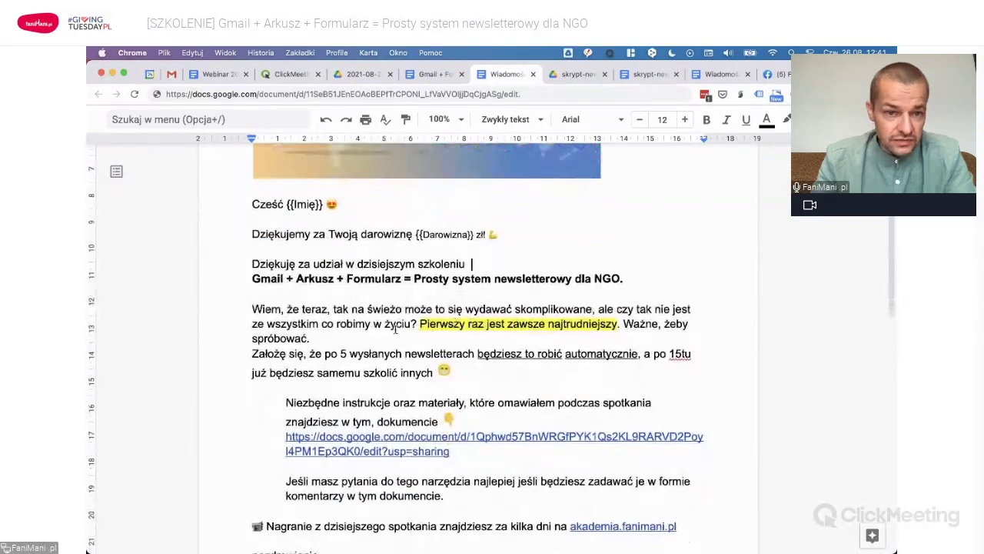
pyautogui.scroll(-1, 396, 284)
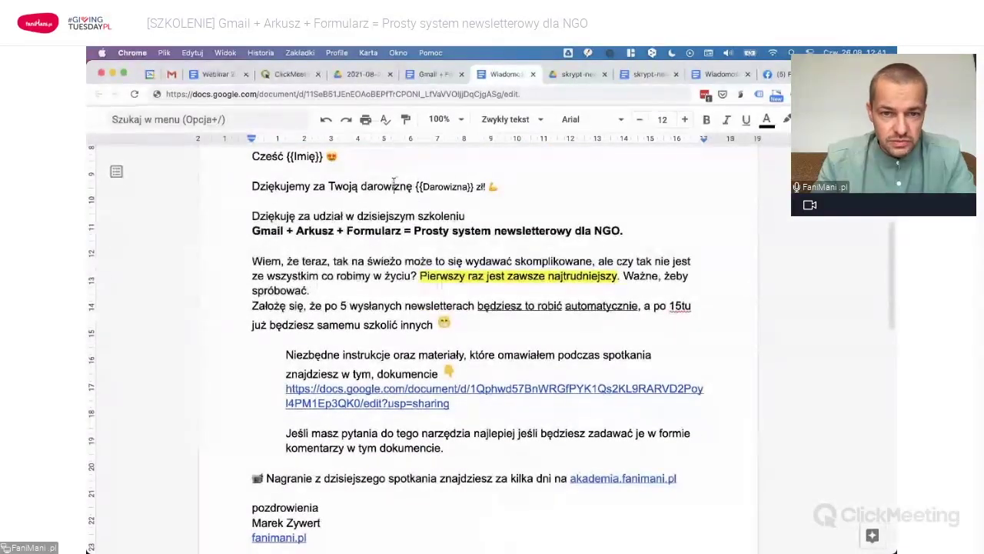
pyautogui.click(471, 187)
pyautogui.scroll(1, 470, 187)
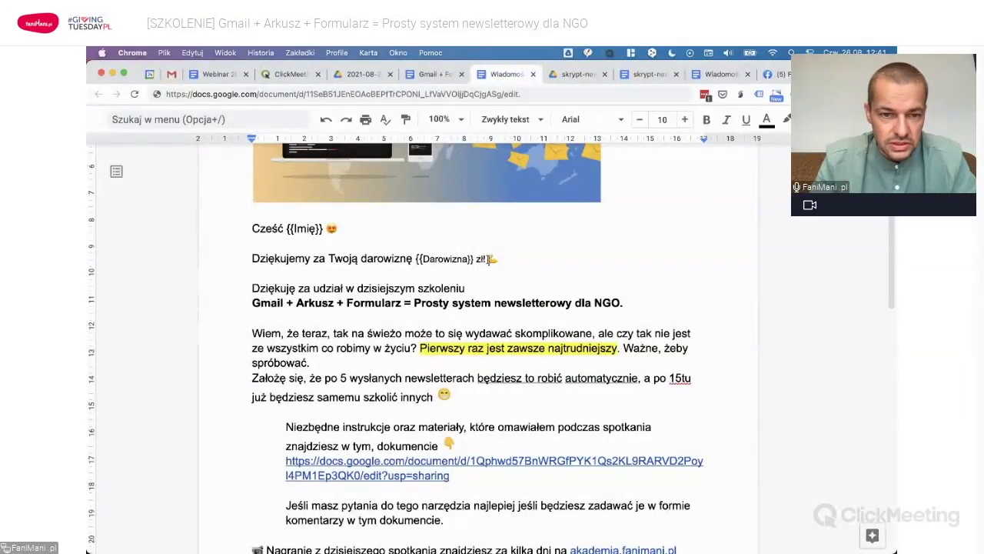
# Set the whole Dziękujemy thank-you line to font size 12
pyautogui.tripleClick(210, 263)
pyautogui.click(661, 121)
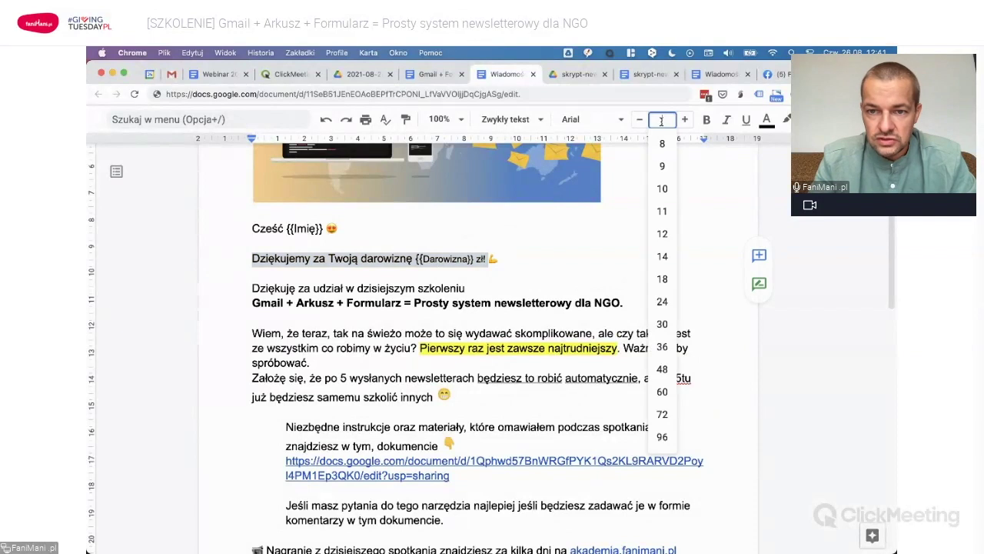
pyautogui.click(662, 233)
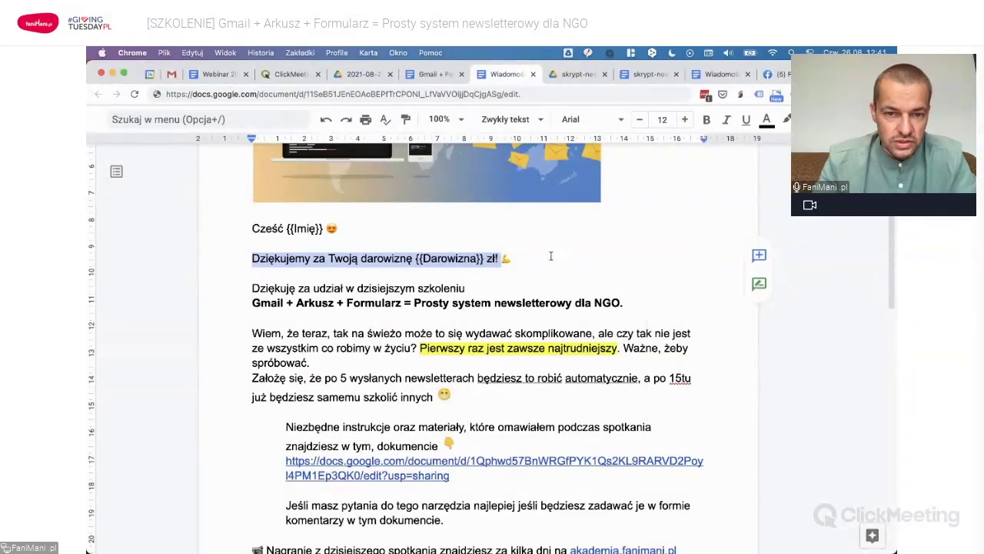
pyautogui.click(472, 266)
# Make the {{Darowizna}} placeholder, braces included, bold
pyautogui.doubleClick(453, 258)
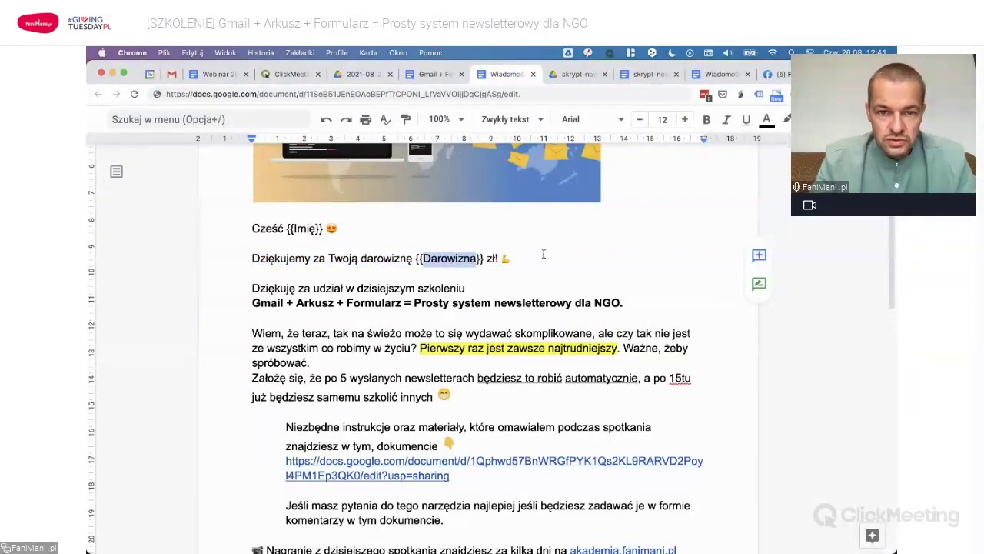
pyautogui.click(482, 259)
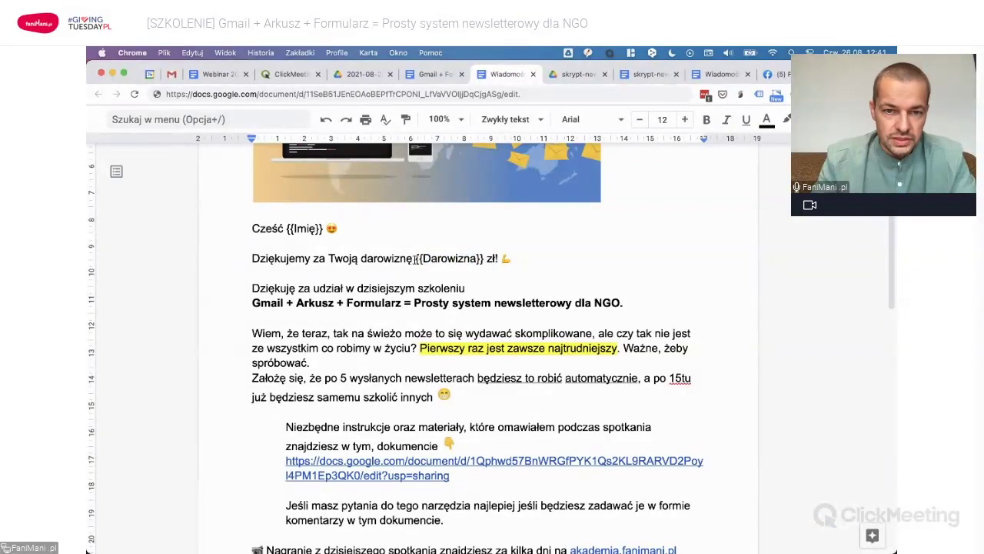
pyautogui.moveTo(415, 259); pyautogui.dragTo(484, 259)
pyautogui.hotkey('ctrl', 'b')
pyautogui.click(484, 270)
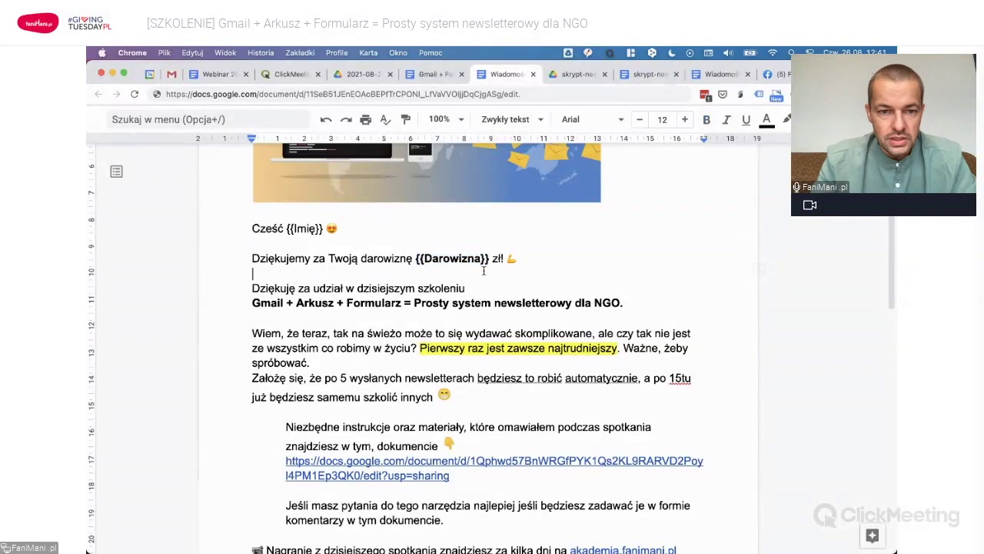
pyautogui.scroll(-2, 472, 319)
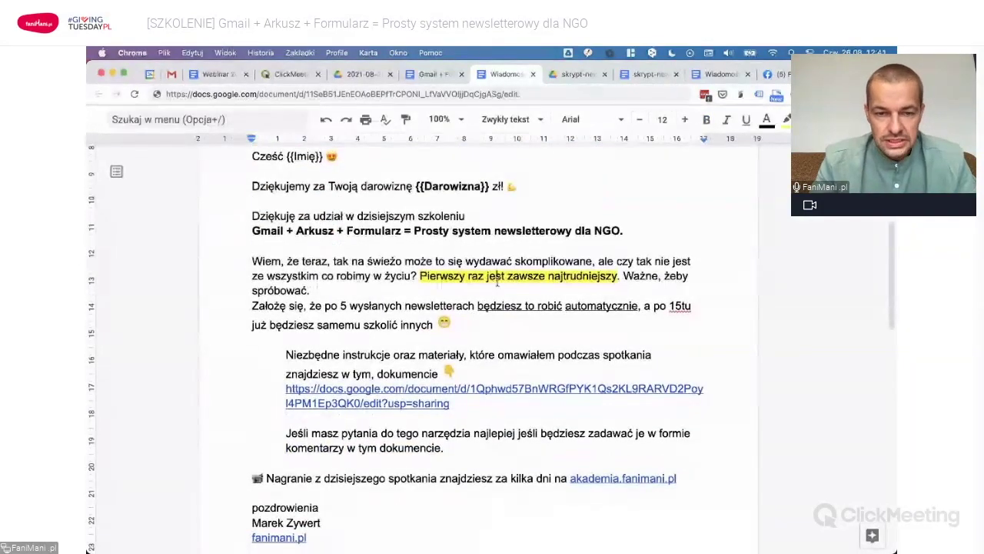
# Review the 'Pierwszy raz jest zawsze najtrudniejszy' sentence and the Niezbędne paragraph below
pyautogui.moveTo(420, 276); pyautogui.dragTo(613, 276)
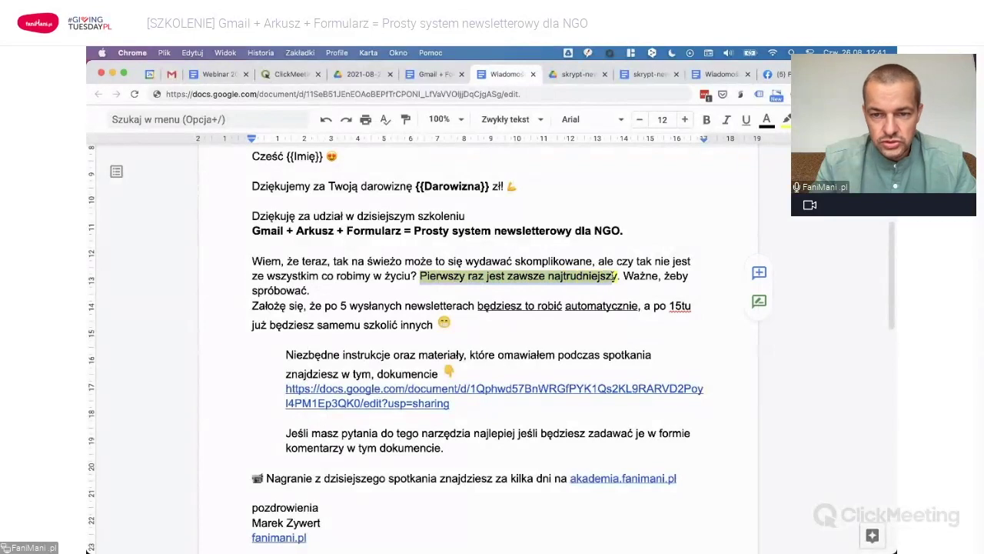
pyautogui.click(641, 275)
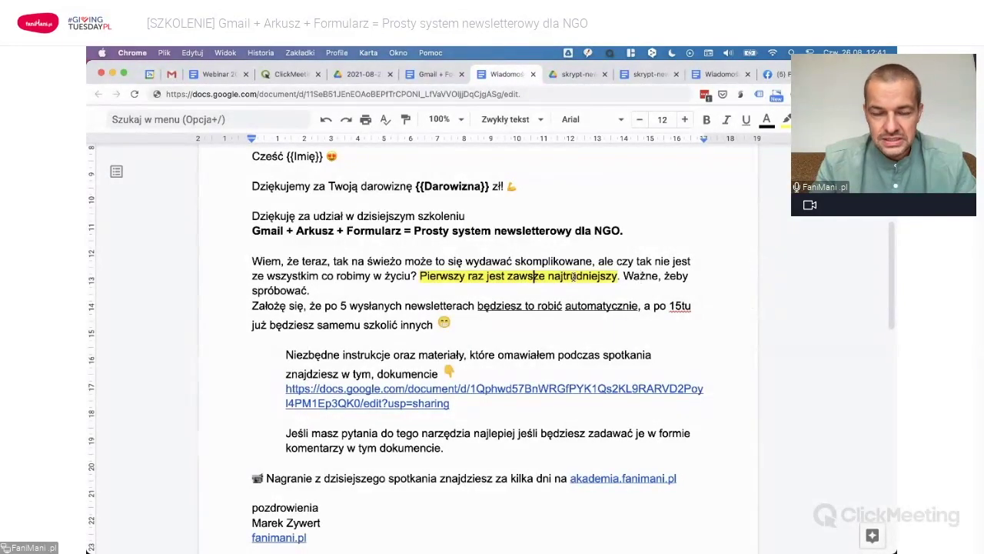
pyautogui.scroll(-2, 524, 275)
pyautogui.click(278, 286)
pyautogui.scroll(-2, 342, 377)
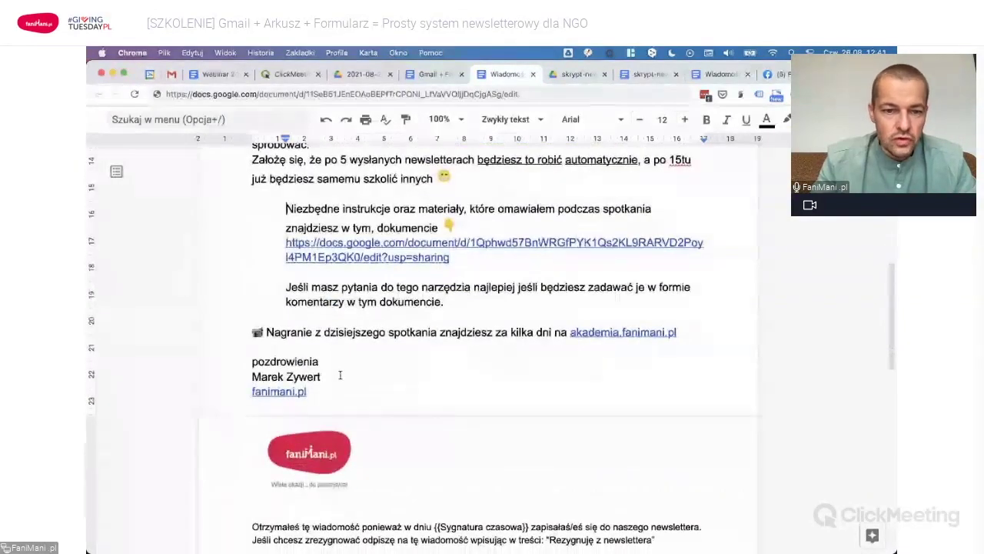
# Go to the footer and check the spreadsheet's Sygnatura czasowa column header
pyautogui.scroll(-7, 341, 377)
pyautogui.scroll(-1, 342, 378)
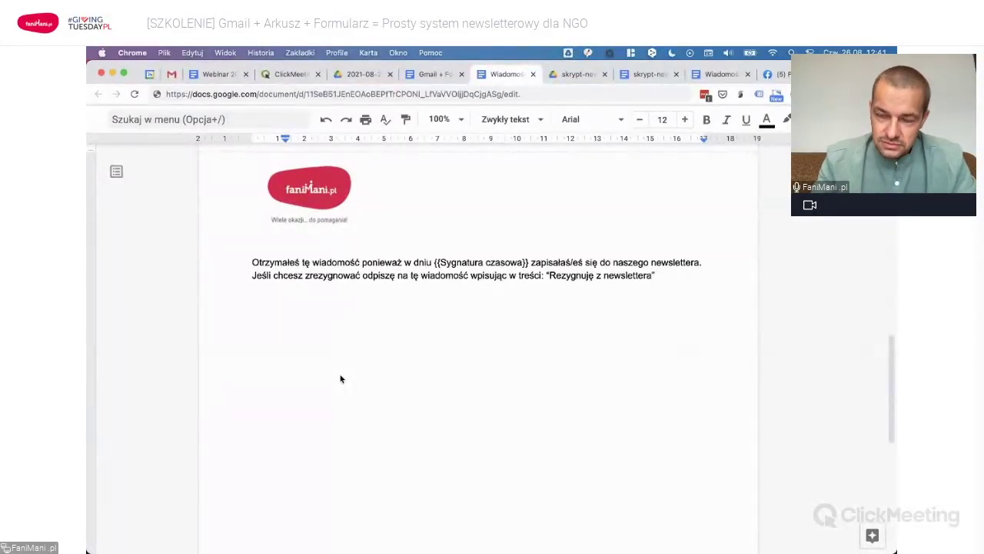
pyautogui.click(414, 265)
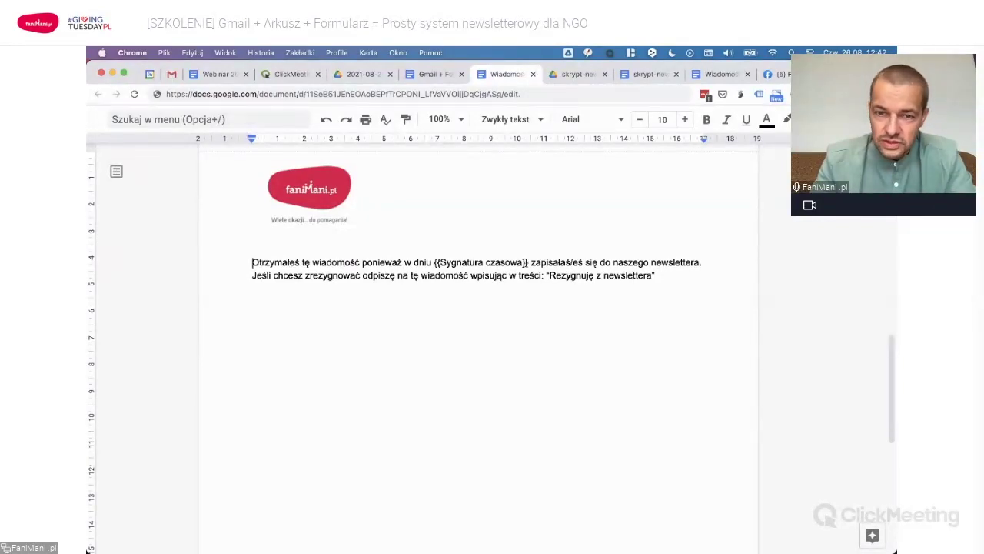
pyautogui.hotkey('ctrl', 'Up')
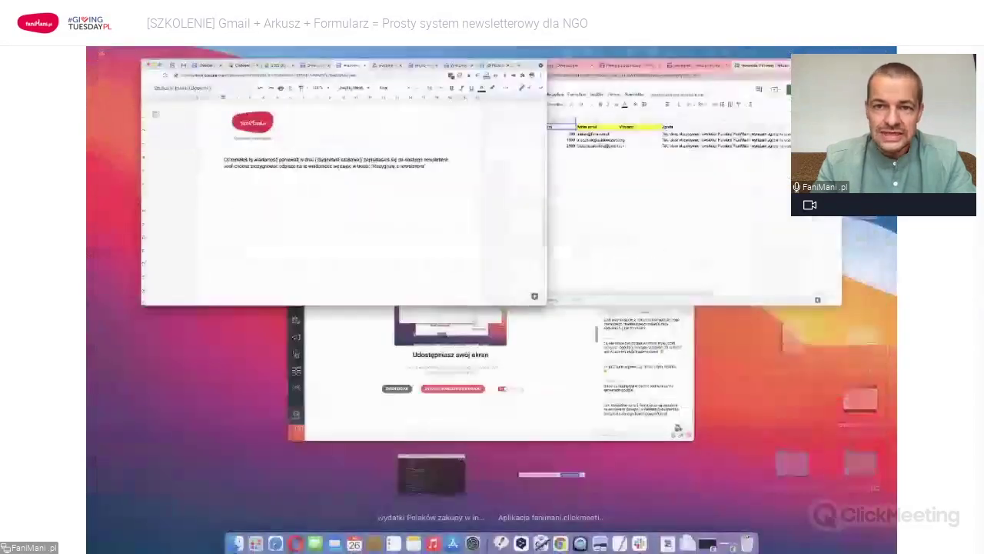
pyautogui.click(653, 154)
pyautogui.click(146, 200)
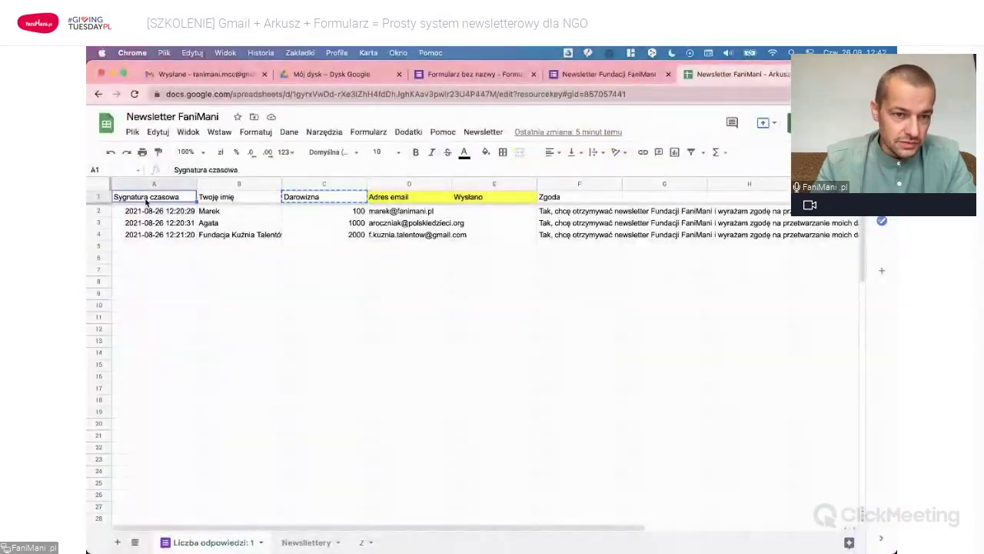
pyautogui.hotkey('ctrl', 'Up')
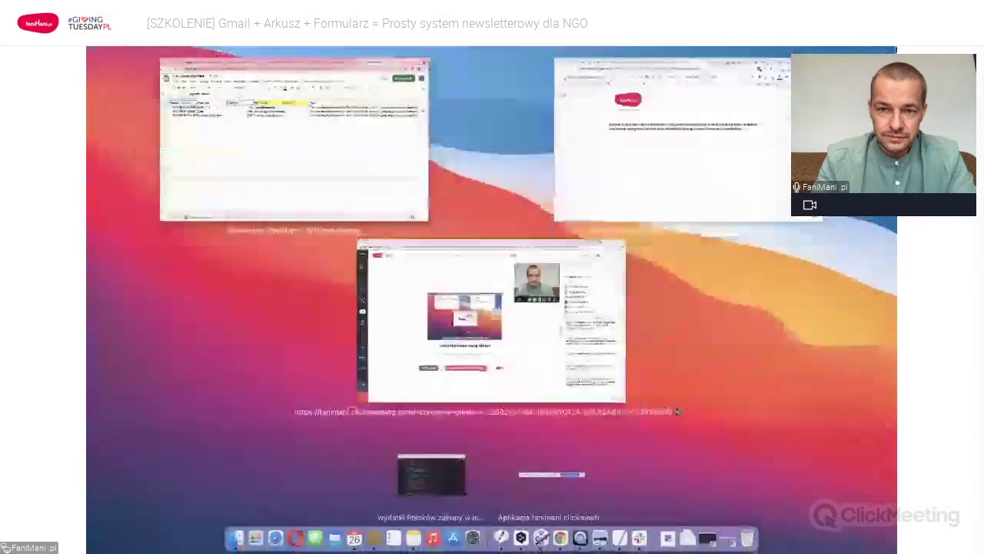
pyautogui.click(684, 176)
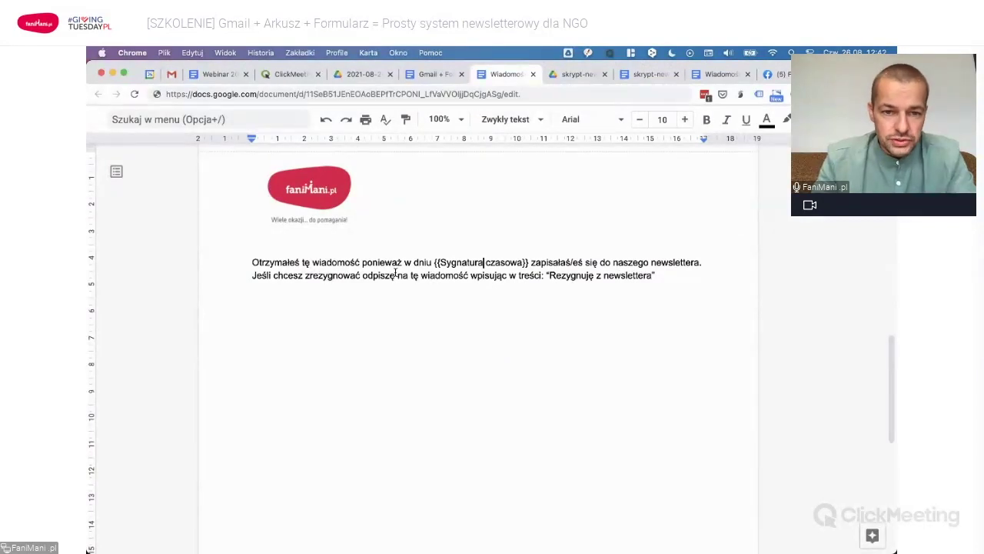
# Insert 'prosz' after 'odpisz' so the footer reads 'odpisz proszę na tę wiadomość'
pyautogui.write('proszę')
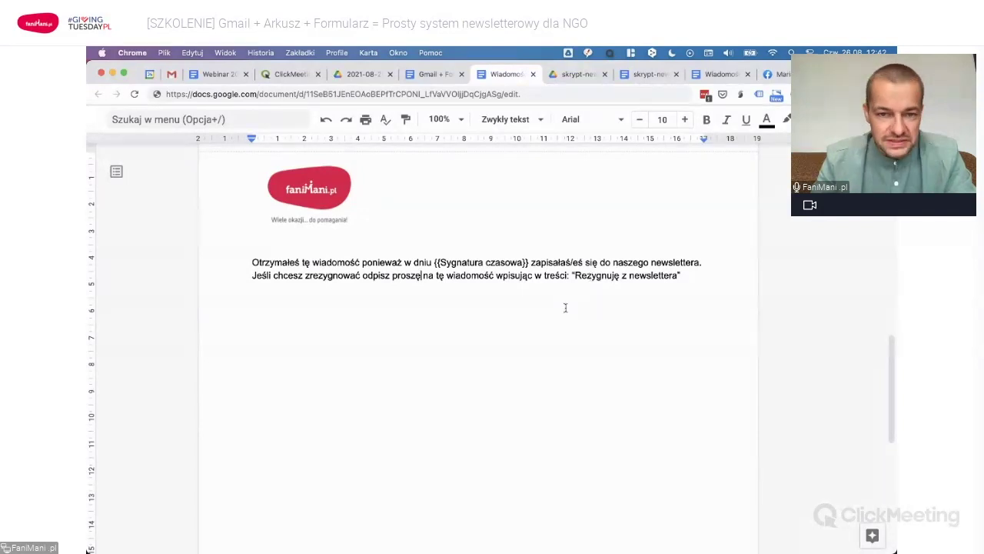
pyautogui.scroll(6, 565, 307)
pyautogui.scroll(10, 554, 316)
pyautogui.scroll(-2, 508, 339)
pyautogui.click(495, 344)
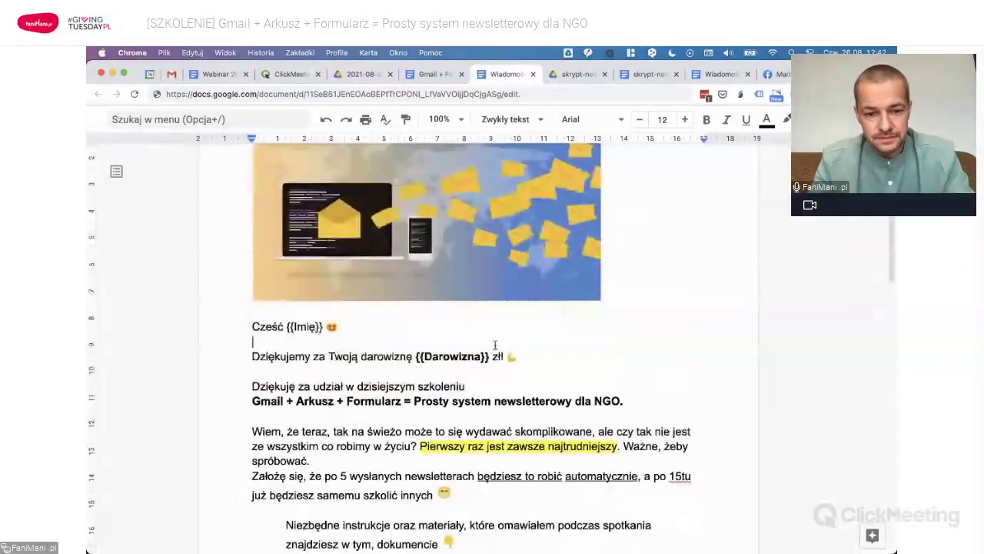
# Copy the whole newsletter document and paste it over the Gmail draft's old body
pyautogui.press('super+a')
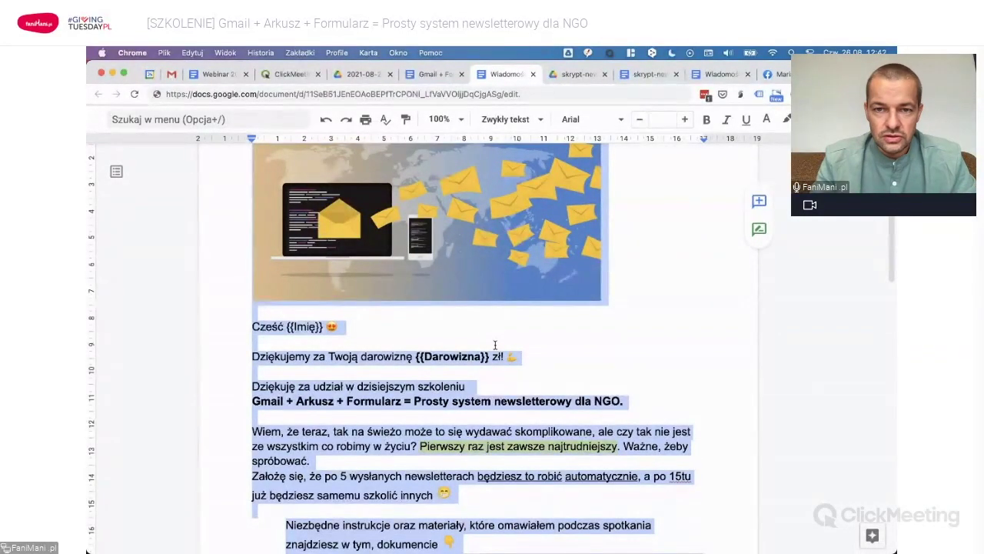
pyautogui.hotkey('ctrl', 'Up')
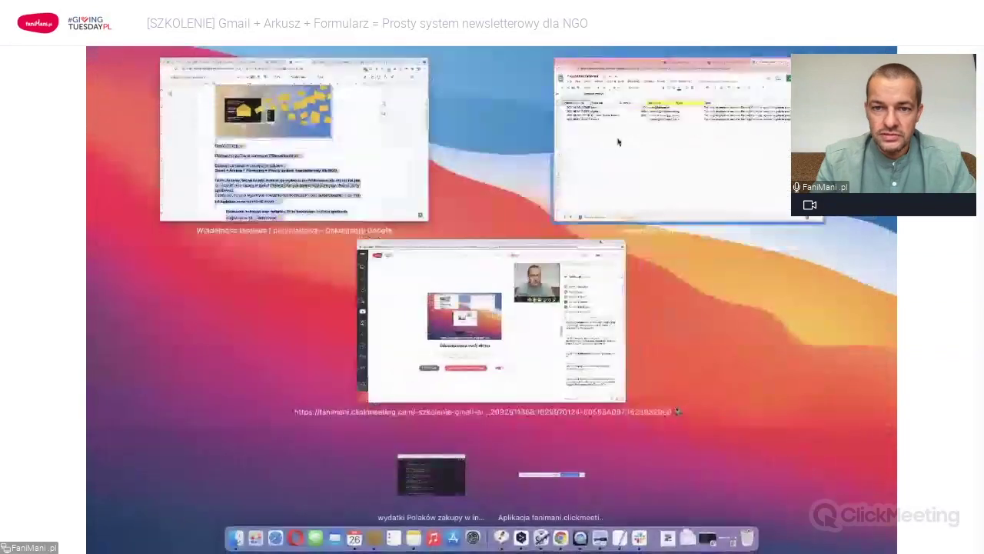
pyautogui.click(617, 138)
pyautogui.click(219, 74)
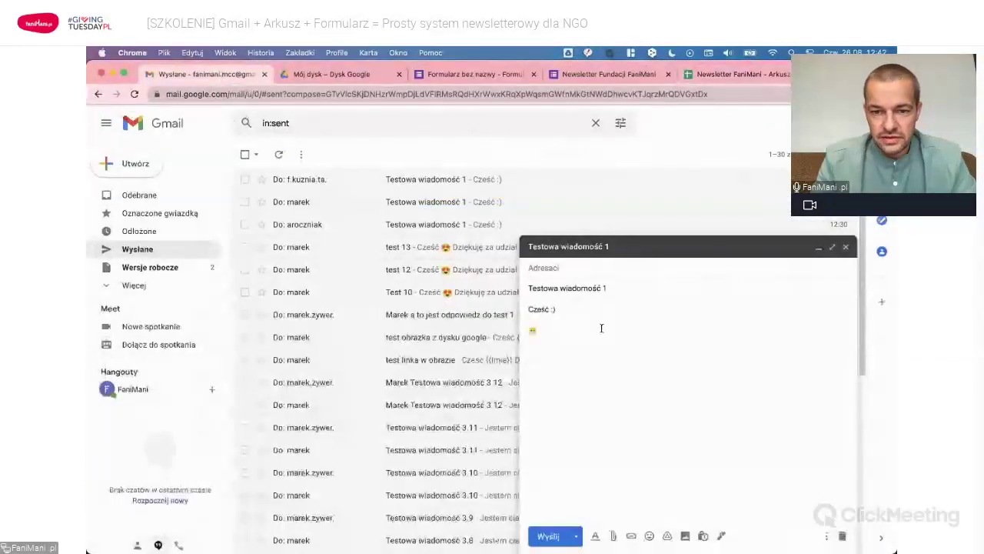
pyautogui.press('BackSpace')
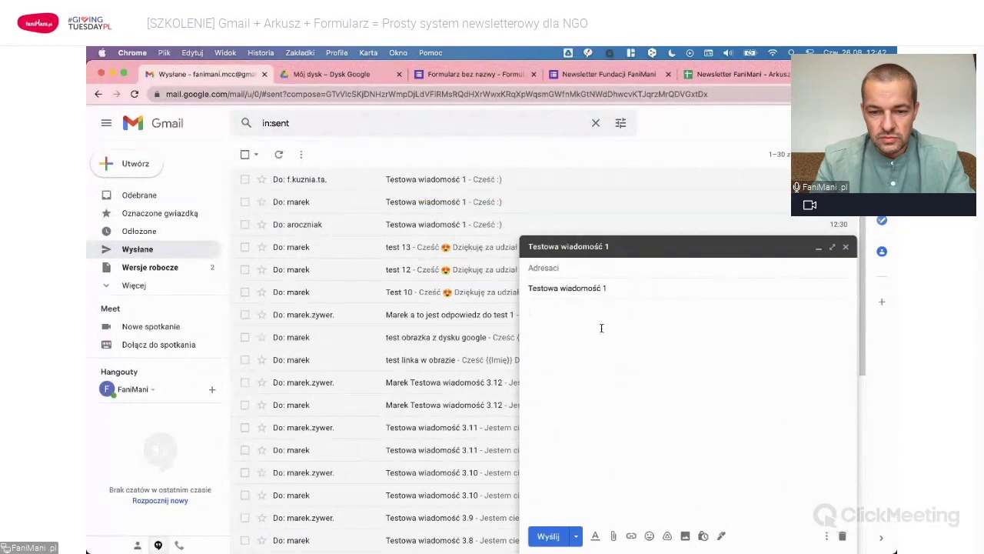
pyautogui.press('super+v')
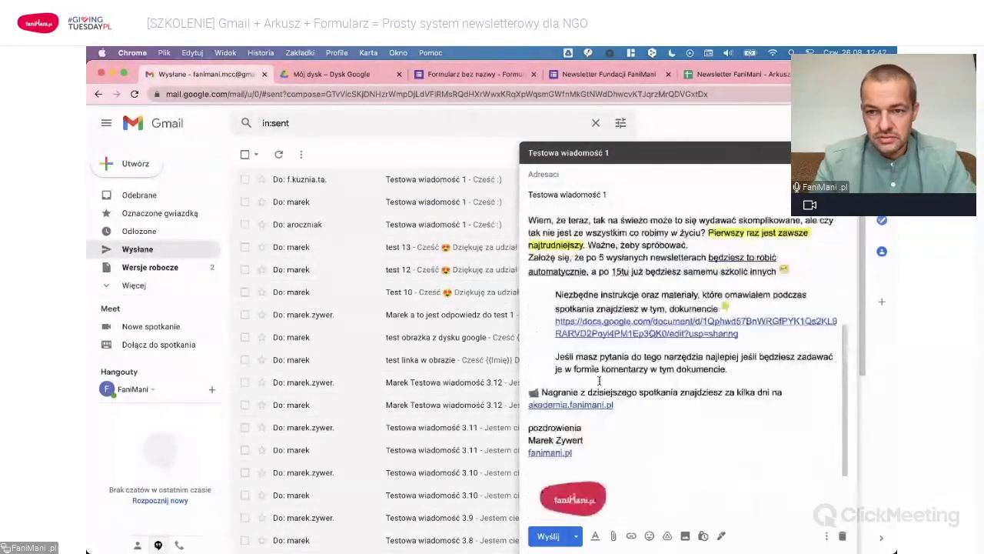
# Change the draft subject's number from 1 to 2, making it 'Testowa wiadomość 2'
pyautogui.scroll(5, 599, 380)
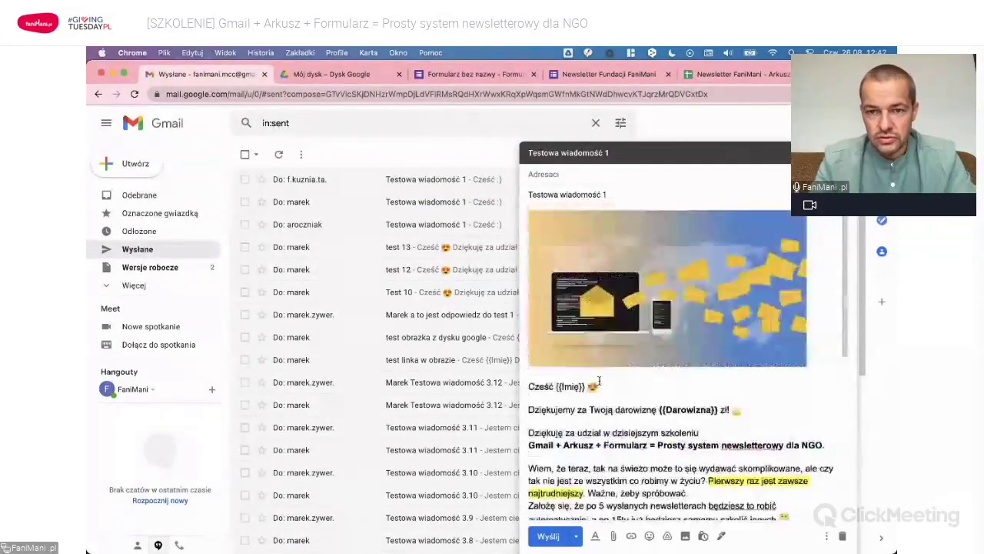
pyautogui.click(632, 195)
pyautogui.press('BackSpace')
pyautogui.write('2')
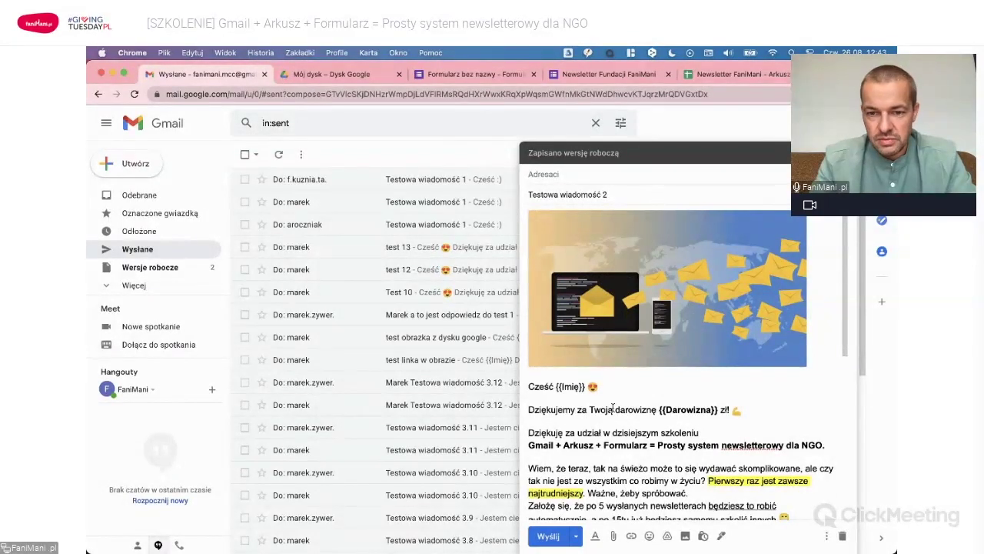
pyautogui.scroll(-2, 613, 407)
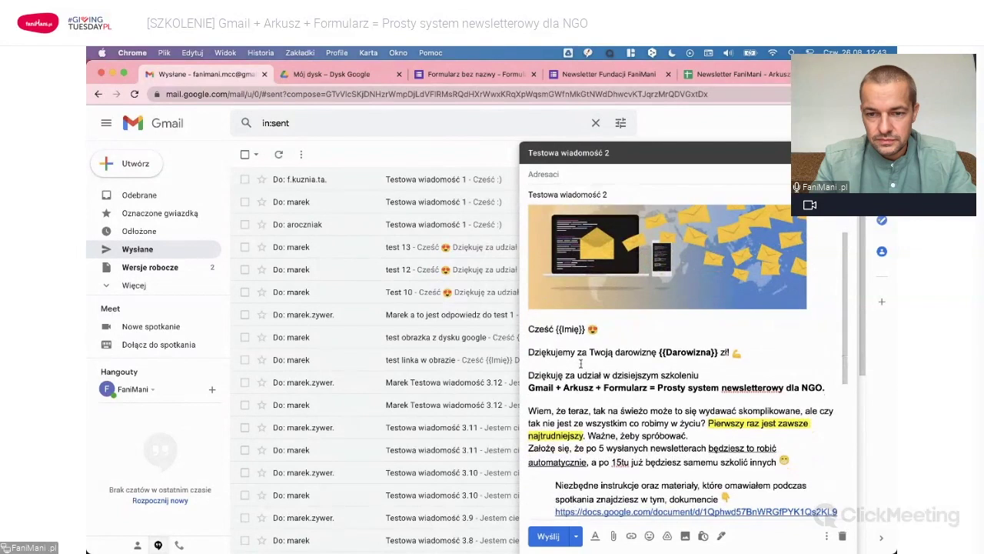
pyautogui.scroll(-2, 581, 364)
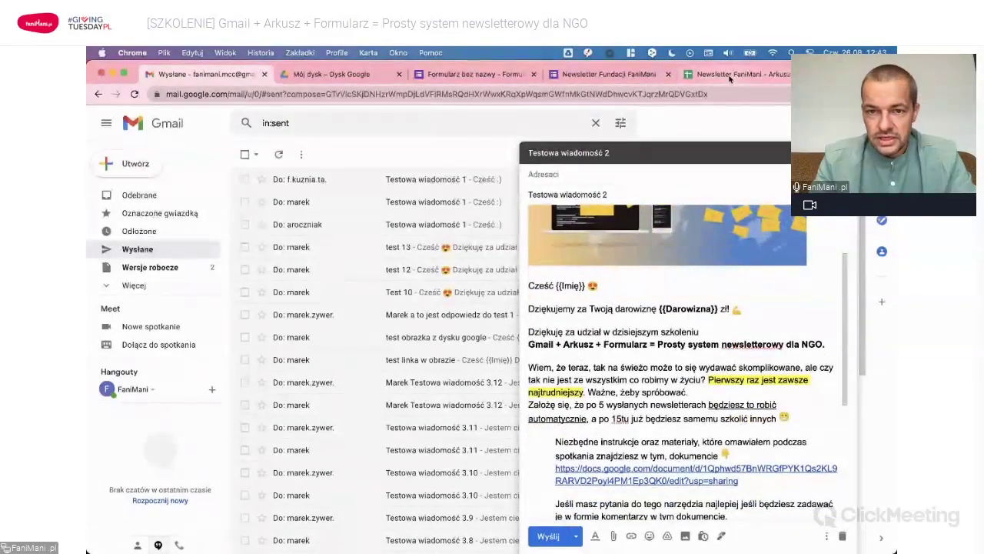
# Put x in Wysłano cells E3–E5, leaving row 2 unsent, then return to the Gmail draft
pyautogui.click(730, 75)
pyautogui.click(516, 223)
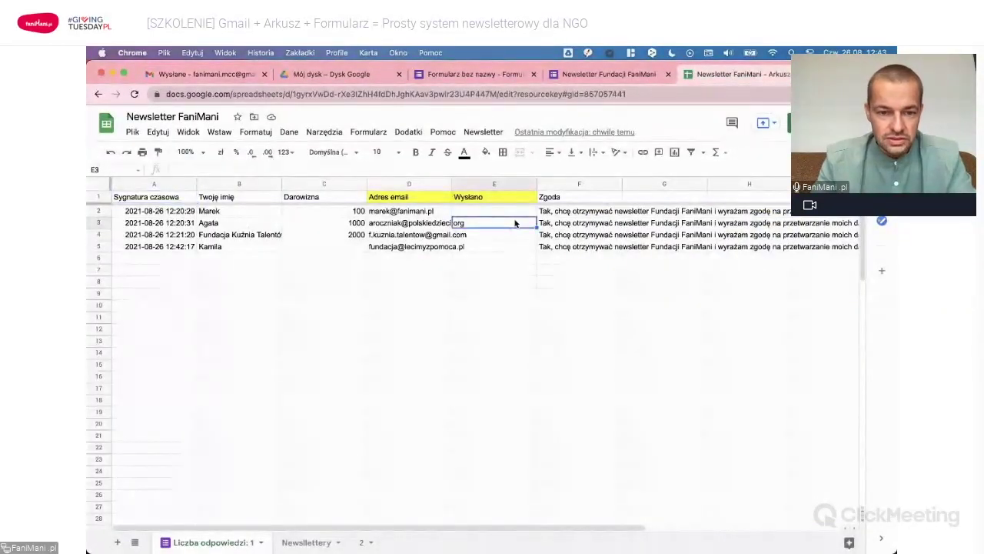
pyautogui.write('x')
pyautogui.press('Return')
pyautogui.write('x')
pyautogui.press('Return')
pyautogui.write('x')
pyautogui.press('Return')
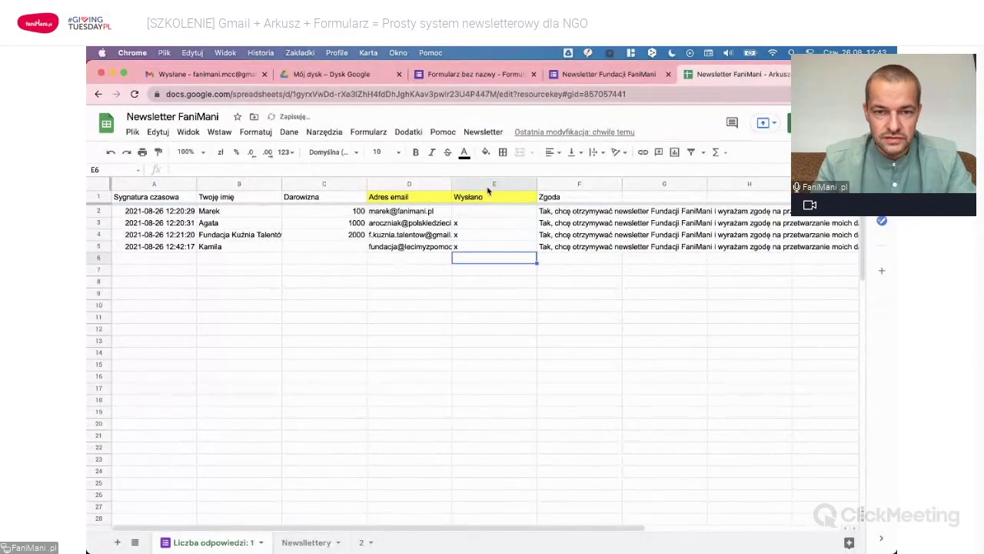
pyautogui.click(484, 216)
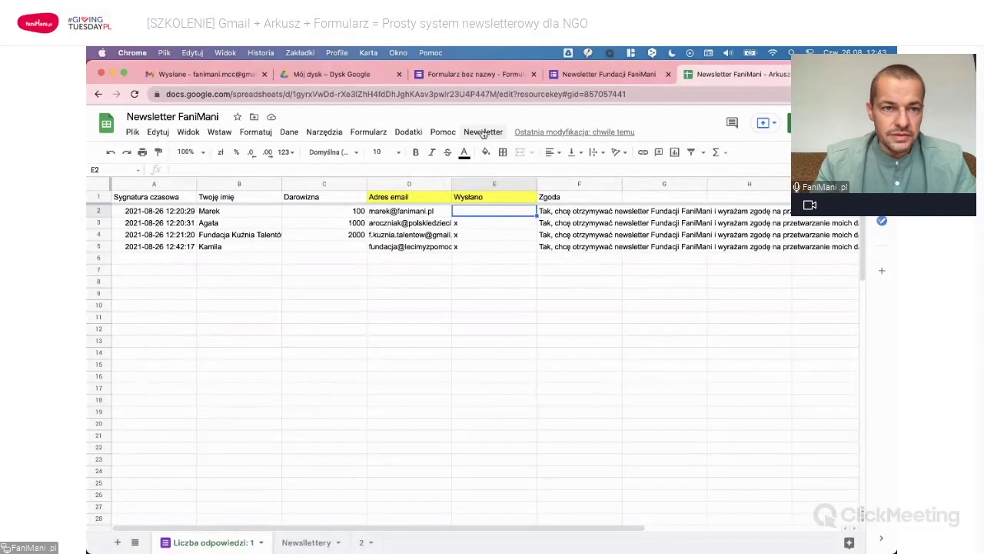
pyautogui.click(198, 74)
pyautogui.click(623, 195)
pyautogui.tripleClick(623, 194)
pyautogui.press('super+c')
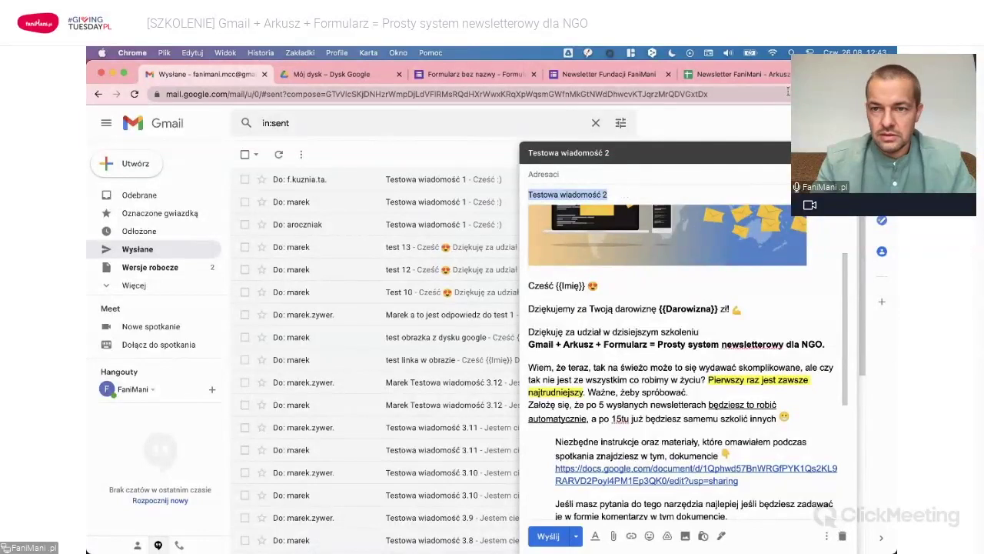
pyautogui.click(762, 74)
pyautogui.click(490, 135)
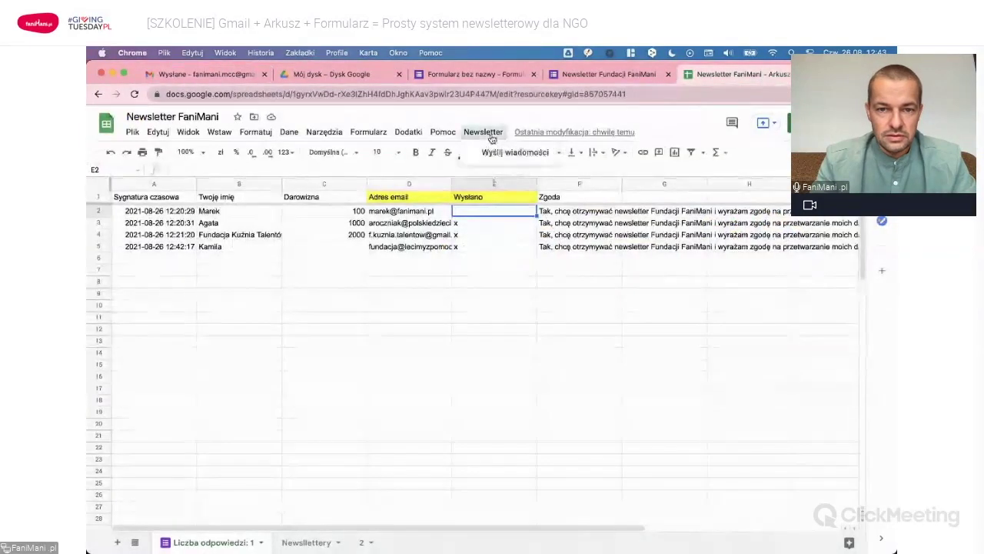
pyautogui.click(506, 152)
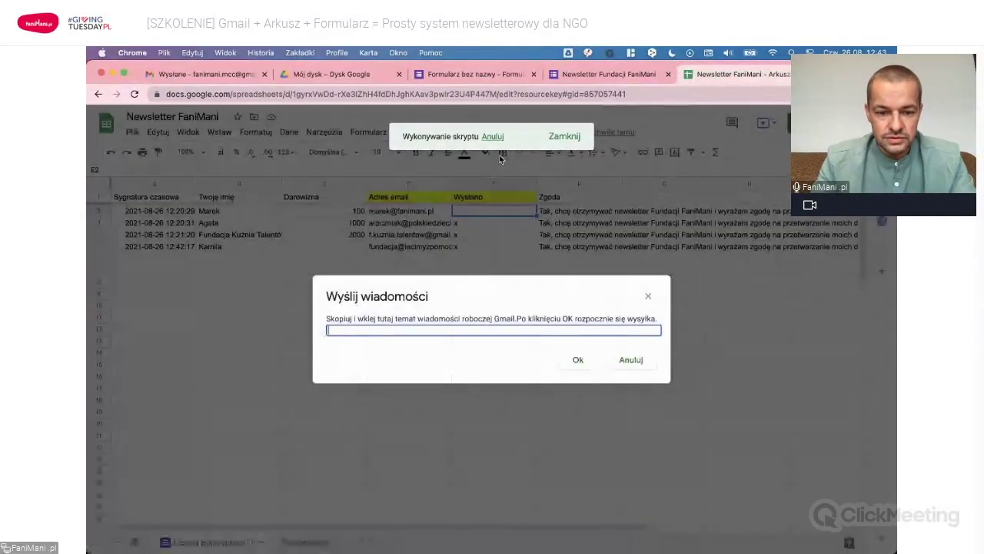
pyautogui.press('super+v')
pyautogui.click(577, 359)
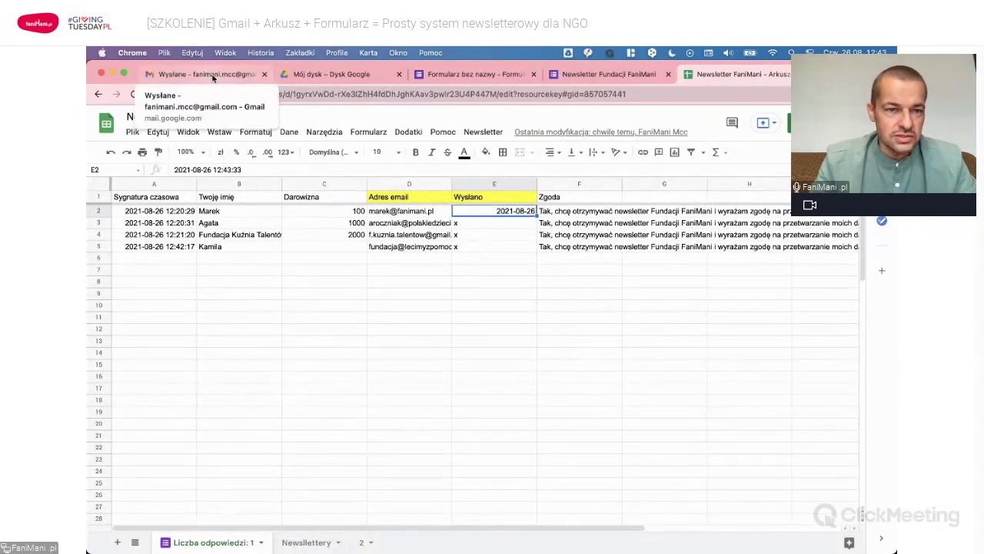
pyautogui.click(214, 74)
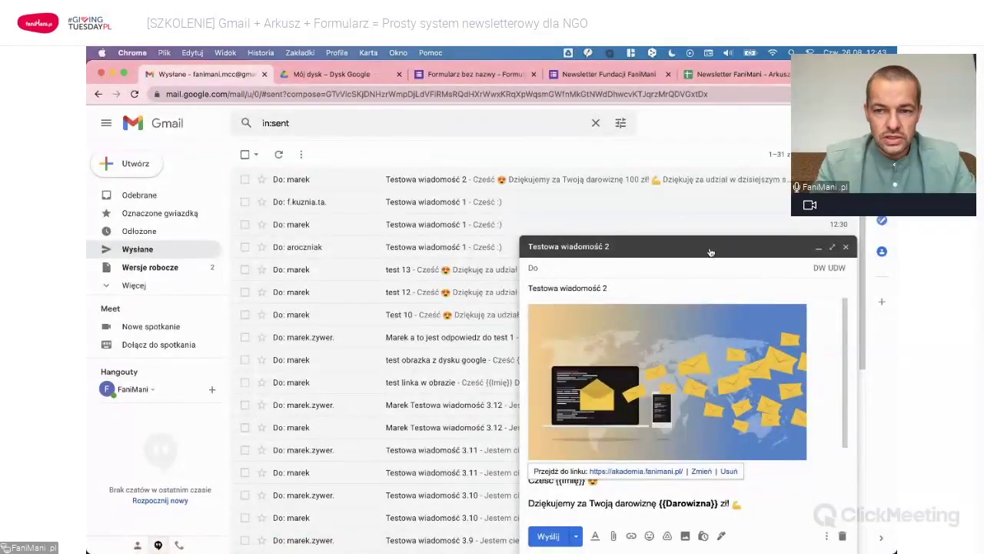
# Close the draft and open the sent Testowa wiadomość 2 message from Sent mail
pyautogui.click(846, 247)
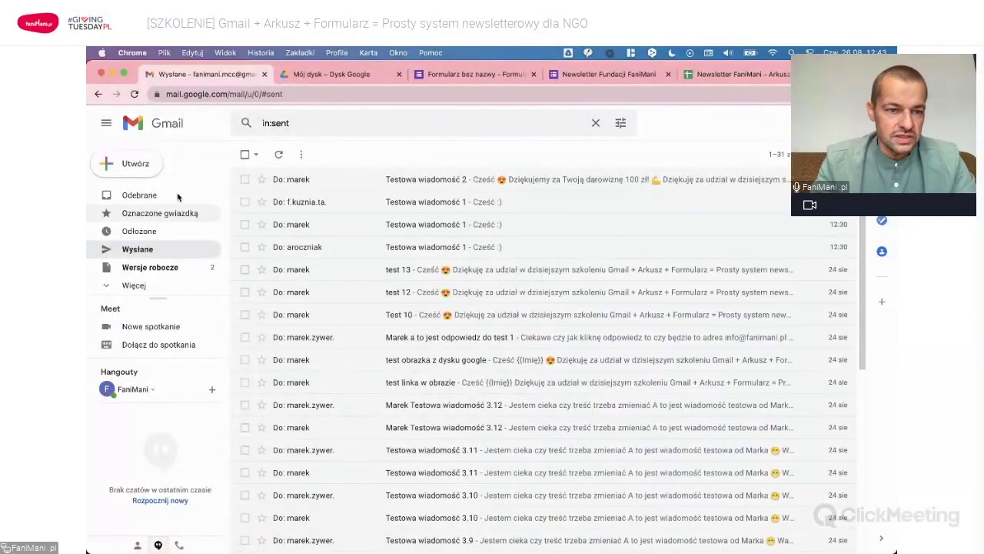
pyautogui.click(156, 267)
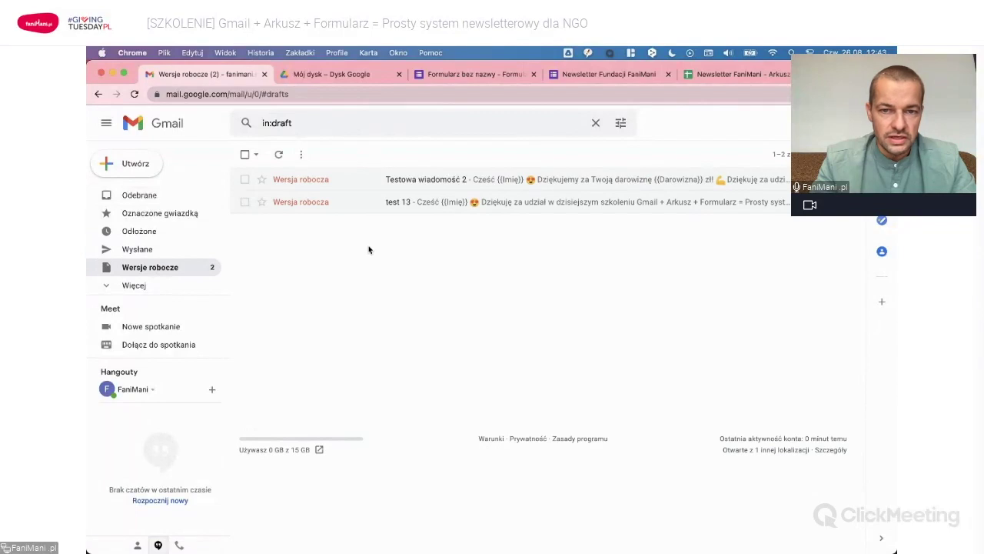
pyautogui.click(435, 181)
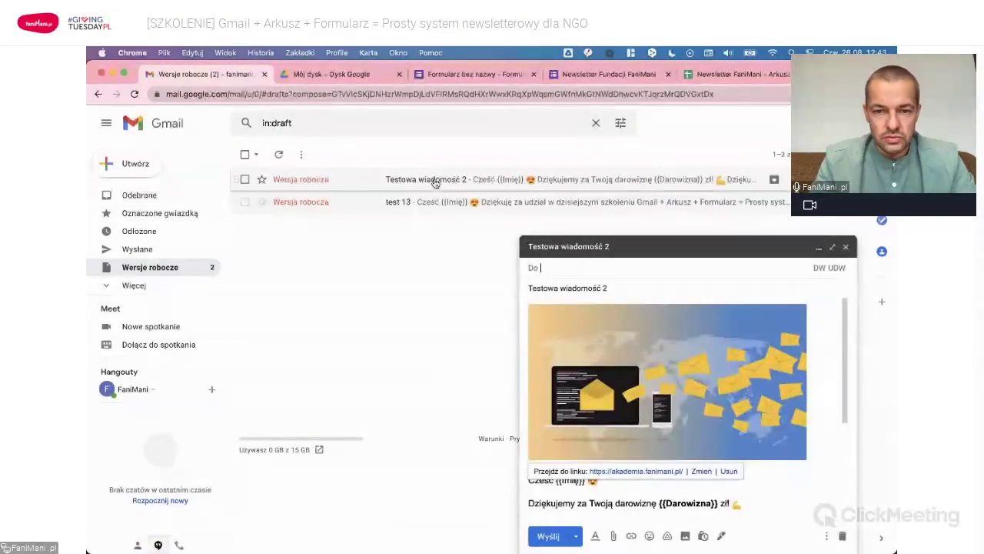
pyautogui.click(846, 247)
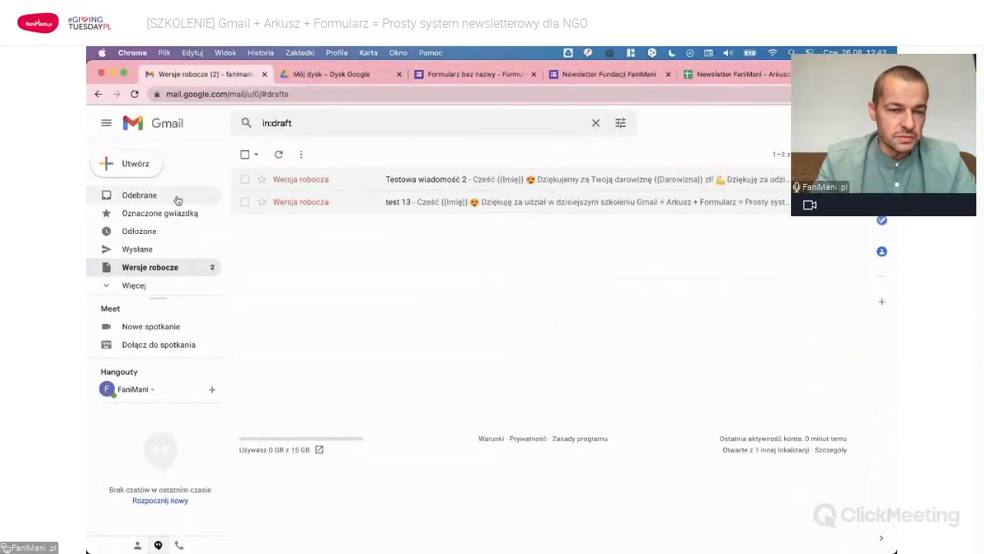
pyautogui.click(175, 194)
pyautogui.click(136, 248)
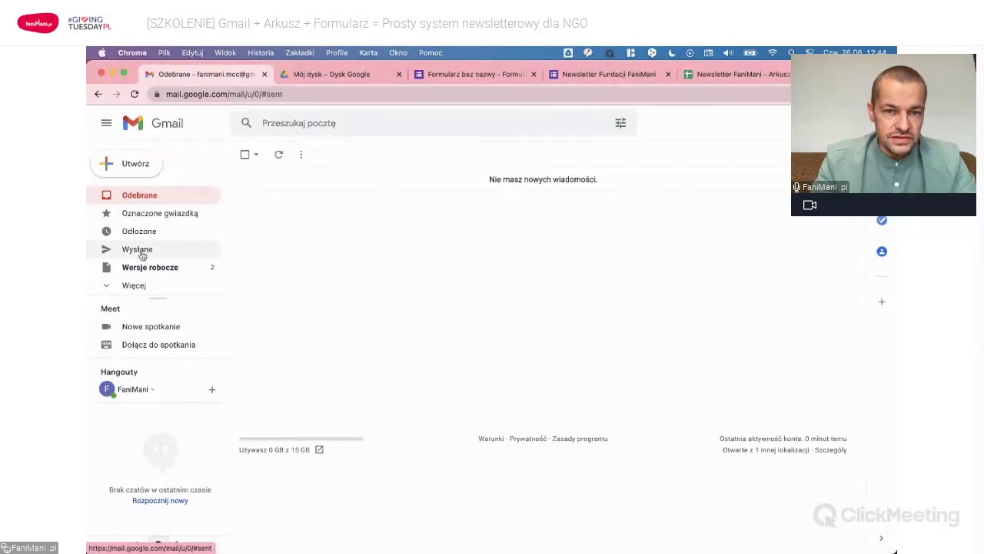
pyautogui.click(440, 183)
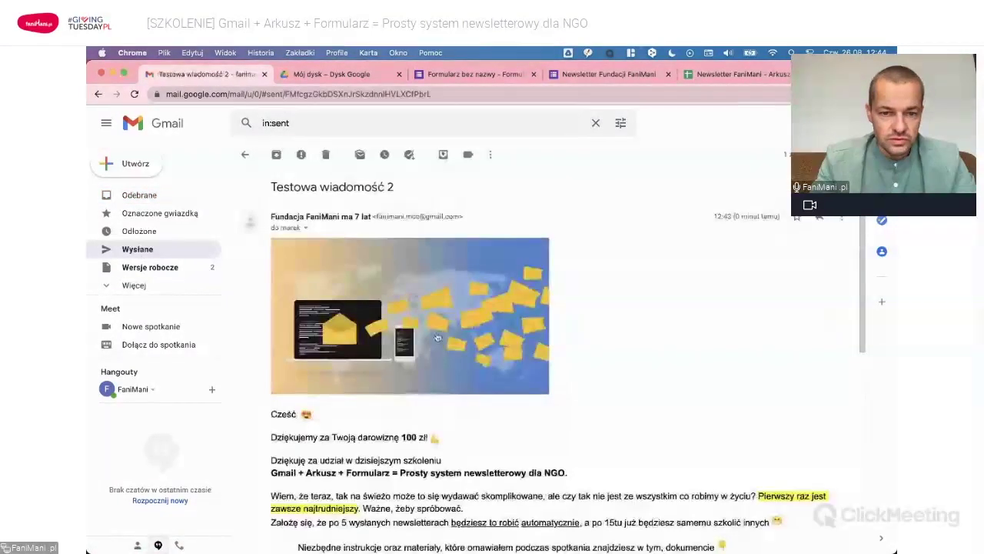
pyautogui.scroll(-3, 442, 355)
pyautogui.scroll(-5, 443, 358)
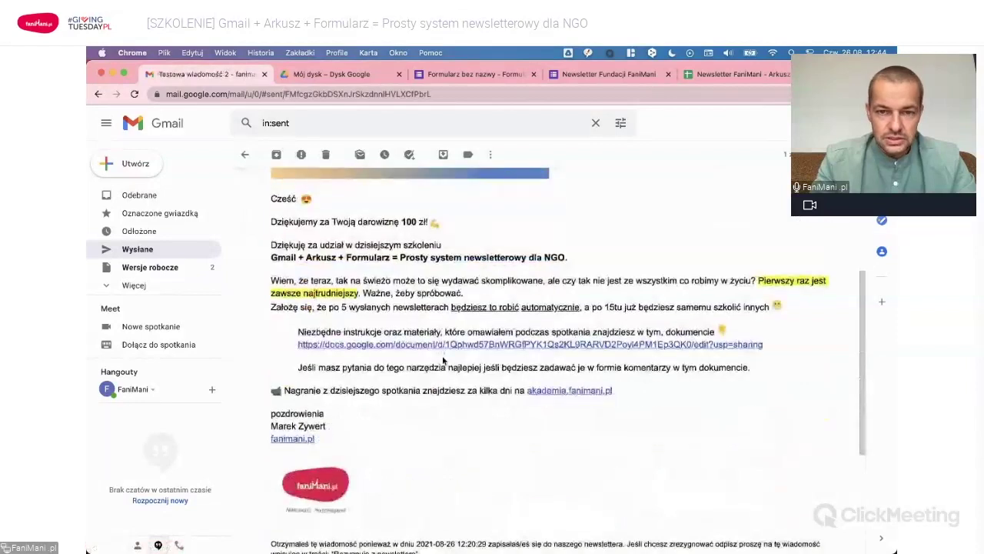
pyautogui.scroll(5, 443, 359)
# In the recipient's inbox, search 'testowa' and open the received Testowa wiadomość 2
pyautogui.hotkey('ctrl', 'Up')
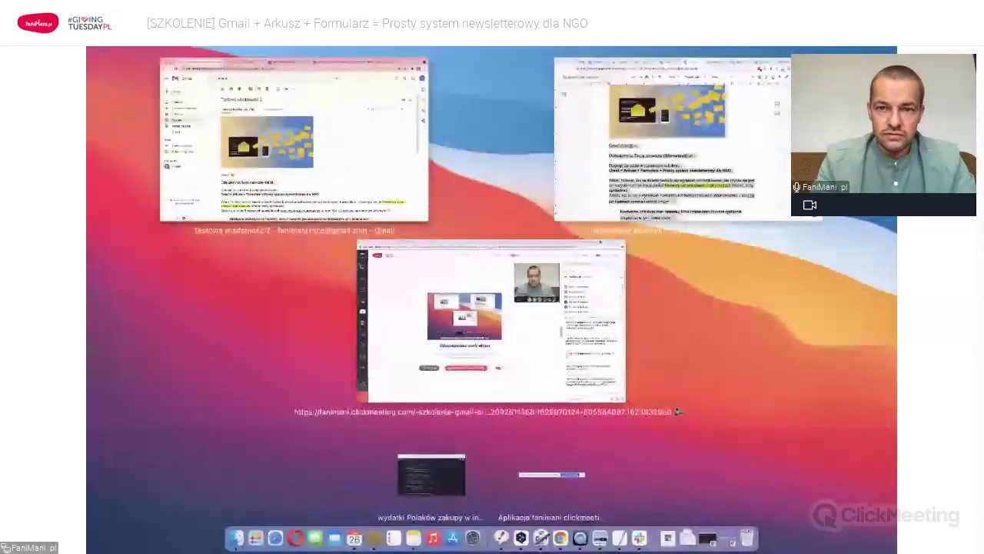
pyautogui.click(171, 76)
pyautogui.click(171, 75)
pyautogui.click(440, 121)
pyautogui.write('testowa')
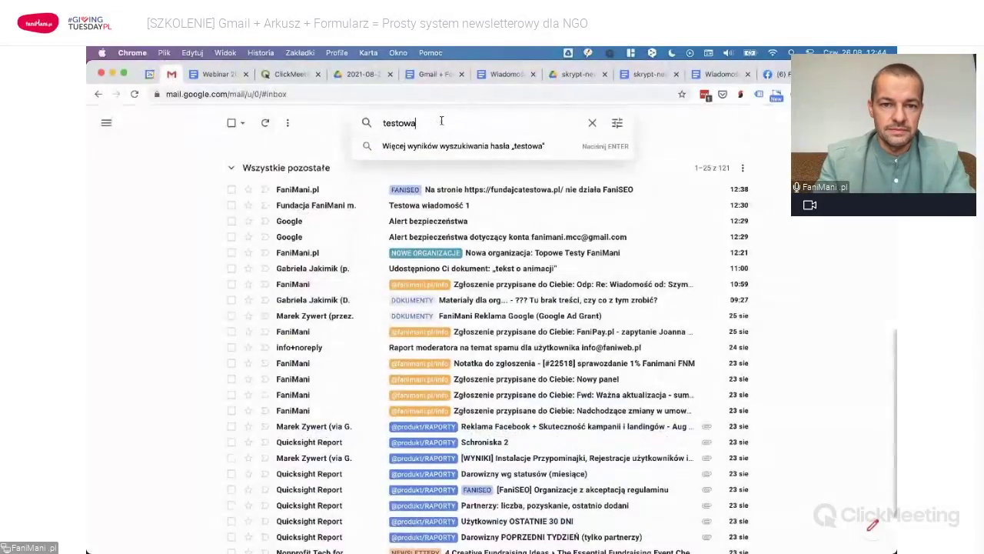
pyautogui.press('Return')
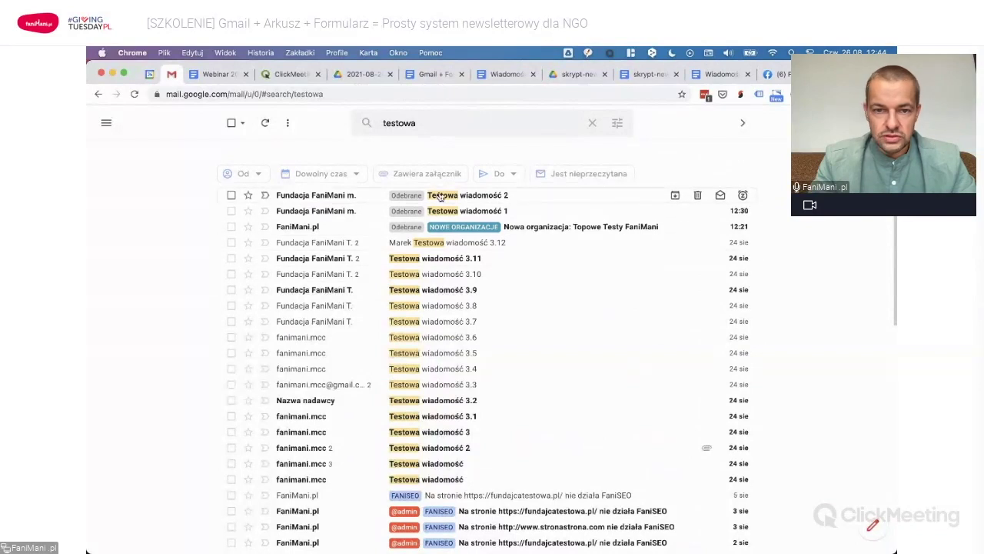
pyautogui.click(492, 196)
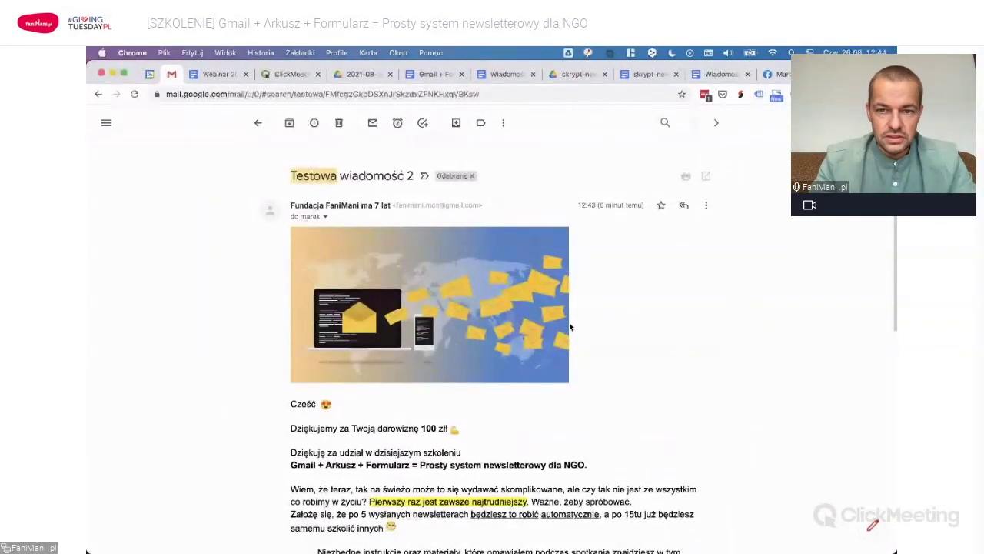
pyautogui.scroll(-2, 570, 328)
pyautogui.scroll(-2, 598, 301)
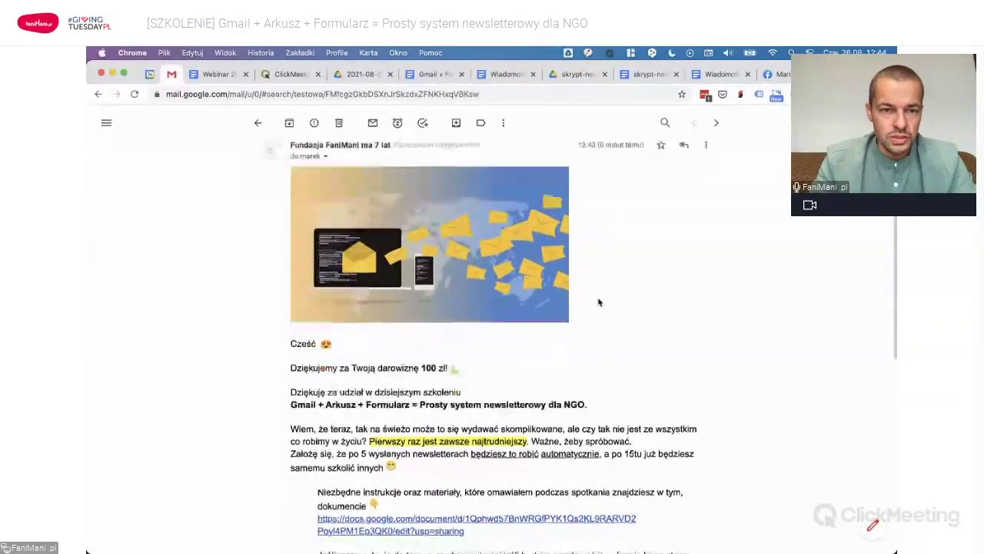
pyautogui.scroll(3, 599, 303)
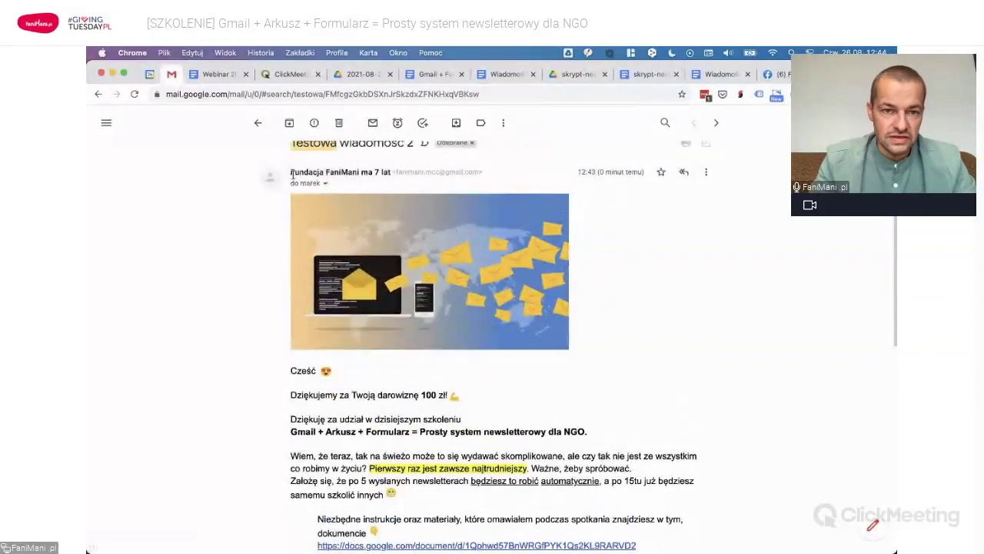
pyautogui.moveTo(382, 172)
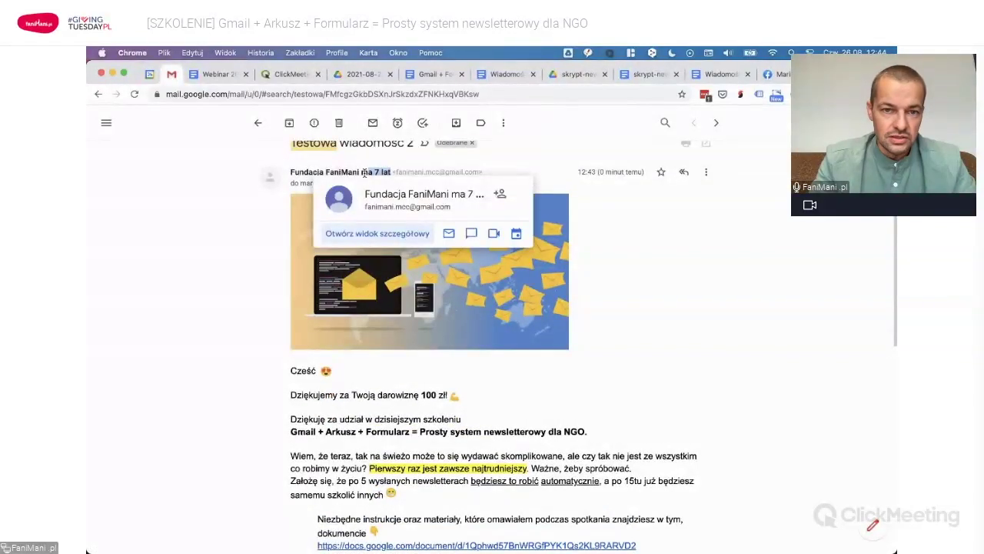
pyautogui.scroll(-2, 612, 341)
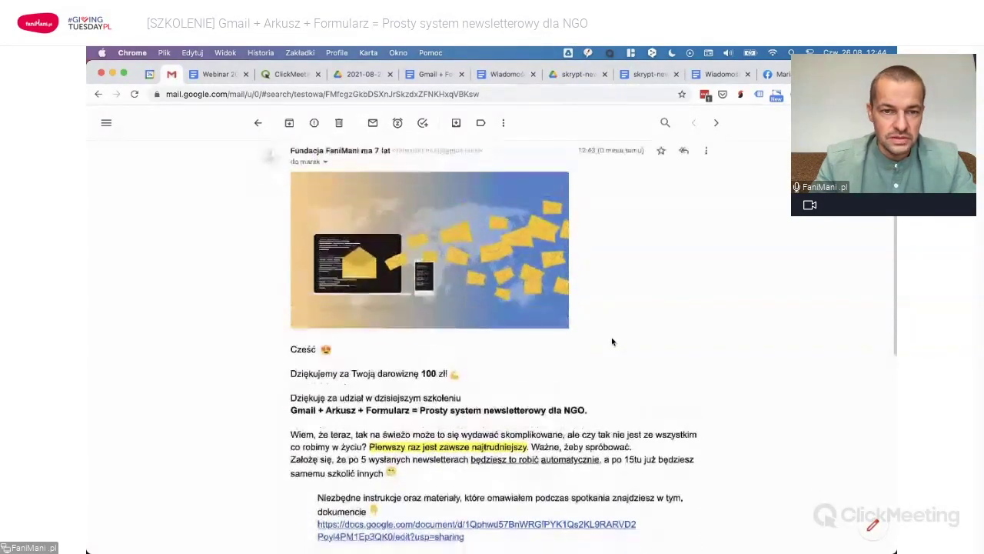
pyautogui.scroll(3, 611, 341)
# Open the first test message from the testowa results and follow its header image link
pyautogui.click(258, 123)
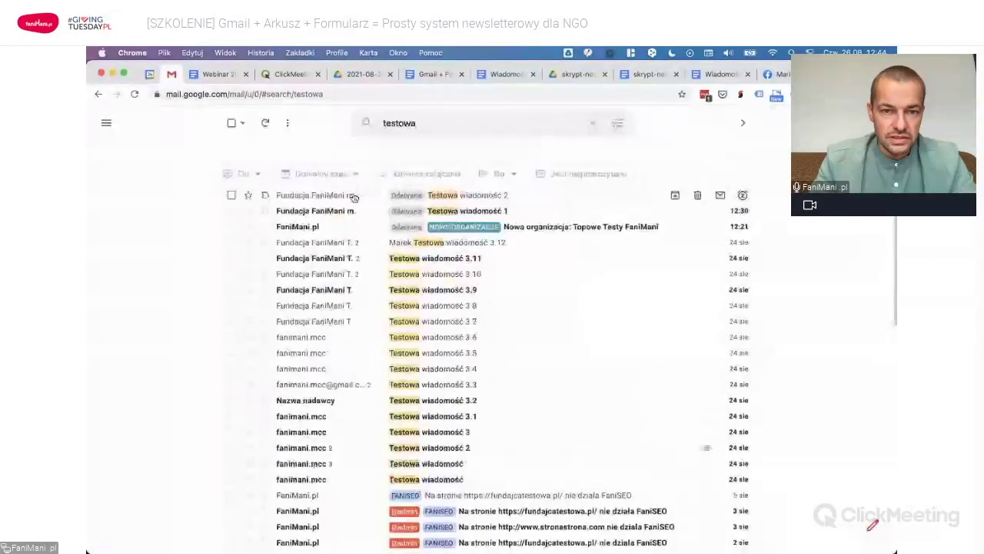
pyautogui.click(482, 195)
pyautogui.scroll(-2, 471, 365)
pyautogui.scroll(-5, 471, 365)
pyautogui.scroll(-5, 554, 306)
pyautogui.scroll(6, 553, 306)
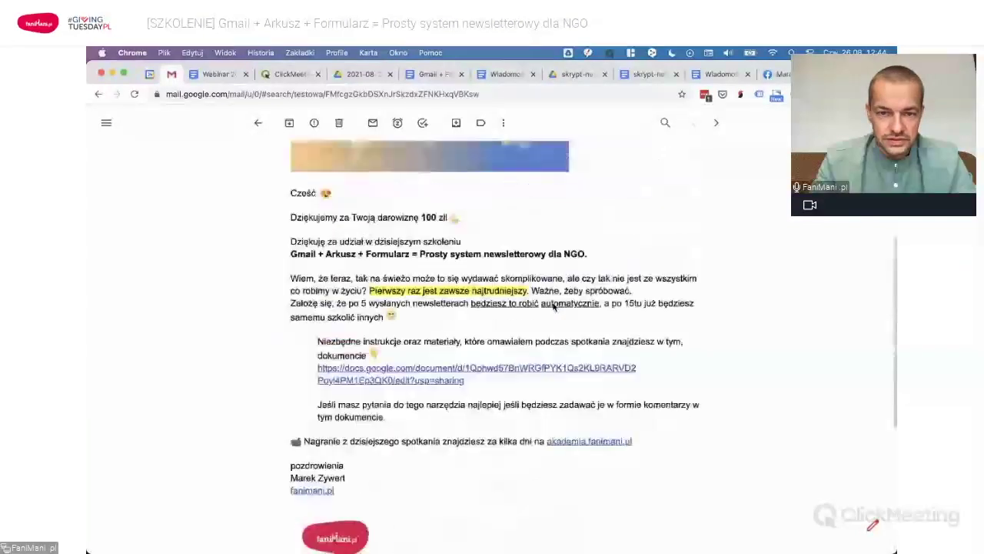
pyautogui.scroll(3, 554, 306)
pyautogui.click(457, 242)
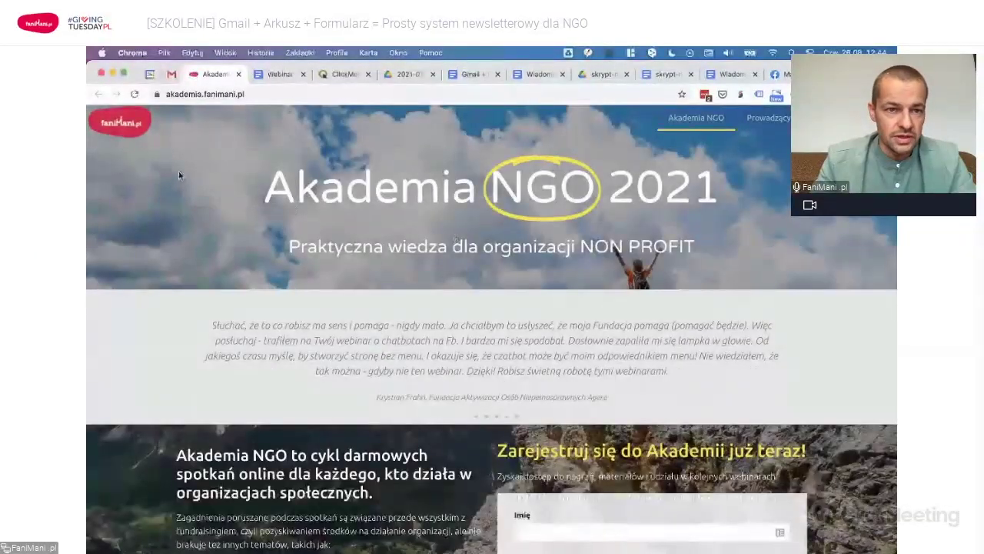
pyautogui.click(172, 76)
pyautogui.scroll(-2, 385, 284)
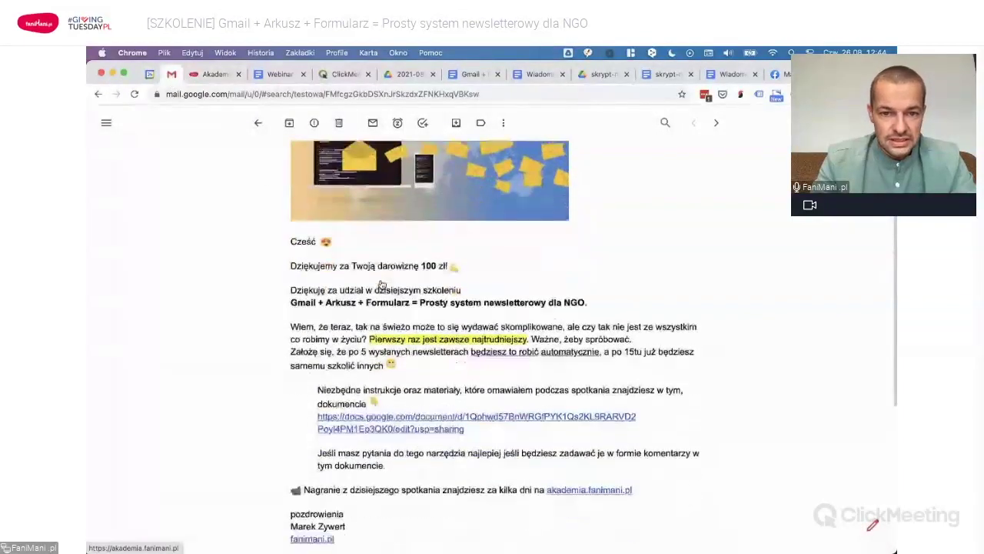
pyautogui.click(431, 263)
pyautogui.scroll(-2, 452, 289)
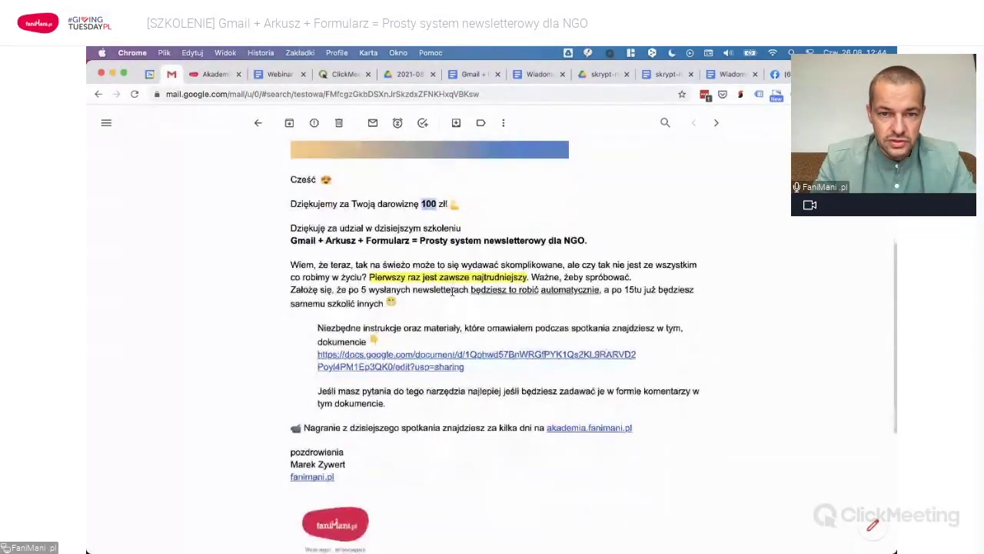
pyautogui.scroll(-2, 452, 291)
pyautogui.scroll(-2, 454, 293)
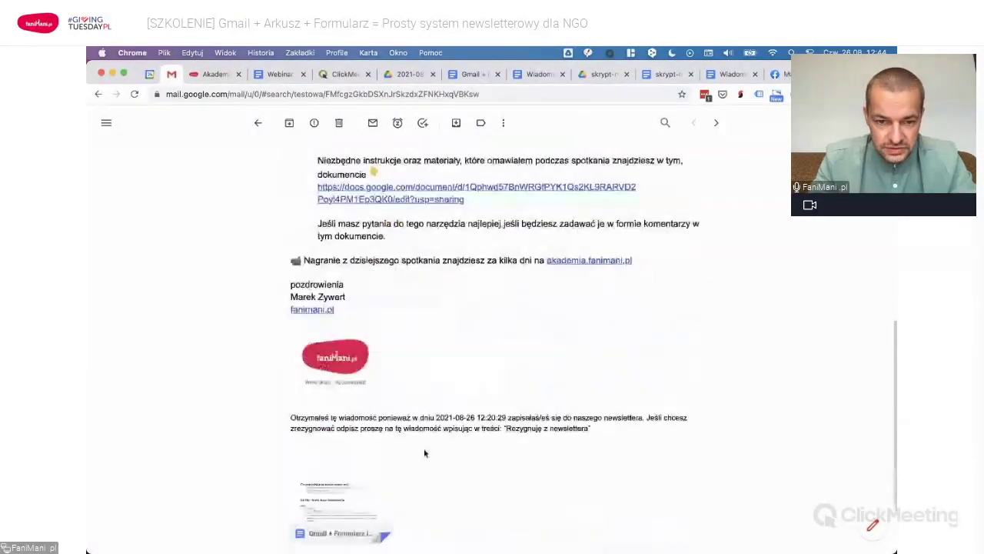
pyautogui.moveTo(436, 415); pyautogui.dragTo(507, 416)
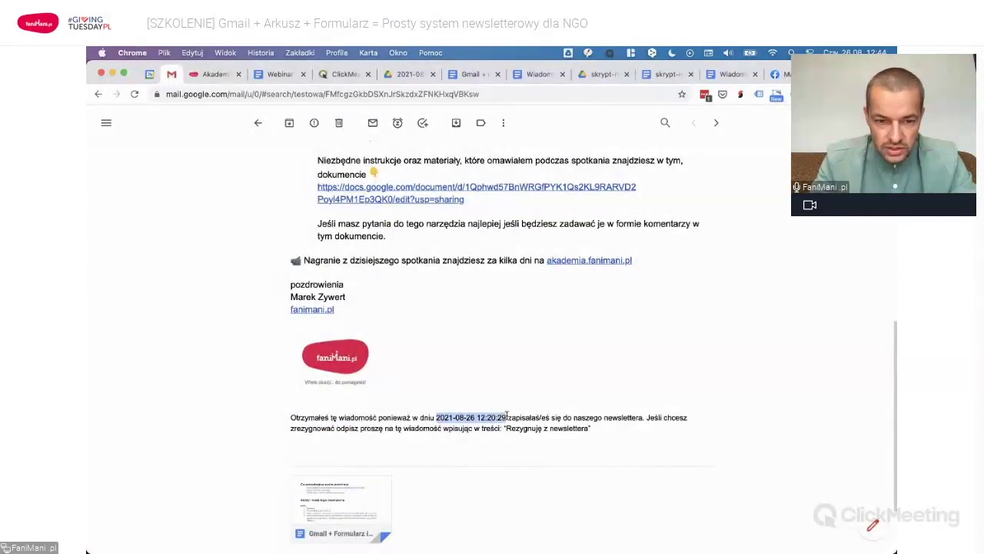
pyautogui.scroll(-1, 544, 415)
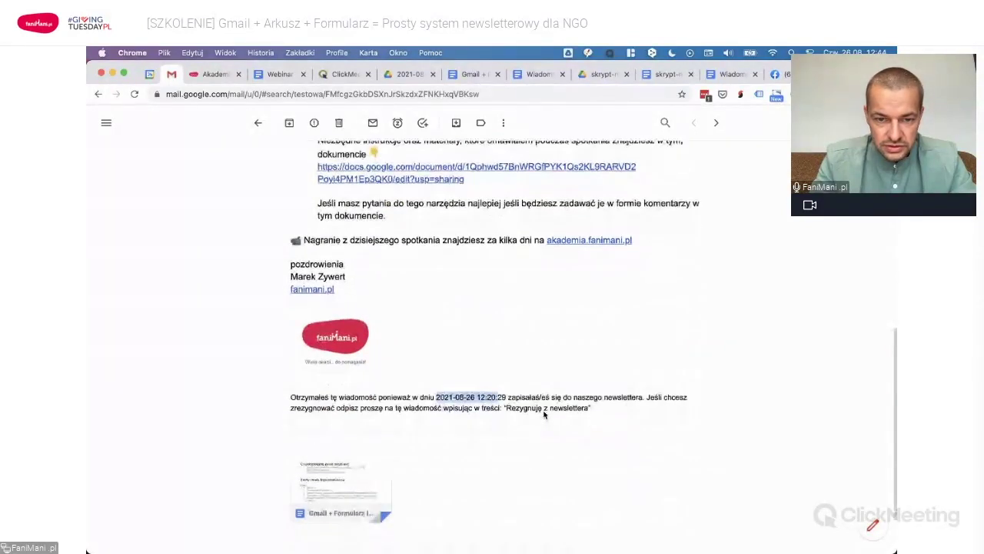
pyautogui.click(511, 404)
pyautogui.scroll(-2, 538, 408)
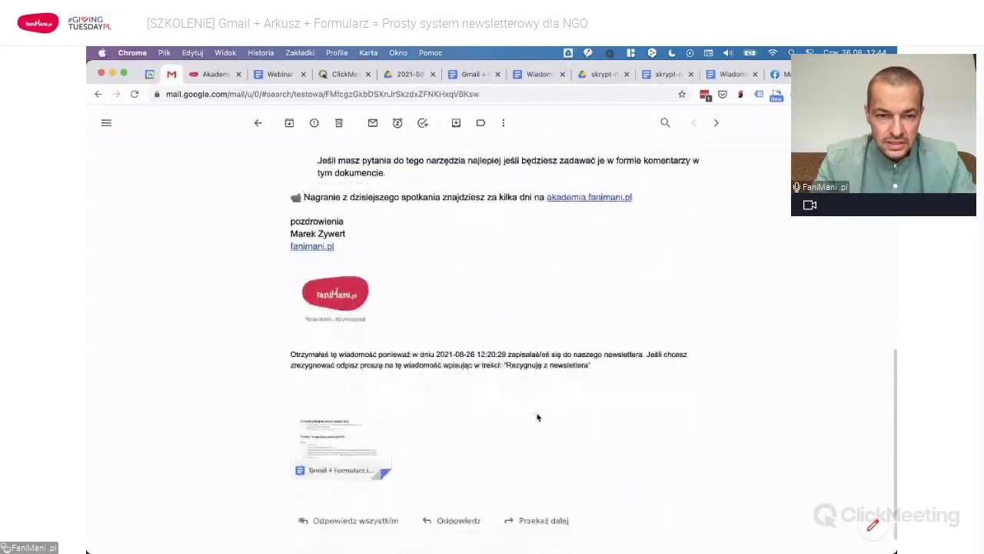
pyautogui.moveTo(377, 401)
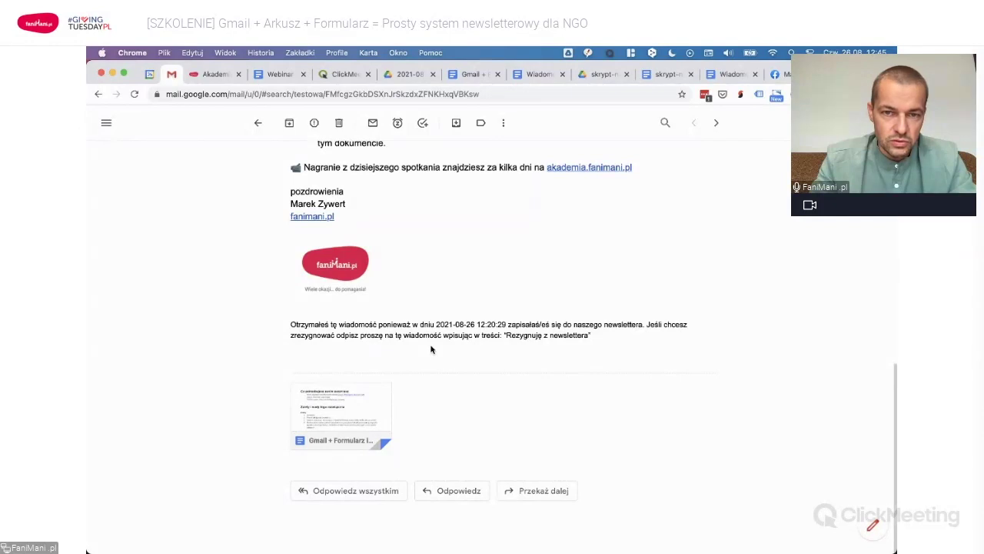
pyautogui.scroll(6, 431, 349)
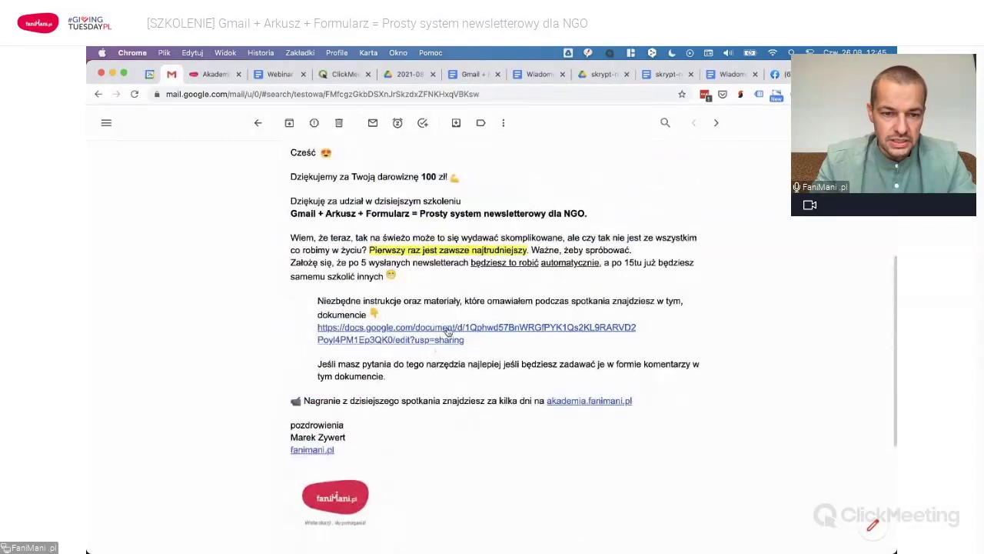
pyautogui.scroll(-2, 447, 332)
pyautogui.scroll(9, 449, 332)
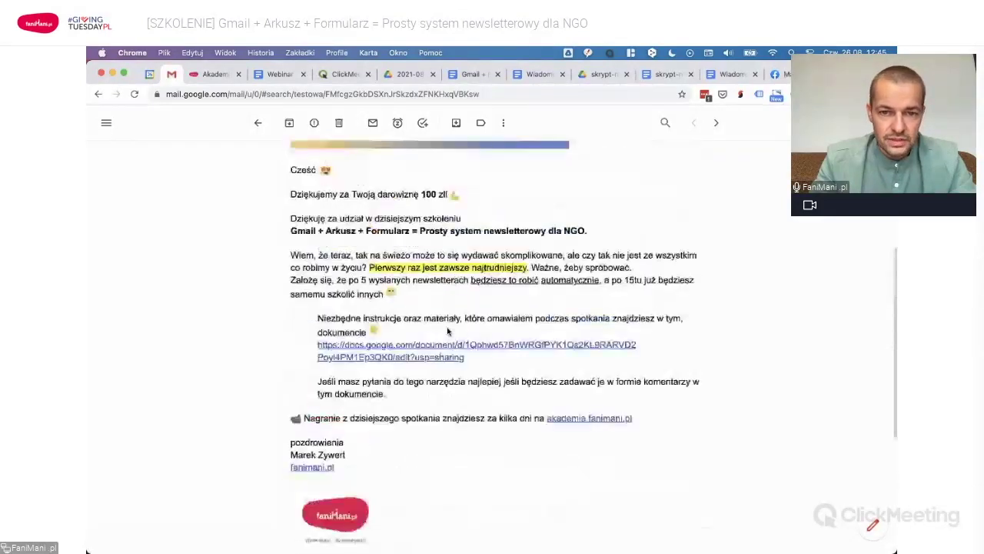
pyautogui.scroll(-4, 601, 370)
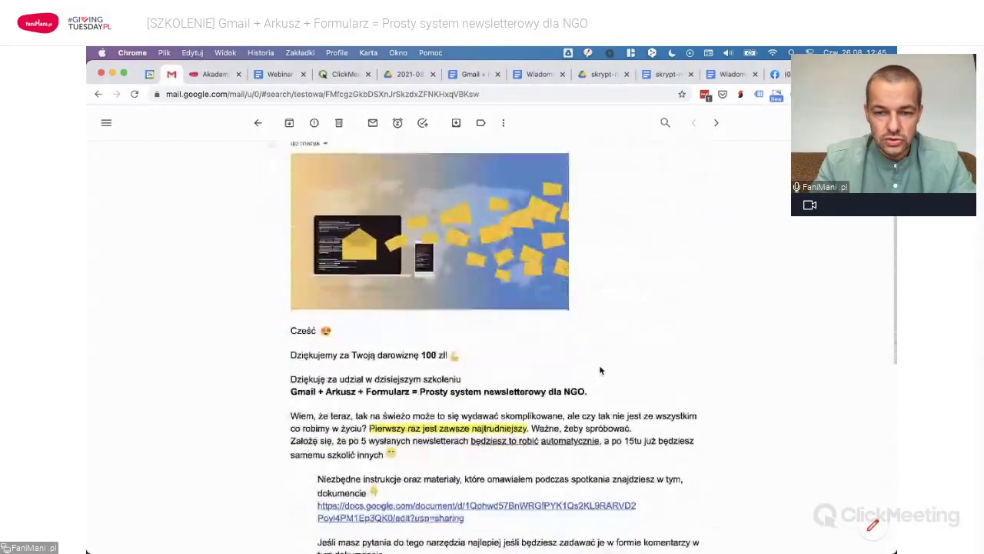
pyautogui.scroll(1, 600, 371)
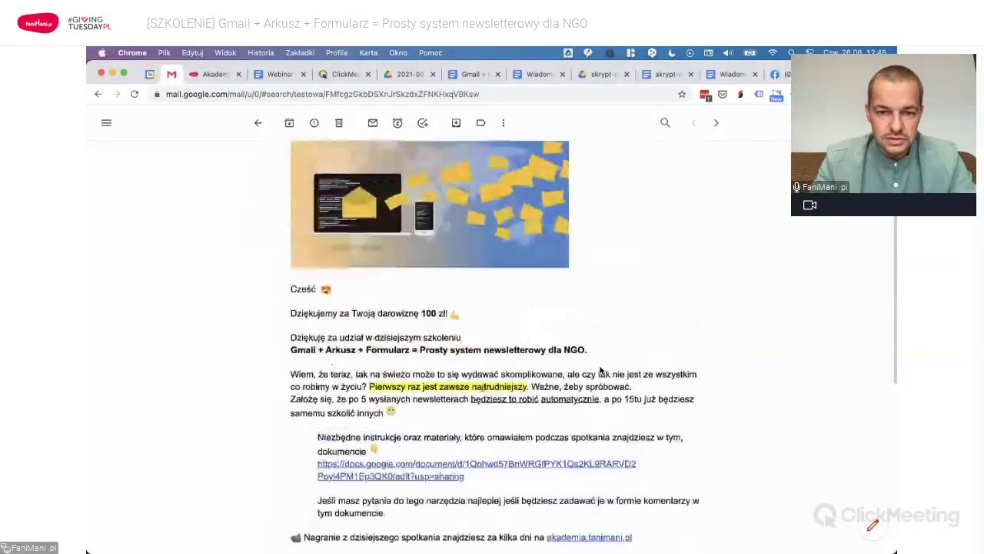
pyautogui.scroll(-3, 572, 374)
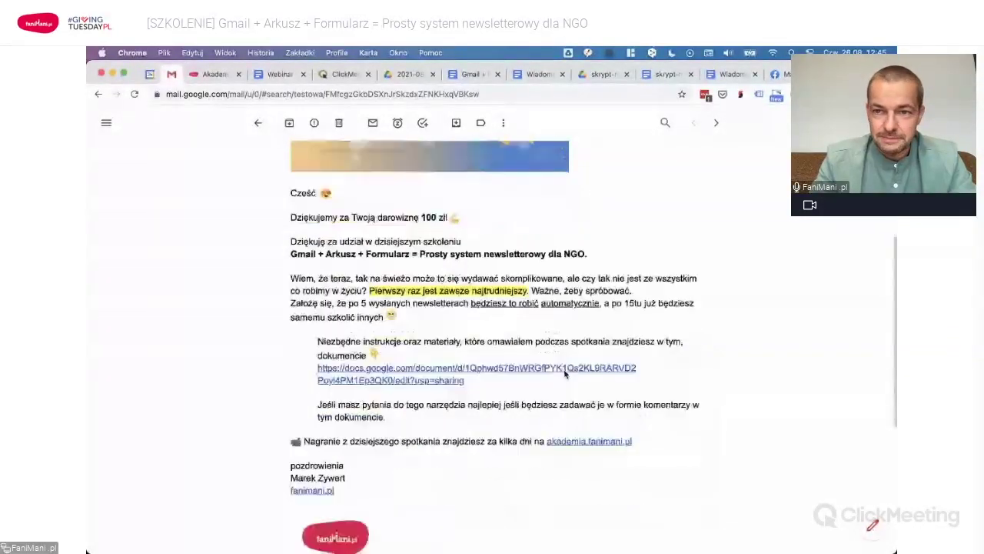
pyautogui.scroll(4, 572, 374)
pyautogui.hotkey('ctrl', 'Down')
pyautogui.click(704, 123)
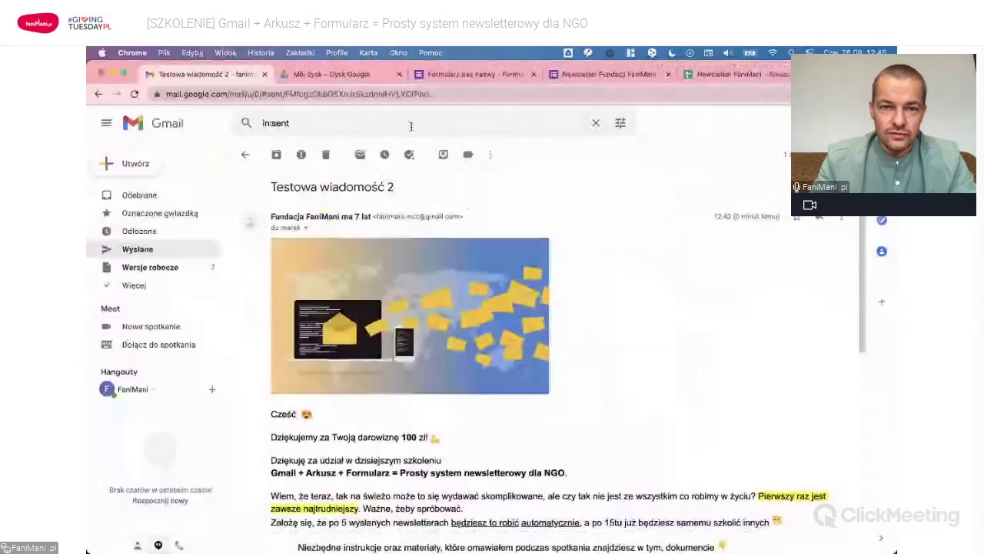
# Go back to the Newsletter FaniMani spreadsheet and open its attached Apps Script
pyautogui.hotkey('ctrl', 'Down')
pyautogui.click(334, 147)
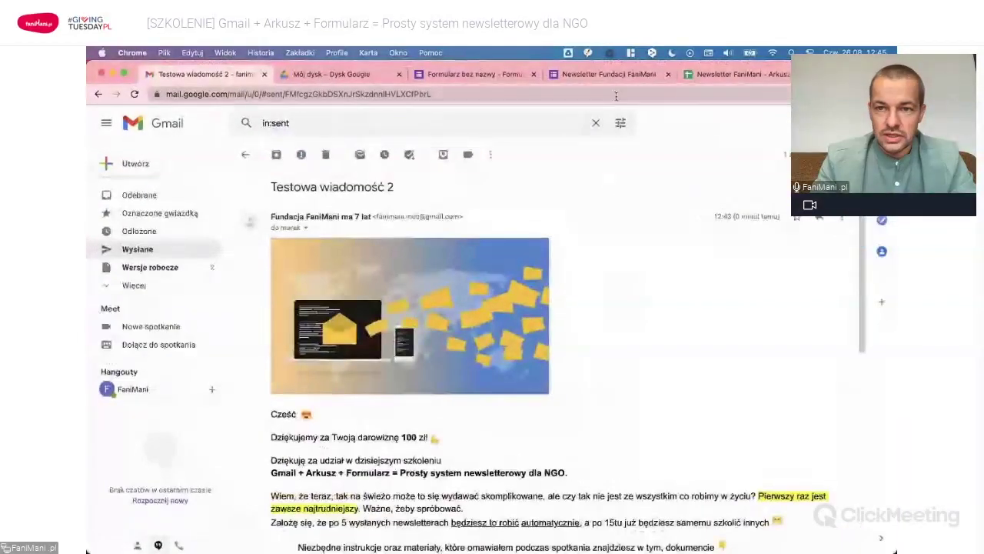
pyautogui.press('super+5')
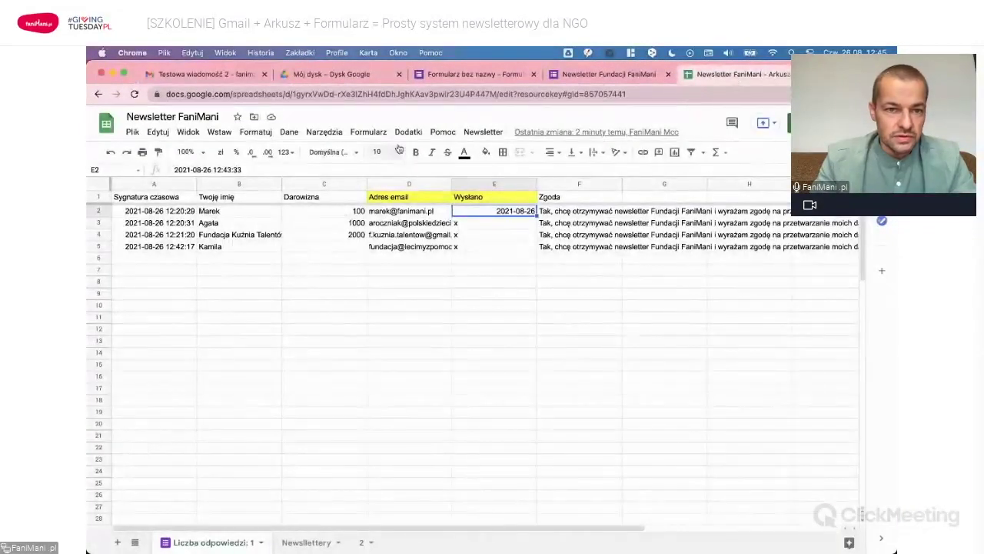
pyautogui.click(333, 134)
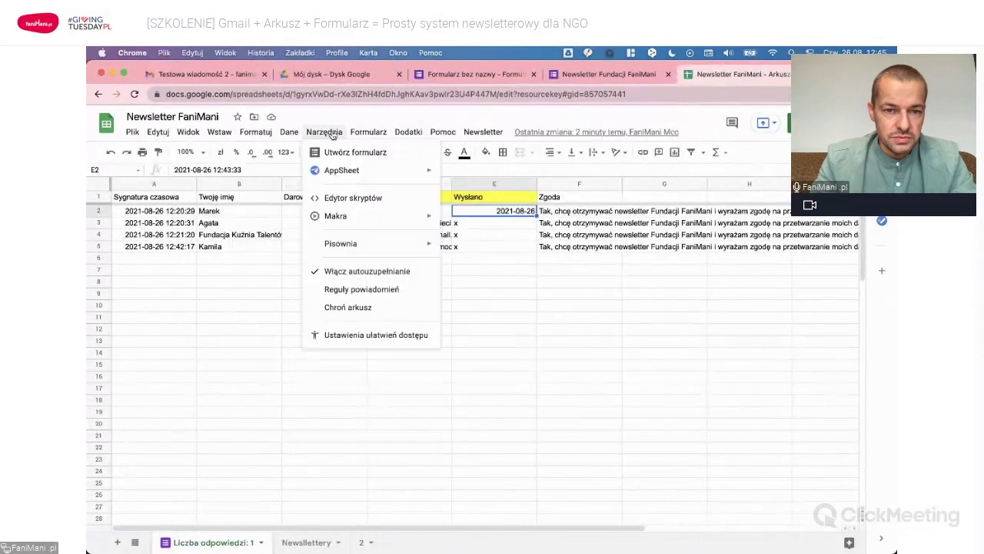
pyautogui.click(348, 199)
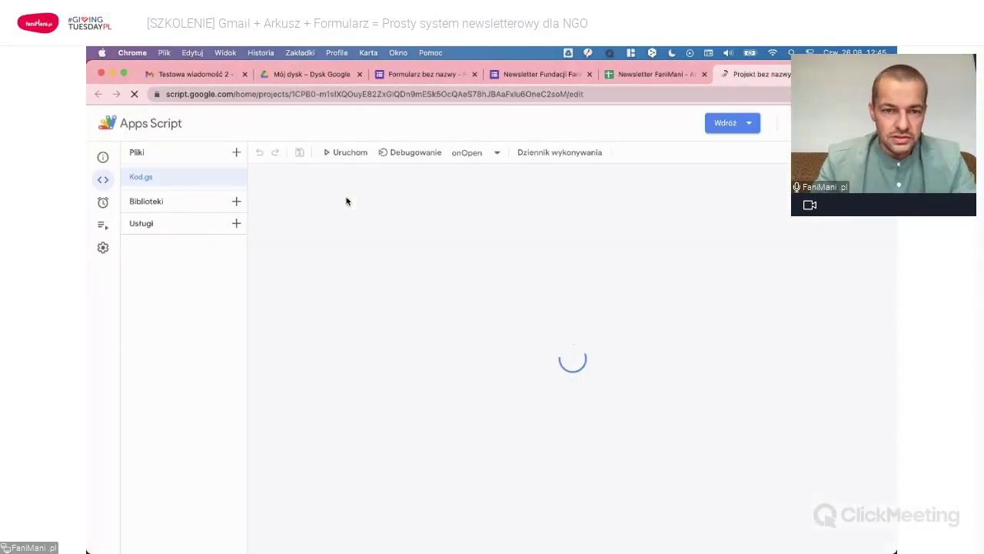
# Change NAZWA_NADAWCY on line 25 to 'Fundacja FaniMani', save, and return to cell E3
pyautogui.scroll(-3, 356, 396)
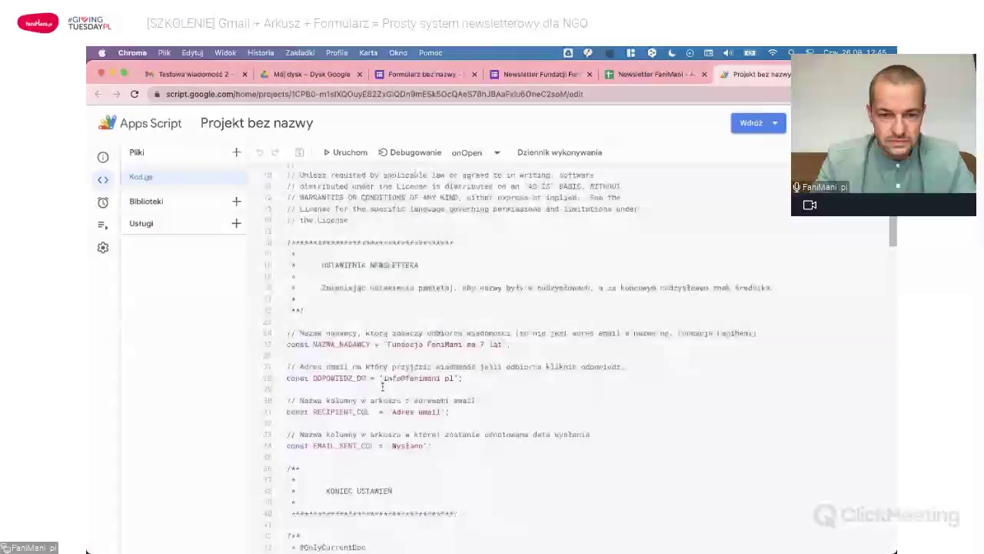
pyautogui.click(501, 344)
pyautogui.press('BackSpace')
pyautogui.press('BackSpace')
pyautogui.press('BackSpace')
pyautogui.press('BackSpace')
pyautogui.press('BackSpace')
pyautogui.press('BackSpace')
pyautogui.press('BackSpace')
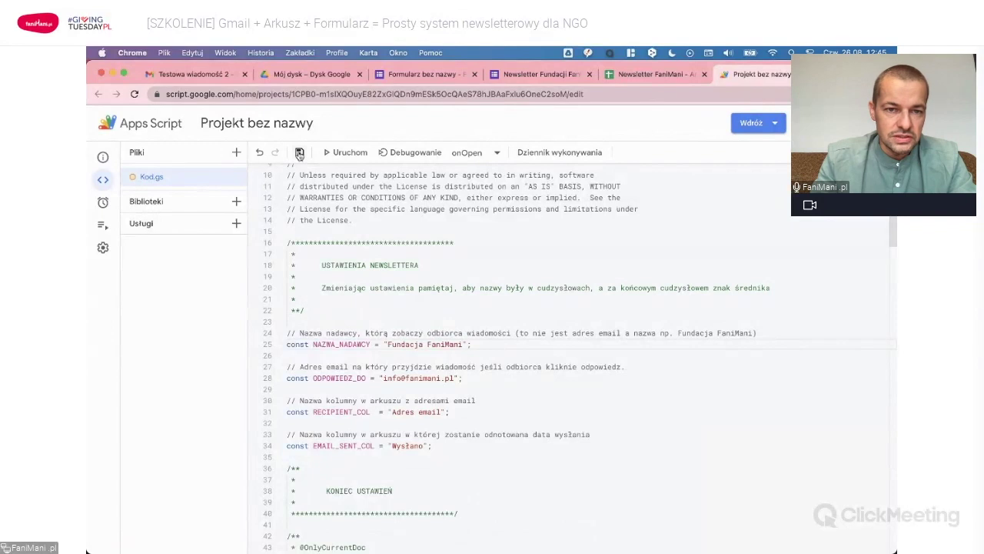
pyautogui.click(299, 153)
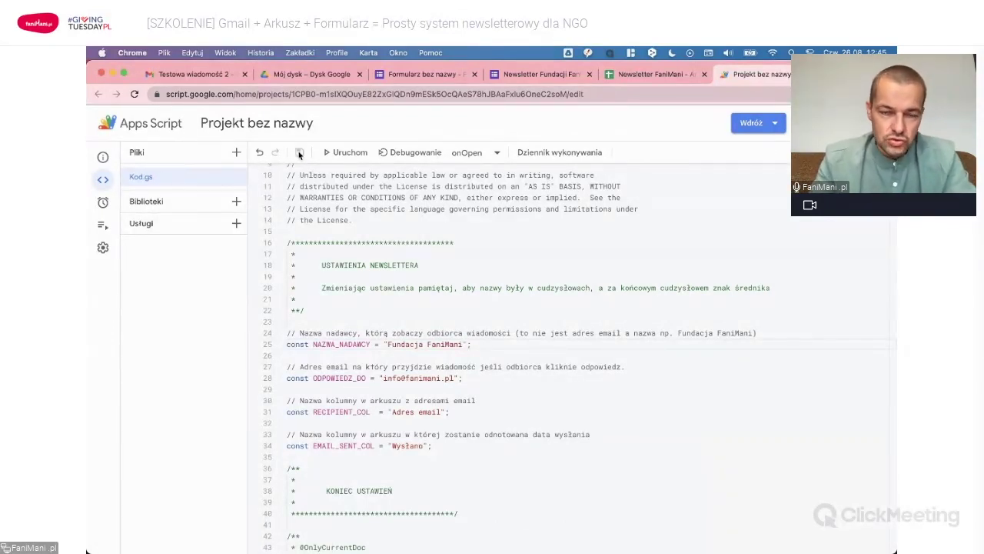
pyautogui.scroll(3, 492, 346)
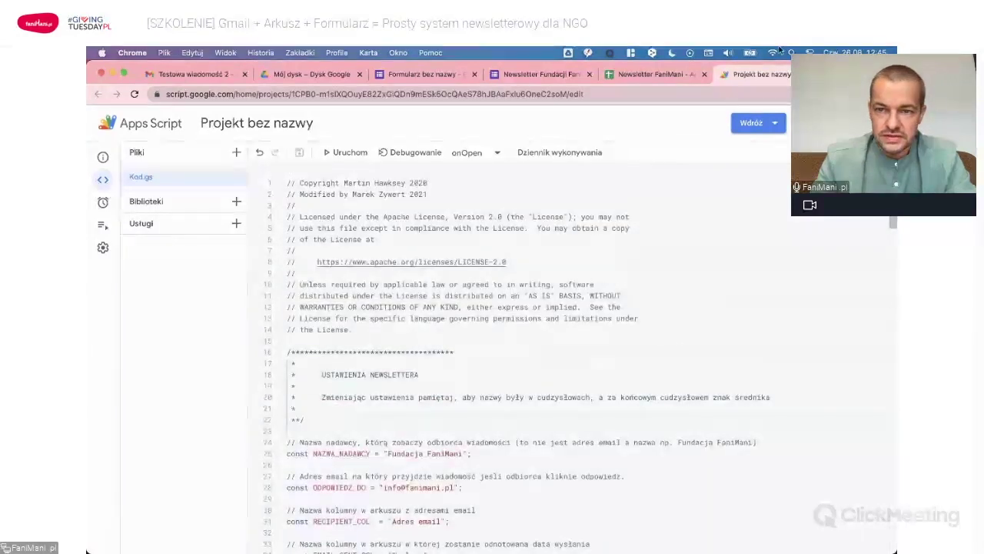
pyautogui.press('super+w')
pyautogui.click(495, 223)
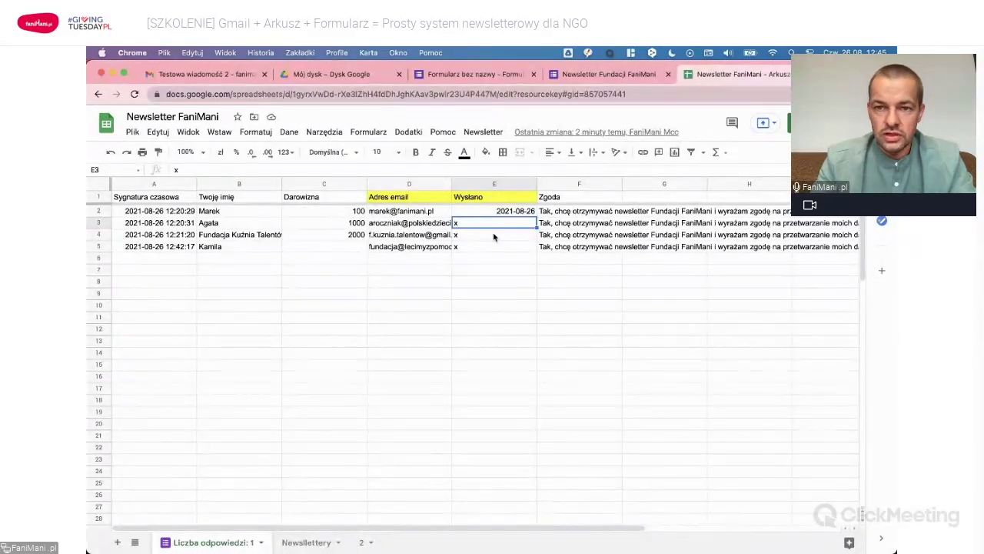
# Bring up the Google Docs training outline and preview the linked Google document
pyautogui.hotkey('ctrl', 'Right')
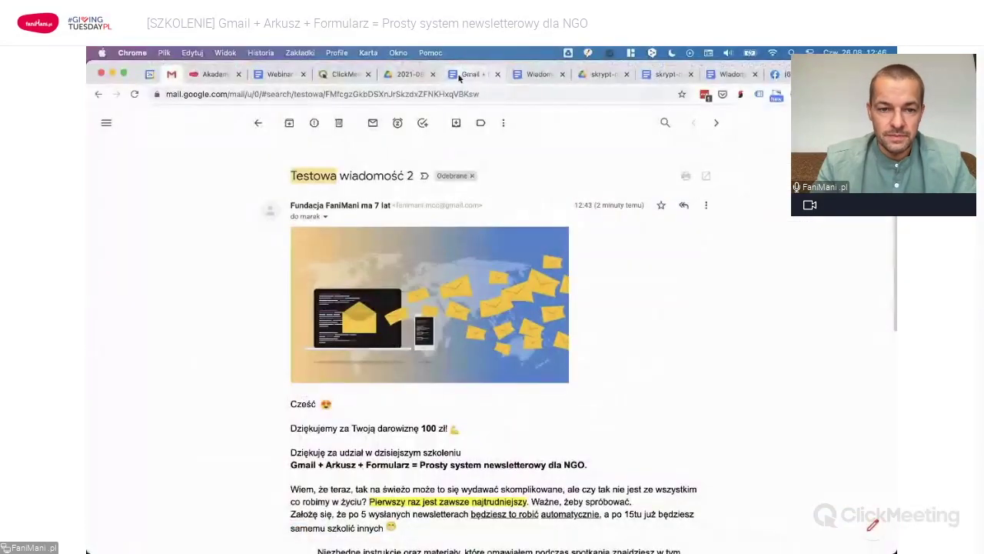
pyautogui.hotkey('ctrl', 'Right')
pyautogui.scroll(-2, 395, 385)
pyautogui.click(409, 330)
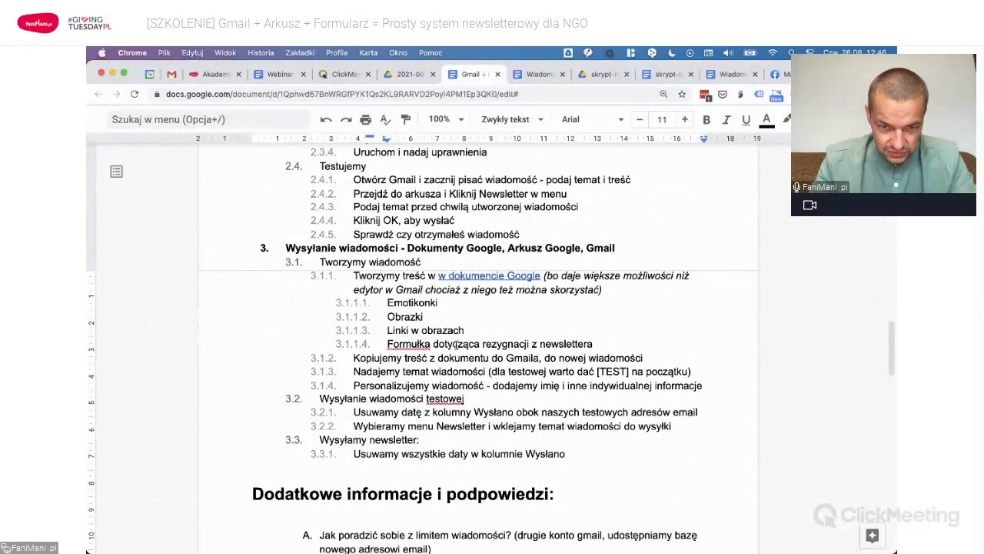
pyautogui.scroll(-1, 459, 344)
pyautogui.scroll(1, 459, 344)
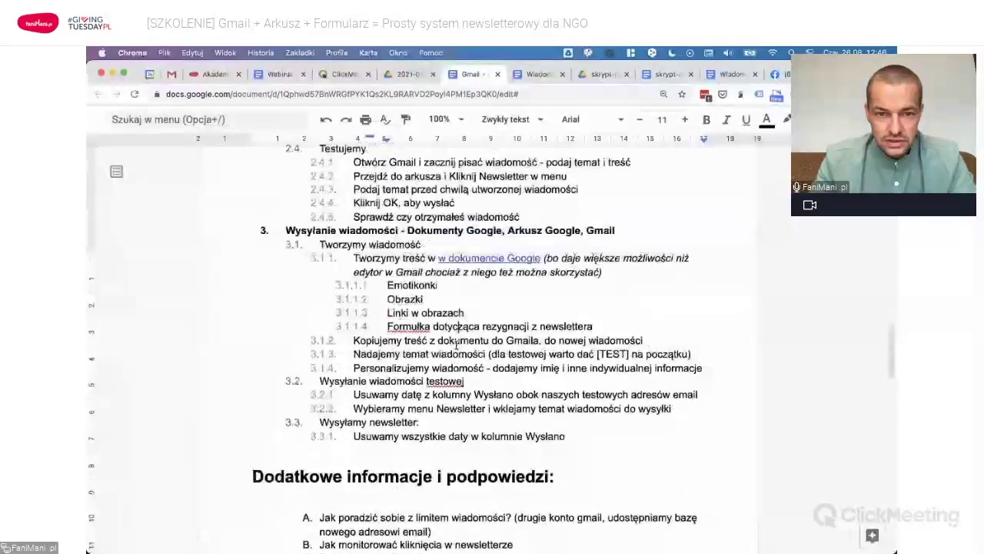
pyautogui.click(500, 279)
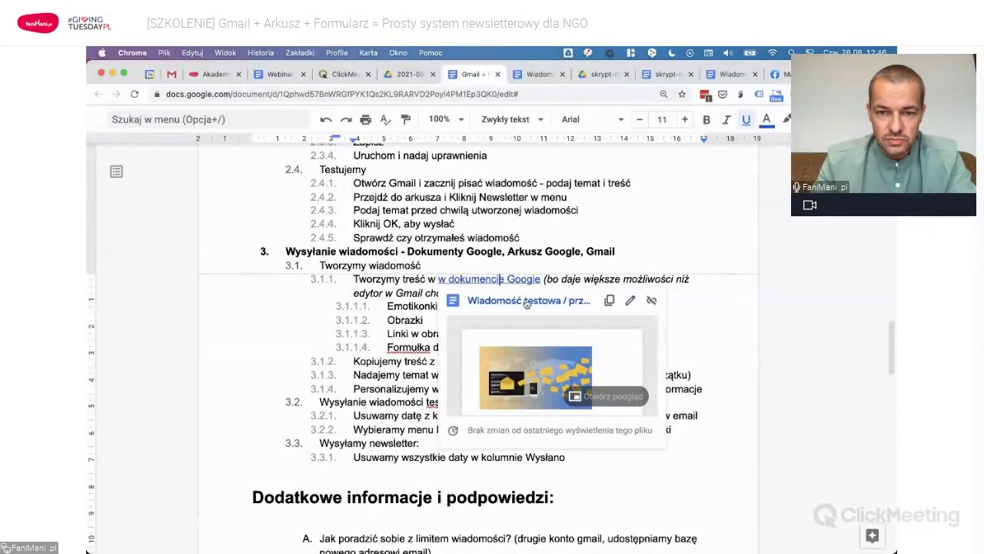
pyautogui.click(578, 265)
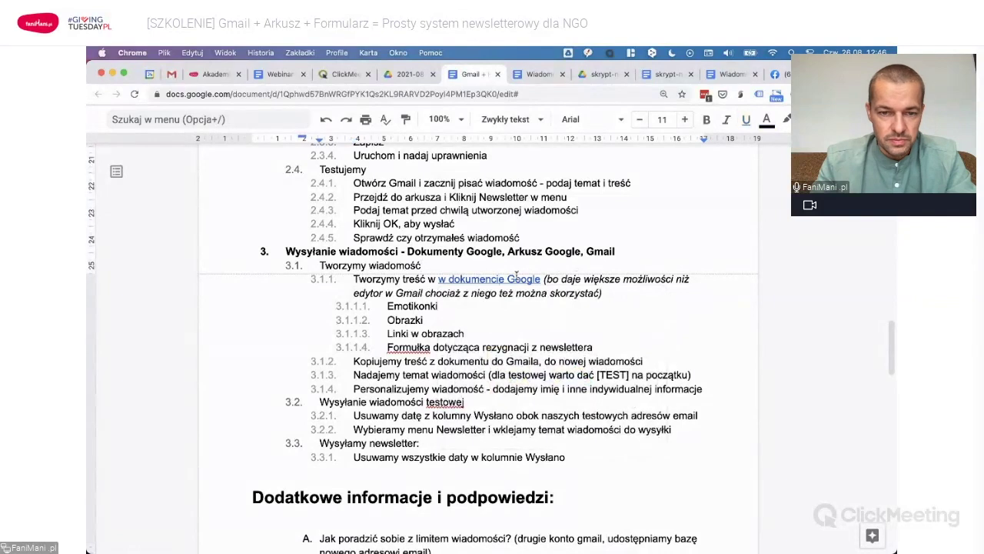
# Read step 3.1.3 on starting the test subject with [TEST], then switch to the spreadsheet window
pyautogui.scroll(-2, 457, 327)
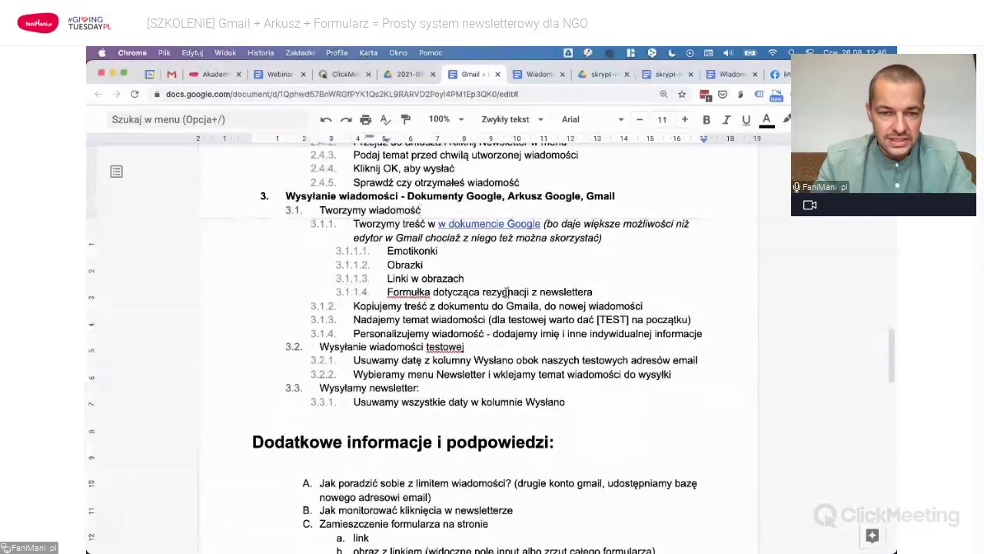
pyautogui.scroll(-1, 467, 348)
pyautogui.scroll(-1, 466, 348)
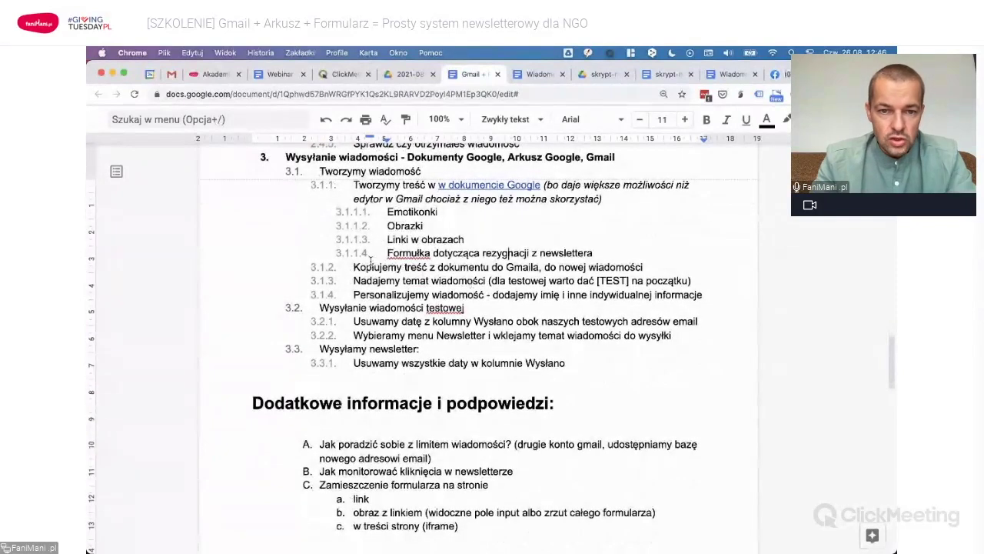
pyautogui.click(468, 282)
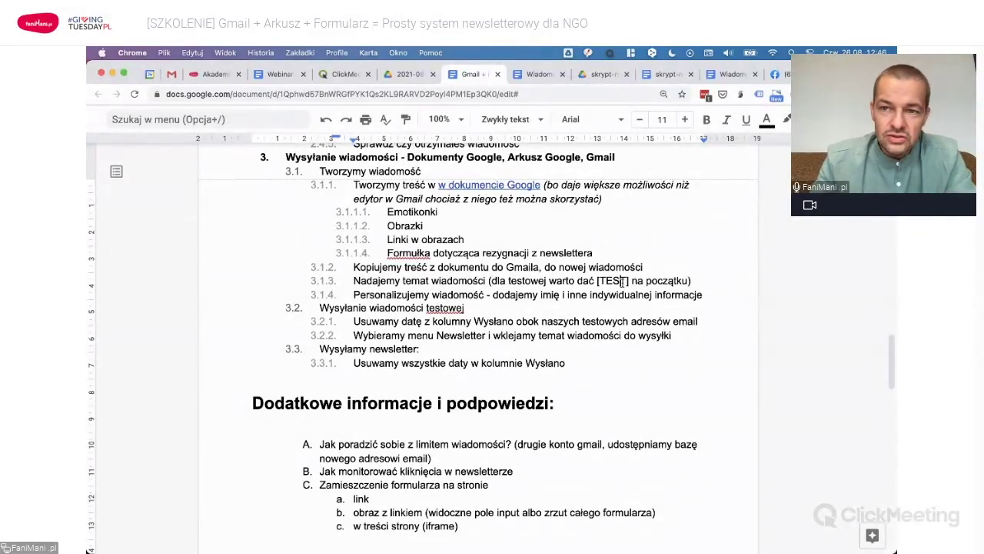
pyautogui.hotkey('ctrl', 'Up')
pyautogui.click(697, 152)
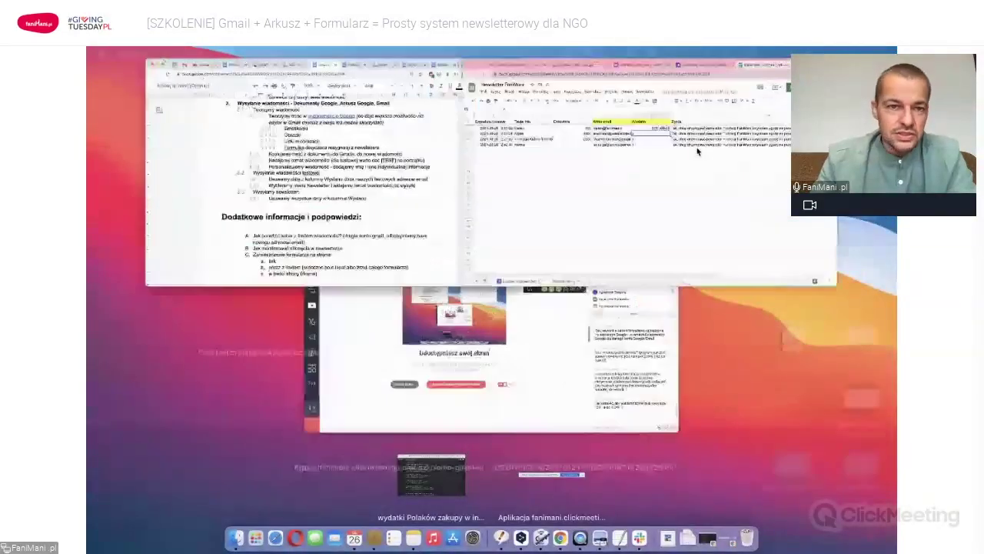
# Prefix the Gmail draft subject 'Testowa wiadomość 2' with [TEST], then return to the spreadsheet
pyautogui.click(194, 74)
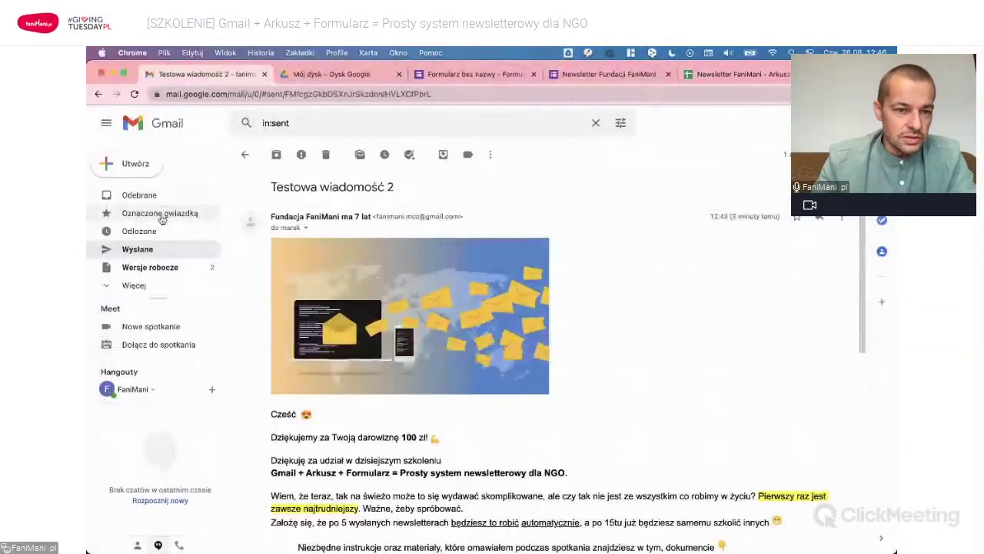
pyautogui.click(154, 267)
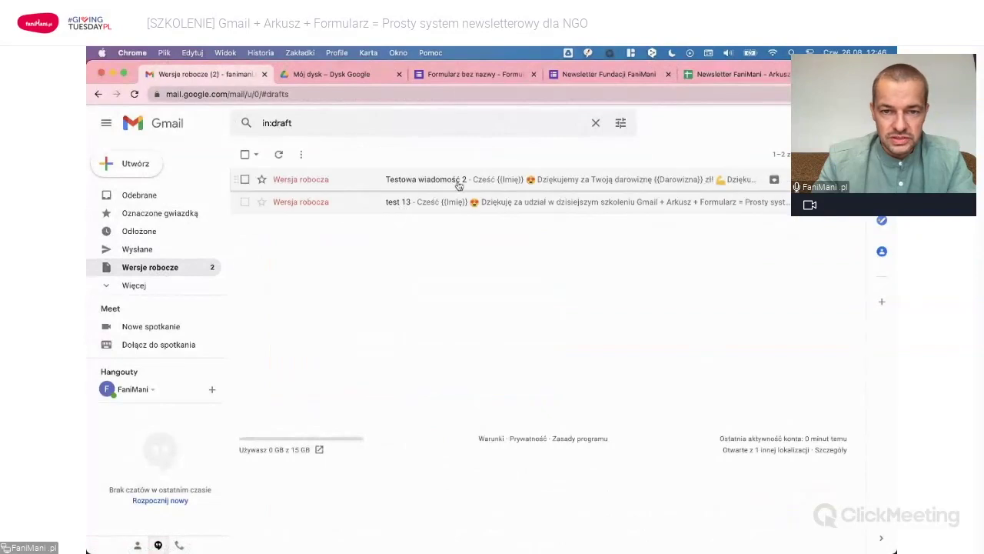
pyautogui.click(459, 185)
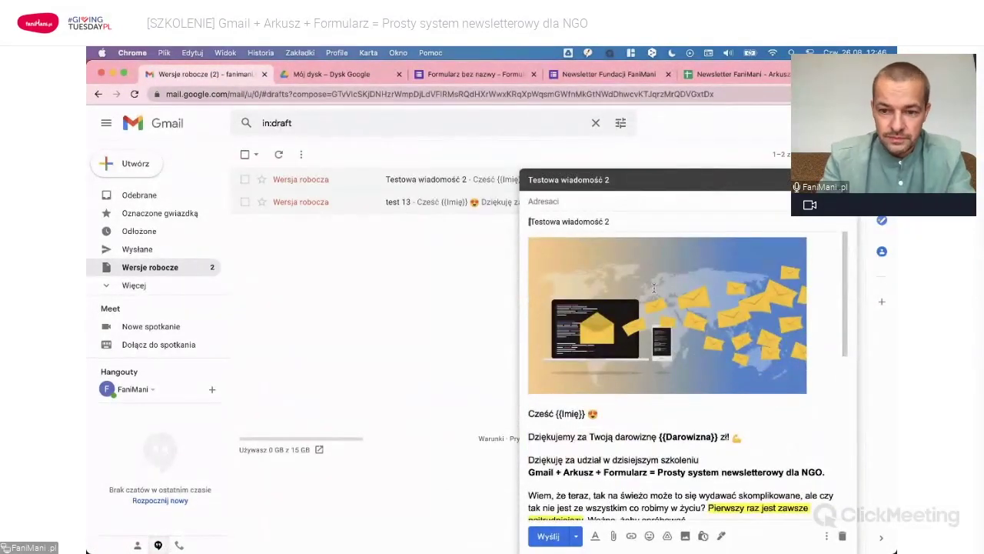
pyautogui.write('[TEST]')
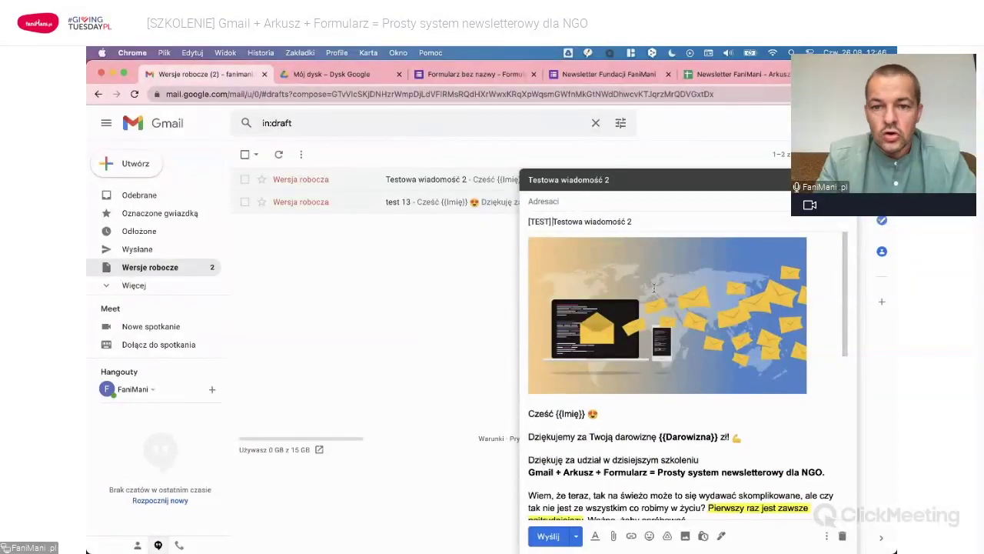
pyautogui.doubleClick(552, 219)
pyautogui.click(644, 220)
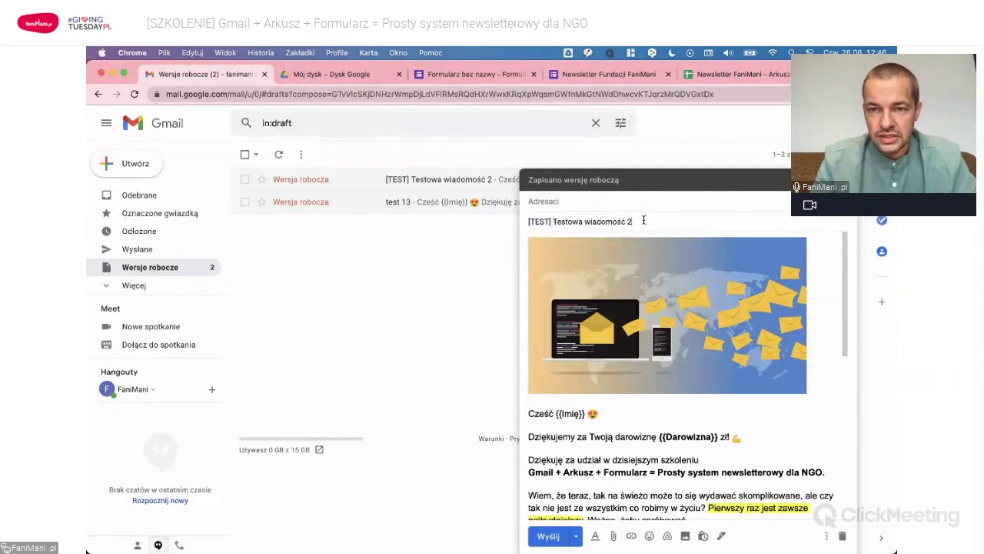
pyautogui.click(735, 73)
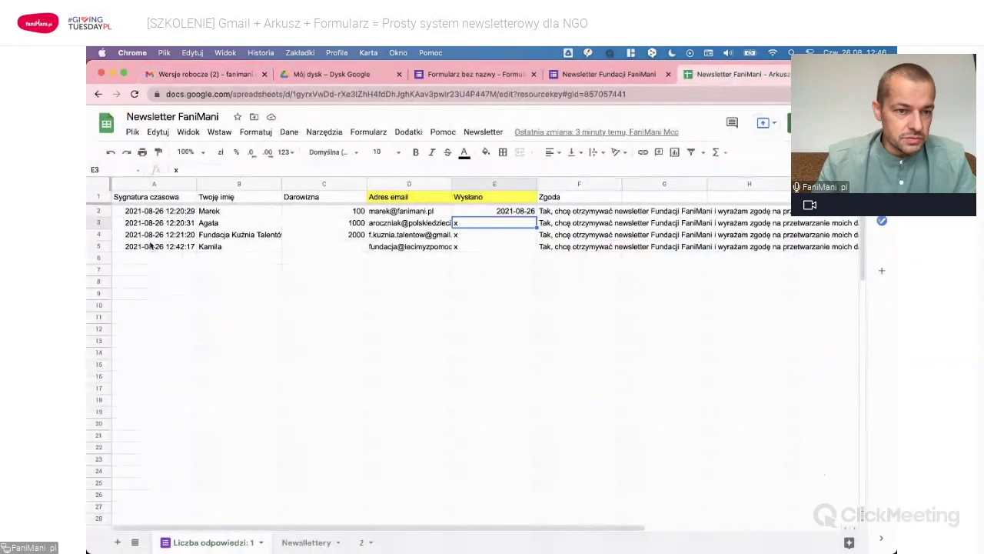
# Insert a new empty row 3 and enter the test recipient's e-mail address
pyautogui.click(98, 223)
pyautogui.rightClick(98, 223)
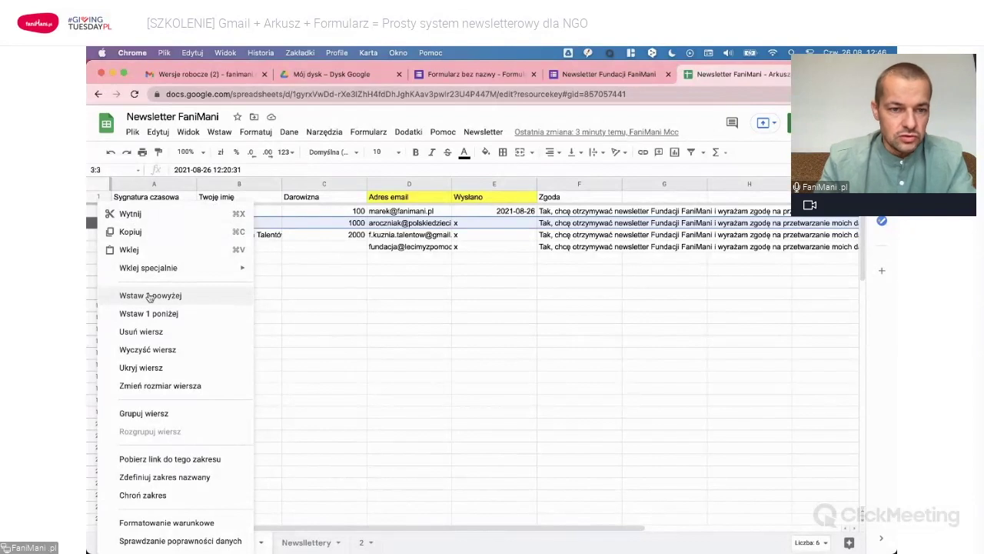
pyautogui.click(150, 295)
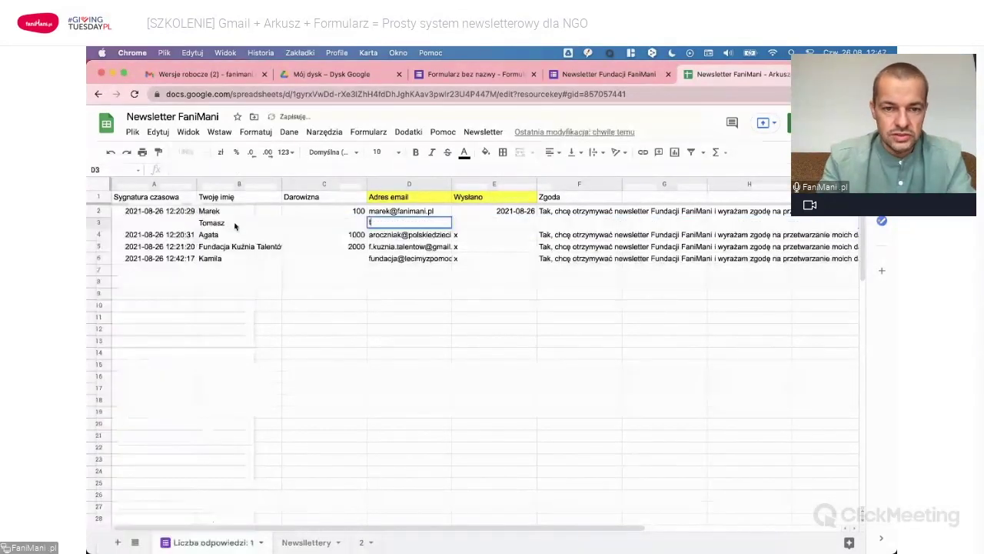
pyautogui.press('Return')
pyautogui.press('Up')
pyautogui.press('Right')
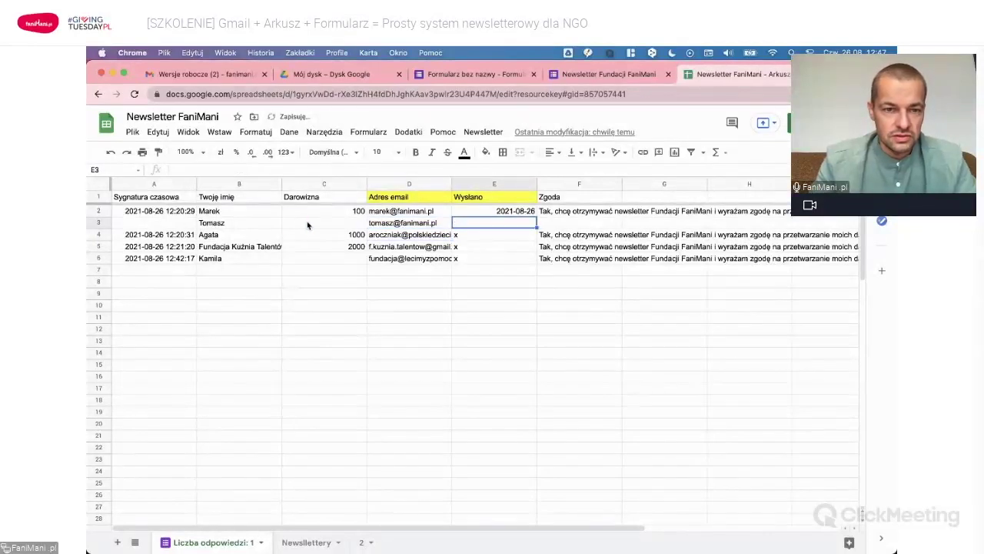
# Enter a 200 donation in the new row, then run Newsletter > Wyślij wiadomości
pyautogui.click(307, 225)
pyautogui.write('200')
pyautogui.press('Return')
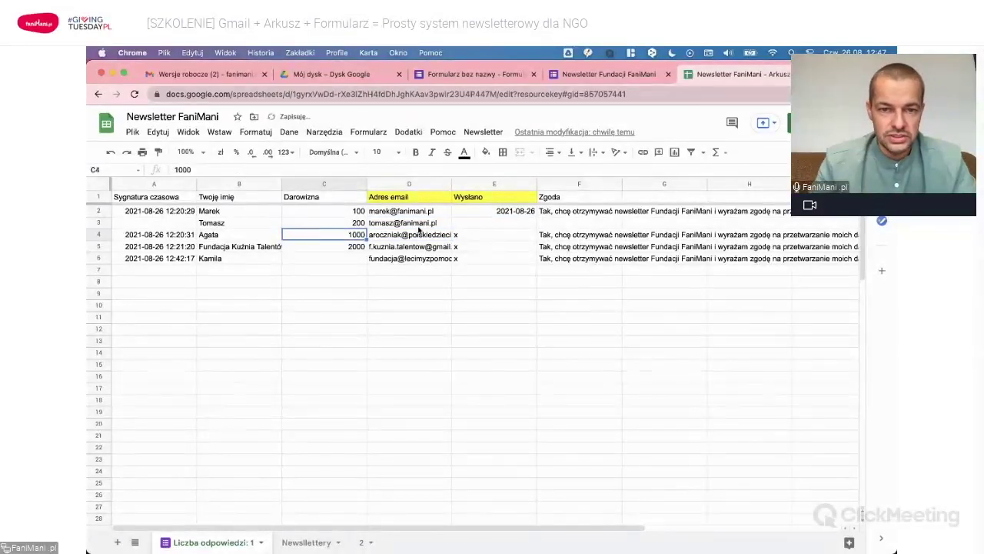
pyautogui.click(491, 223)
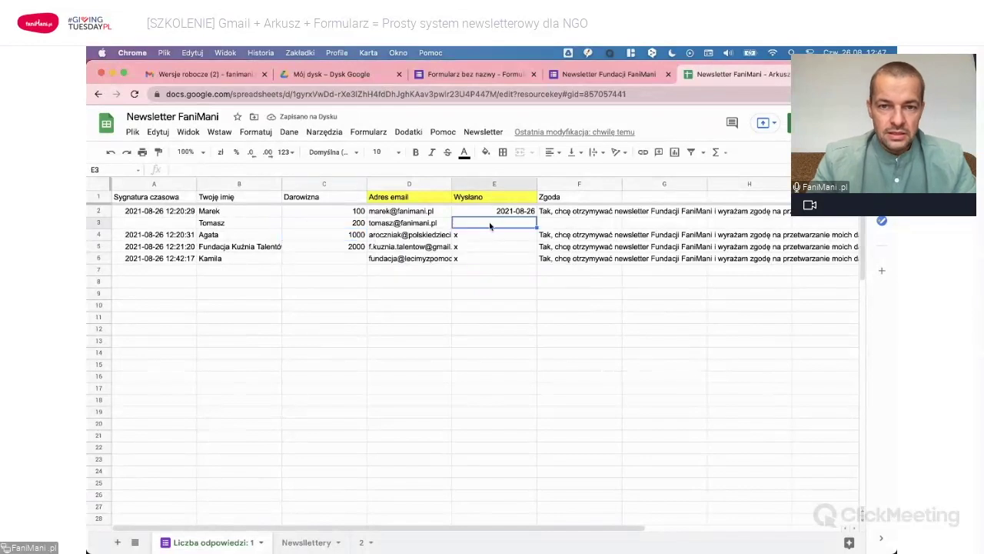
pyautogui.click(484, 132)
pyautogui.click(501, 153)
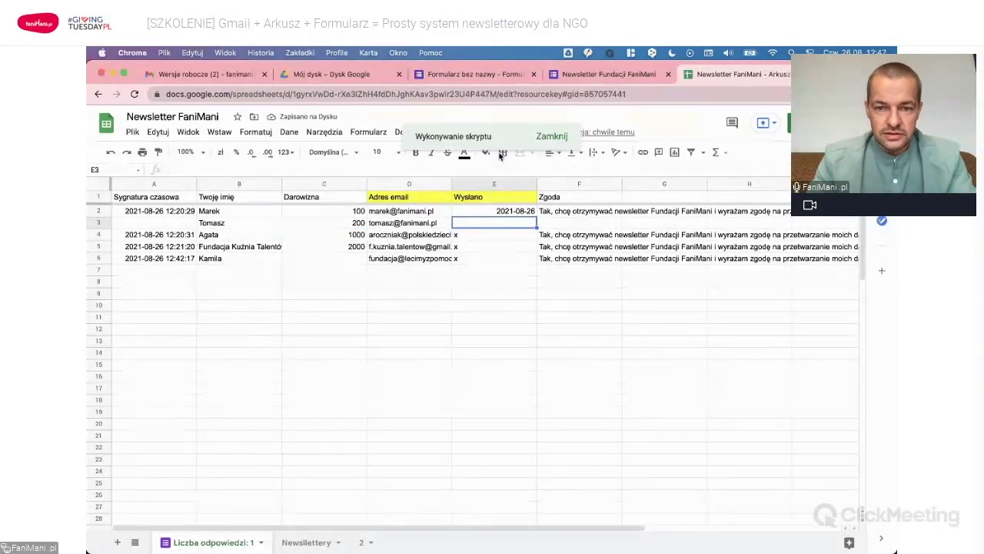
# Send with the old subject, hit the missing-draft error, grab the [TEST] subject from Gmail, dismiss the error
pyautogui.write('Testowa wiadomość 2')
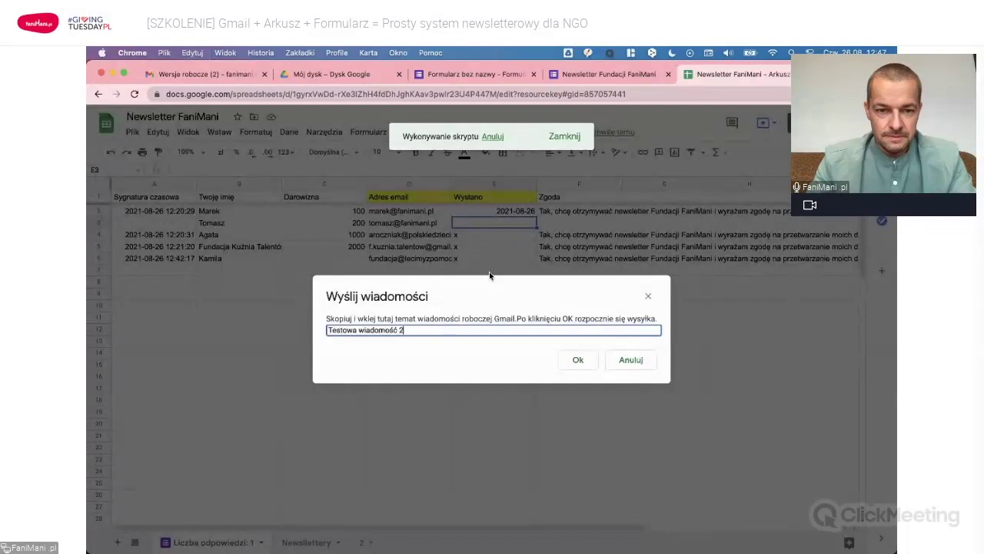
pyautogui.click(577, 360)
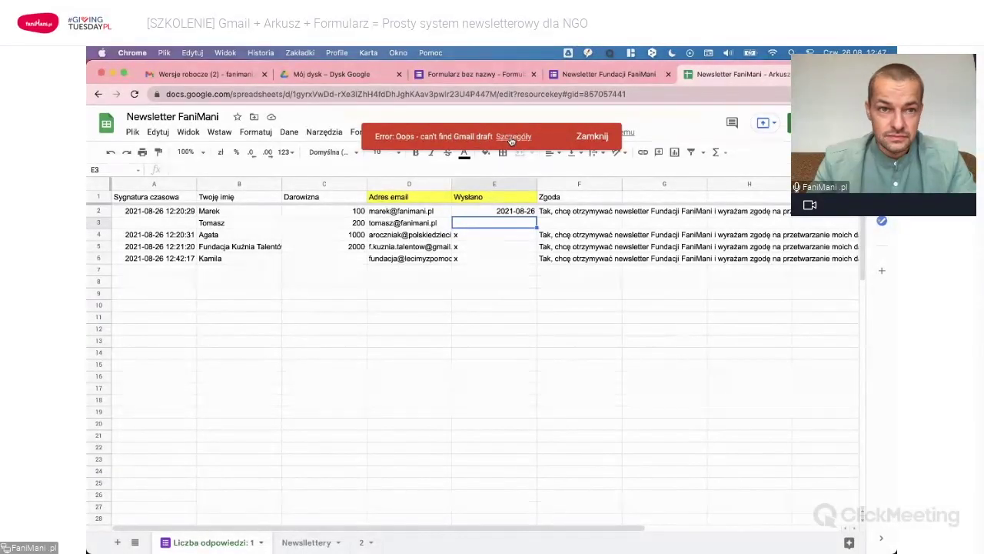
pyautogui.click(231, 75)
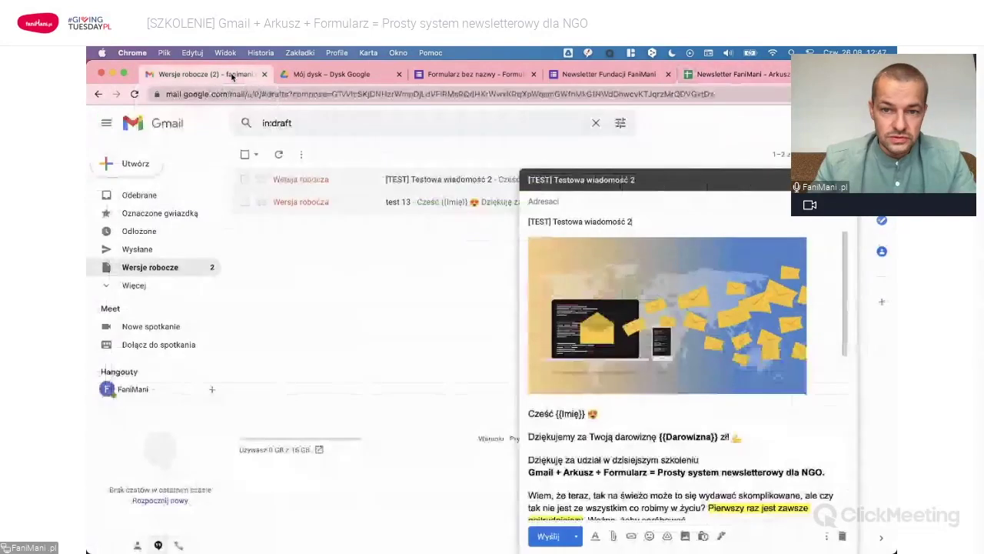
pyautogui.tripleClick(559, 222)
pyautogui.press('super+c')
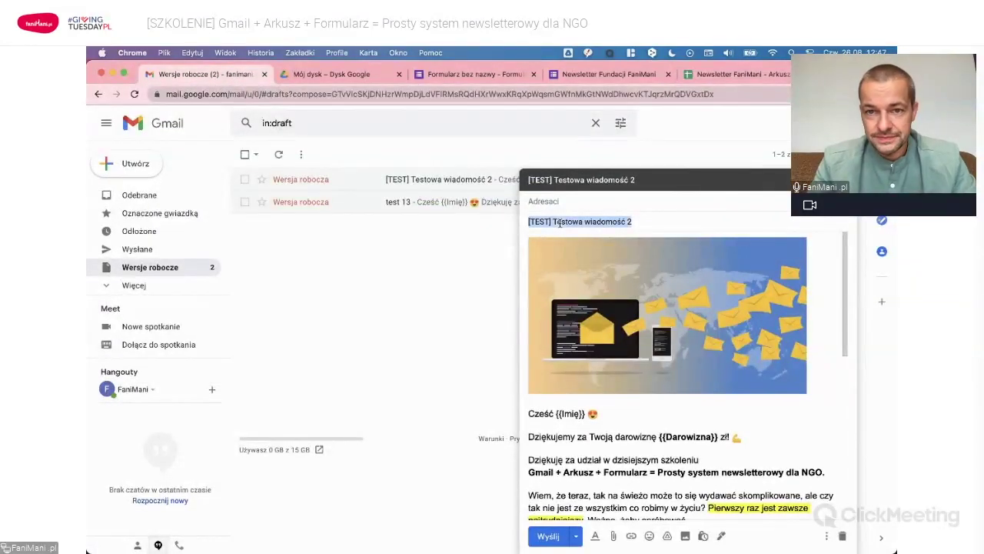
pyautogui.click(720, 73)
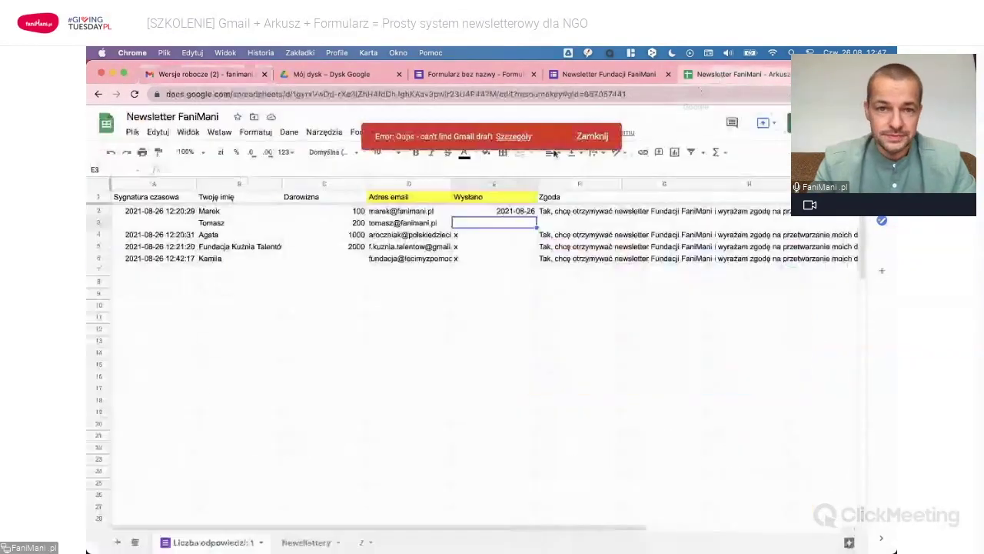
pyautogui.click(594, 136)
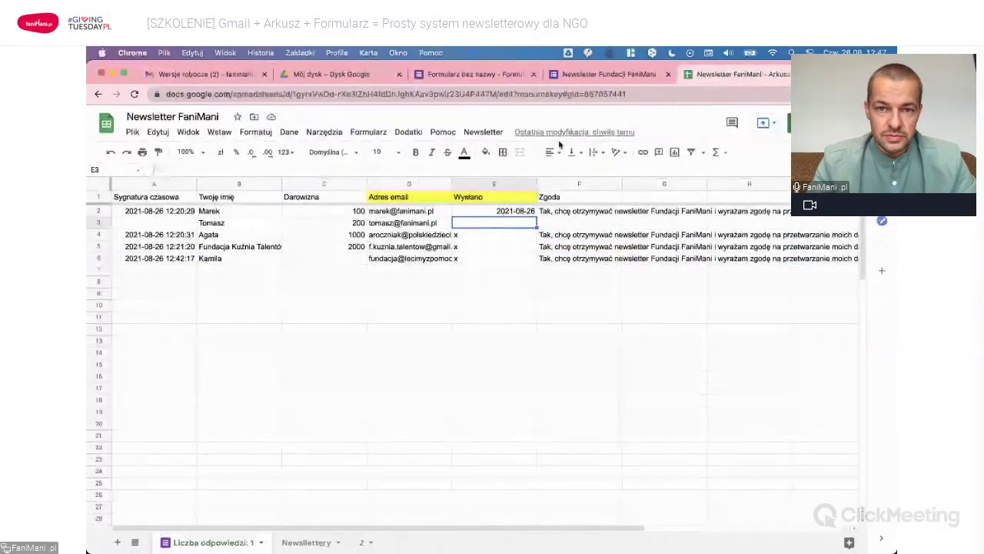
# Resend via Newsletter > Wyślij wiadomości with subject '[TEST] Testowa wiadomość 2', stamping Wysłano 2021-08-26
pyautogui.click(483, 131)
pyautogui.click(513, 156)
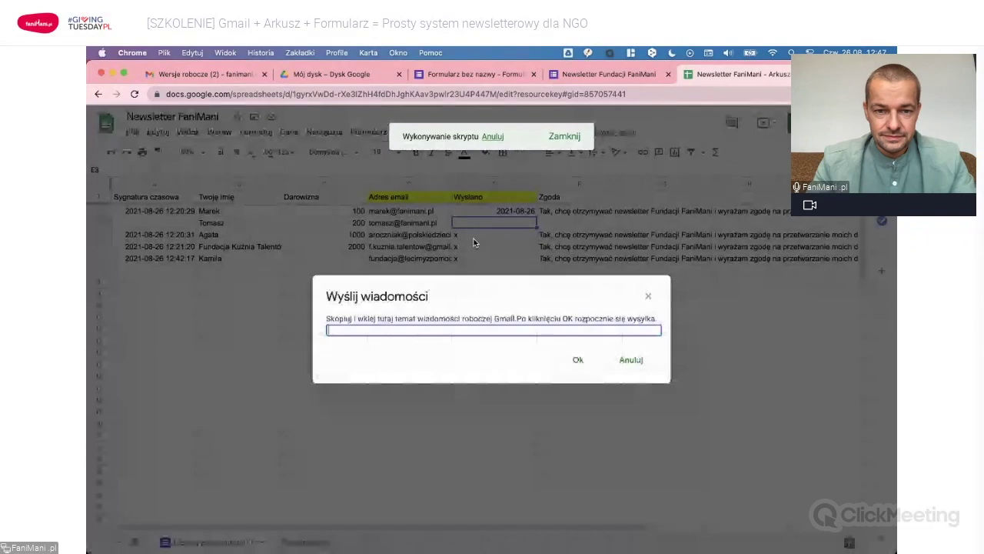
pyautogui.press('super+v')
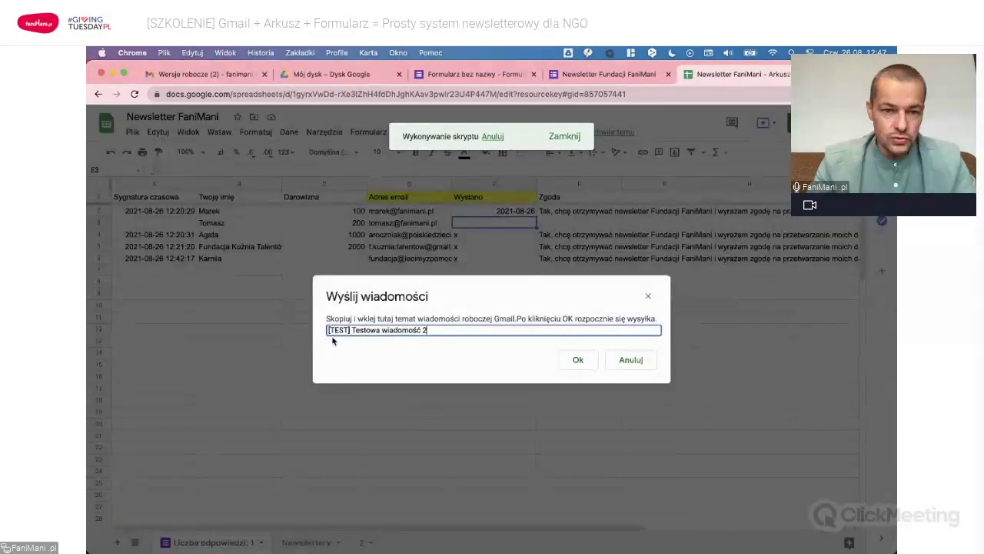
pyautogui.click(580, 362)
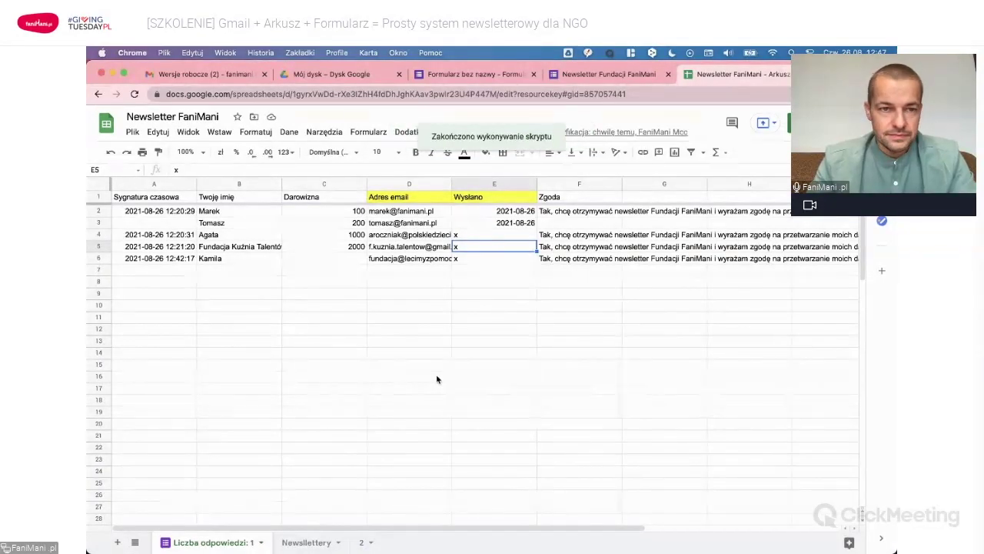
pyautogui.click(229, 75)
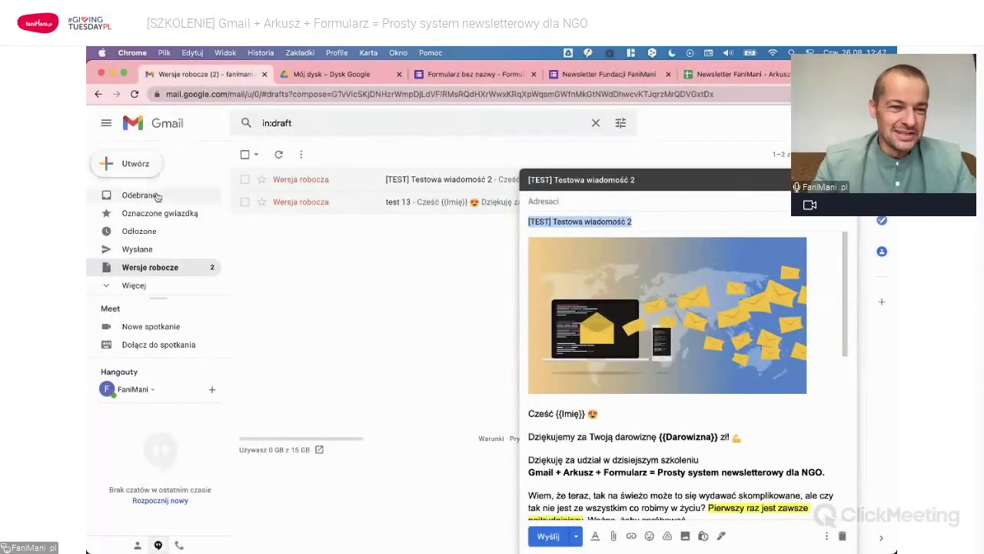
# Open the sent '[TEST] Testowa wiadomość 2' message from Gmail's Sent folder
pyautogui.click(134, 94)
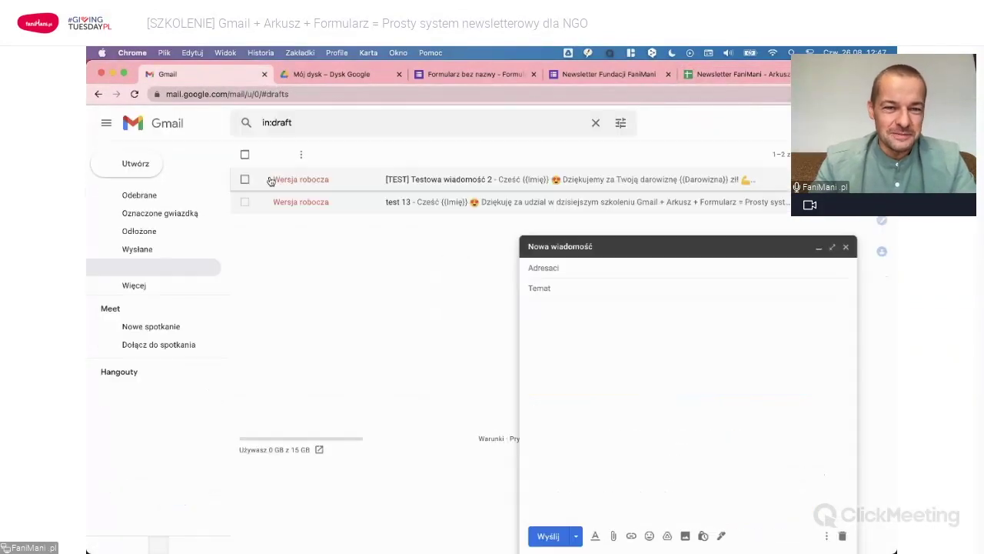
pyautogui.click(135, 249)
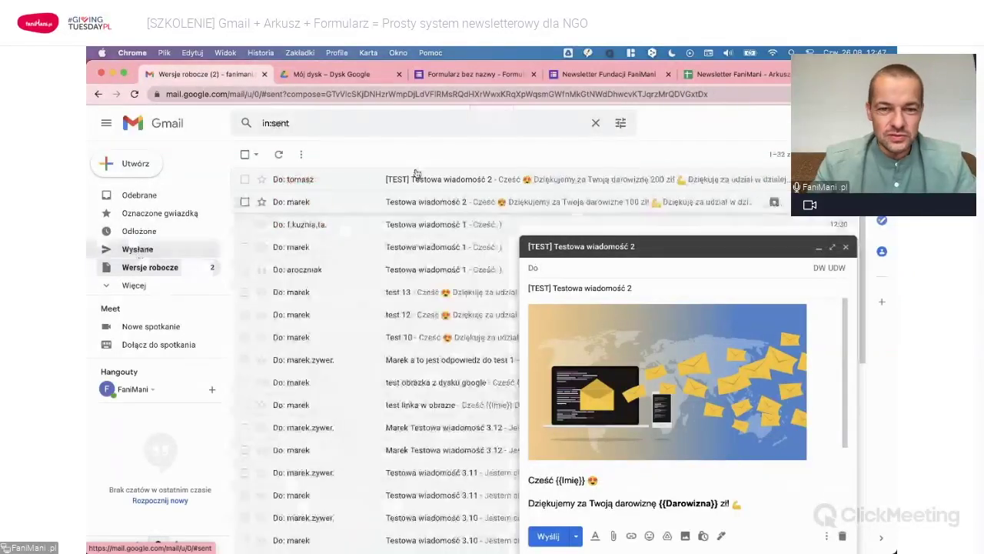
pyautogui.click(460, 180)
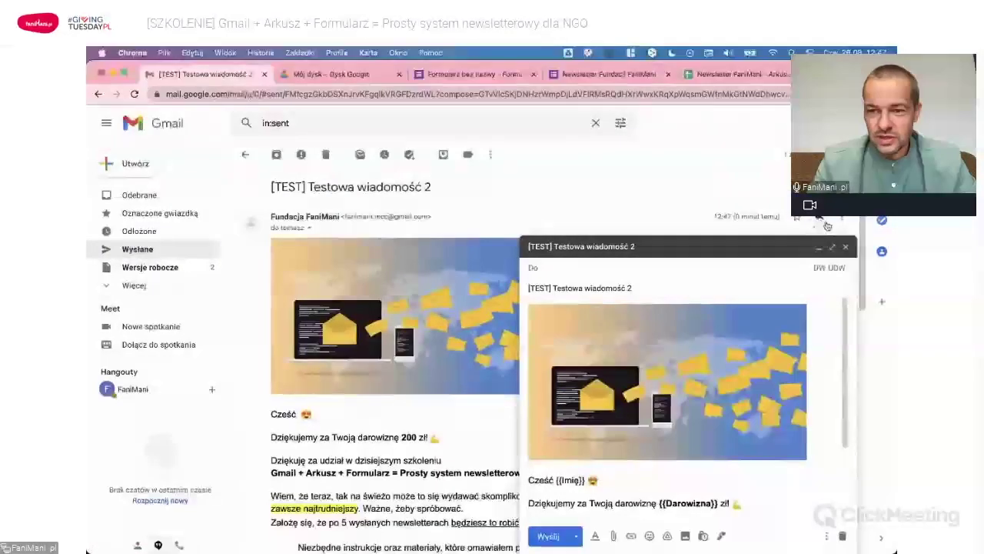
pyautogui.click(845, 246)
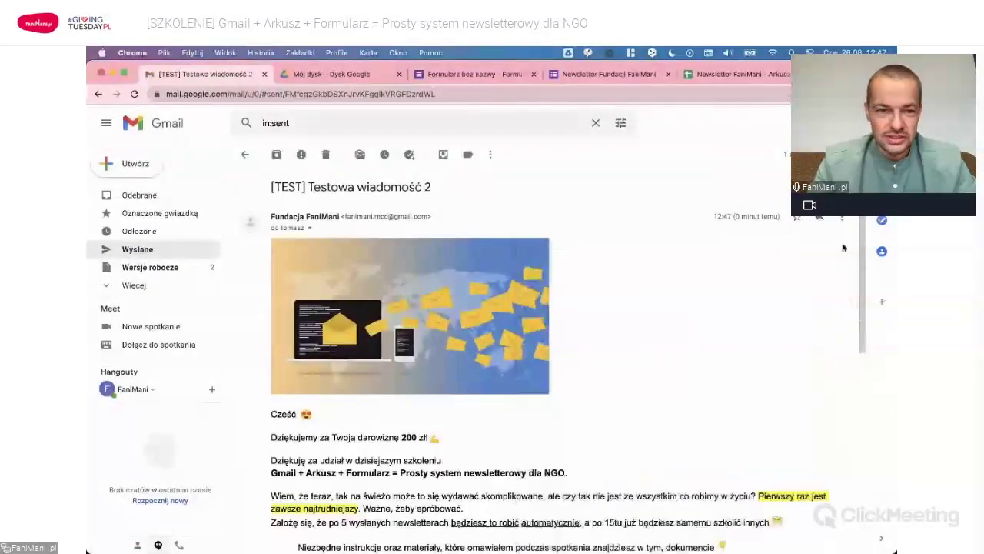
# Check the Fundacja FaniMani sender and reply-to details, then switch to the Google Docs outline
pyautogui.click(311, 229)
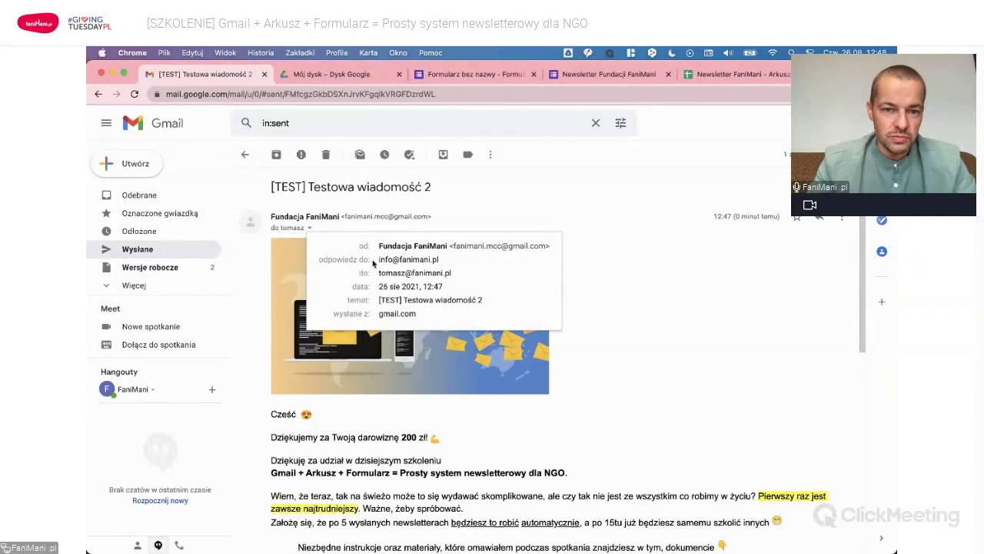
pyautogui.moveTo(378, 260); pyautogui.dragTo(449, 263)
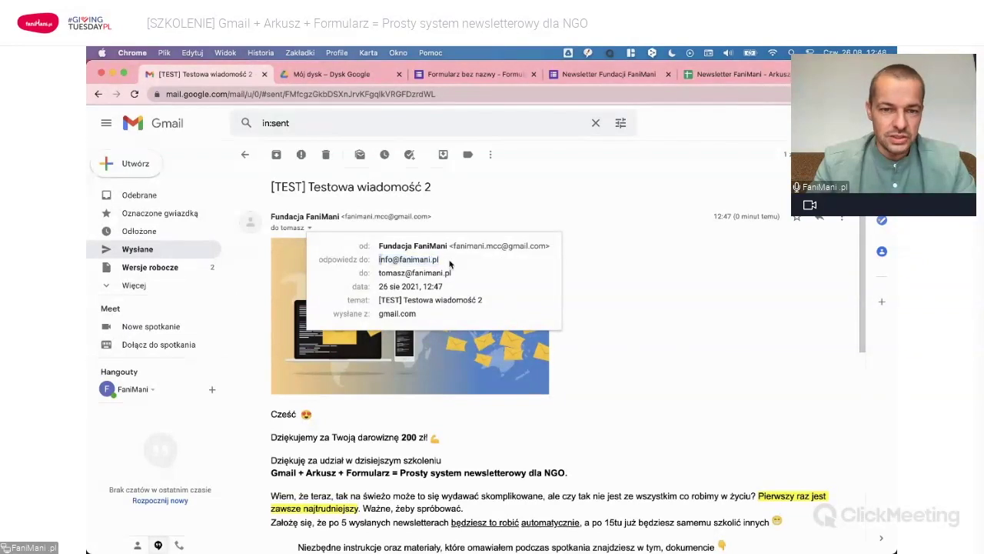
pyautogui.click(634, 279)
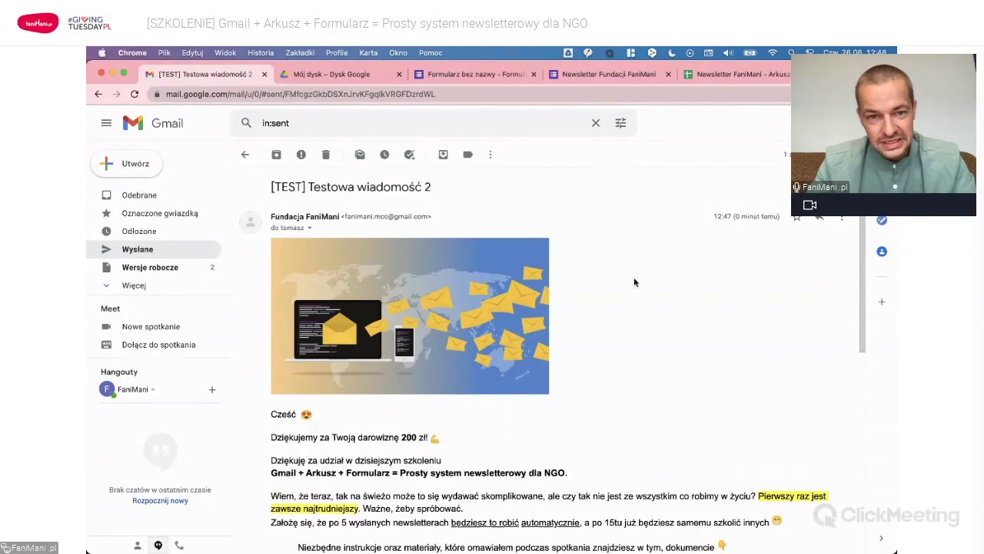
pyautogui.scroll(-3, 634, 283)
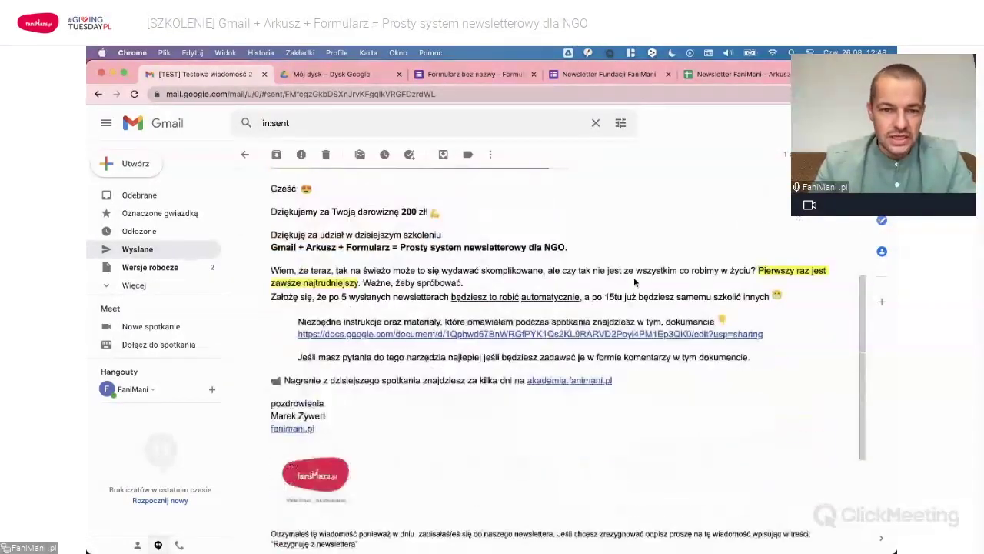
pyautogui.scroll(3, 635, 282)
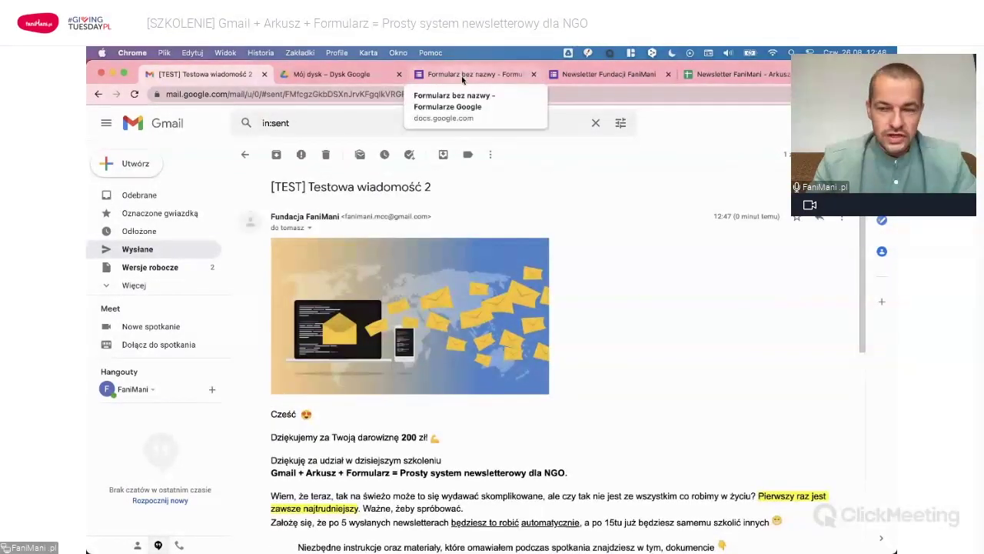
pyautogui.hotkey('ctrl', 'Up')
pyautogui.click(650, 146)
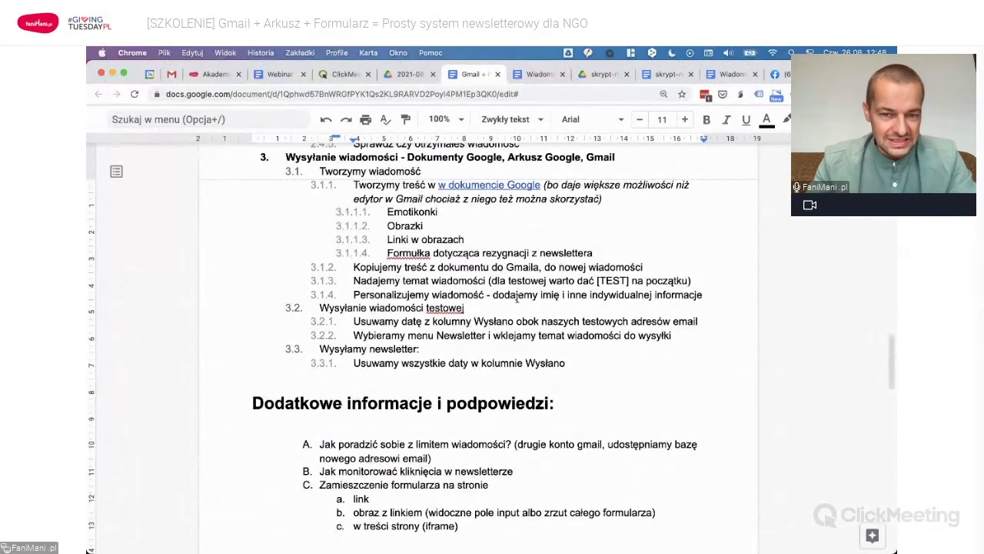
pyautogui.hotkey('ctrl', 'Up')
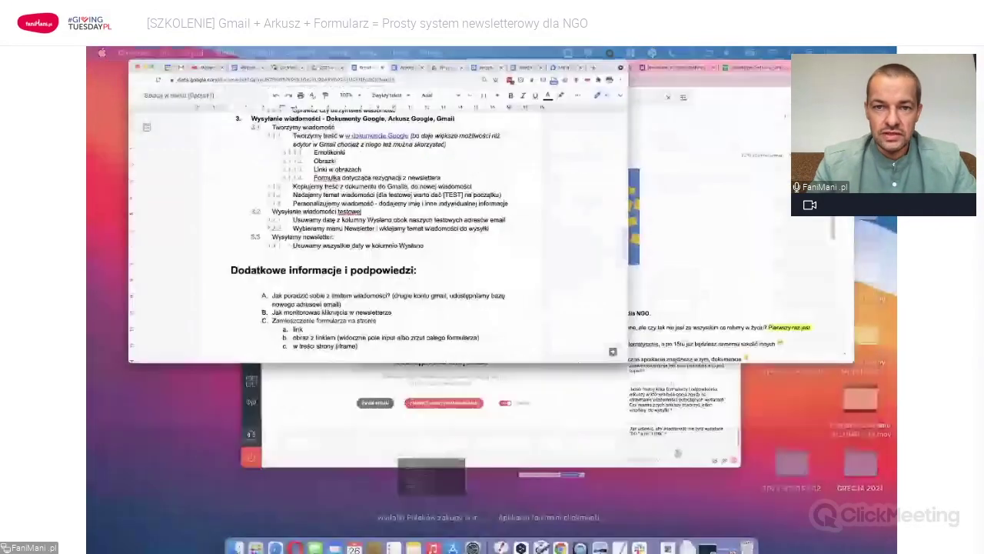
pyautogui.click(602, 146)
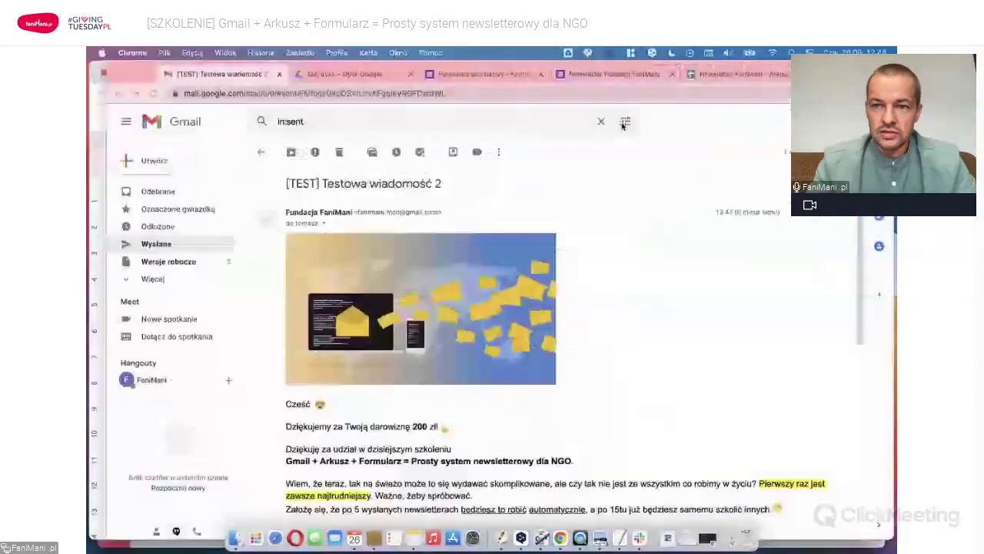
pyautogui.click(732, 75)
pyautogui.click(409, 183)
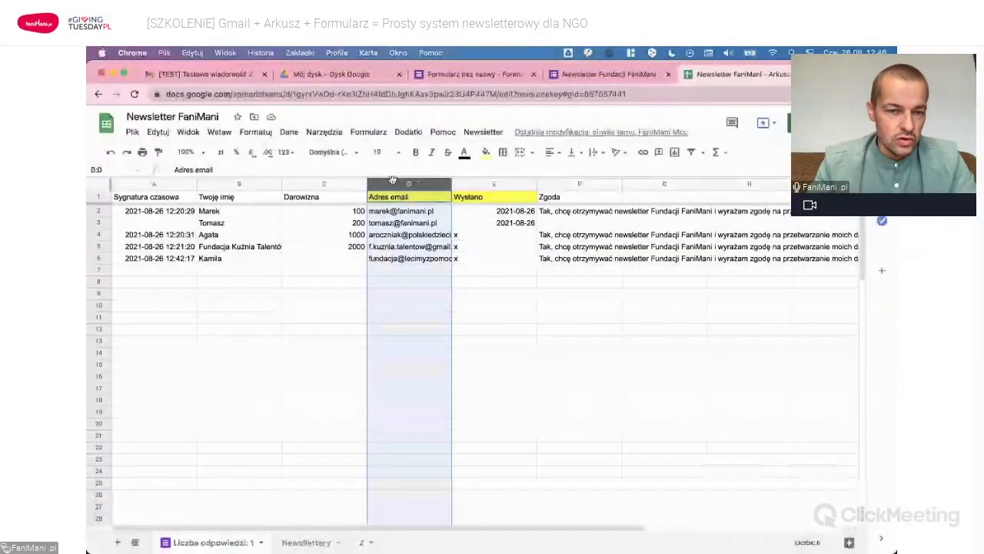
pyautogui.click(332, 182)
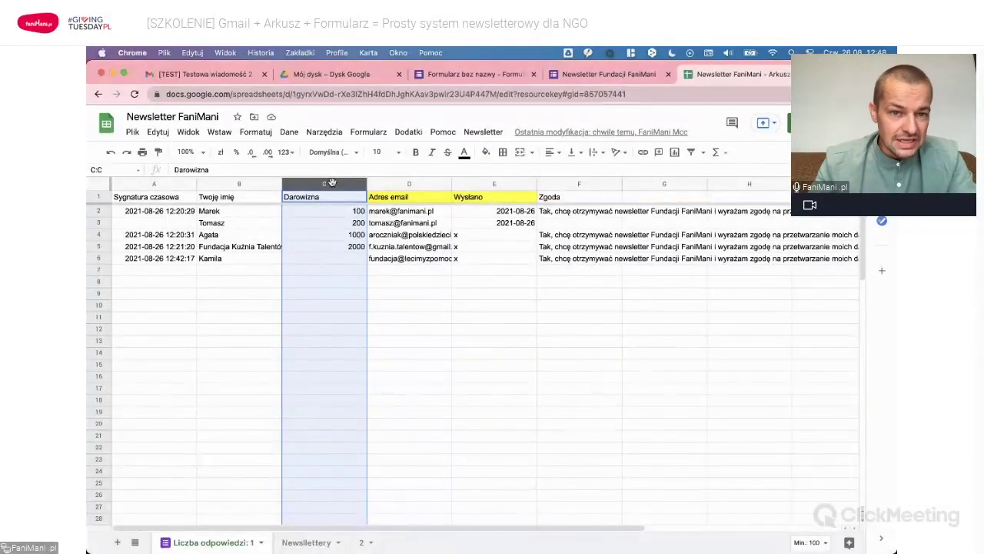
pyautogui.click(394, 196)
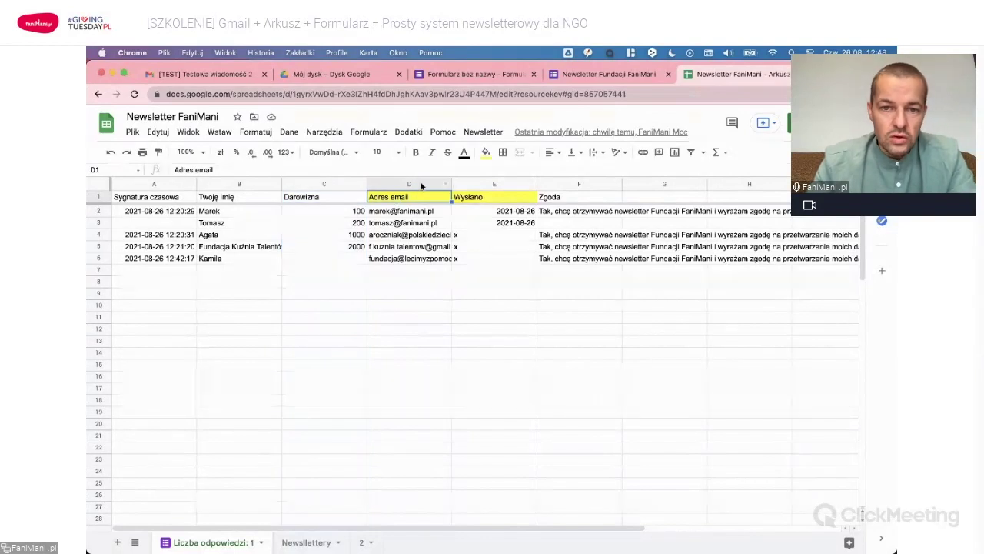
pyautogui.click(421, 185)
pyautogui.click(485, 185)
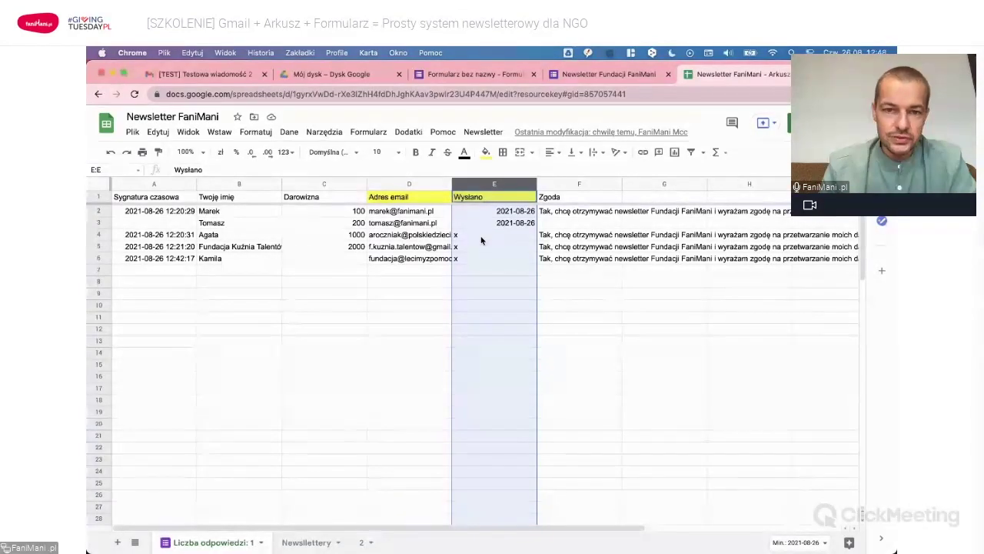
pyautogui.hotkey('ctrl', 'Up')
pyautogui.click(661, 147)
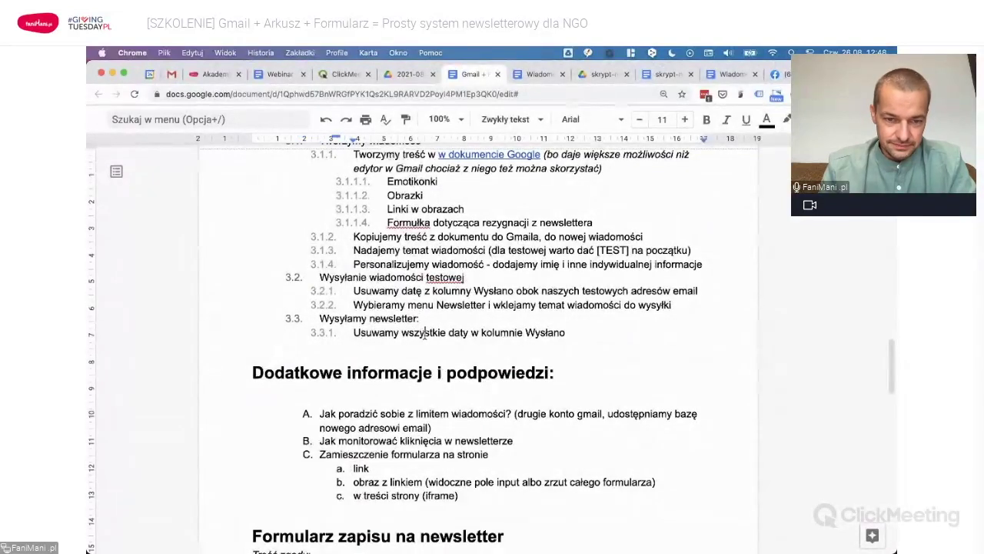
pyautogui.scroll(-1, 425, 335)
pyautogui.scroll(2, 425, 335)
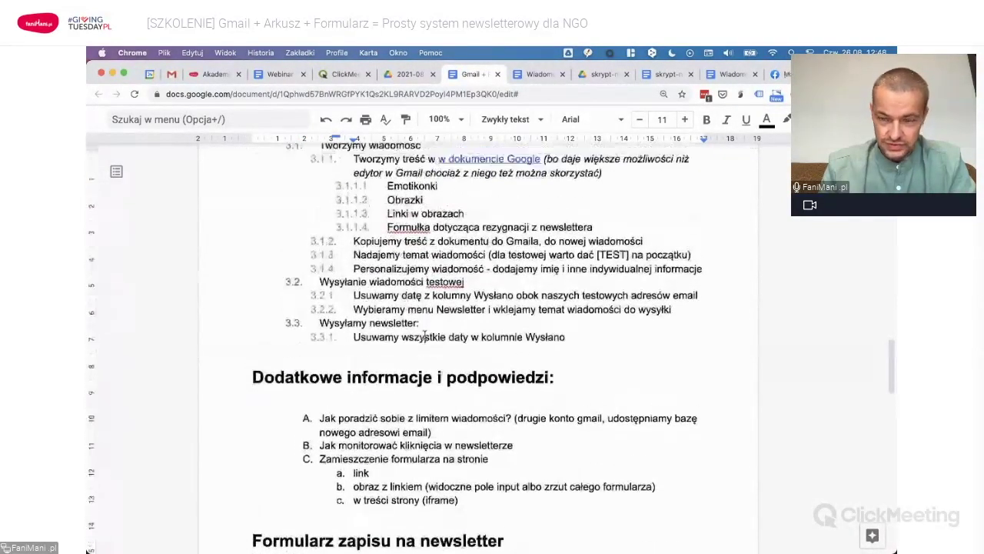
pyautogui.hotkey('ctrl', 'Up')
pyautogui.hotkey('ctrl', 'Up')
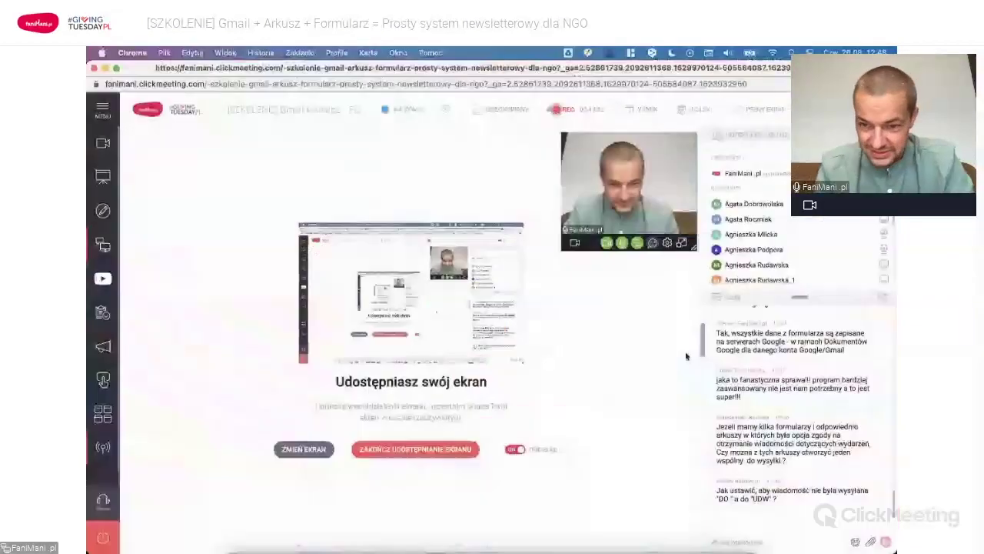
pyautogui.scroll(4, 814, 428)
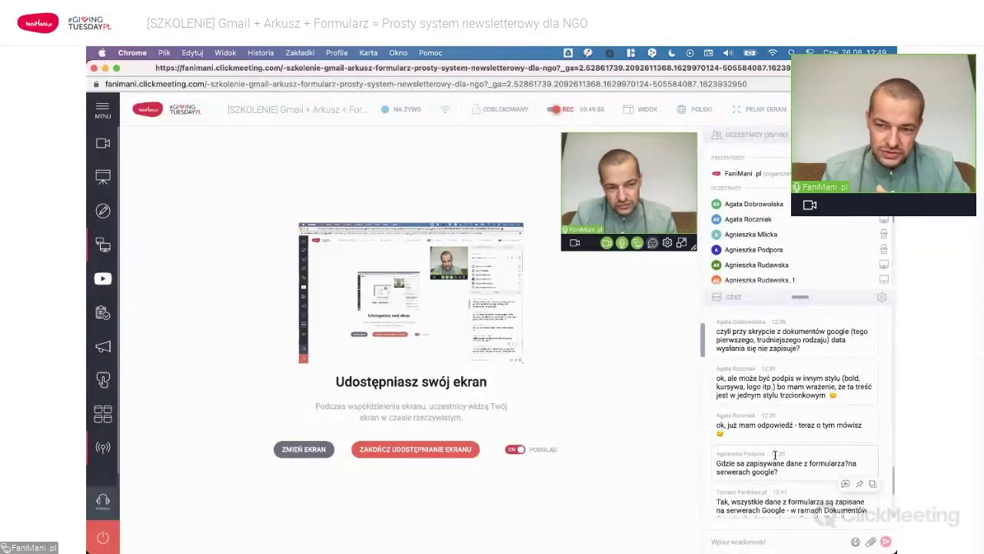
pyautogui.scroll(-3, 775, 454)
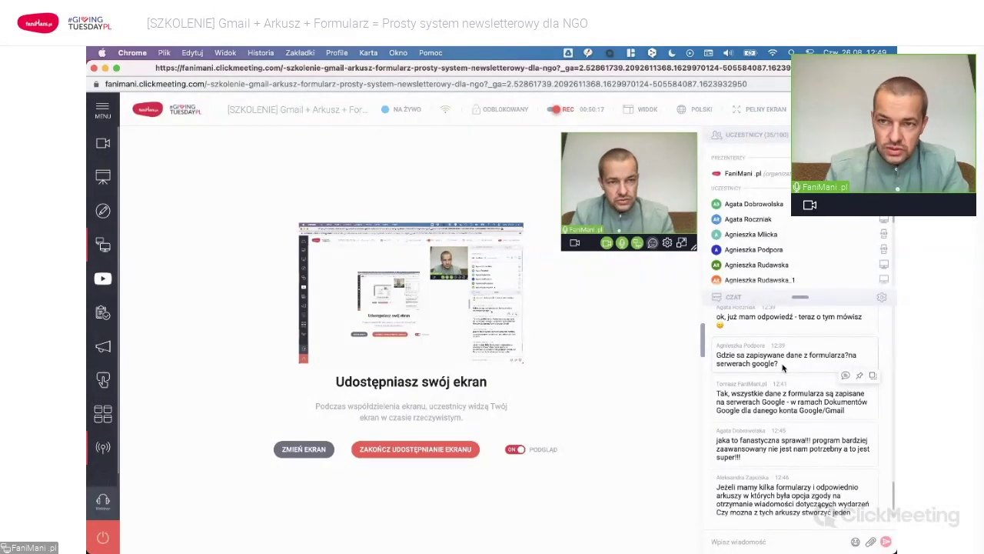
pyautogui.hotkey('ctrl', 'Down')
pyautogui.click(669, 139)
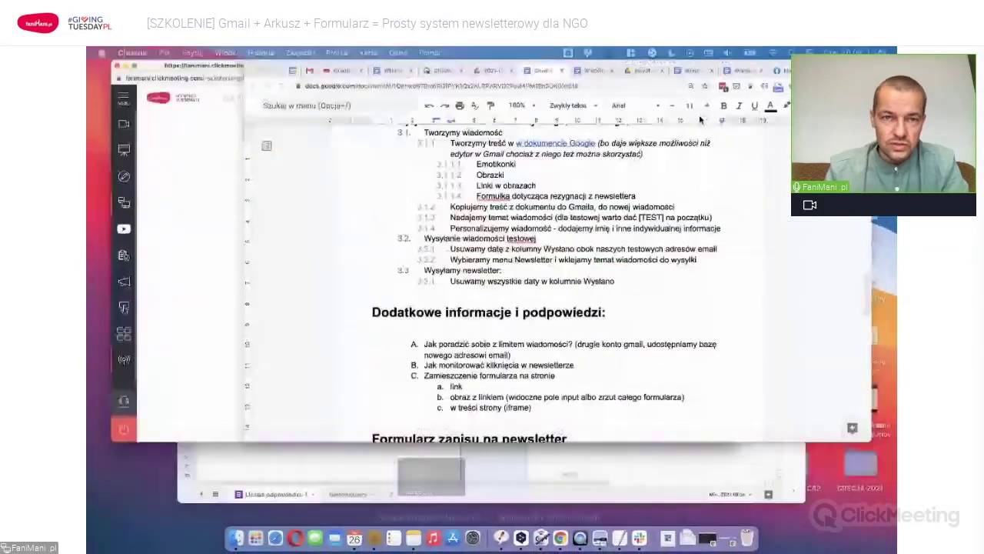
# Bring up the browser and scroll through the Newsletter Fundacji FaniMani signup form
pyautogui.hotkey('ctrl', 'Down')
pyautogui.click(556, 350)
pyautogui.hotkey('ctrl', 'shift', 'Tab')
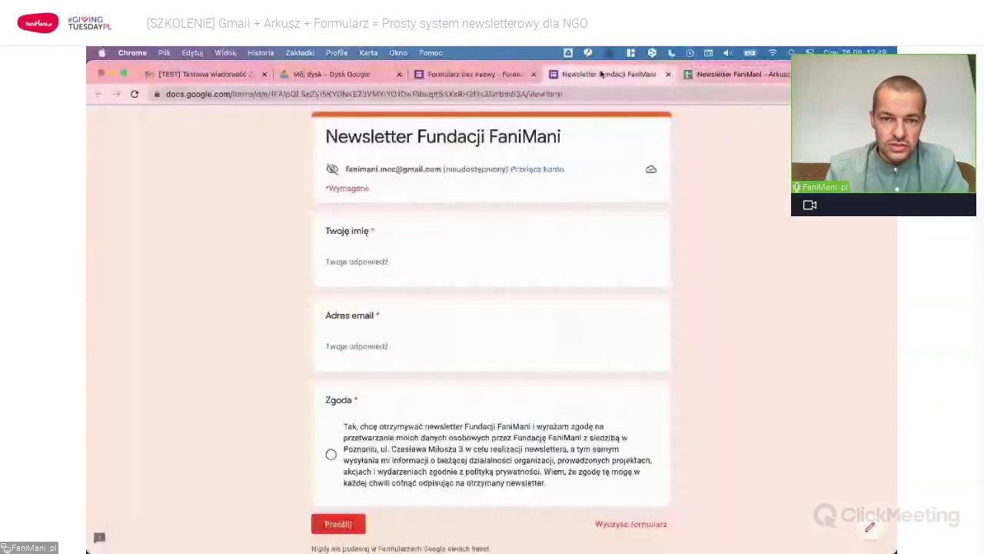
pyautogui.scroll(-1, 431, 362)
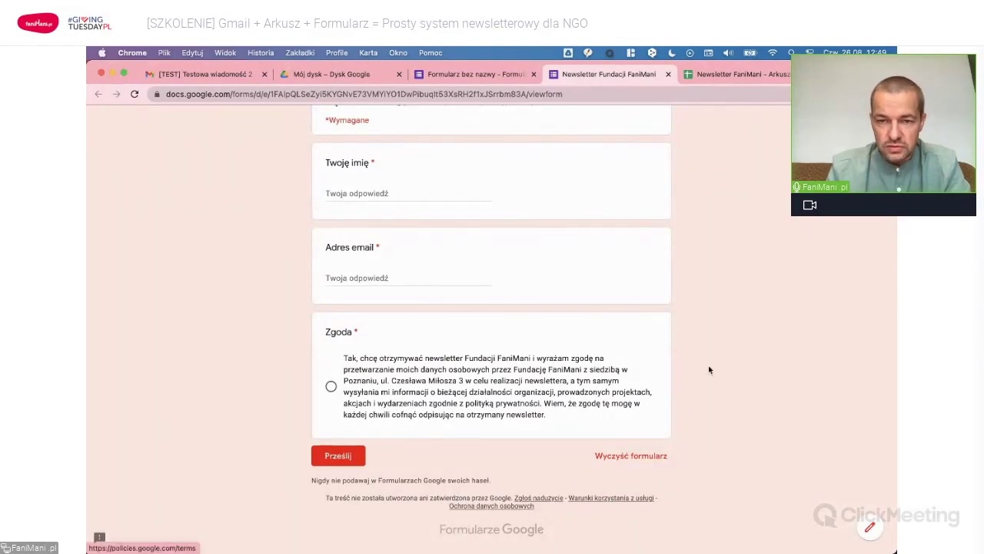
pyautogui.scroll(2, 709, 370)
# Glance at the ClickMeeting webinar, then return to the spreadsheet and select the 2000 donation in C5
pyautogui.hotkey('ctrl', 'Up')
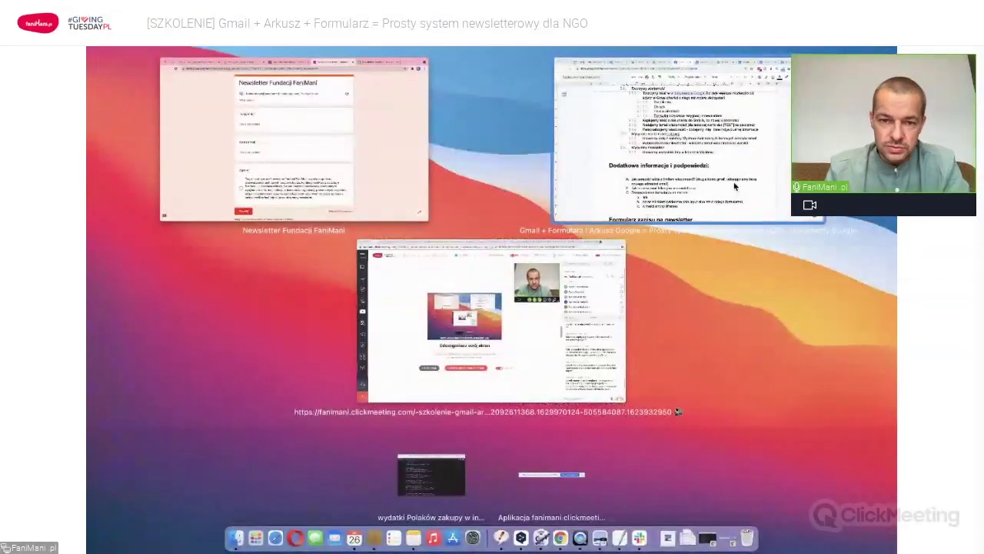
pyautogui.click(595, 305)
pyautogui.scroll(-5, 779, 400)
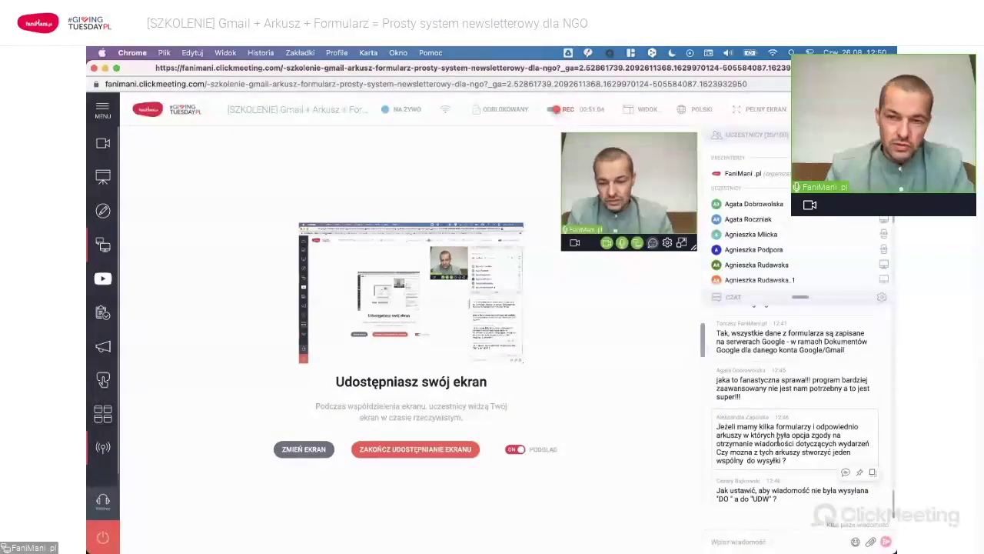
pyautogui.hotkey('ctrl', 'Up')
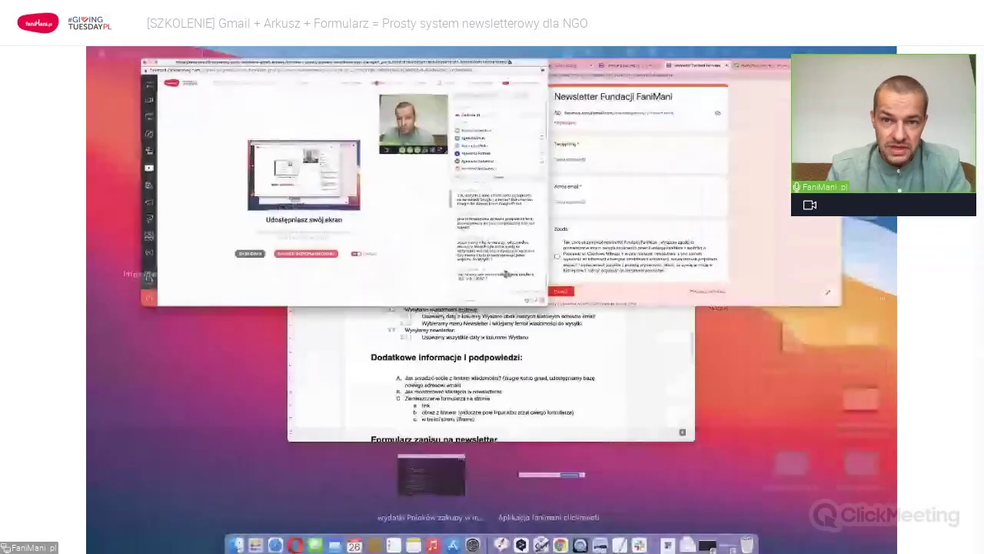
pyautogui.click(733, 125)
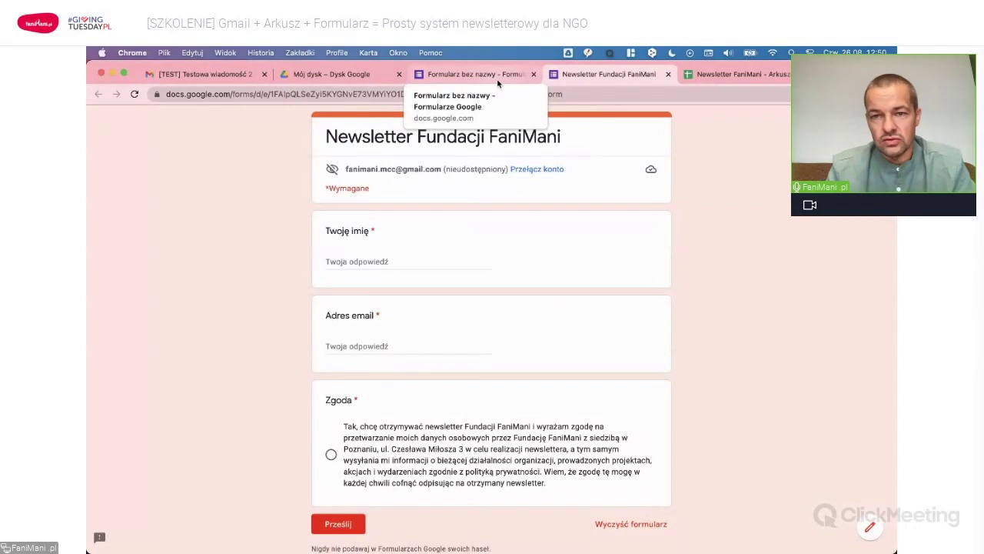
pyautogui.click(734, 74)
pyautogui.click(332, 247)
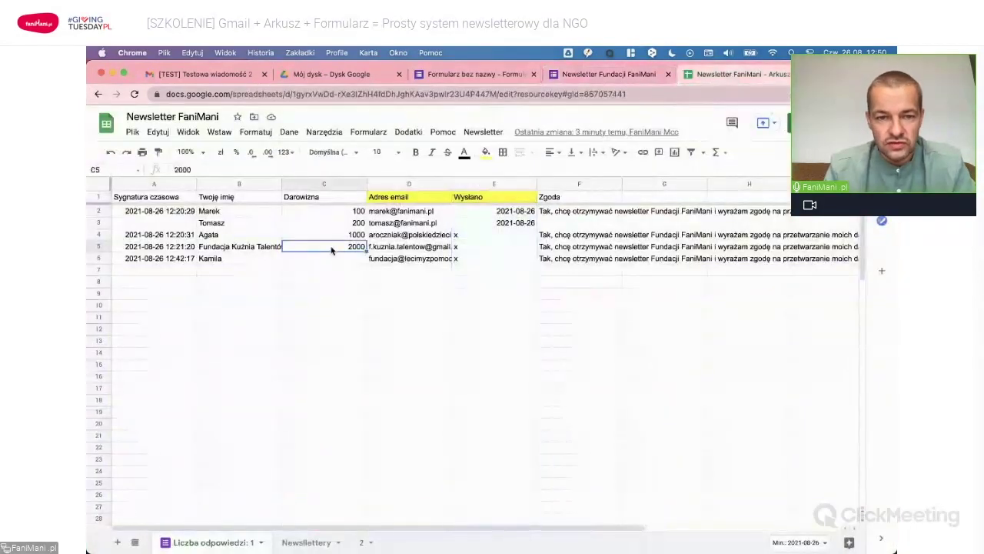
# Check cells D6 and E4 and the Narzędzia menu, then switch to the Newsletter Fundacji FaniMani form
pyautogui.click(400, 260)
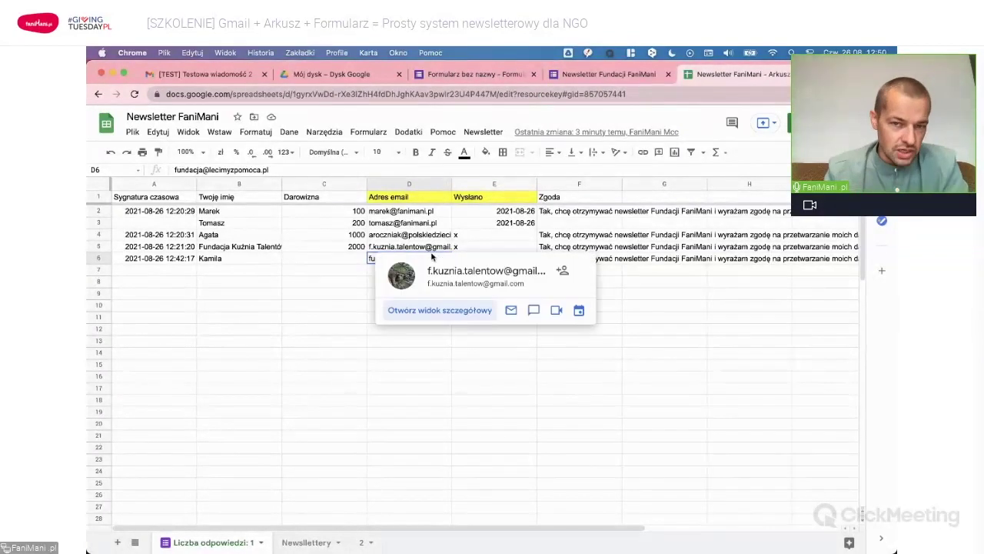
pyautogui.click(324, 132)
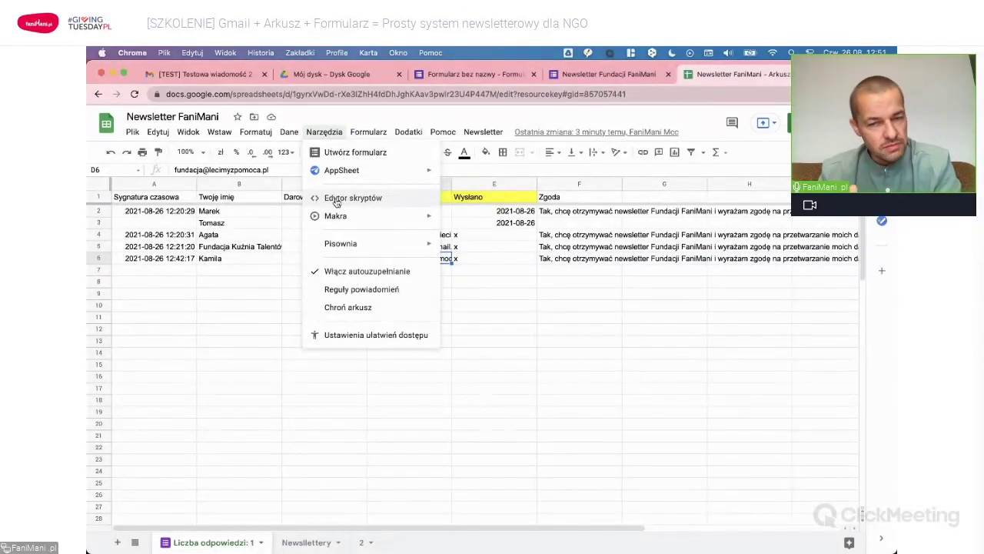
pyautogui.click(480, 235)
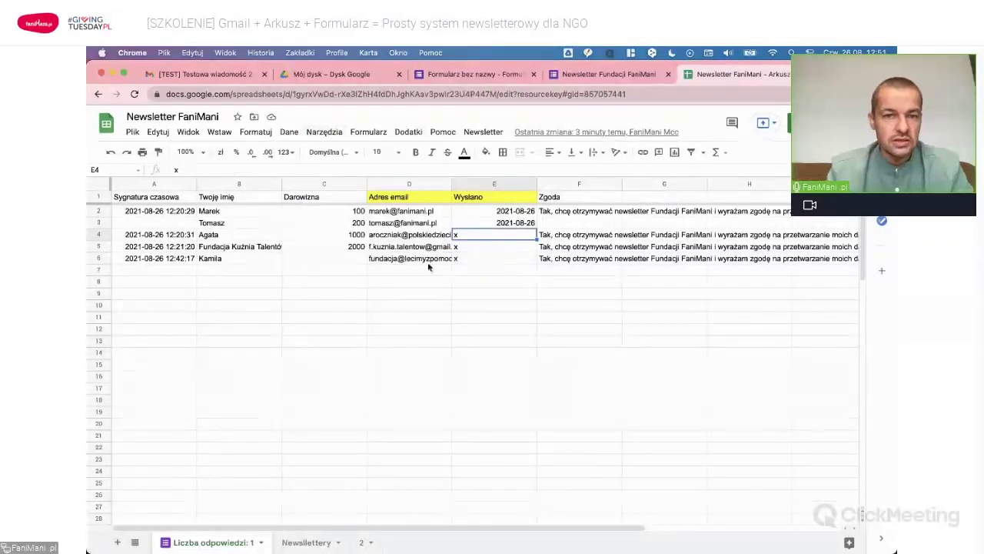
pyautogui.click(593, 75)
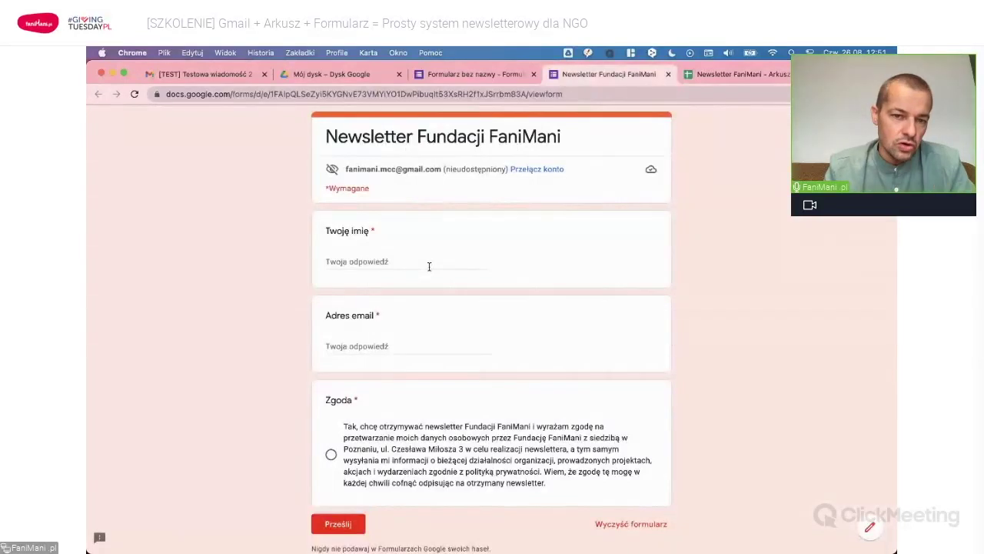
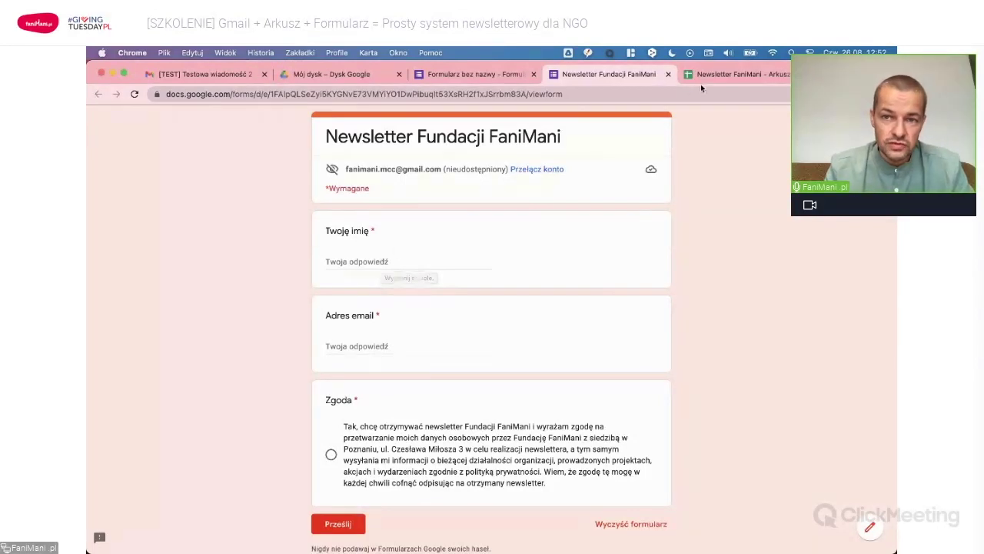
# Bring up the Newsletter FaniMani response sheet with its five entries and Wysłano marks, then show all windows
pyautogui.click(742, 74)
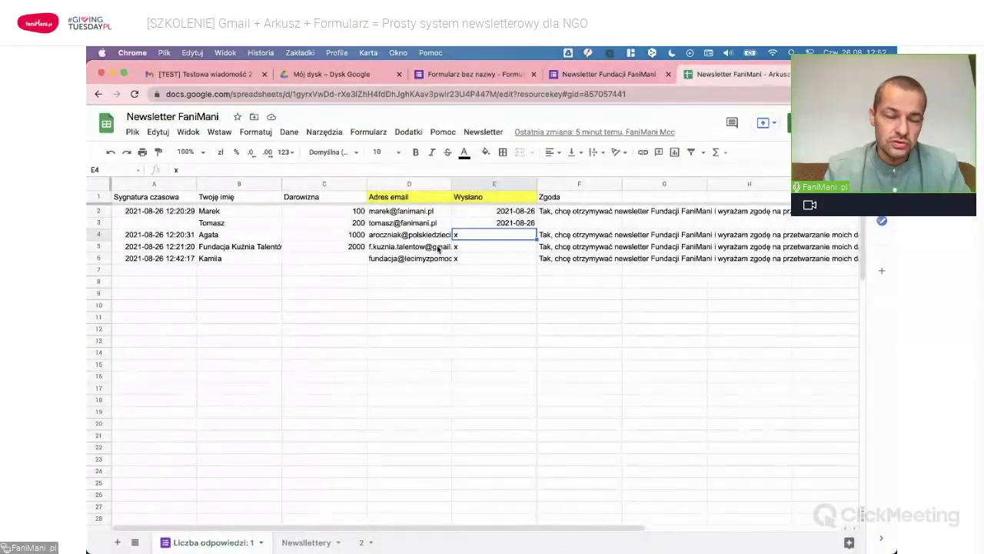
pyautogui.moveTo(436, 247)
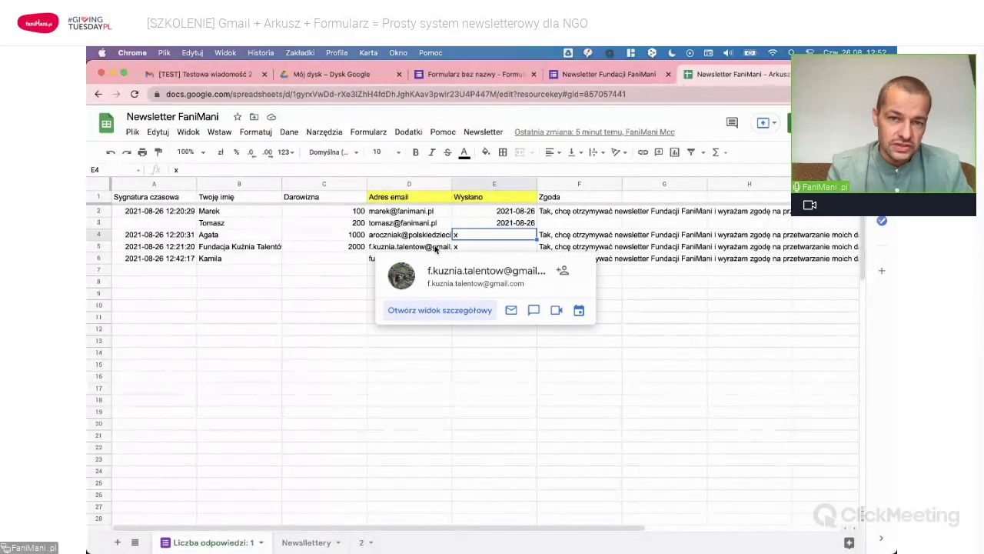
pyautogui.click(352, 320)
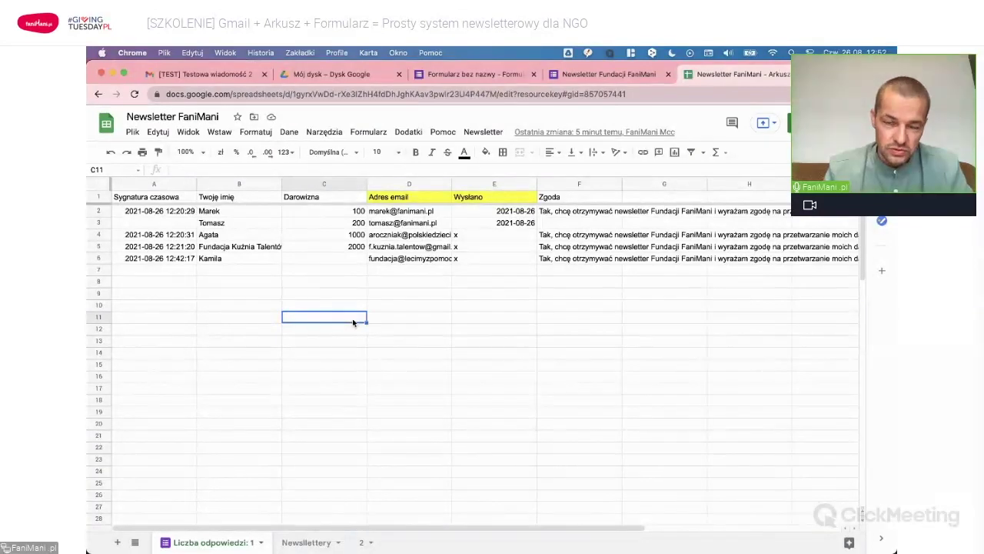
pyautogui.hotkey('ctrl', 'Up')
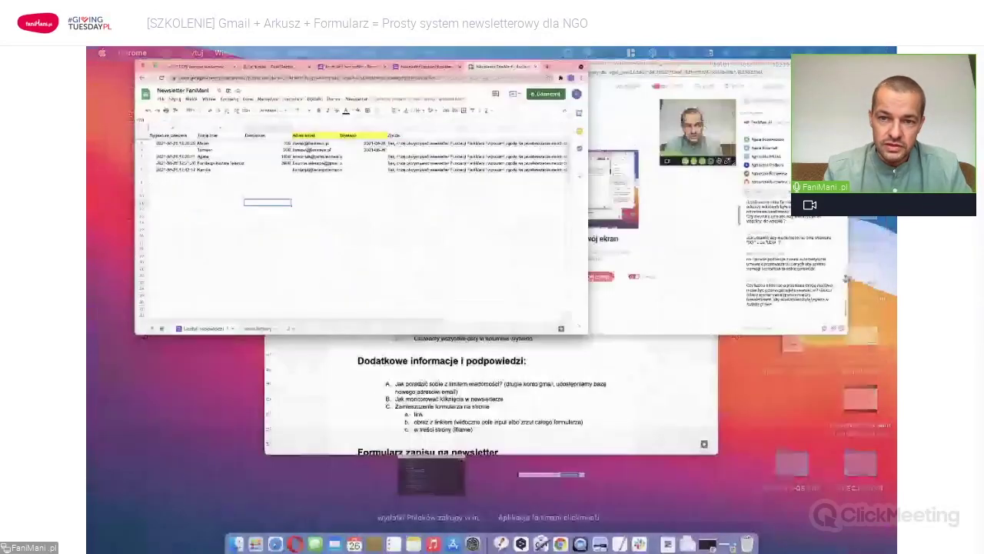
# Check the ClickMeeting screen-sharing page, then open the sent '[TEST] Testowa wiadomość 2' message in Gmail
pyautogui.click(669, 150)
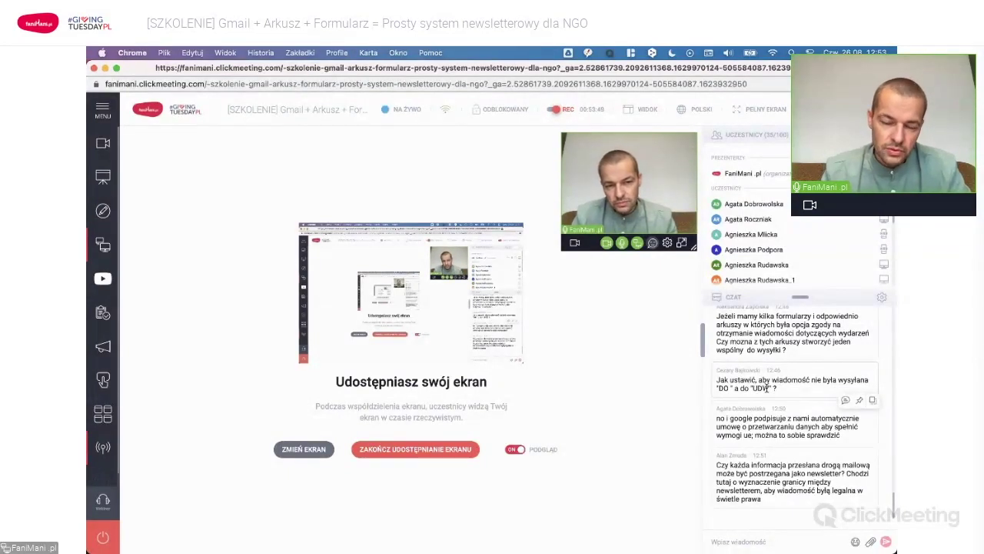
pyautogui.hotkey('ctrl', 'Up')
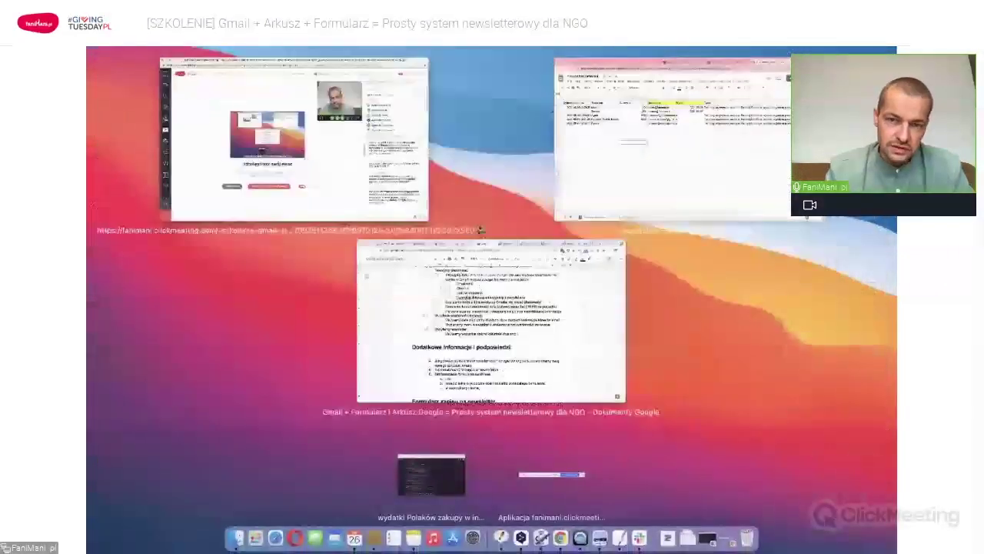
pyautogui.click(644, 162)
pyautogui.click(201, 73)
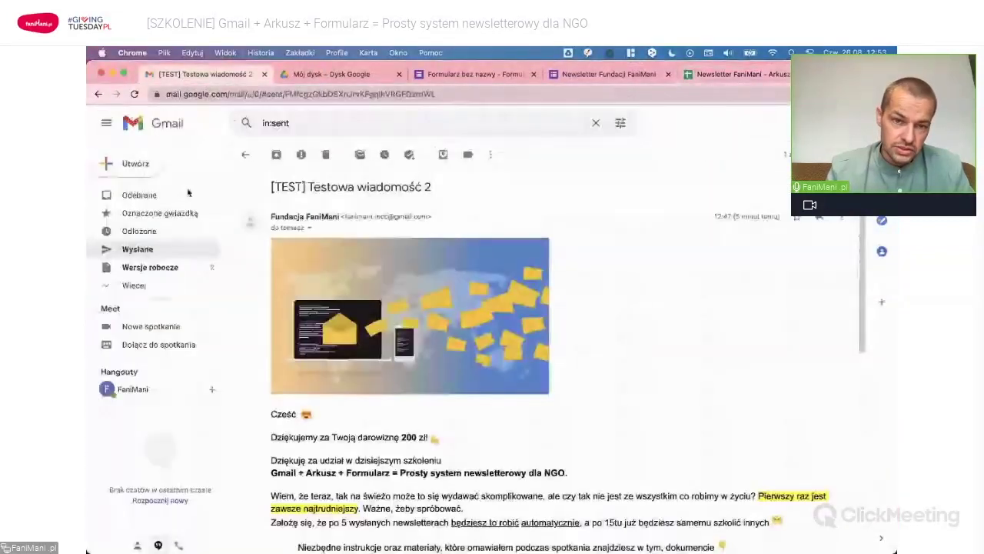
# Inspect the sender, reply-to and recipient details of the sent '[TEST] Testowa wiadomość 2' message
pyautogui.click(309, 228)
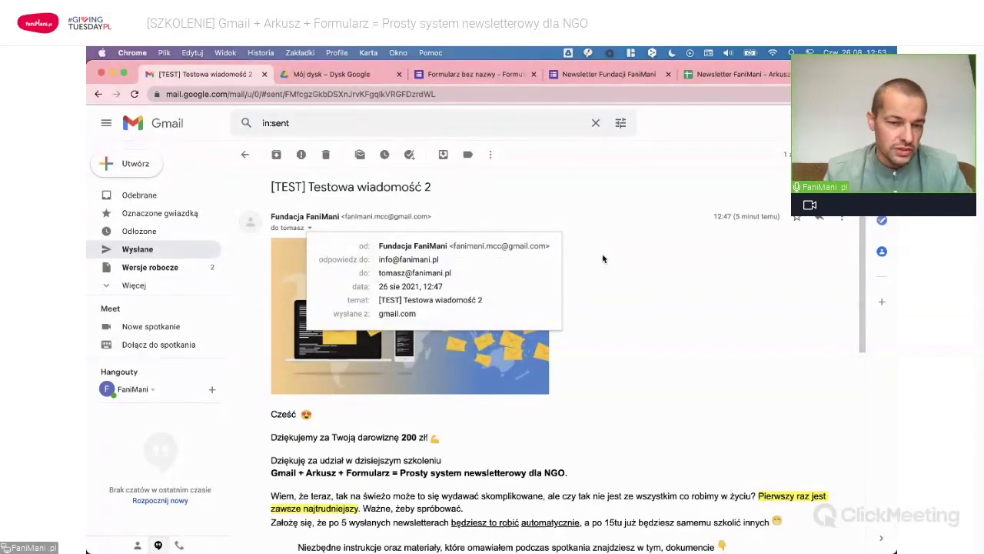
pyautogui.scroll(-2, 314, 344)
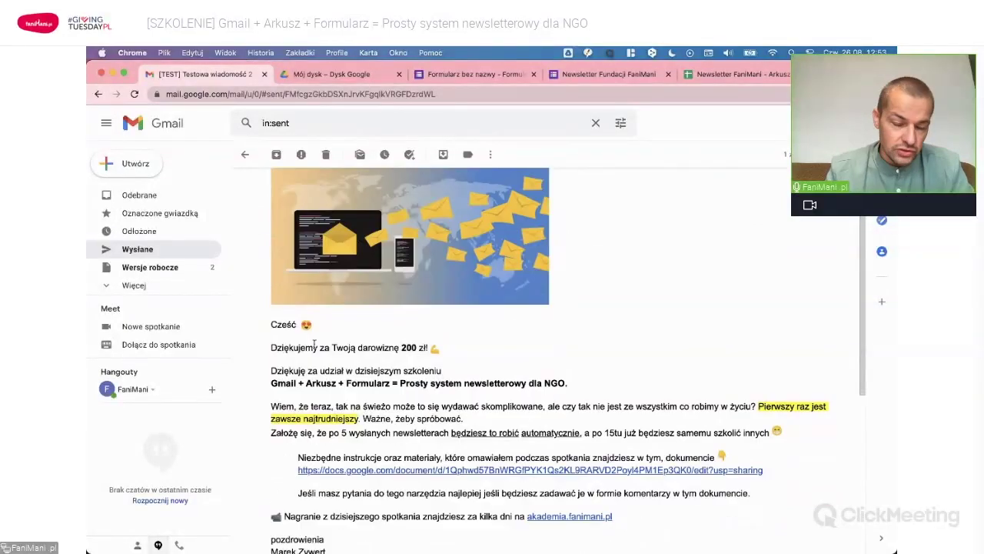
pyautogui.scroll(2, 466, 343)
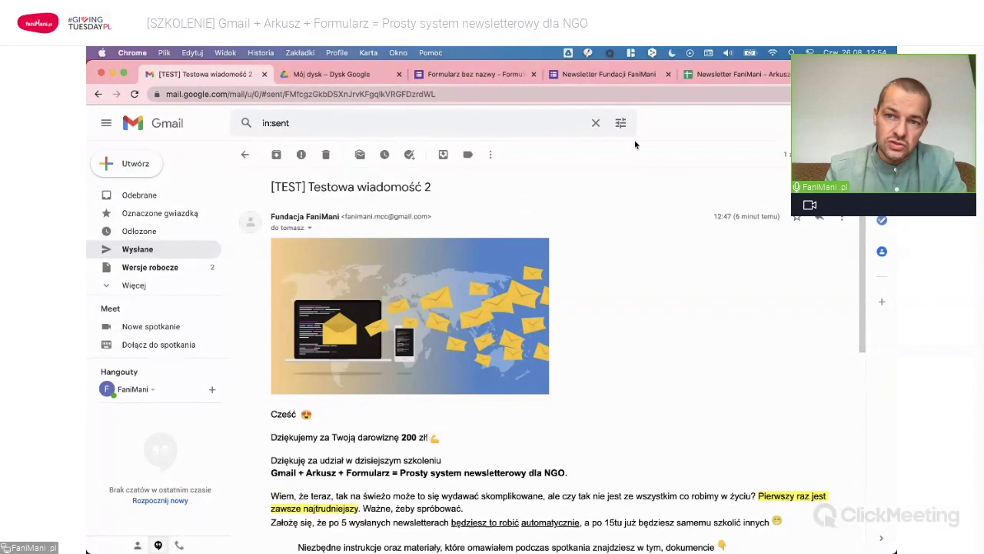
pyautogui.hotkey('ctrl', 'Up')
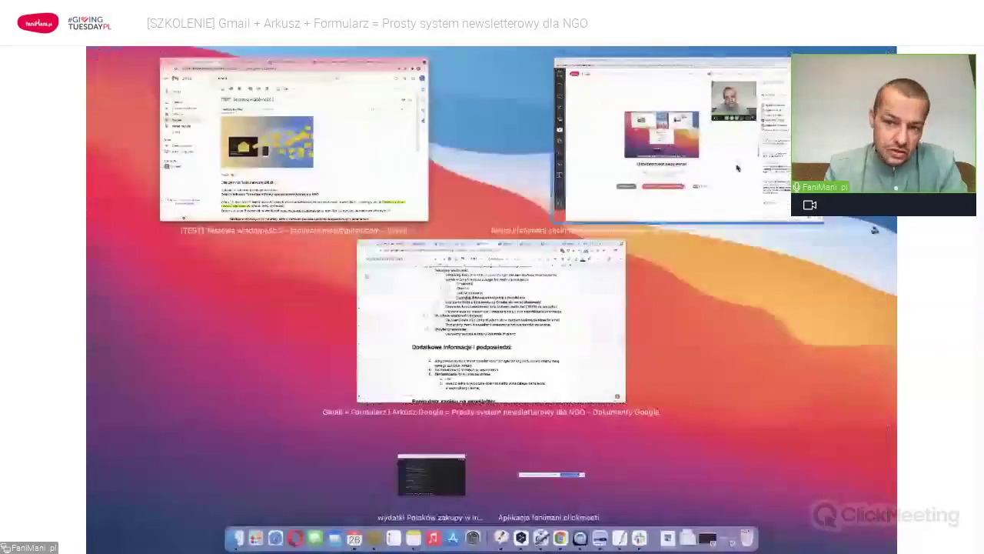
# Bring ClickMeeting forward and read back through earlier participant questions in the meeting chat
pyautogui.click(657, 146)
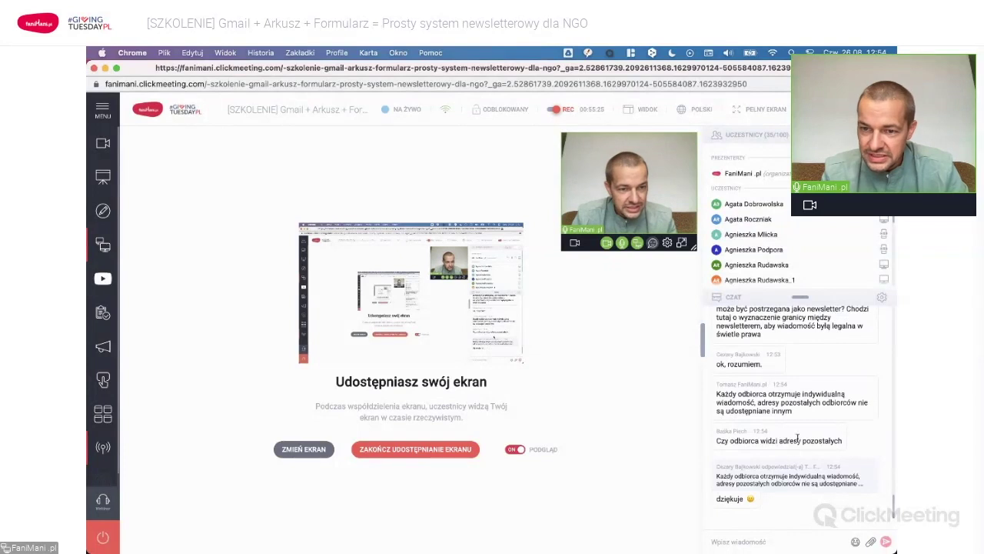
pyautogui.scroll(2, 839, 369)
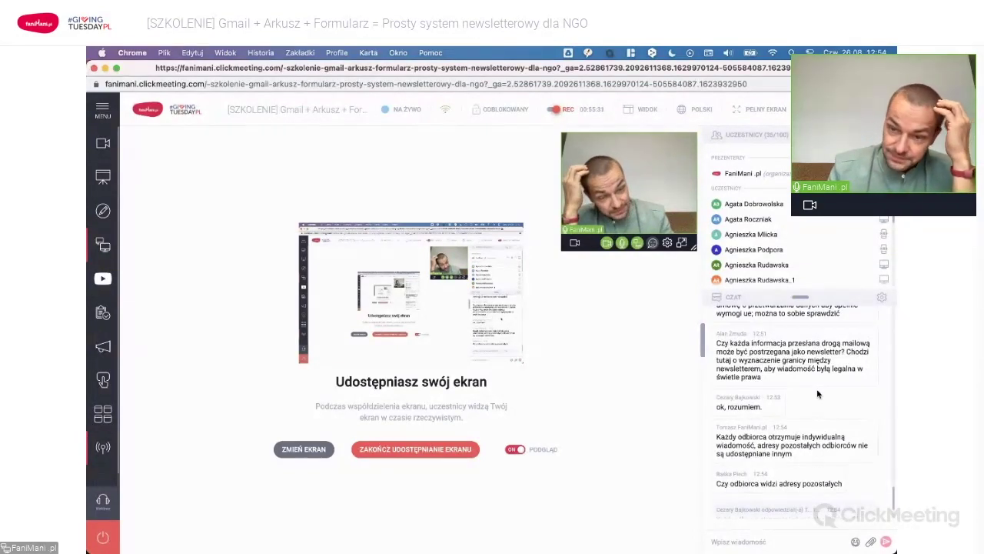
pyautogui.scroll(1, 817, 392)
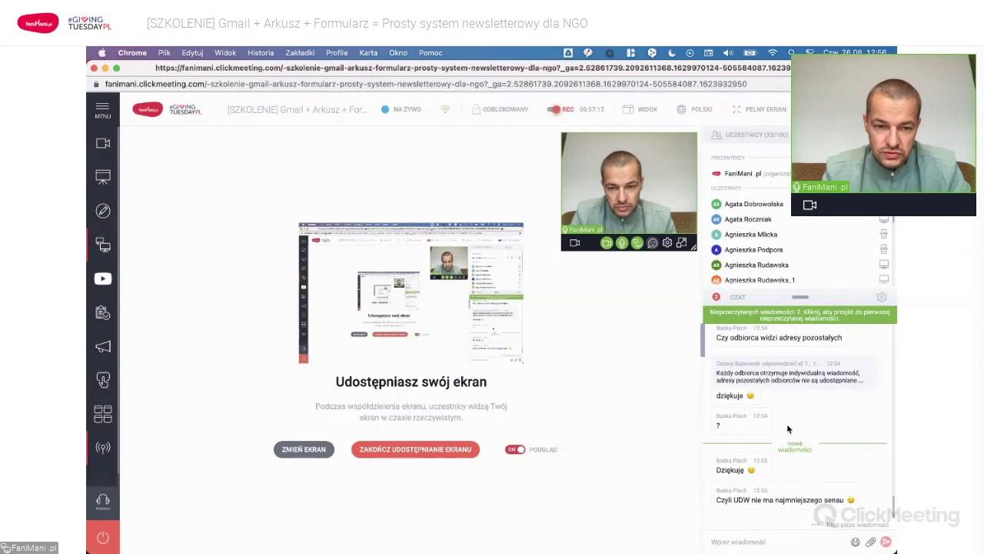
pyautogui.hotkey('ctrl', 'Down')
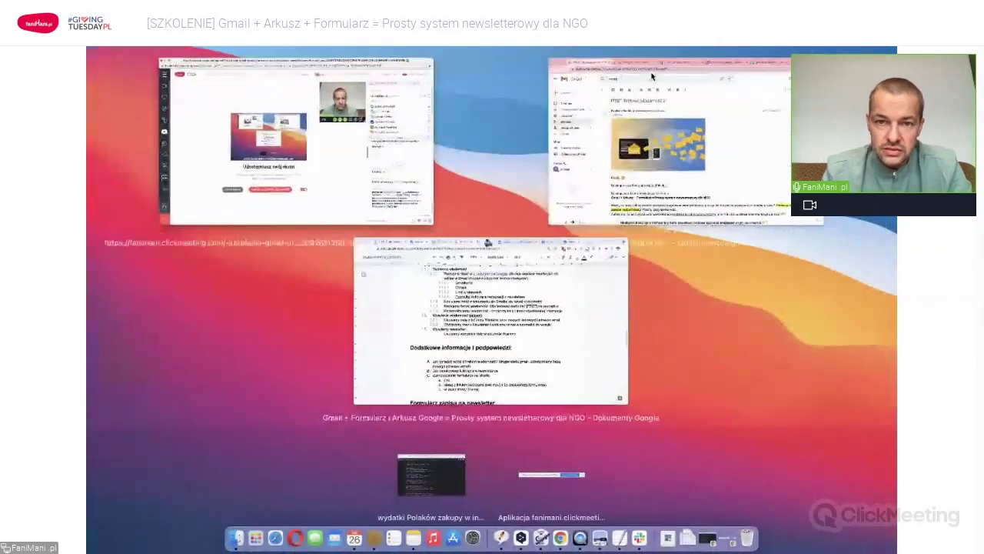
# View the recipient details of the sent test message in the Gmail window
pyautogui.click(651, 77)
pyautogui.click(309, 229)
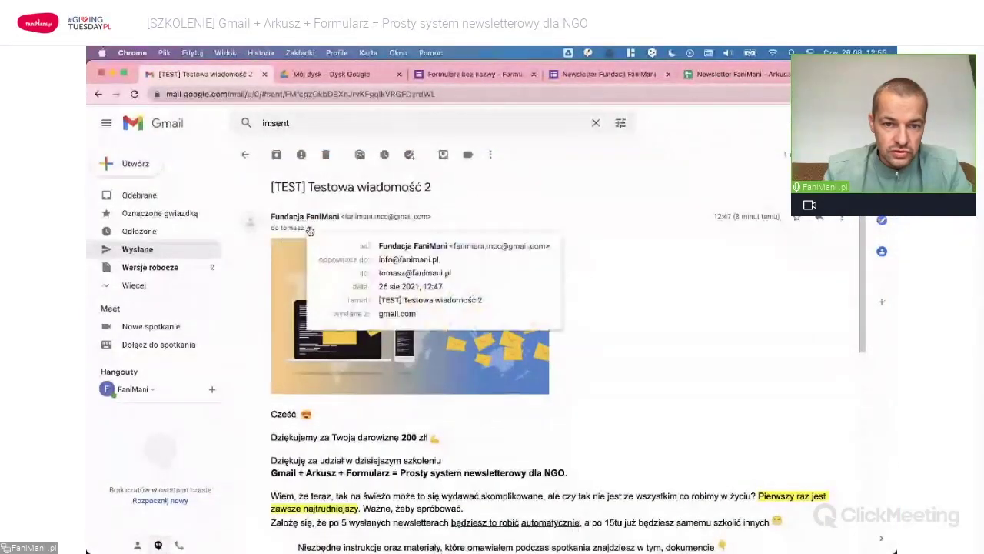
pyautogui.click(656, 129)
pyautogui.hotkey('ctrl', 'Down')
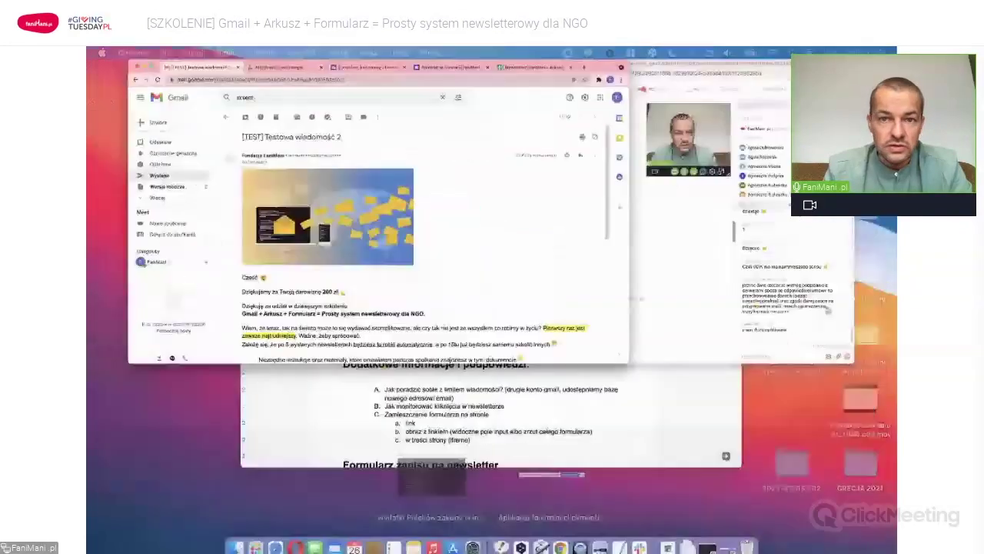
# Check sender and recipient details of the received 'Testowa wiadomość 2' thanking for the 100 zł donation
pyautogui.click(492, 316)
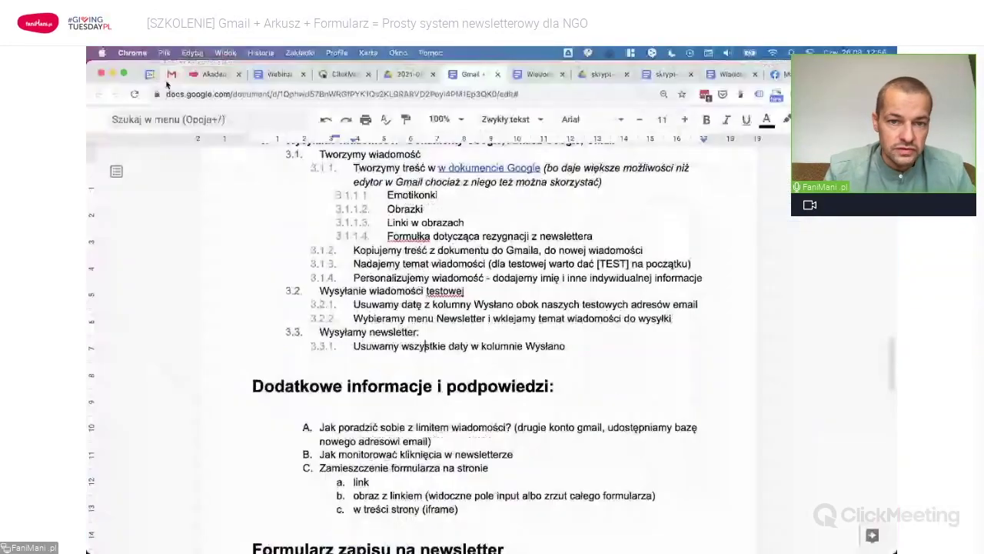
pyautogui.click(170, 74)
pyautogui.click(325, 217)
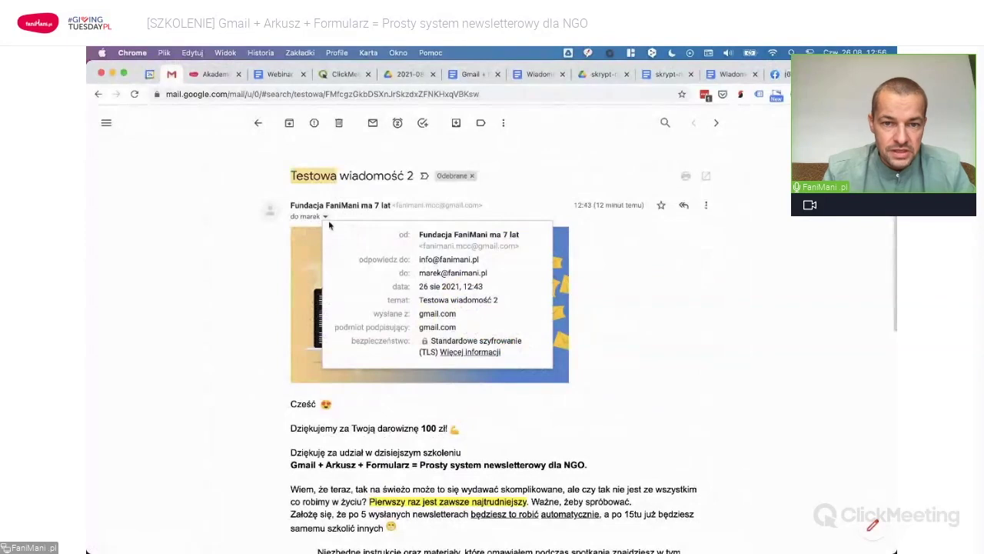
pyautogui.moveTo(514, 234)
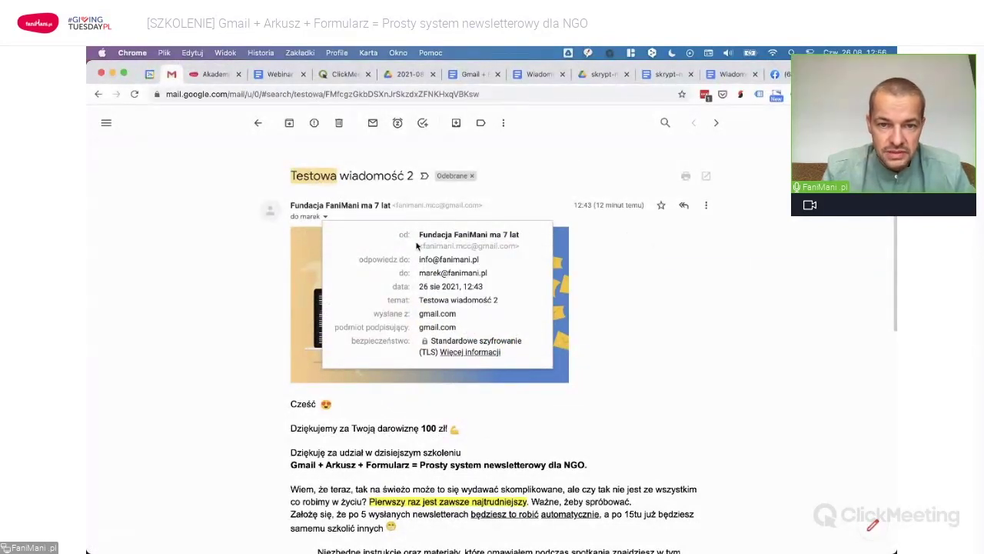
pyautogui.click(587, 330)
pyautogui.scroll(-3, 588, 330)
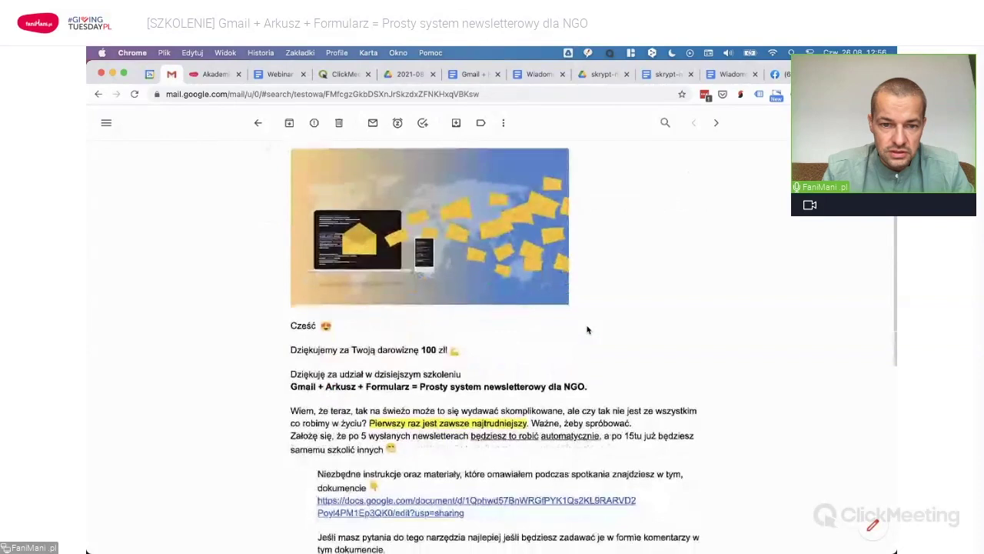
pyautogui.scroll(-3, 587, 330)
pyautogui.scroll(7, 587, 330)
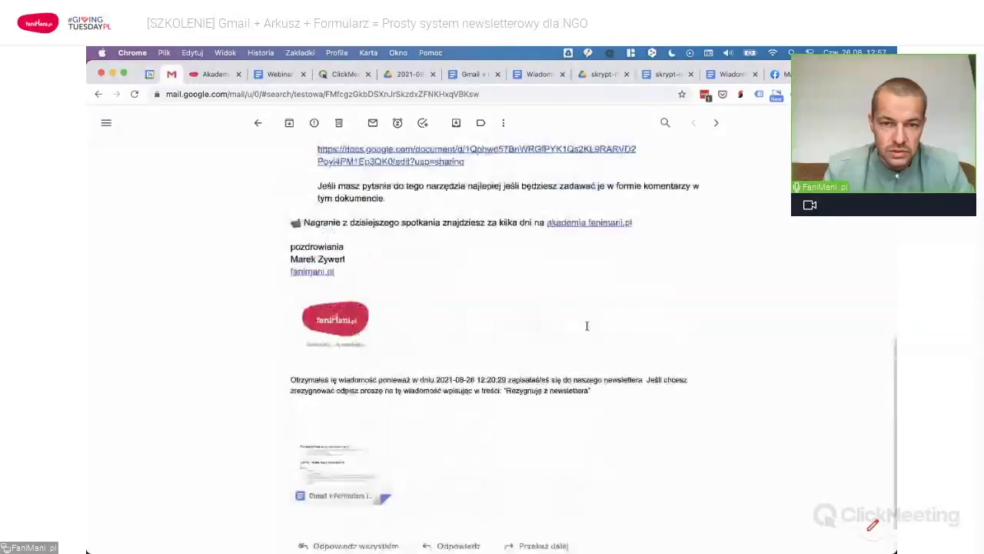
pyautogui.hotkey('ctrl', 'Down')
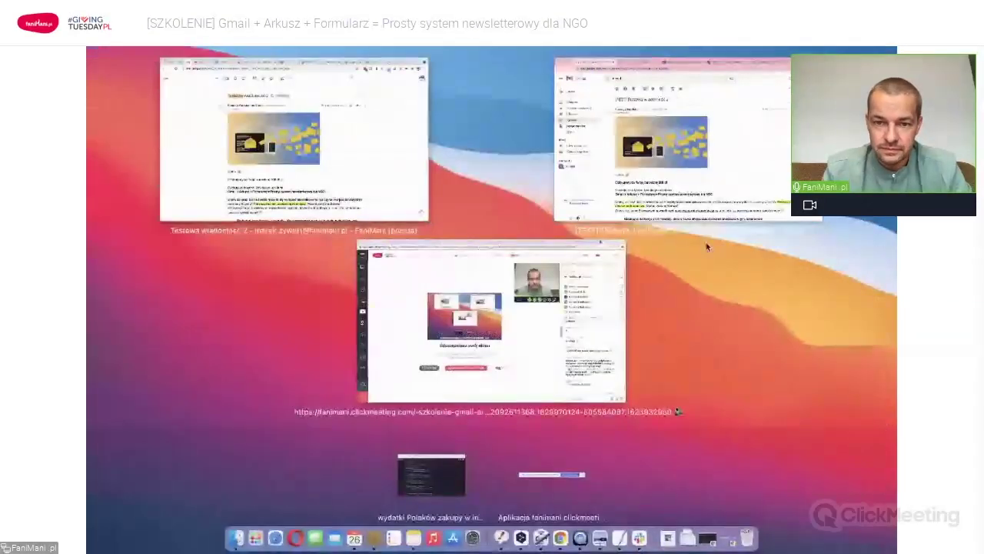
pyautogui.click(569, 345)
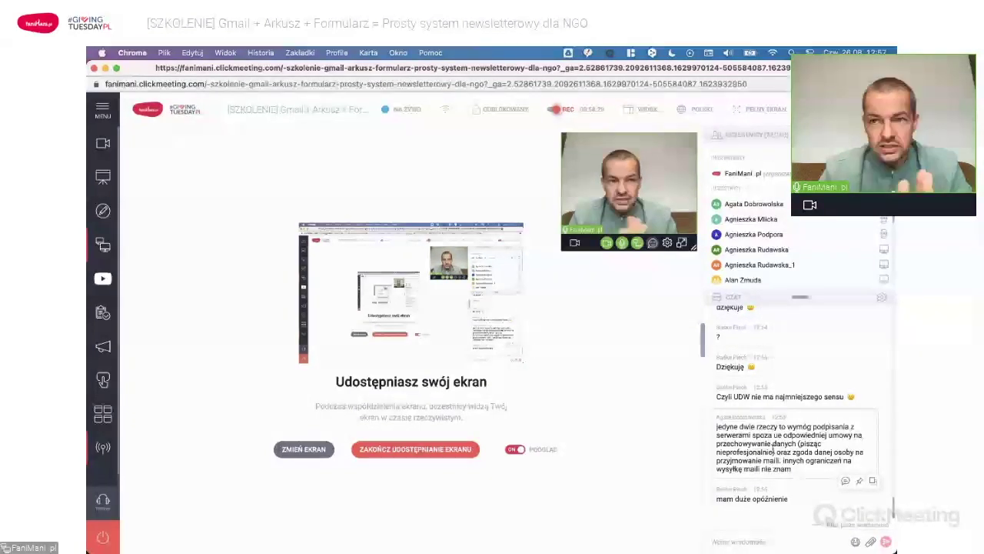
pyautogui.hotkey('ctrl', 'Up')
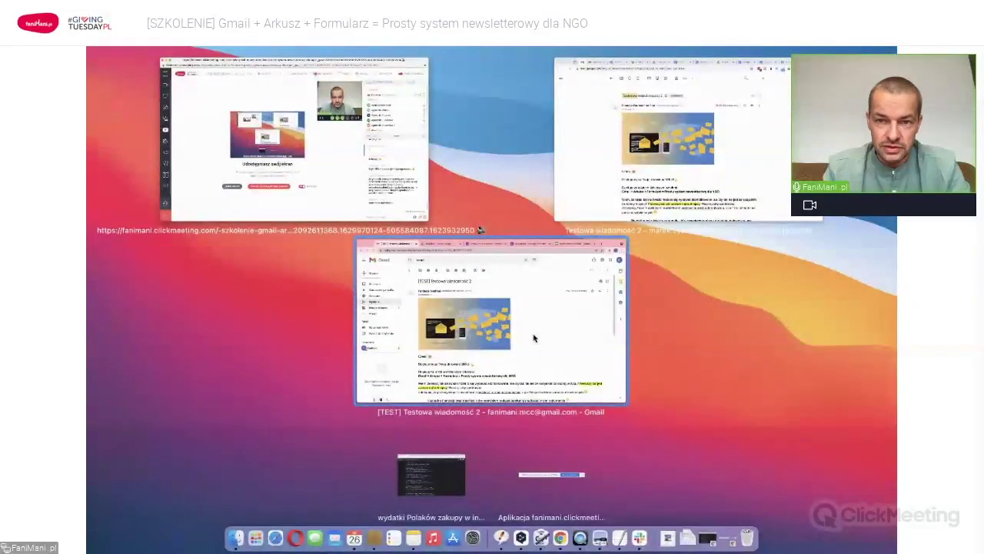
pyautogui.click(534, 337)
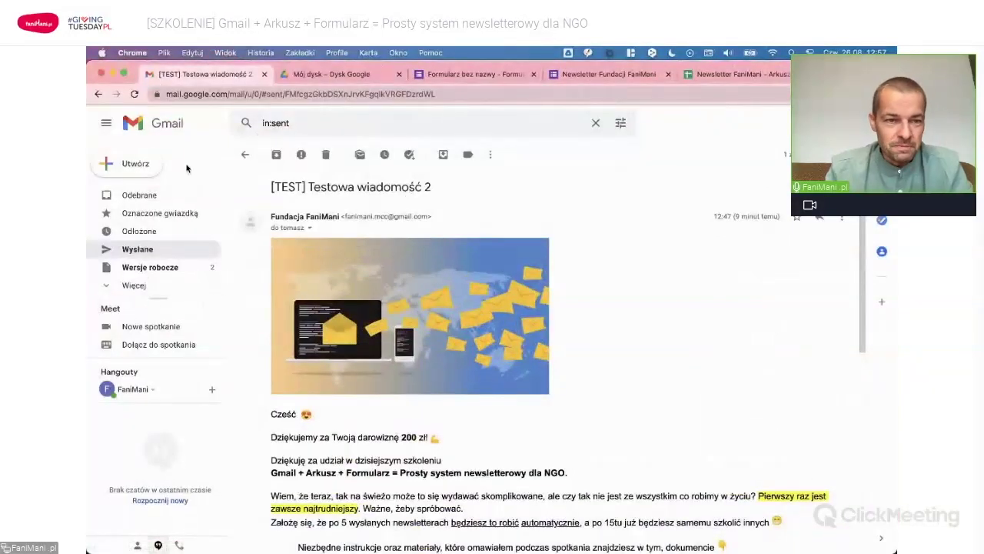
# Check who 'Testowa wiadomość 3.5' was sent to and when, then return to the Sent list
pyautogui.click(176, 195)
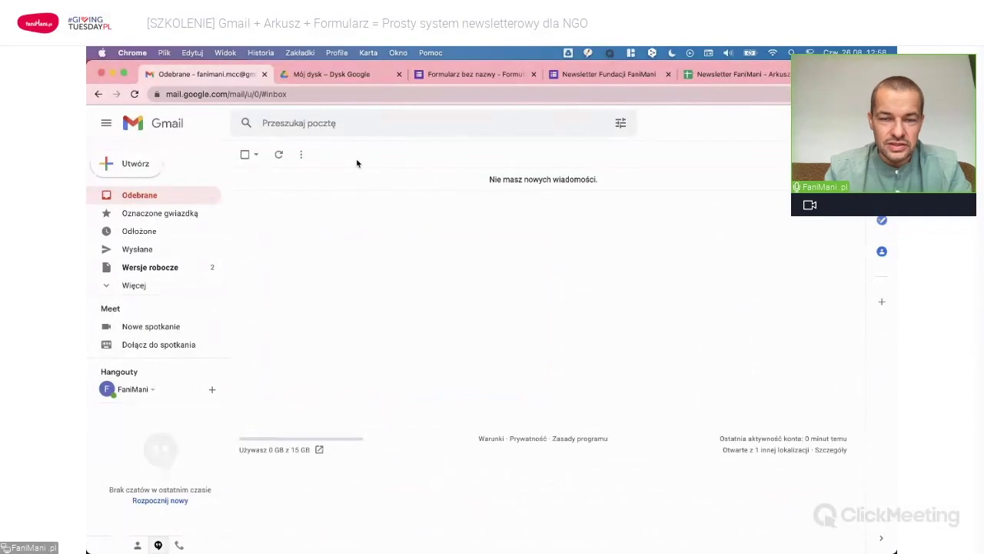
pyautogui.click(154, 249)
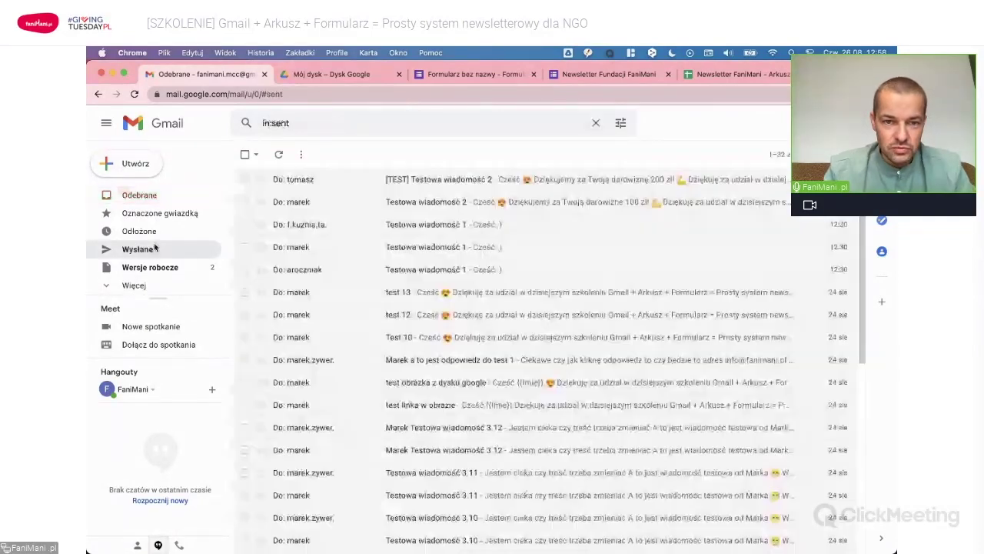
pyautogui.scroll(-5, 389, 392)
pyautogui.scroll(-5, 389, 391)
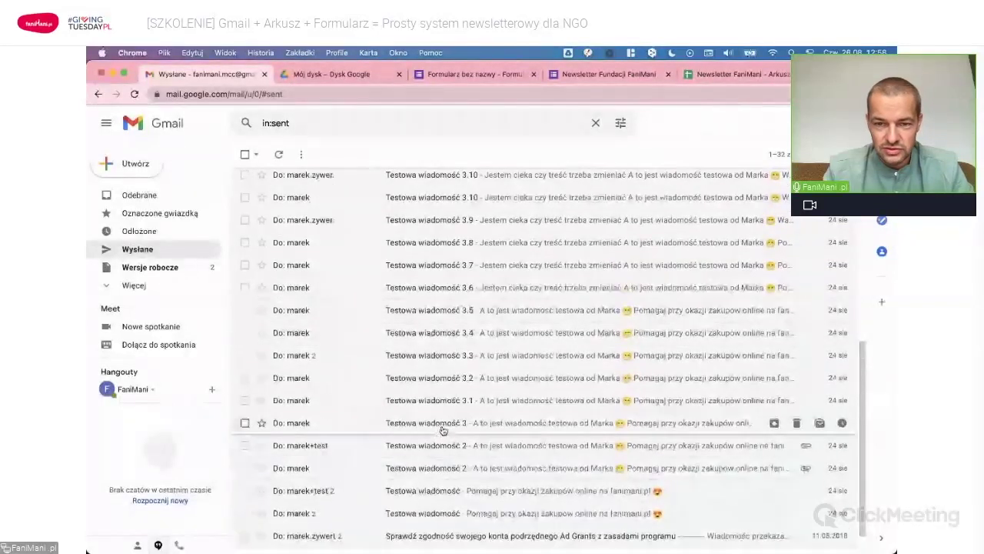
pyautogui.click(451, 315)
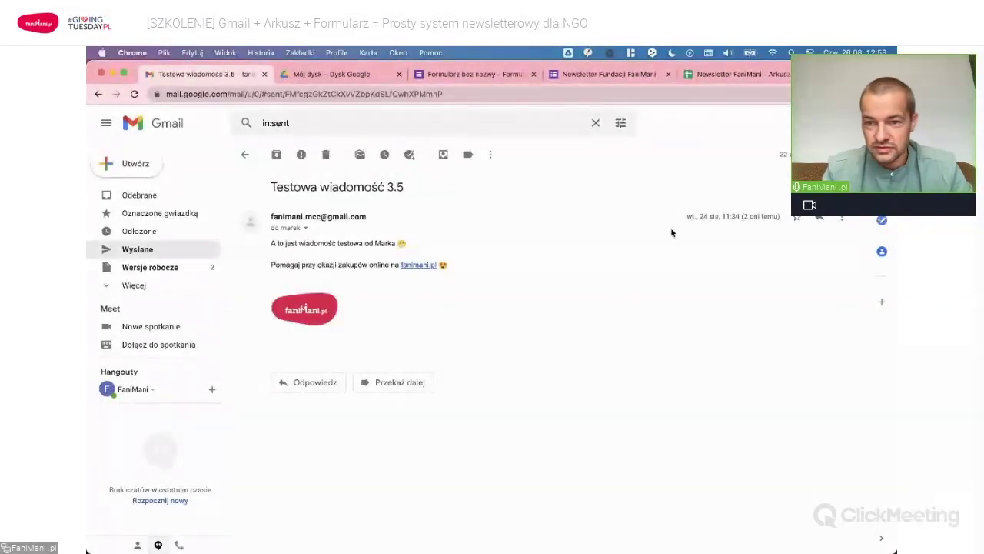
pyautogui.click(305, 228)
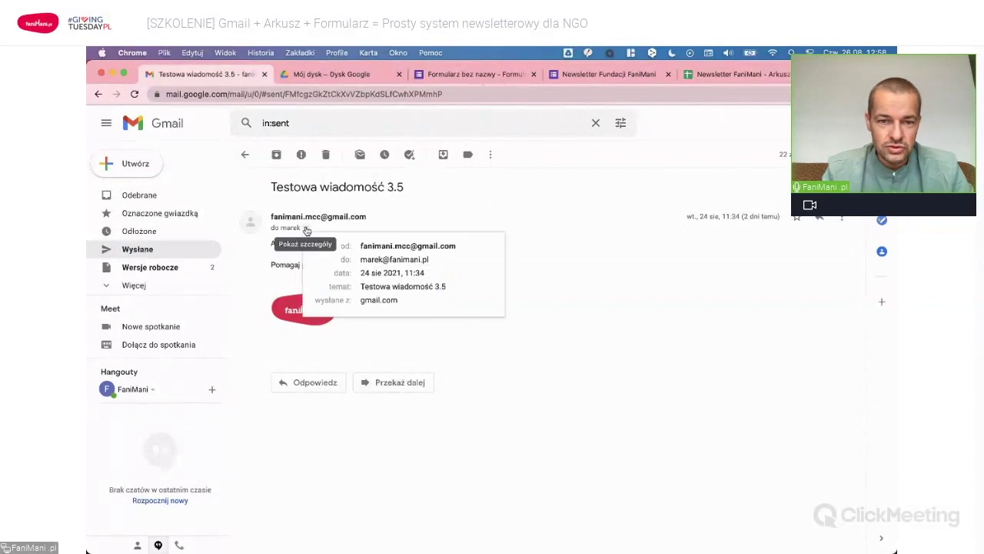
pyautogui.click(498, 202)
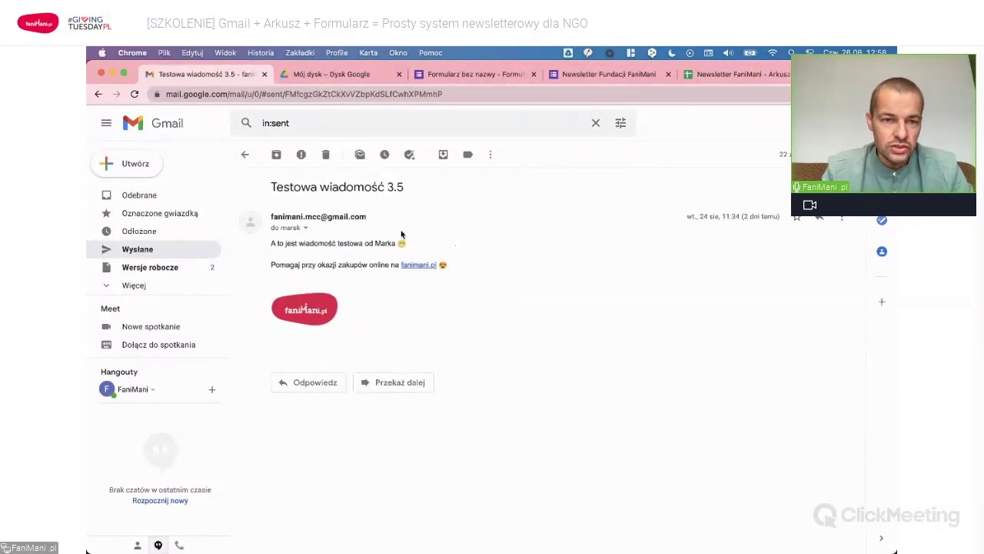
pyautogui.click(244, 157)
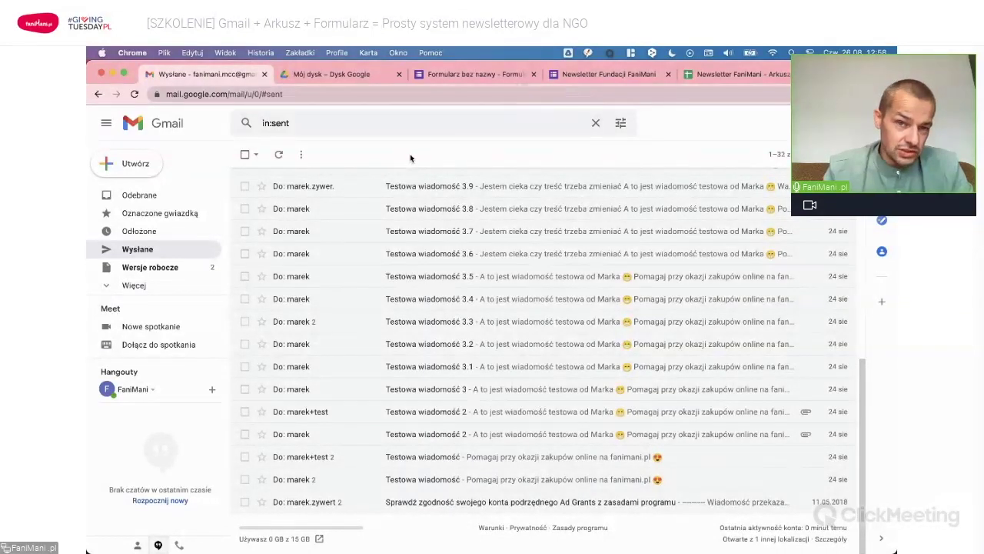
# Search Gmail for all messages exchanged with the test recipient's e-mail address
pyautogui.click(463, 123)
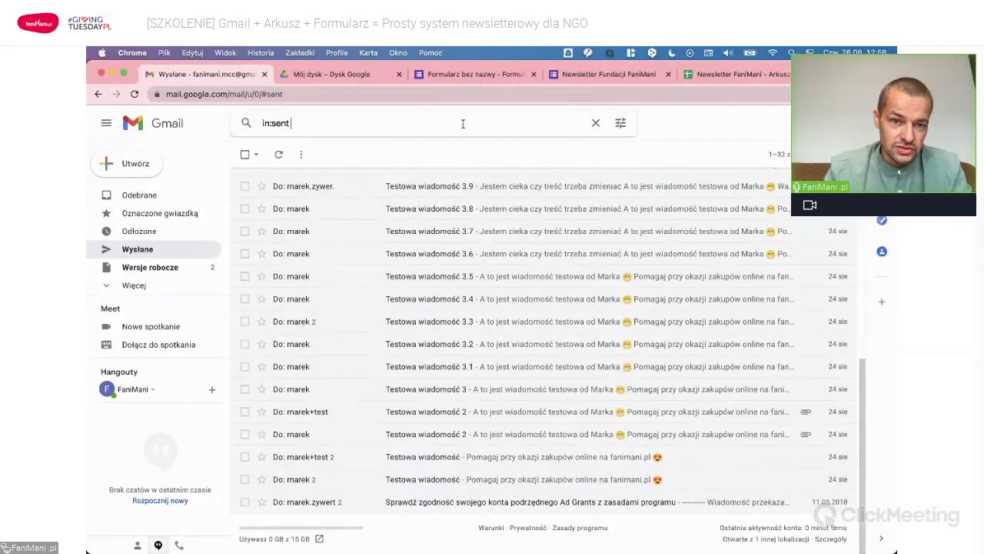
pyautogui.hotkey('ctrl', 'a')
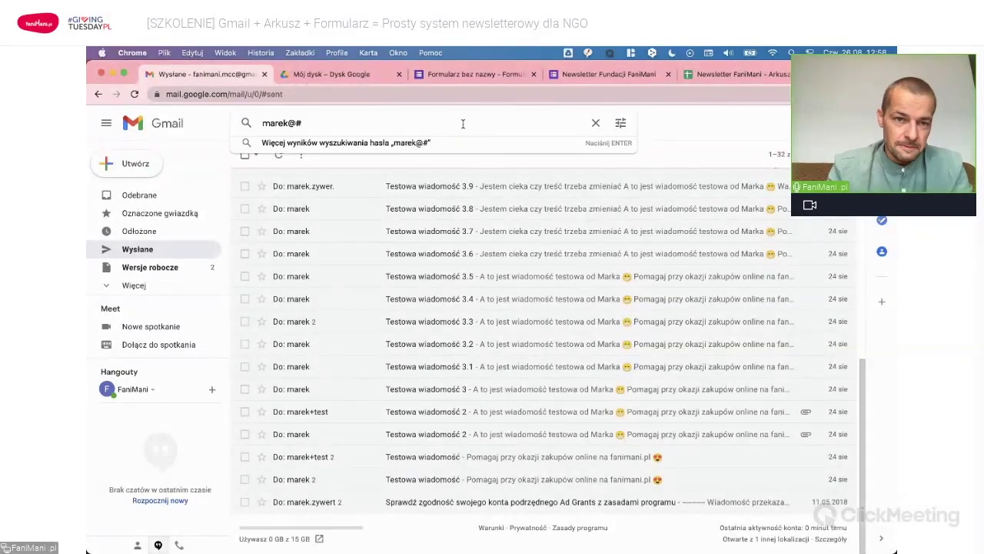
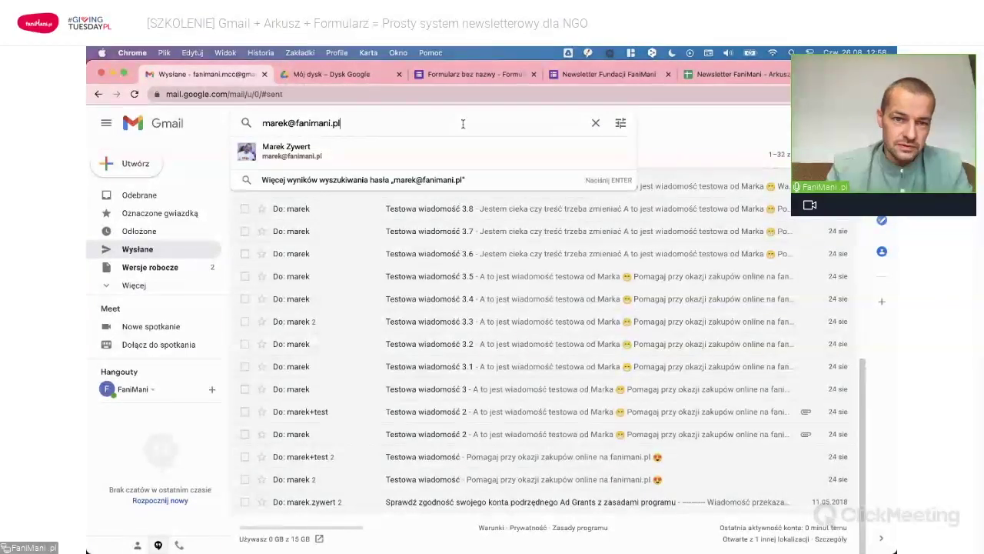
pyautogui.press('Return')
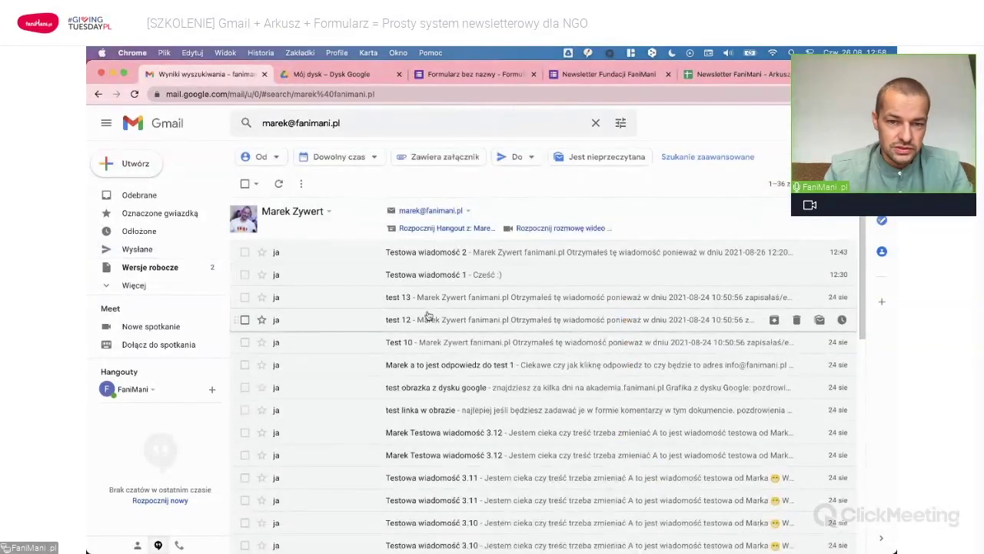
pyautogui.scroll(-3, 408, 392)
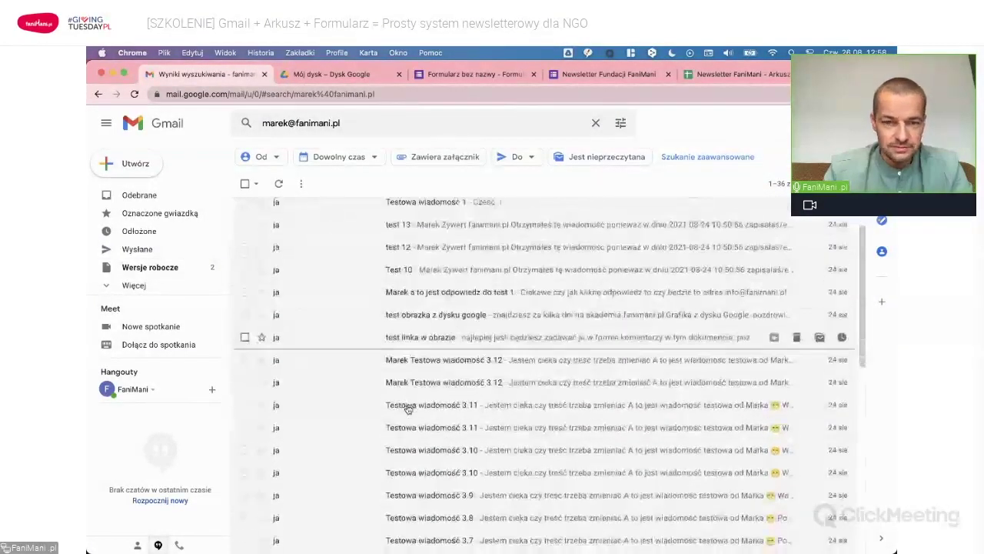
pyautogui.scroll(-2, 400, 356)
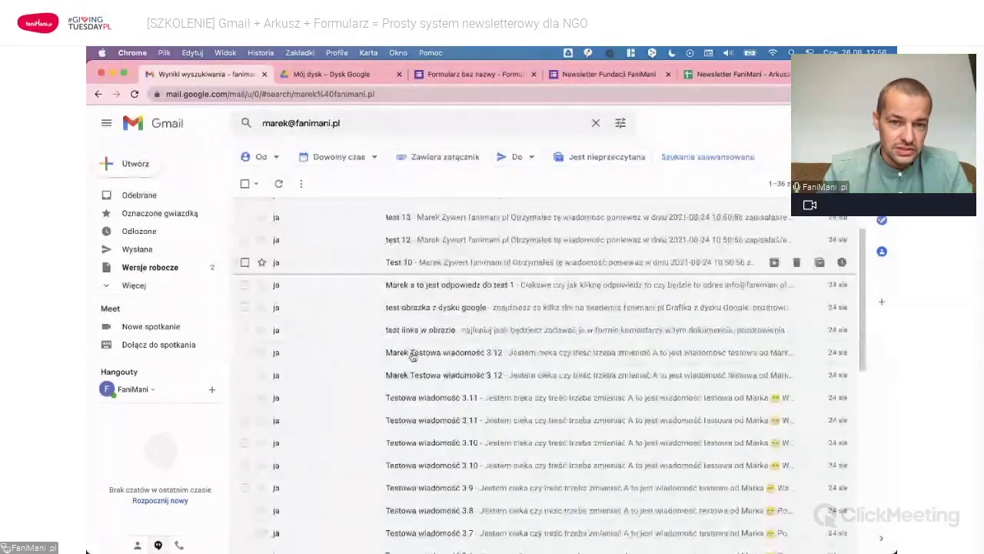
pyautogui.scroll(2, 413, 356)
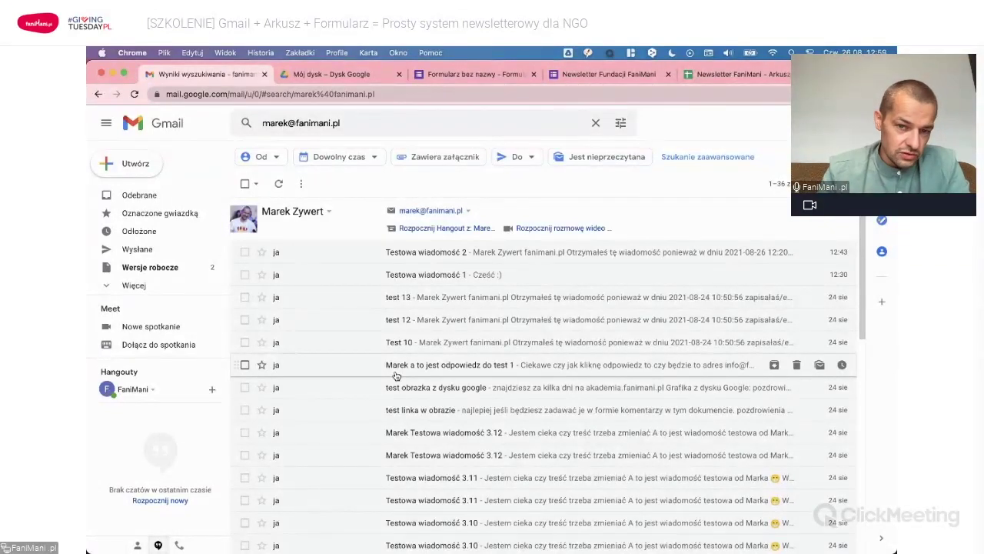
# Open 'Testowa wiadomość 1' and 'Testowa wiadomość 2' from the results, then return to the inbox
pyautogui.click(423, 274)
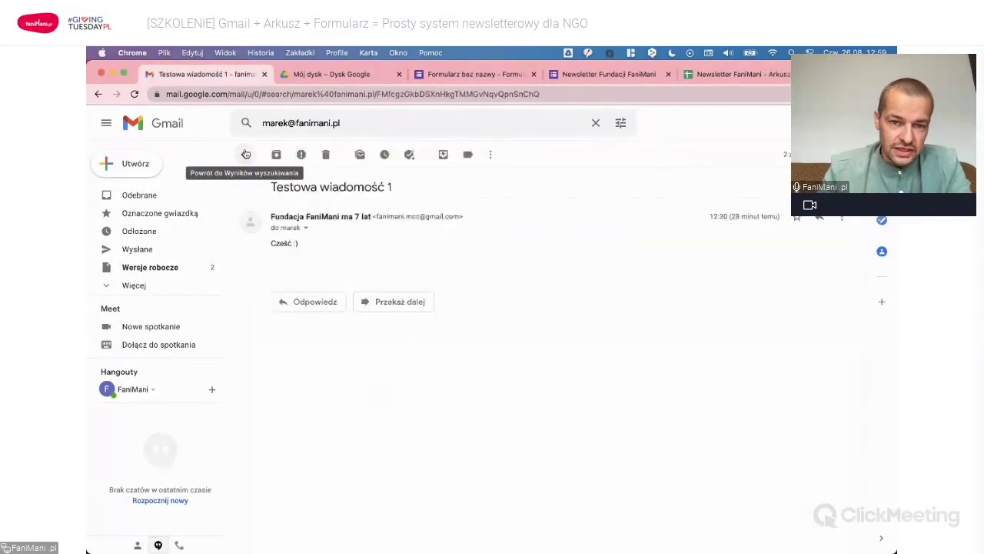
pyautogui.click(242, 153)
pyautogui.click(371, 418)
pyautogui.scroll(-3, 371, 417)
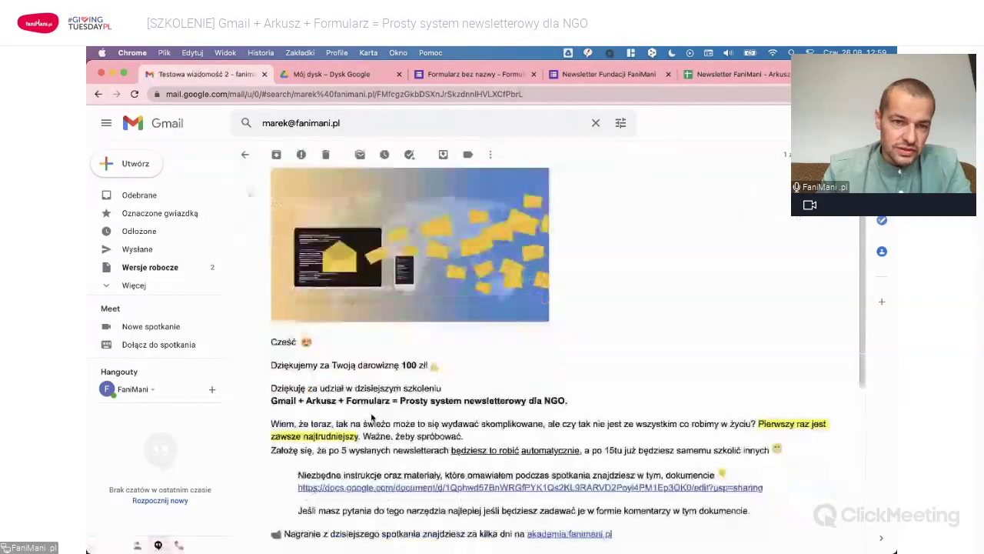
pyautogui.click(245, 154)
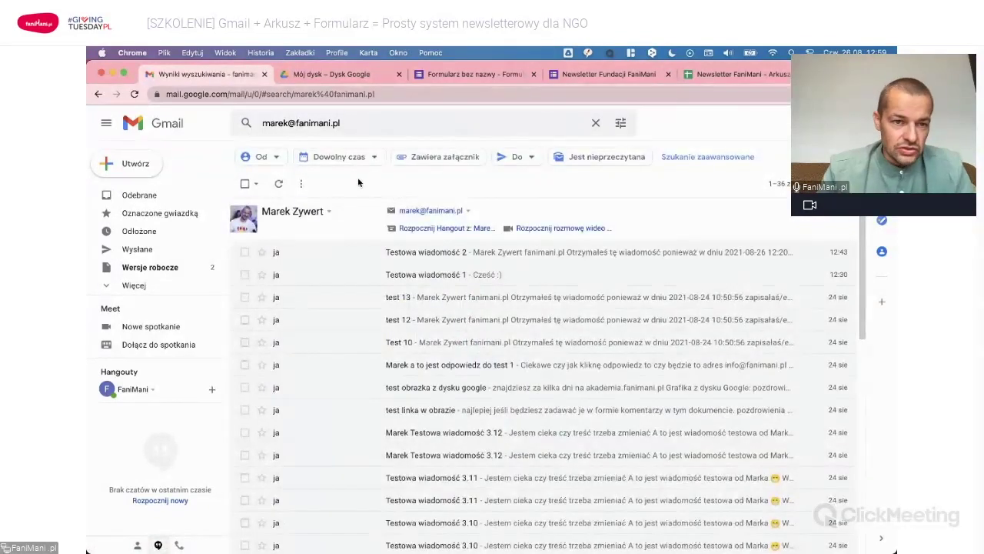
pyautogui.click(192, 194)
pyautogui.hotkey('ctrl', 'Up')
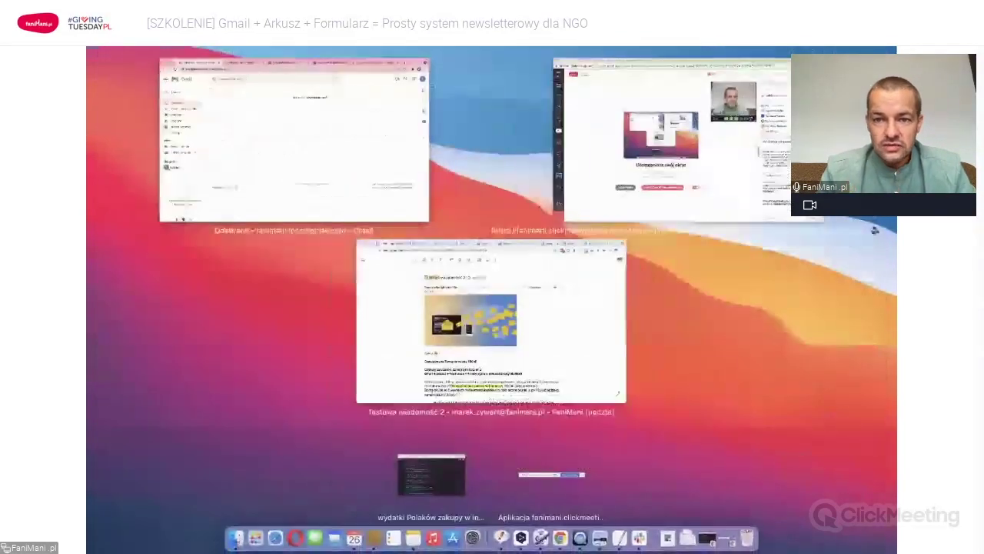
# Open the training doc at 'Polityka antyspamowa Google, regulamin Gmail' and briefly highlight that heading
pyautogui.click(562, 312)
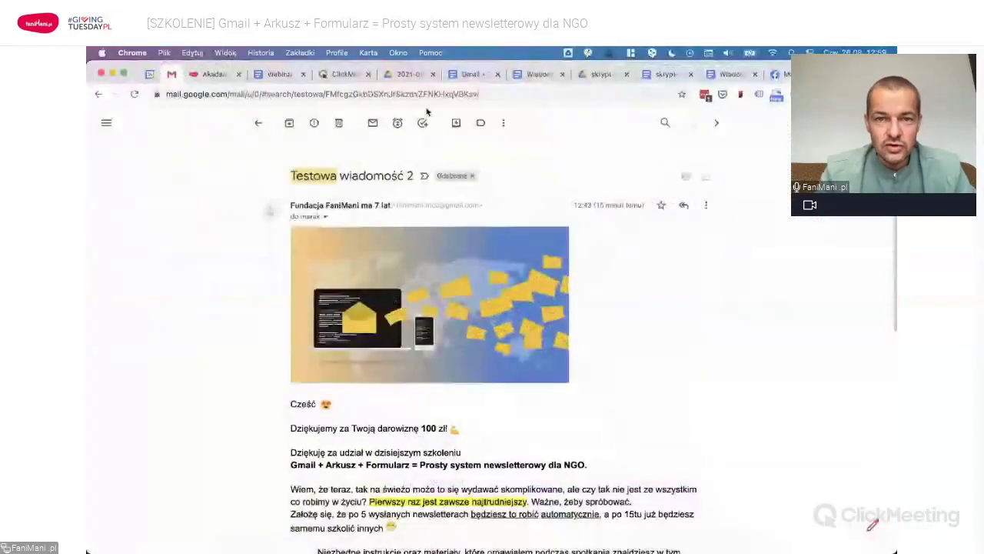
pyautogui.click(467, 73)
pyautogui.scroll(-15, 457, 360)
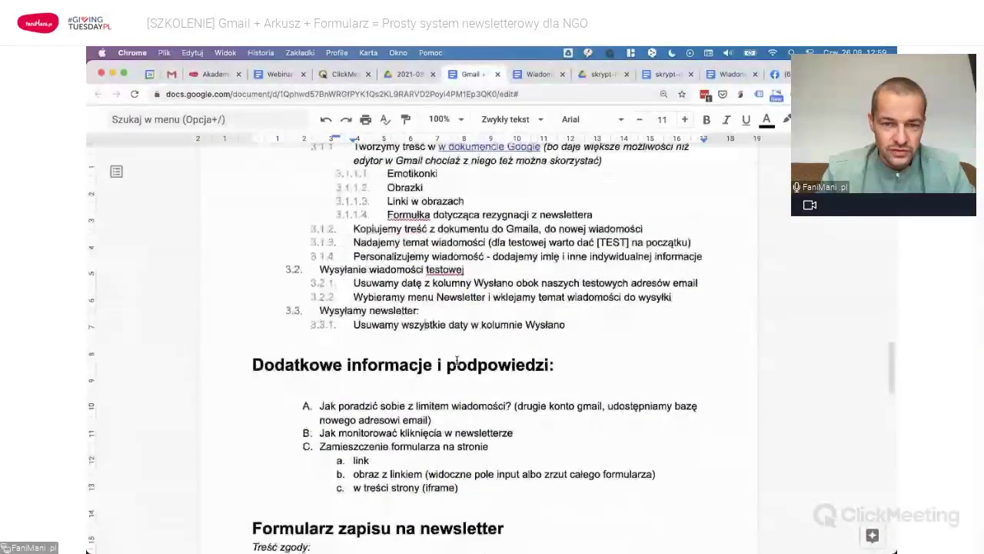
pyautogui.scroll(2, 457, 360)
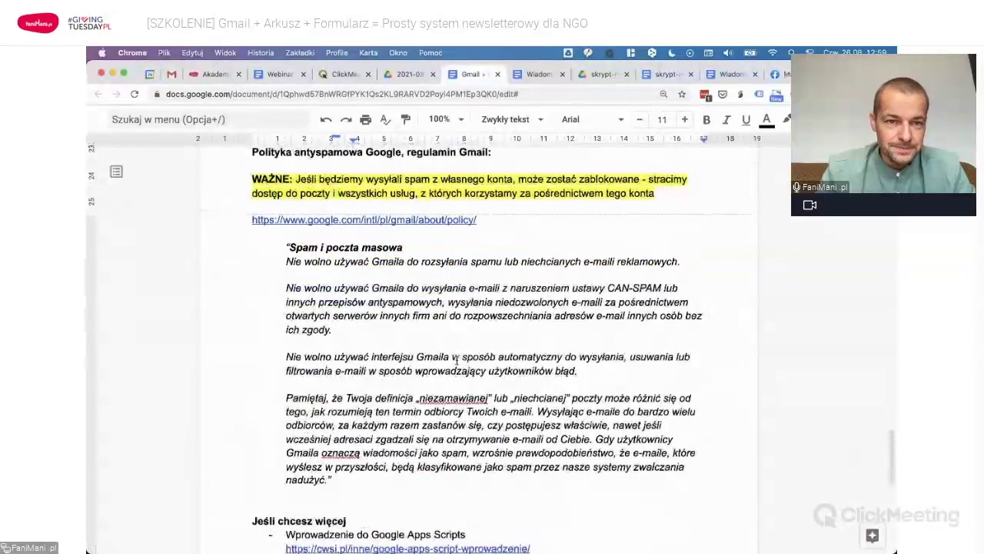
pyautogui.moveTo(251, 173); pyautogui.dragTo(505, 175)
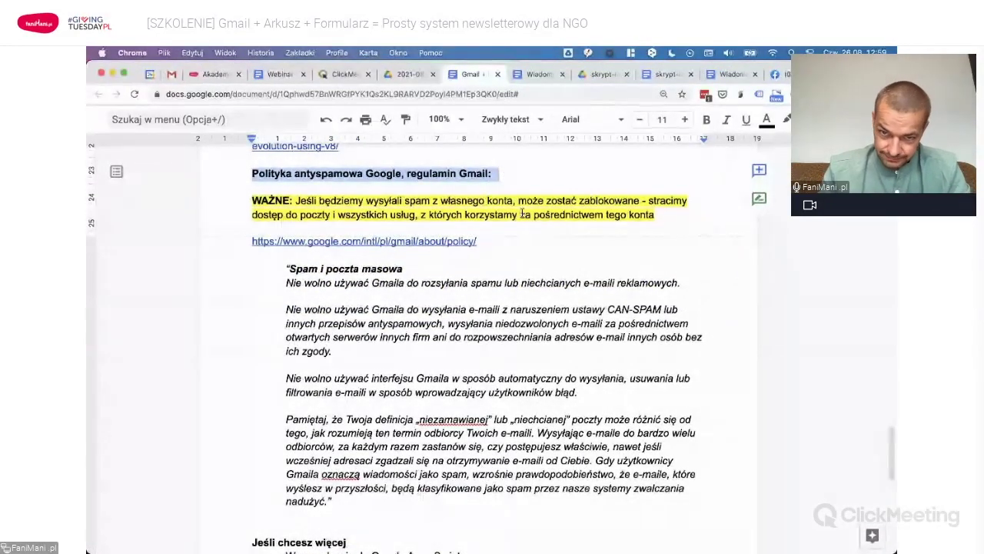
pyautogui.click(575, 217)
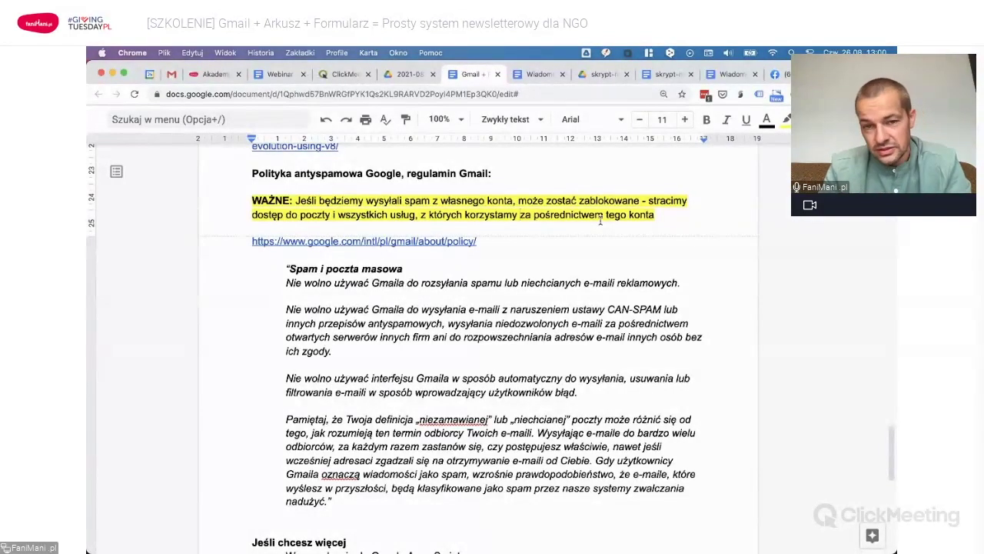
# Return to the training document and highlight the phrase „niezamawianej” lub „niechcianej”
pyautogui.scroll(-1, 643, 250)
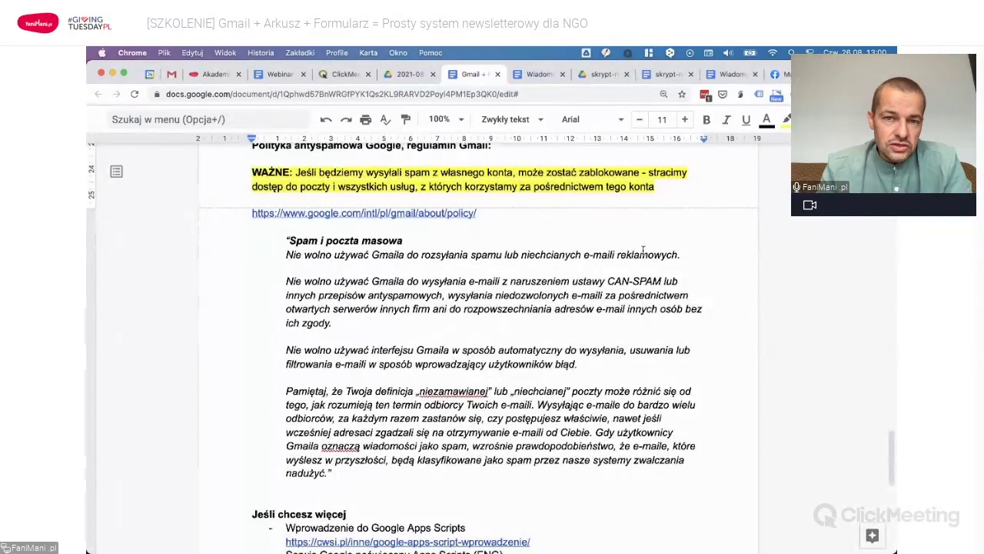
pyautogui.hotkey('ctrl', 'Up')
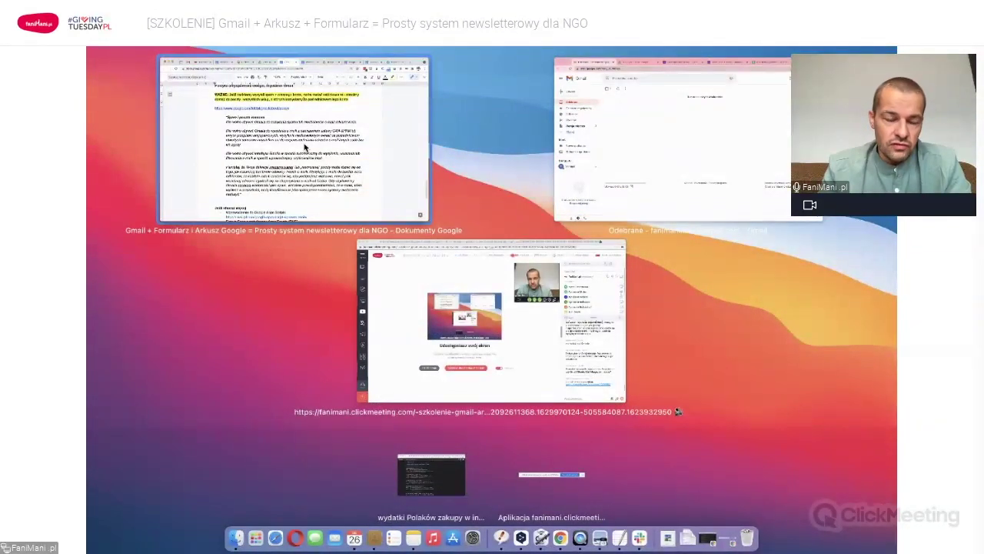
pyautogui.click(305, 146)
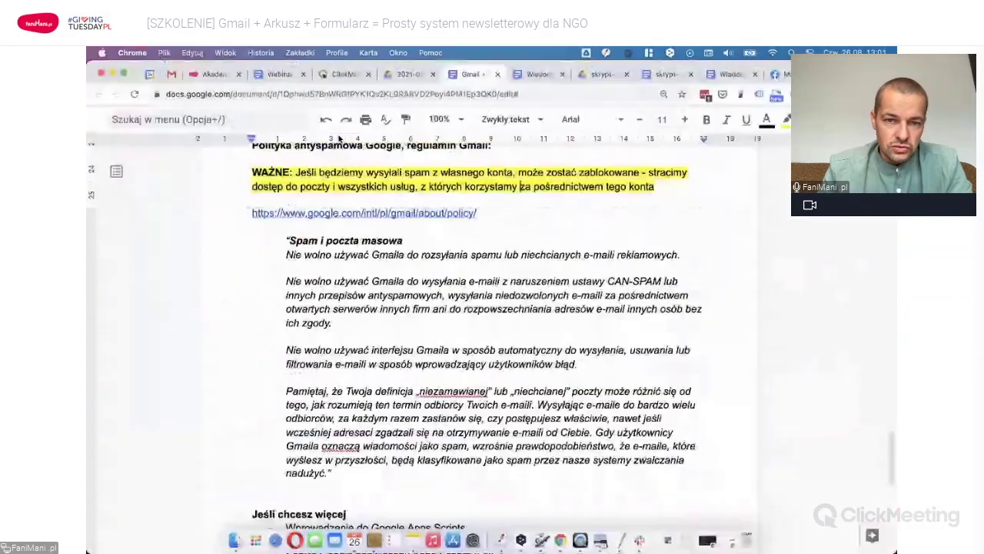
pyautogui.scroll(-1, 462, 255)
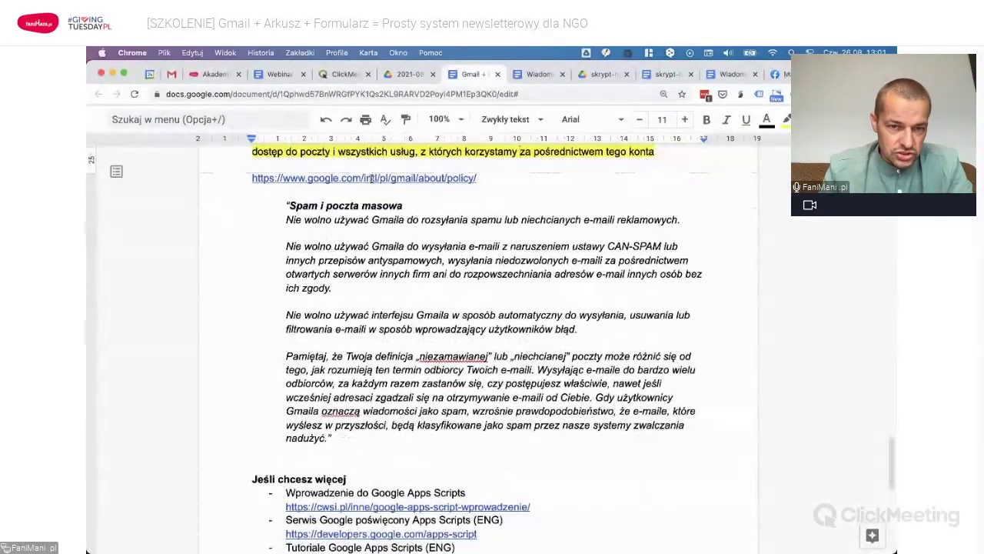
pyautogui.scroll(-1, 336, 425)
pyautogui.scroll(2, 373, 213)
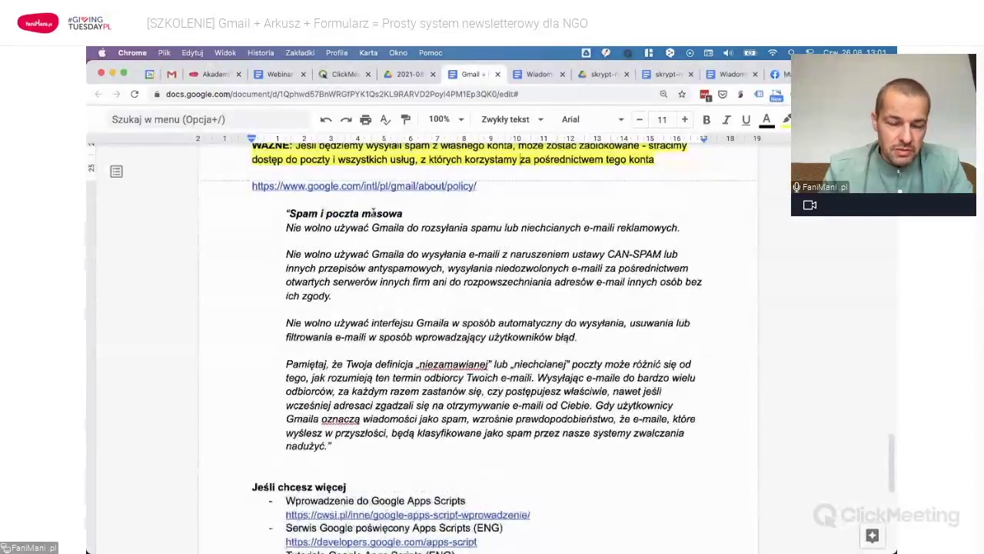
pyautogui.scroll(-5, 458, 283)
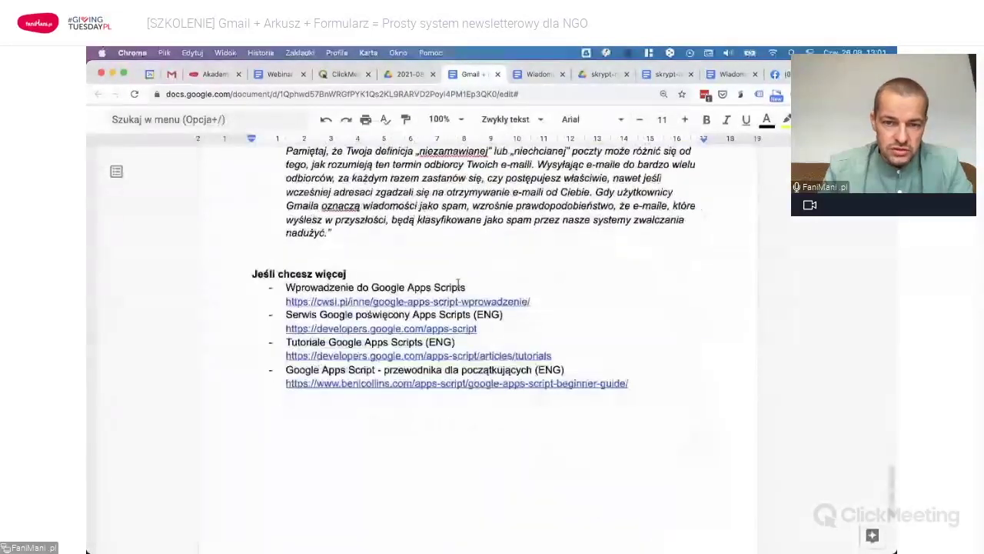
pyautogui.scroll(1, 465, 276)
pyautogui.moveTo(570, 179); pyautogui.dragTo(413, 179)
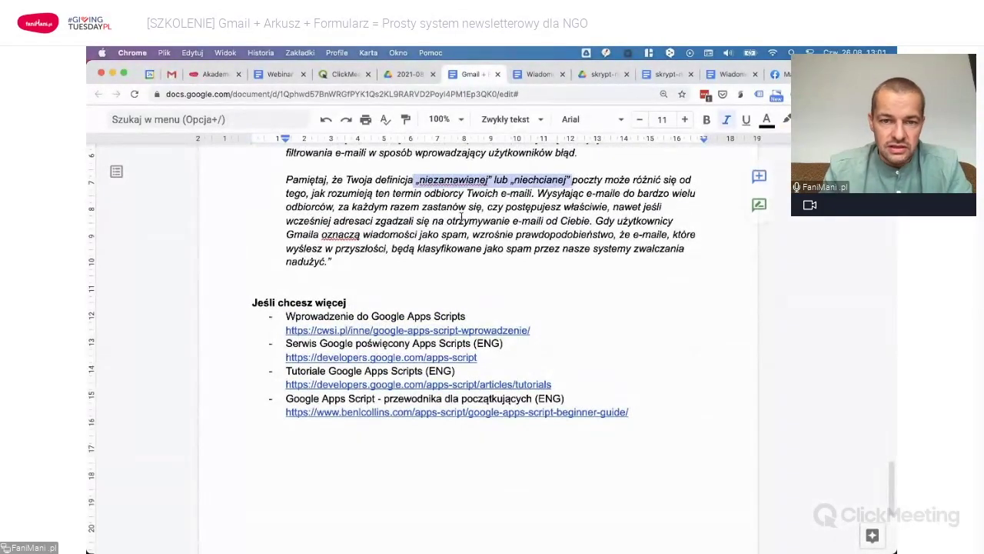
# Highlight 'Google Apps Scripts' in the first item of the 'Jeśli chcesz więcej' list
pyautogui.scroll(-1, 459, 288)
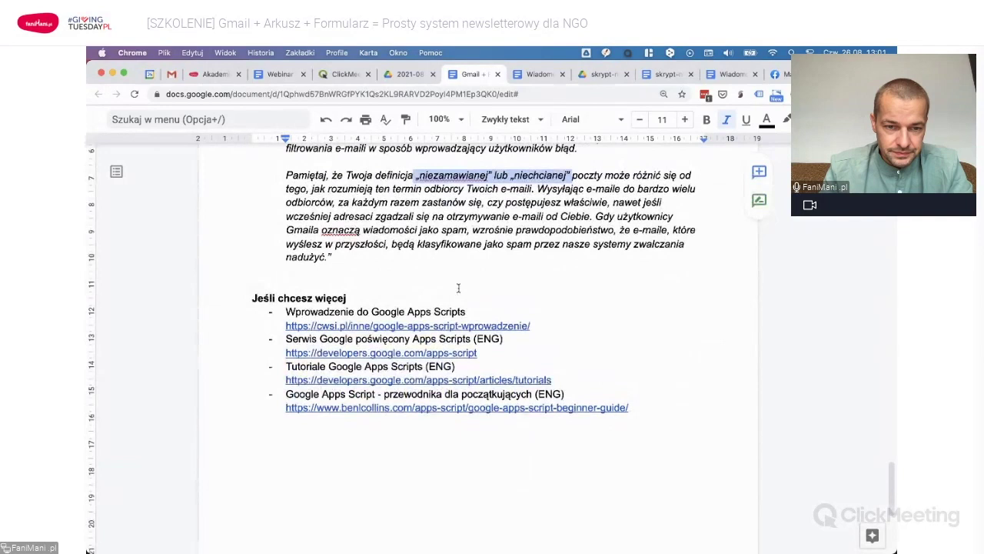
pyautogui.scroll(-2, 458, 287)
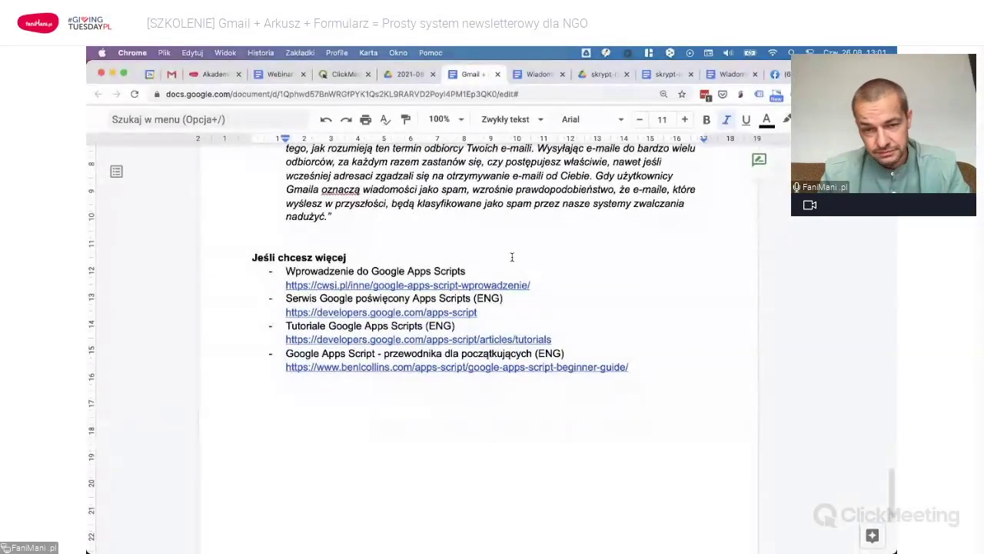
pyautogui.click(423, 271)
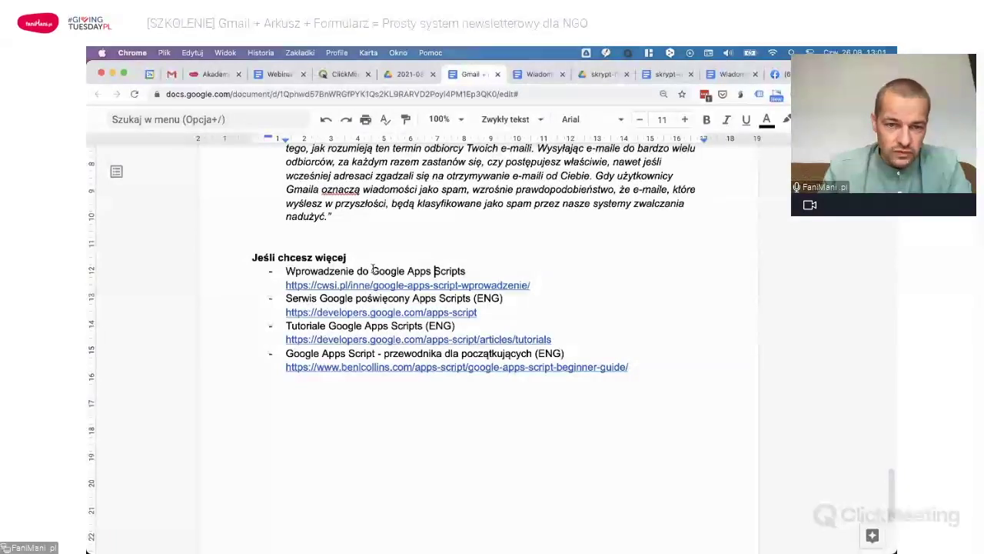
pyautogui.moveTo(372, 270); pyautogui.dragTo(467, 270)
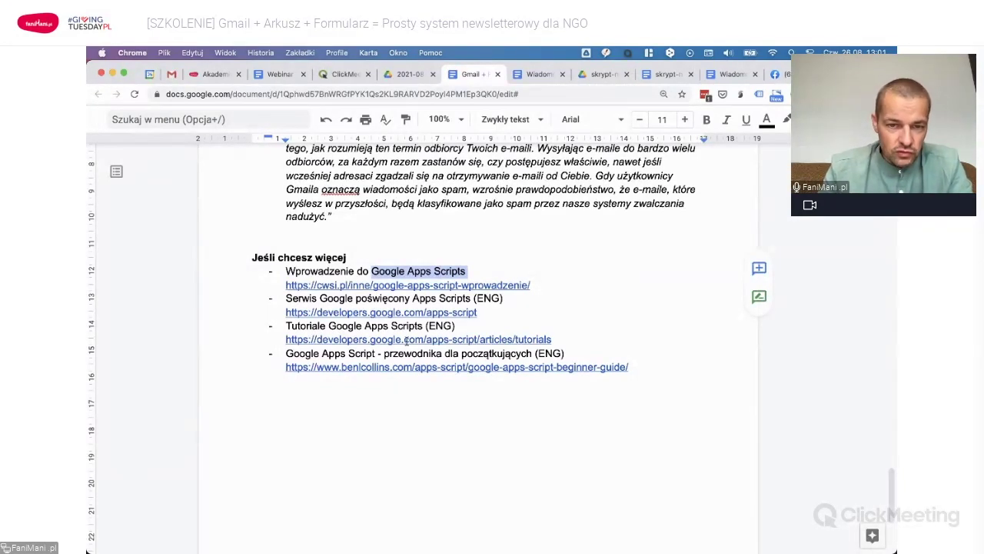
pyautogui.scroll(-3, 379, 300)
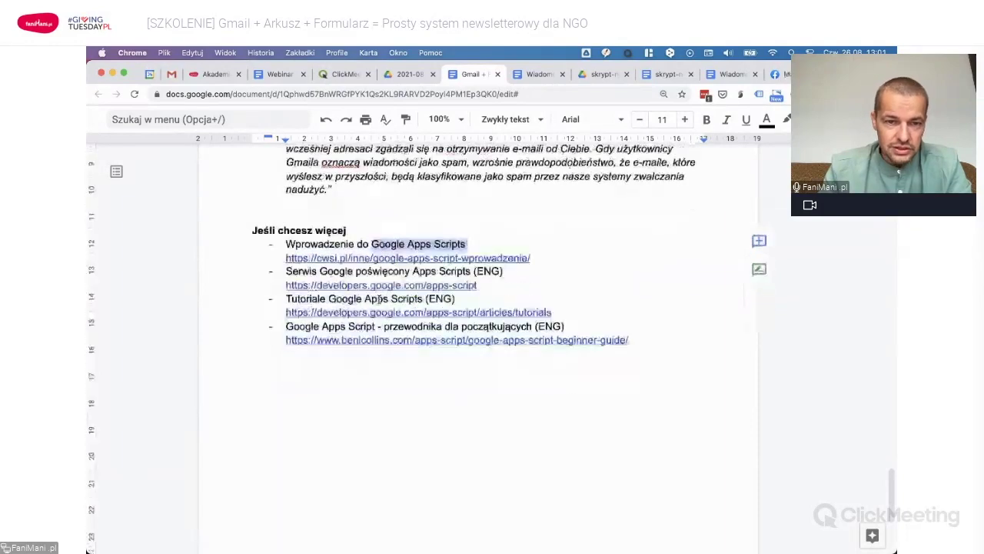
pyautogui.scroll(4, 379, 299)
pyautogui.scroll(10, 379, 298)
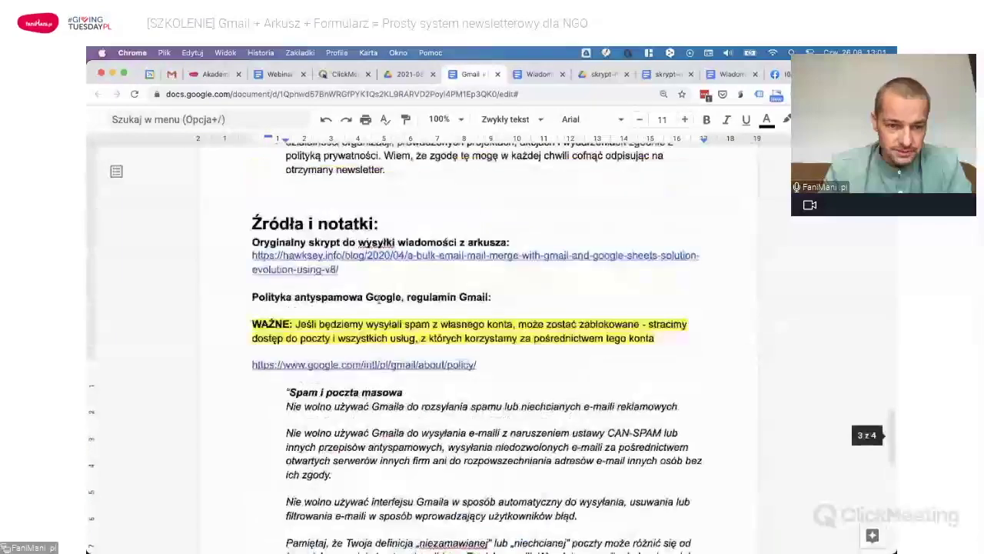
# Point out the original sending script line, then scroll up to 'Zalety i wady tego rozwiązania'
pyautogui.moveTo(309, 316); pyautogui.dragTo(530, 316)
pyautogui.click(536, 317)
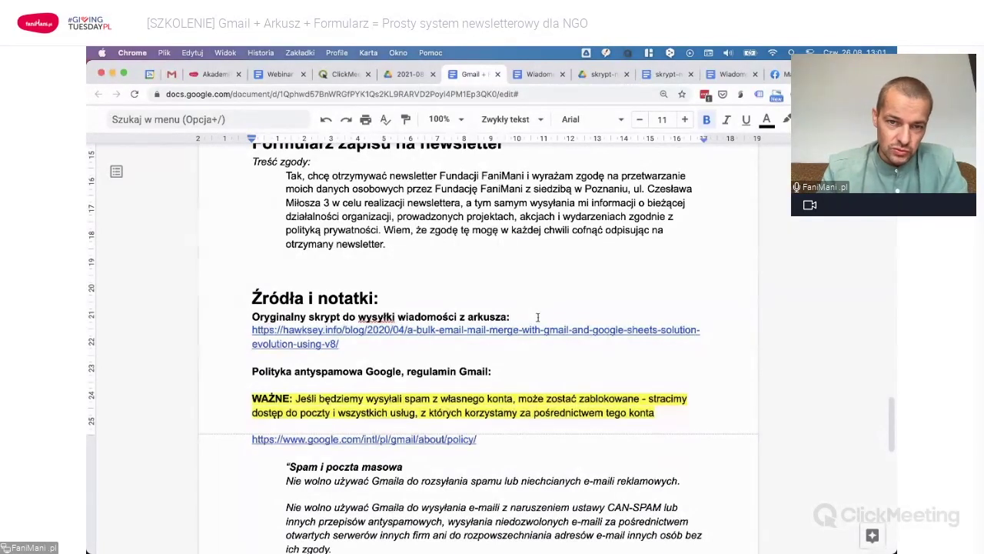
pyautogui.scroll(2, 537, 317)
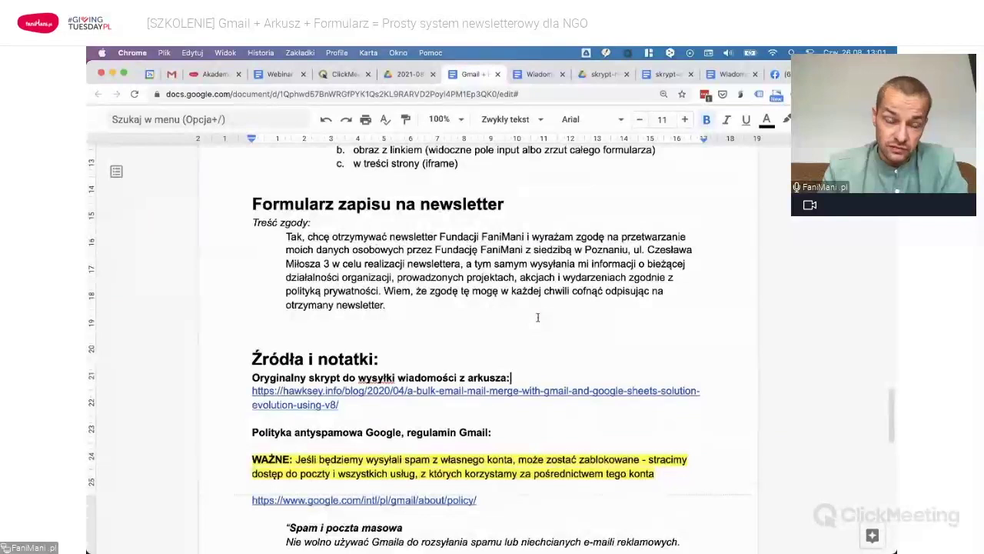
pyautogui.scroll(15, 538, 316)
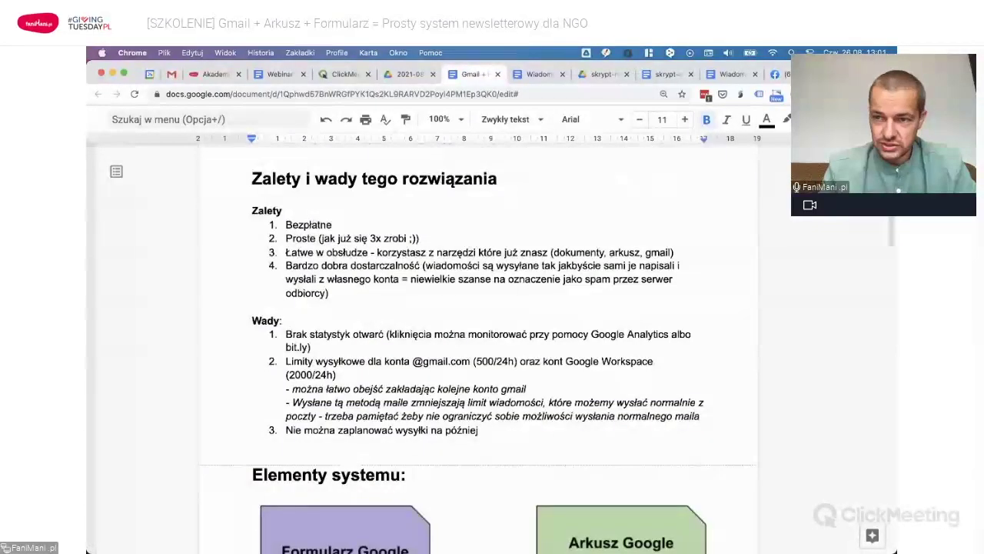
# Copy the training document's share link
pyautogui.hotkey('ctrl', 'shift', 'f')
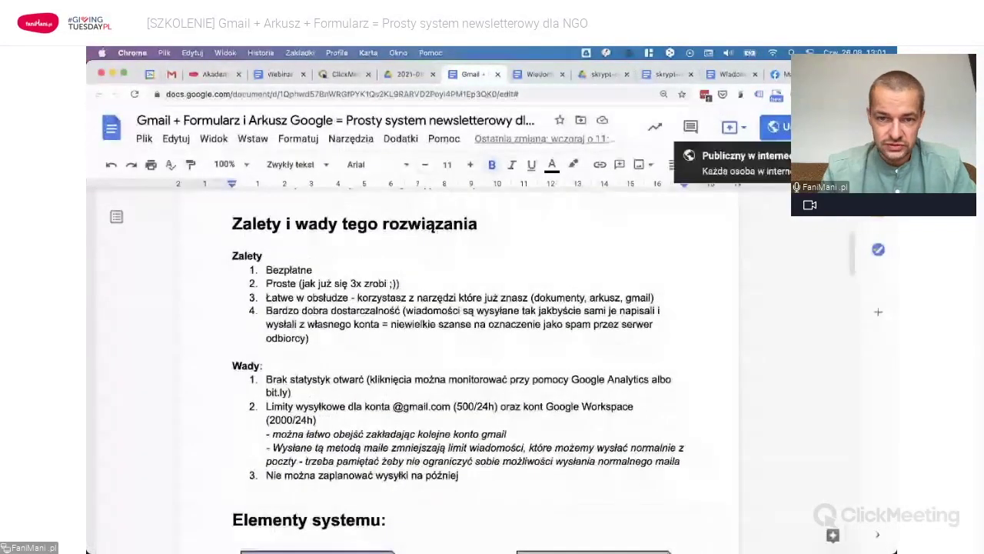
pyautogui.press('Escape')
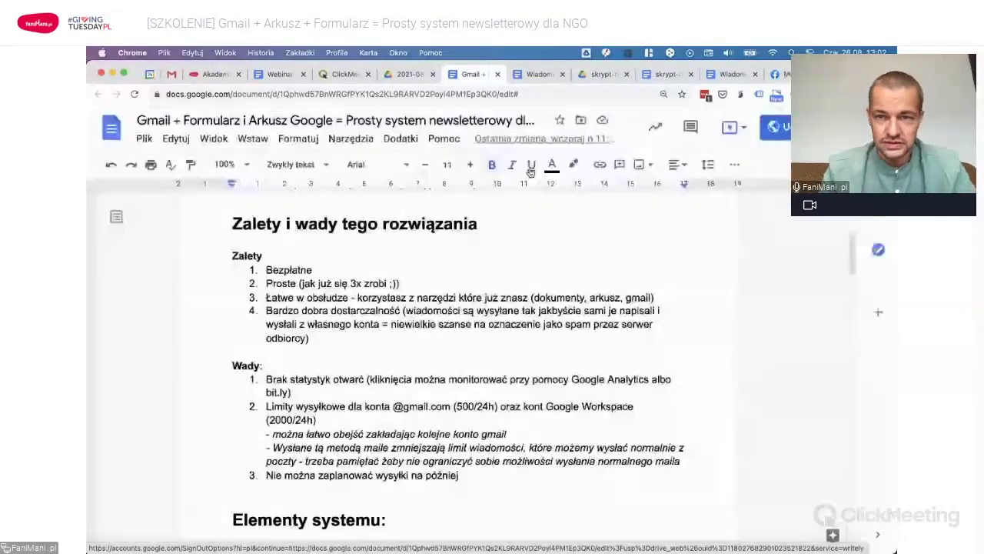
pyautogui.click(775, 126)
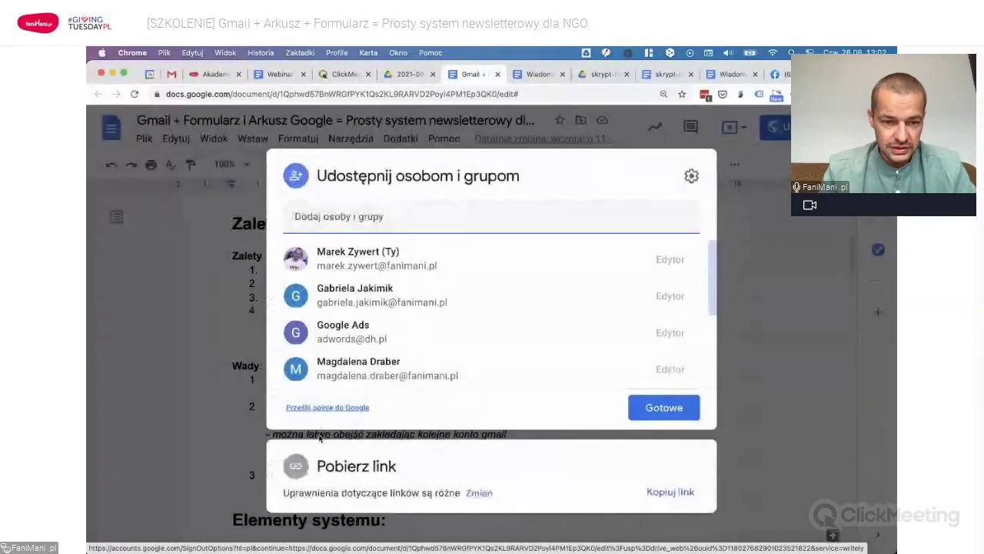
pyautogui.click(668, 492)
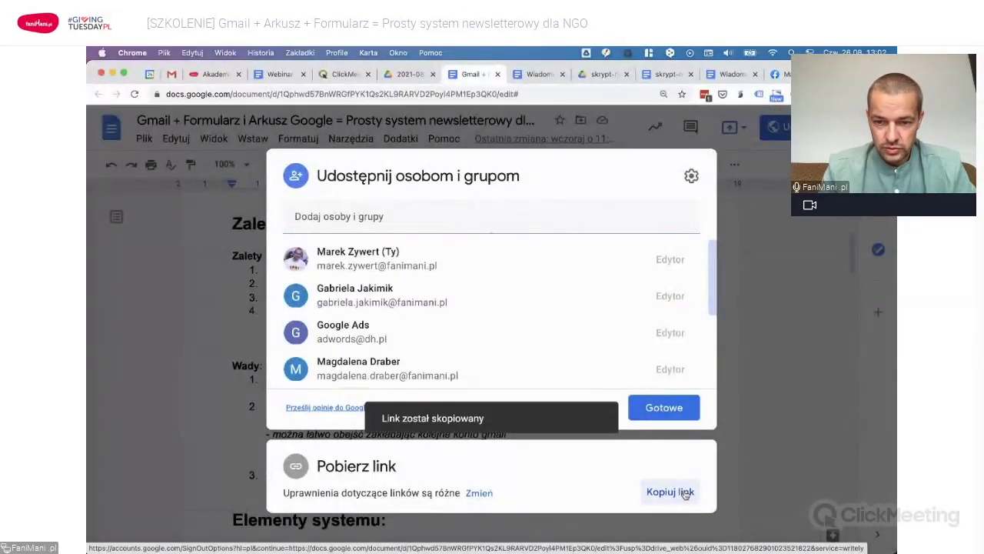
pyautogui.click(663, 409)
# Post the copied document link in the ClickMeeting webinar chat and return to the document
pyautogui.hotkey('ctrl', 'Up')
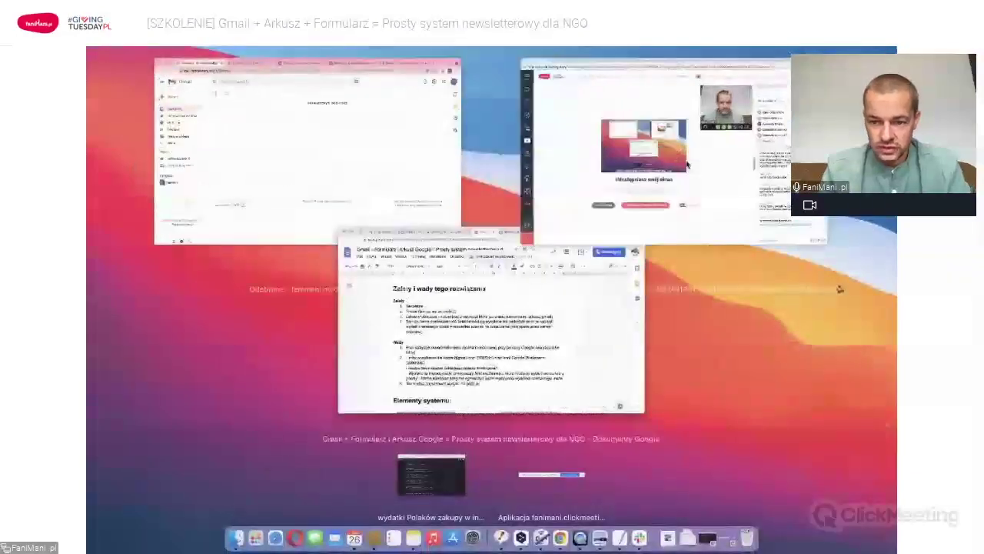
pyautogui.click(654, 147)
pyautogui.click(744, 538)
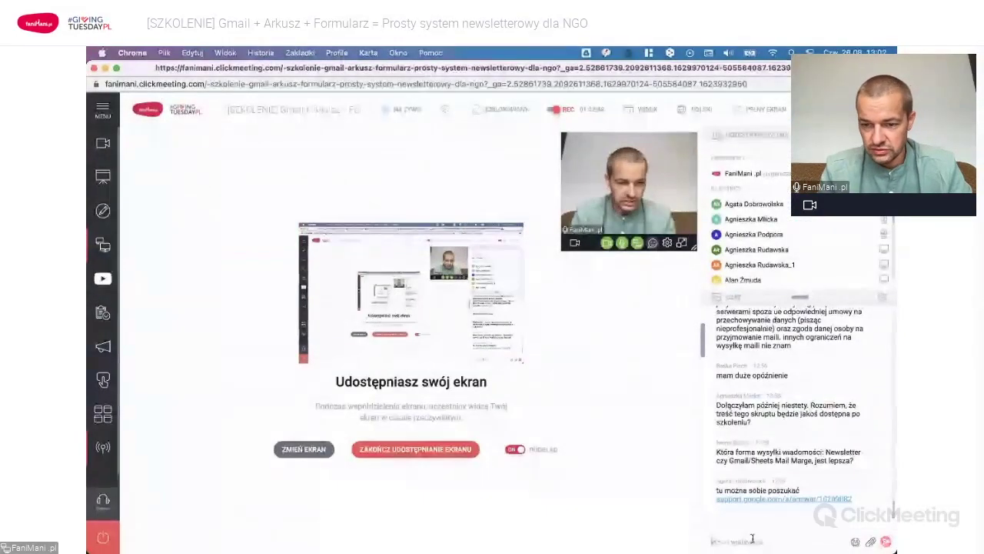
pyautogui.press('Return')
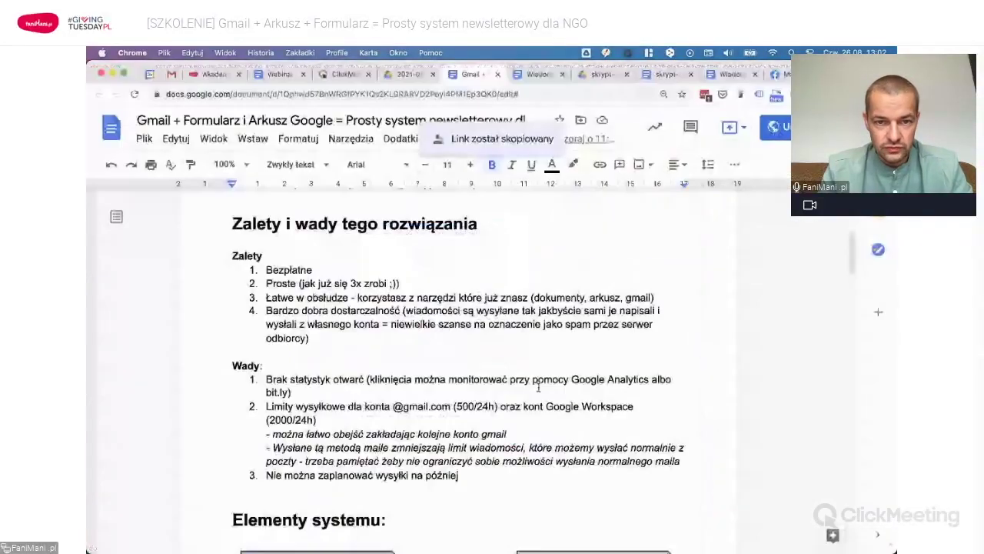
pyautogui.press('super+grave')
# Place the cursor at the end of item B on monitoring clicks in 'Dodatkowe informacje i podpowiedzi'
pyautogui.scroll(5, 470, 281)
pyautogui.scroll(-4, 470, 282)
pyautogui.scroll(-15, 471, 281)
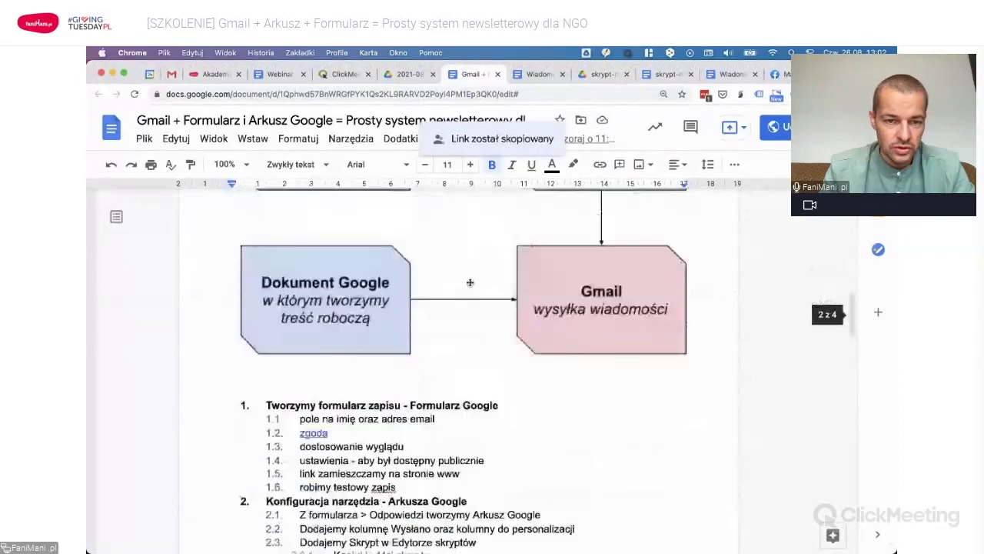
pyautogui.scroll(-12, 470, 283)
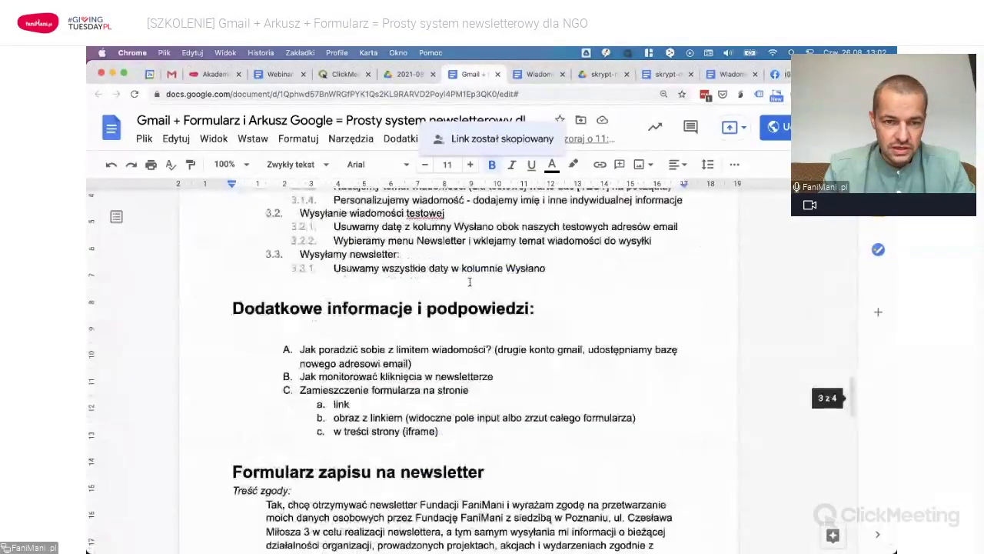
pyautogui.scroll(1, 470, 282)
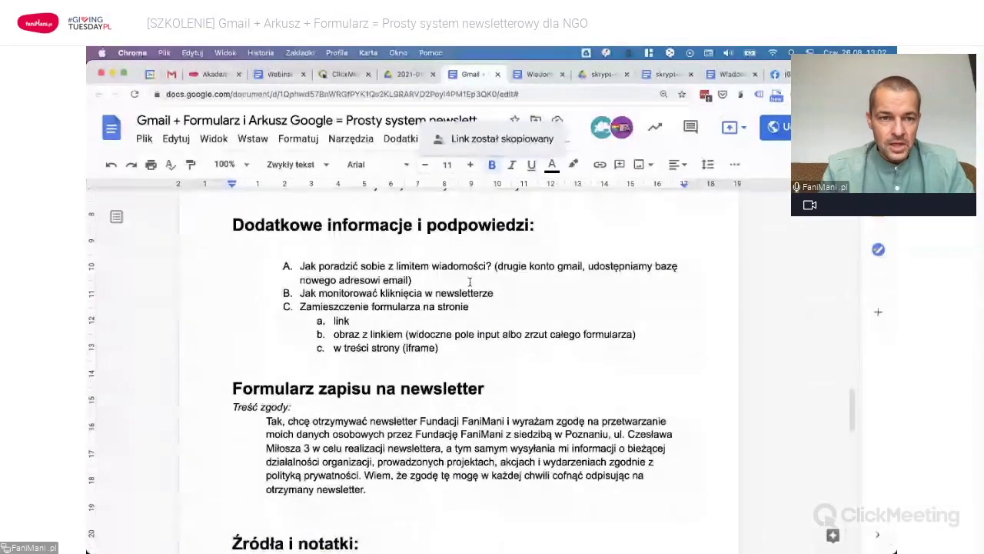
pyautogui.click(469, 282)
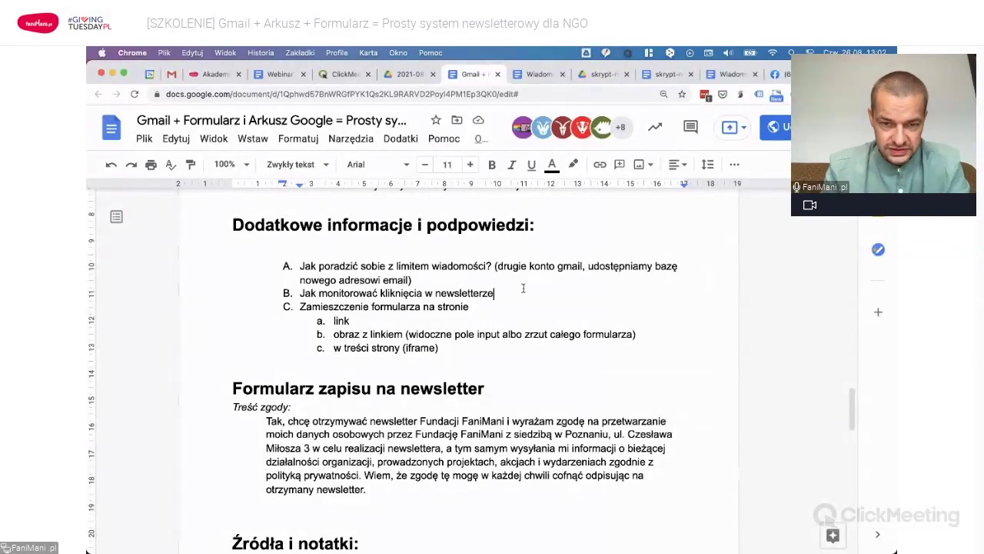
# Add indented sub-points utm_source, utm_medium and umt_campaign under item B
pyautogui.press('Return')
pyautogui.press('Tab')
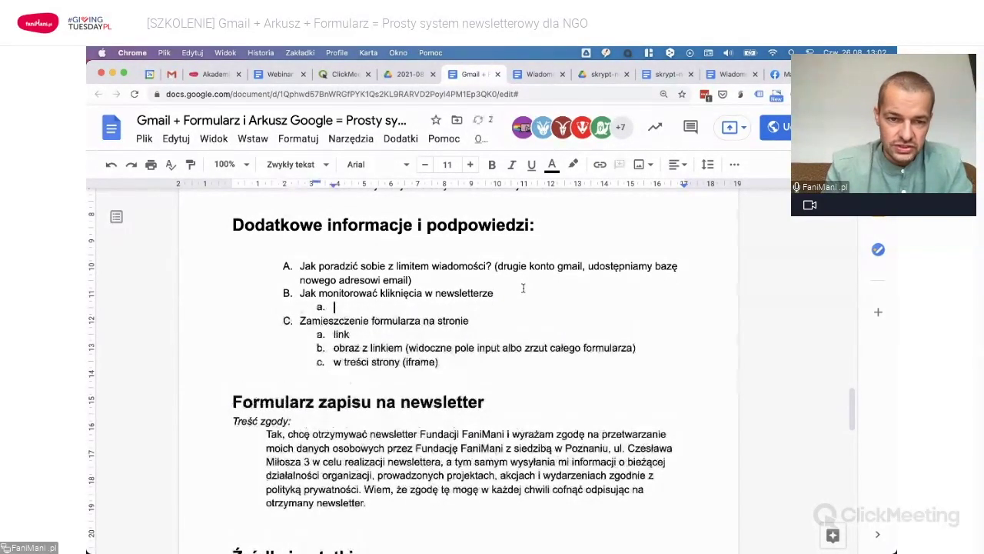
pyautogui.write('utm')
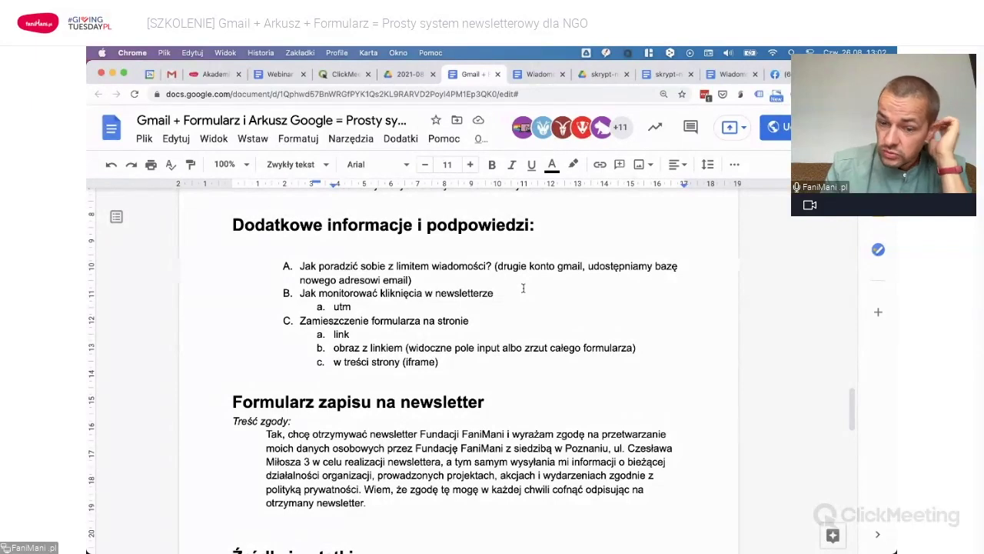
pyautogui.write('_source')
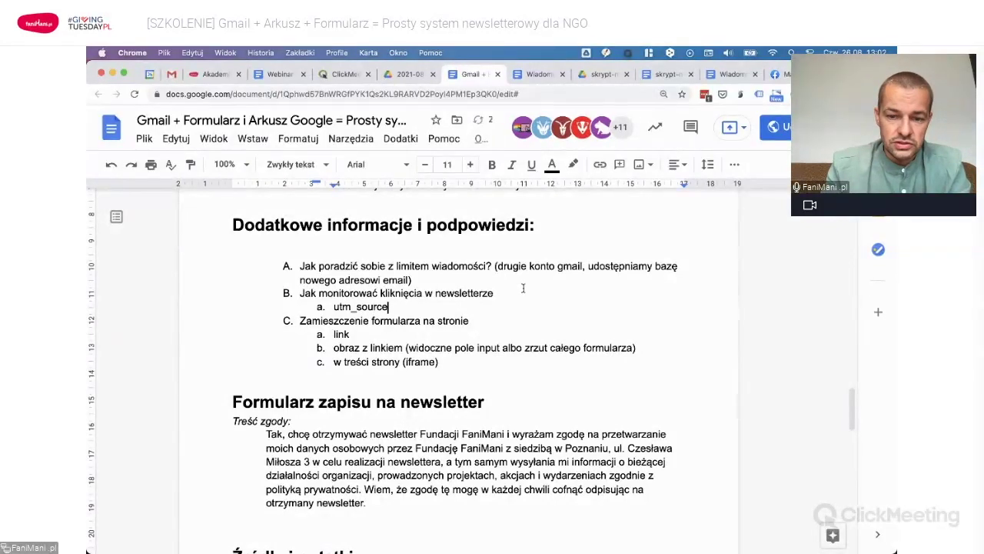
pyautogui.press('Return')
pyautogui.write('utm_medium')
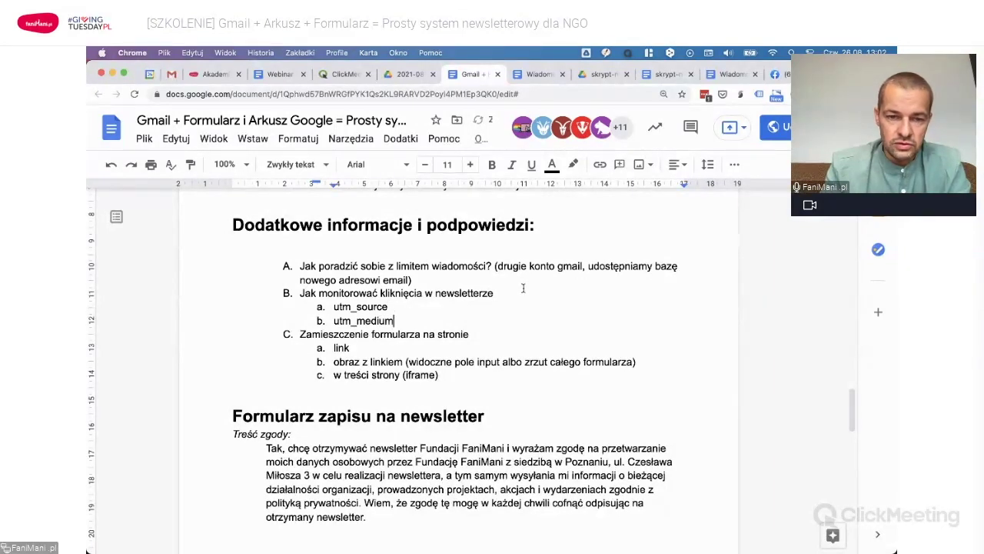
pyautogui.press('Return')
pyautogui.write('umt_')
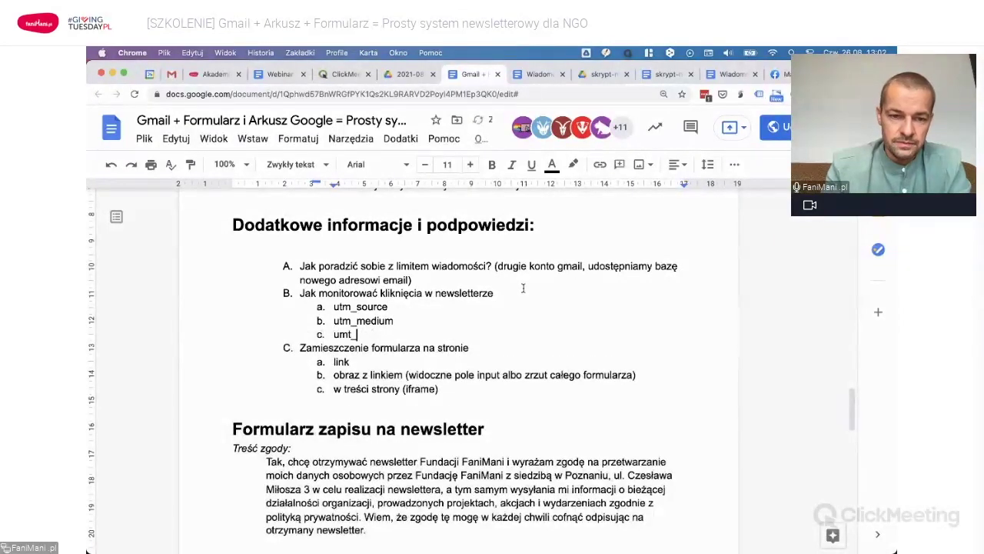
pyautogui.write('campaign')
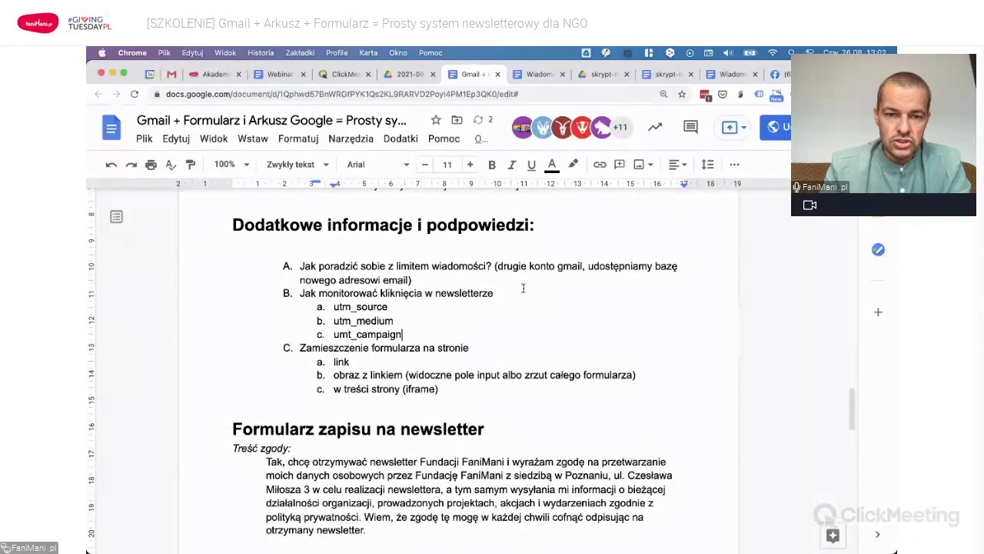
# In a new tab, type the link fanimani.pl/?utm_source=test&utm_medium=email&utm_campaing=26082021
pyautogui.press('Up')
pyautogui.press('Up')
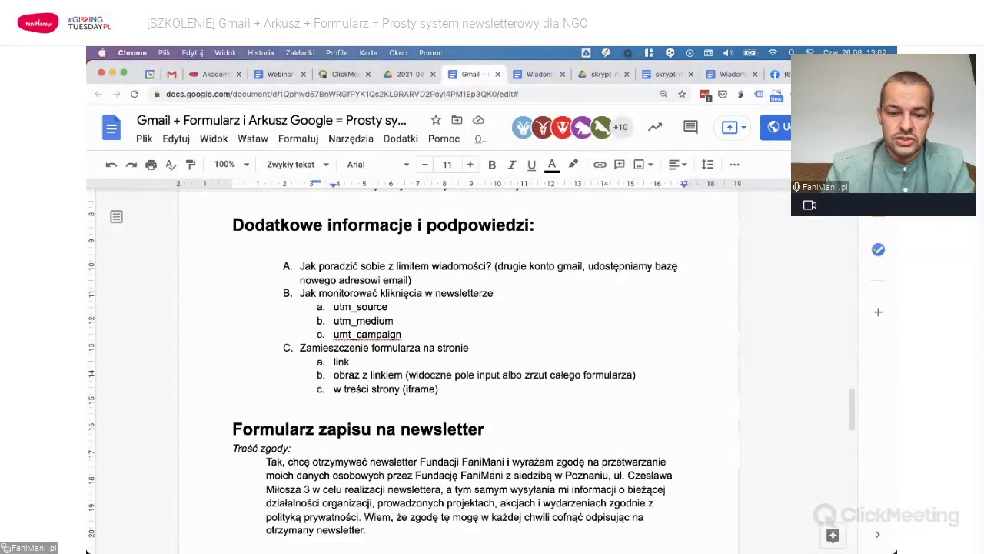
pyautogui.hotkey('ctrl', 't')
pyautogui.write('fanimani.pl')
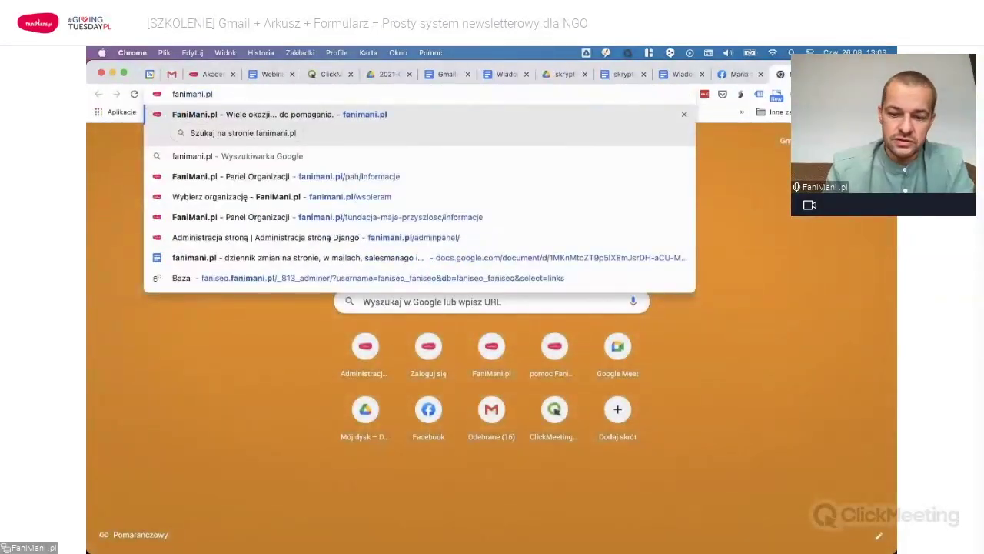
pyautogui.write('/?')
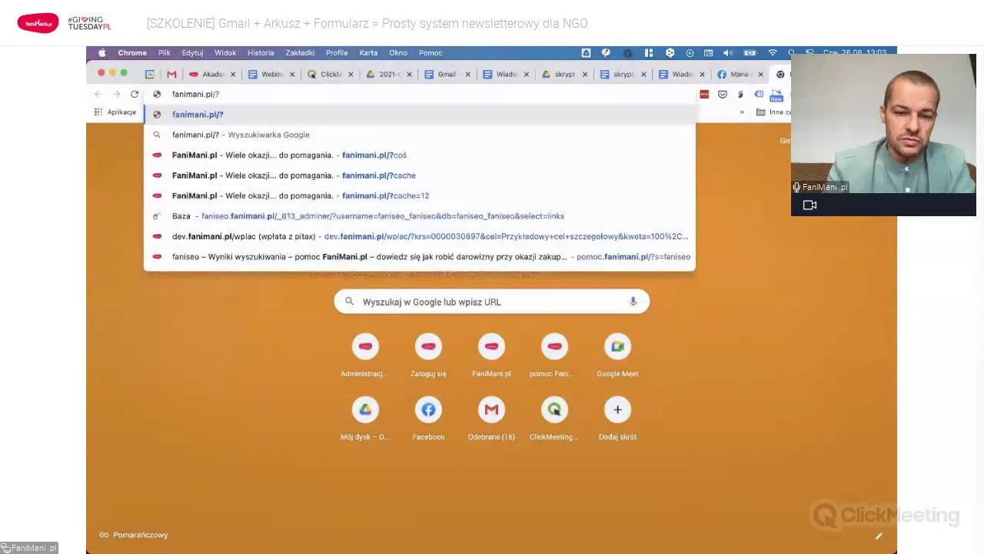
pyautogui.write('utm_source=test&u')
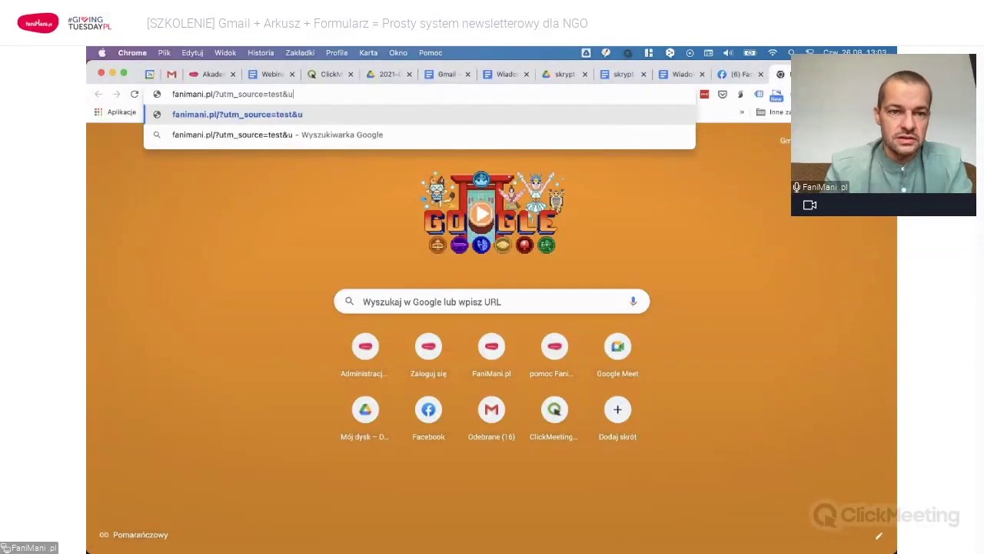
pyautogui.write('tm_medium')
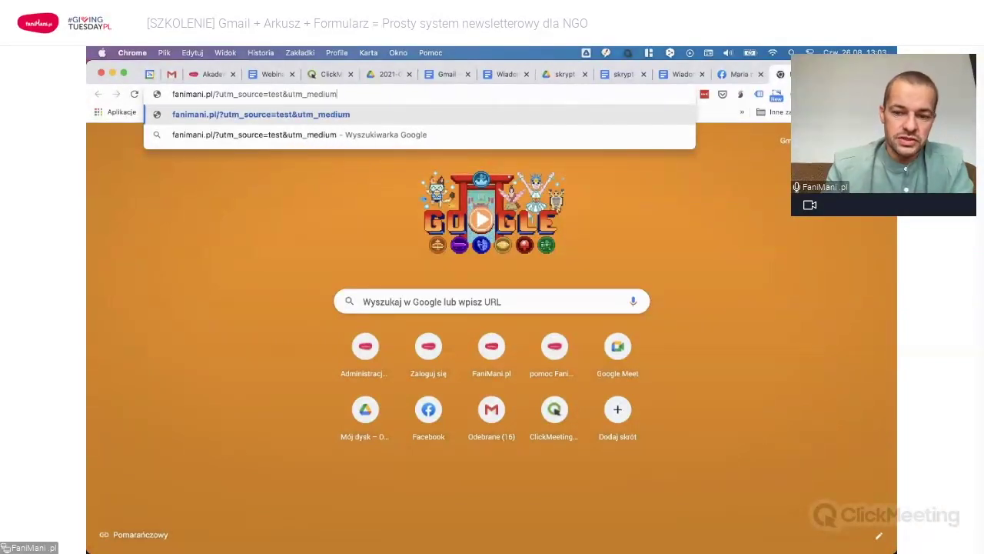
pyautogui.write('=email&utm_campaing=')
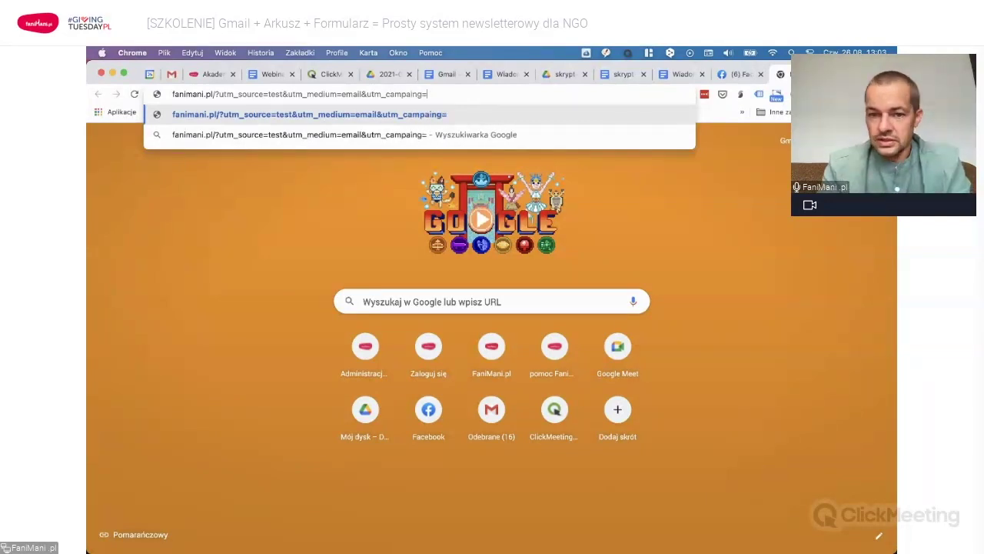
pyautogui.write('26082021')
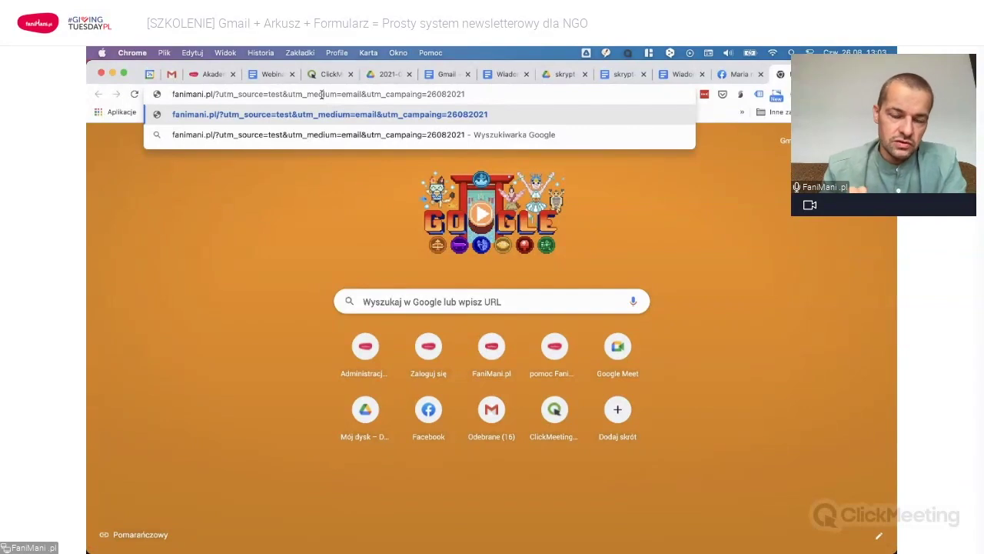
# Highlight the test, email and 26082021 values in the tracking link, then select the whole link
pyautogui.doubleClick(273, 94)
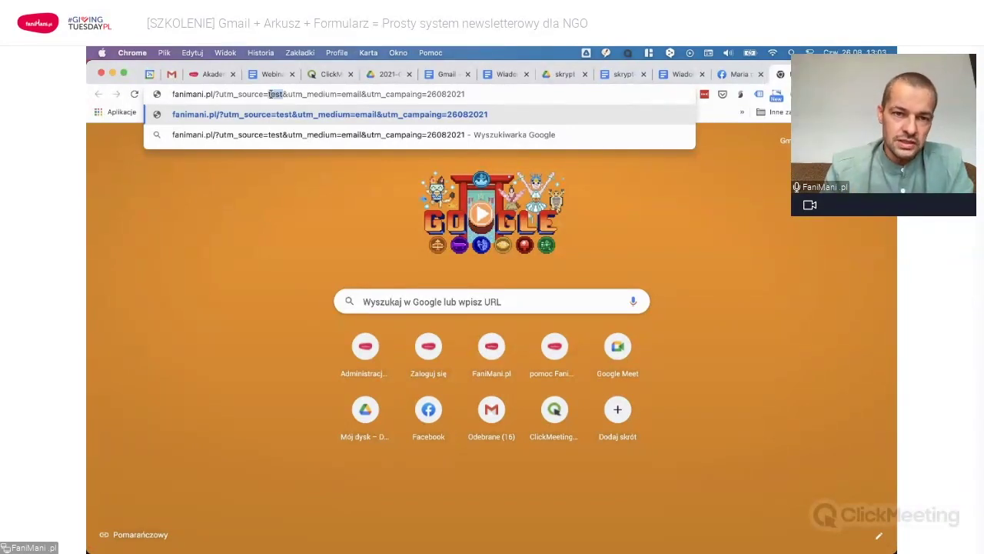
pyautogui.doubleClick(352, 94)
pyautogui.click(353, 94)
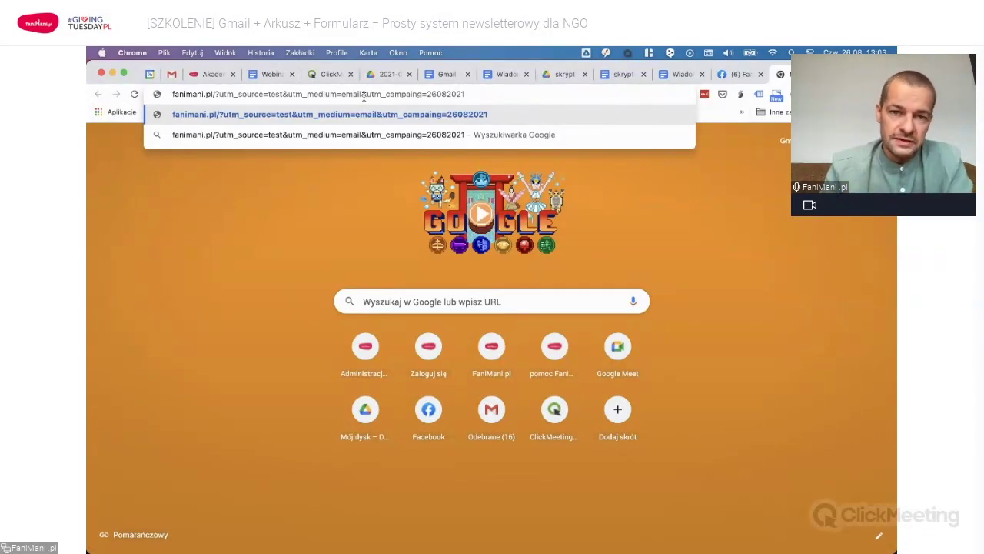
pyautogui.doubleClick(449, 94)
pyautogui.click(443, 95)
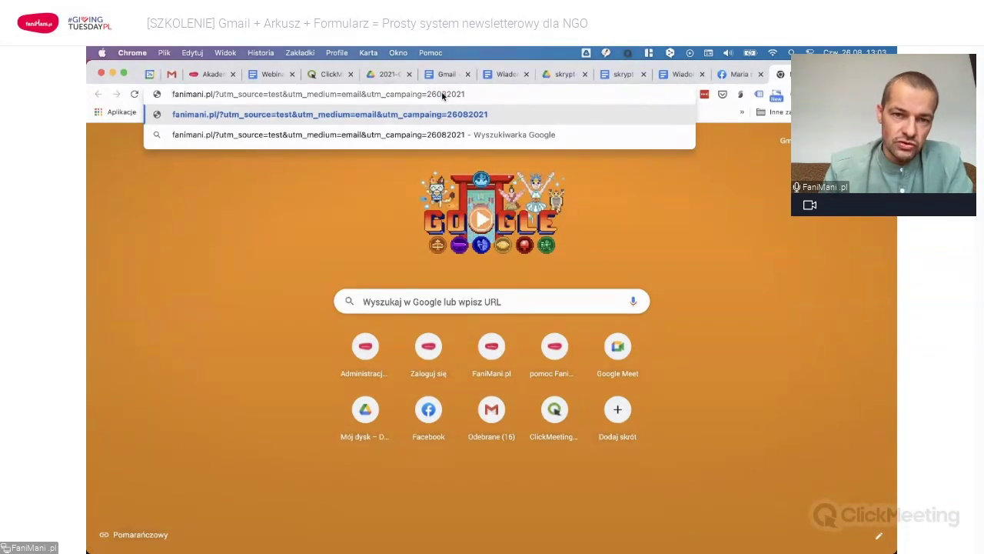
pyautogui.tripleClick(443, 93)
pyautogui.press('super+c')
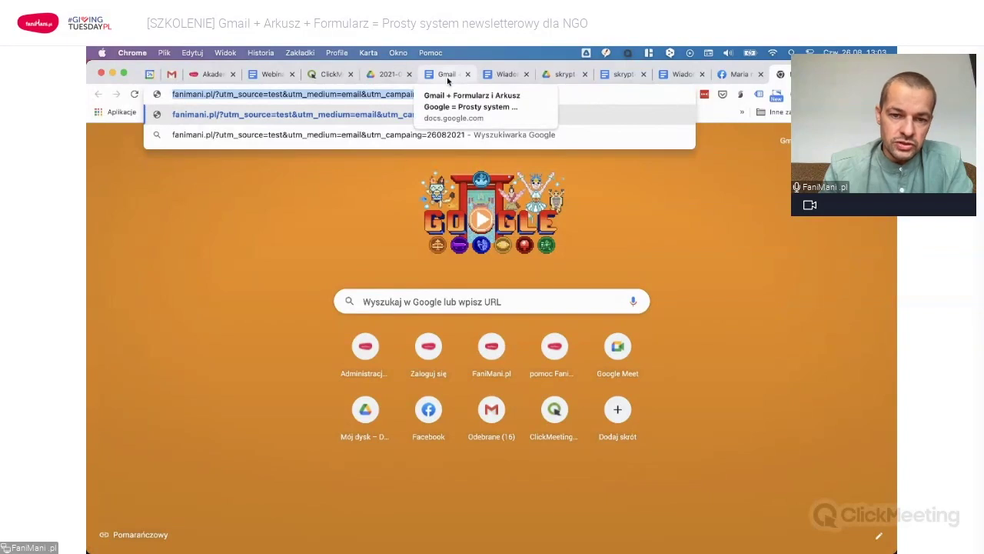
pyautogui.click(447, 77)
# Correct umt_campaign to utm_campaign and add a 'przykład:' item with the pasted fanimani.pl tracking link
pyautogui.click(444, 343)
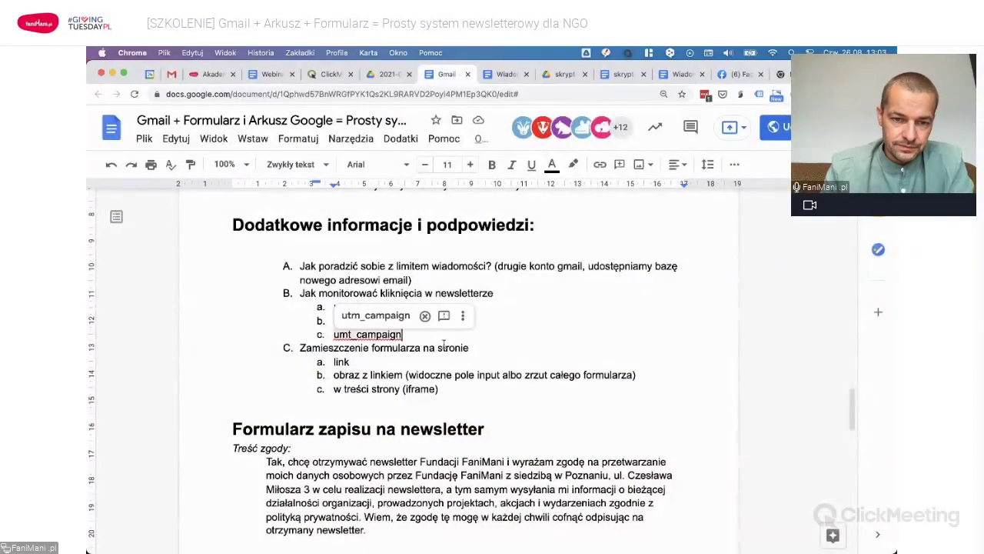
pyautogui.click(424, 316)
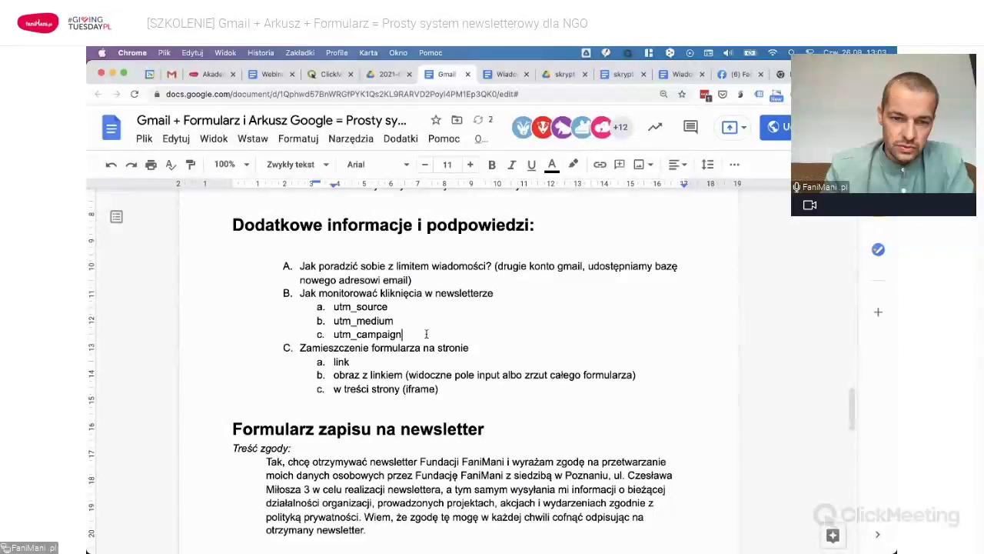
pyautogui.press('Return')
pyautogui.write('przykład:')
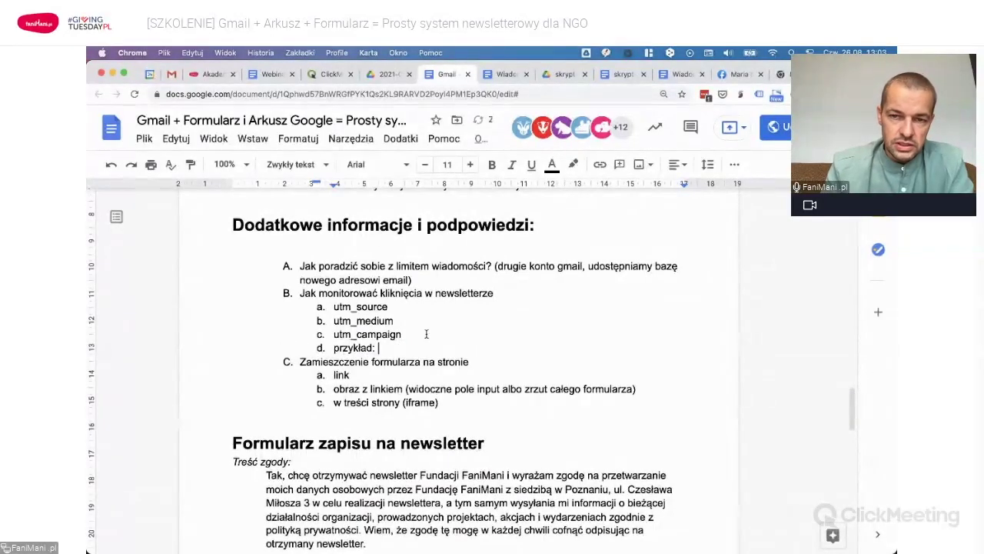
pyautogui.press('super+v')
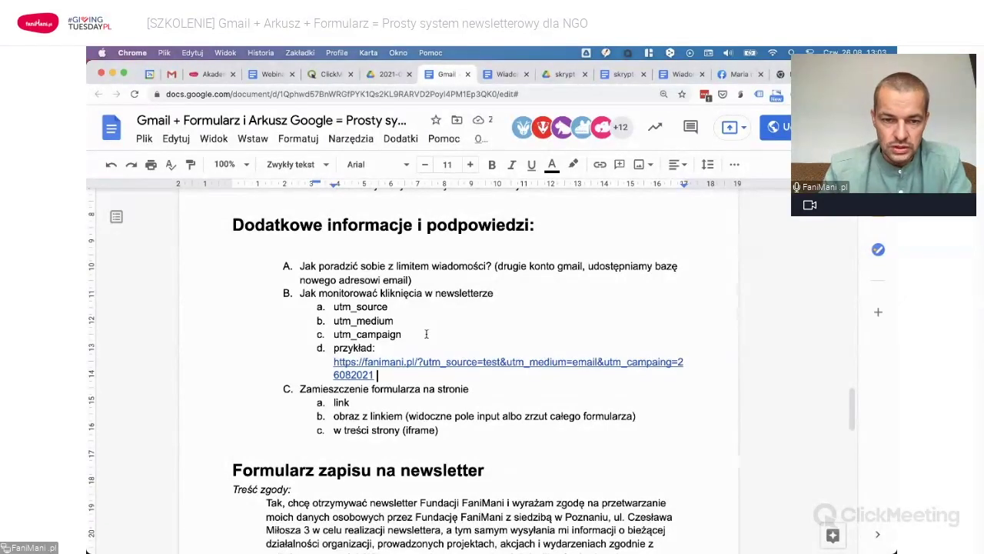
pyautogui.doubleClick(360, 348)
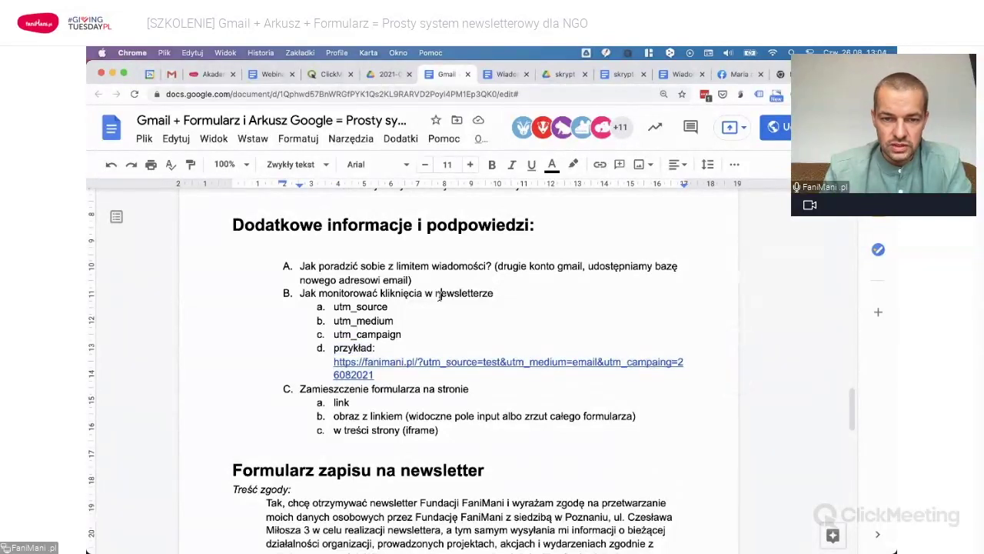
# Comment 'uzupełnić' on point B, mentioning a colleague and assigning it as a task
pyautogui.tripleClick(440, 293)
pyautogui.click(740, 292)
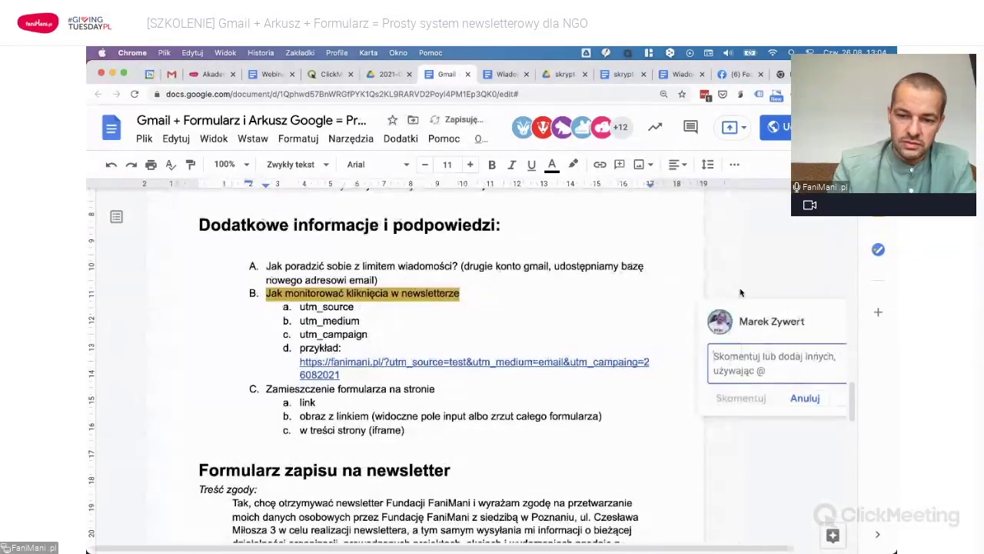
pyautogui.write('+marek')
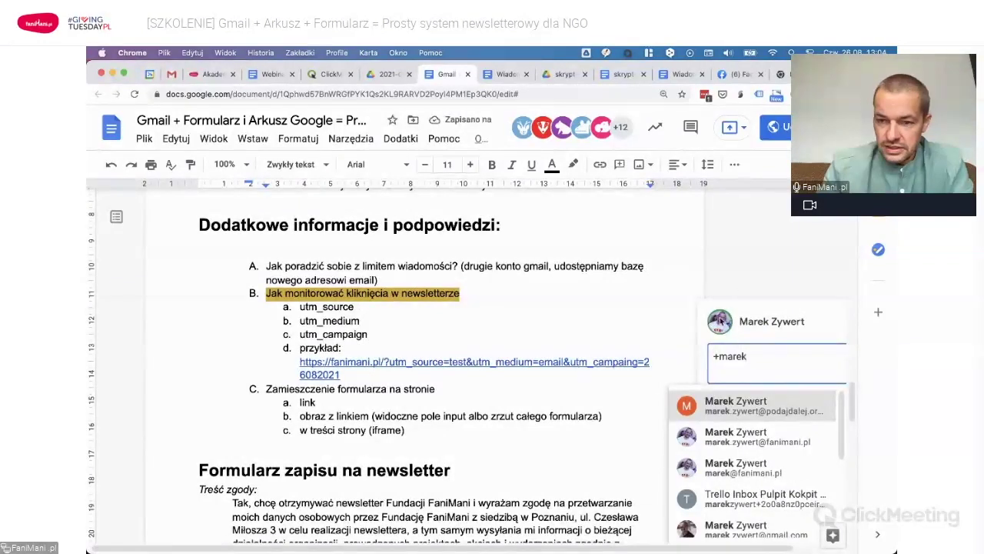
pyautogui.click(755, 436)
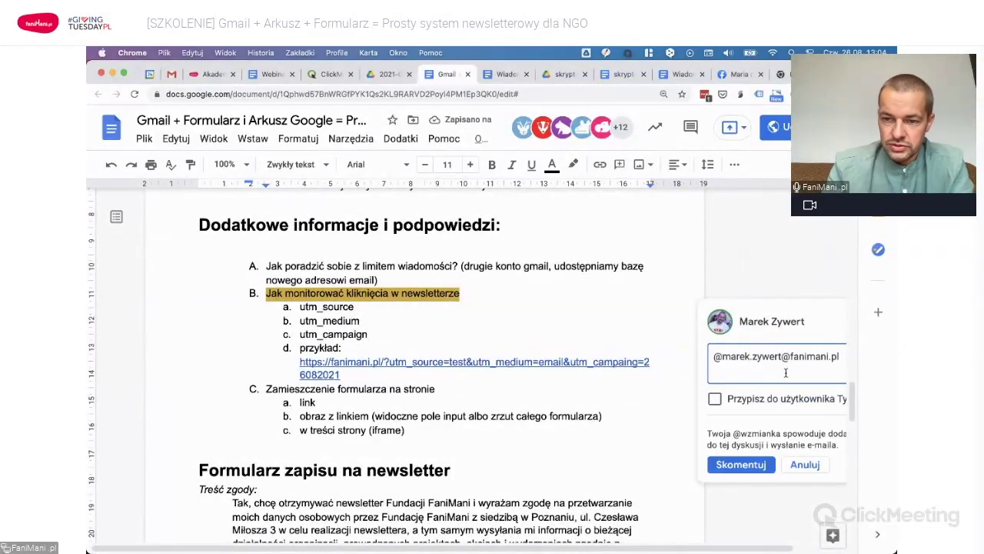
pyautogui.write('uzupełnić')
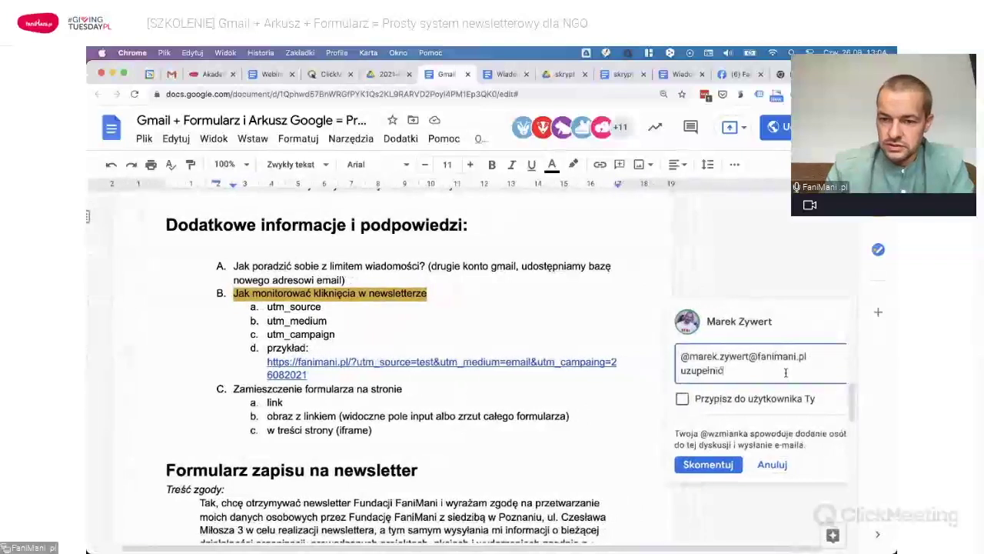
pyautogui.click(718, 406)
pyautogui.click(715, 487)
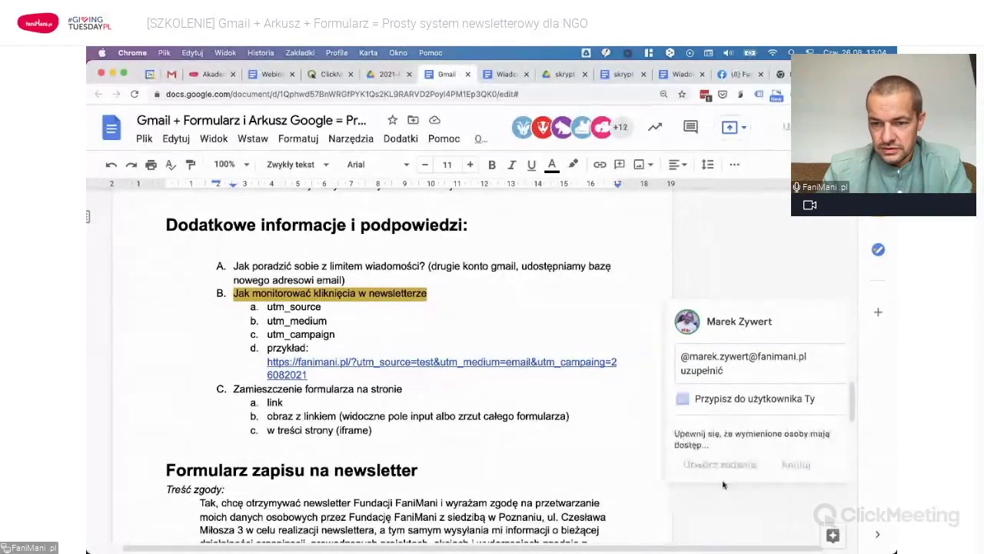
# Check the comment thread on point B, then move to the link sub-item under point C
pyautogui.click(564, 330)
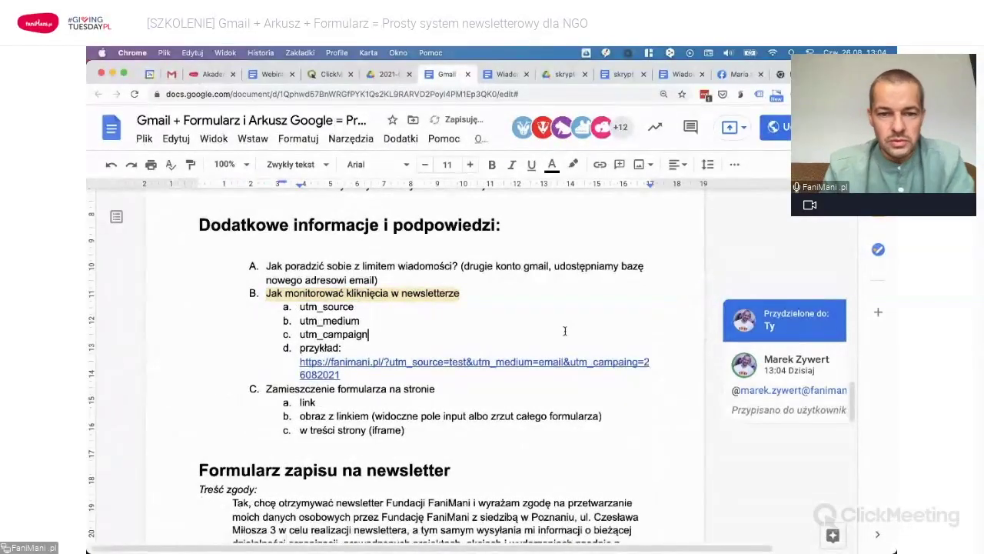
pyautogui.click(442, 293)
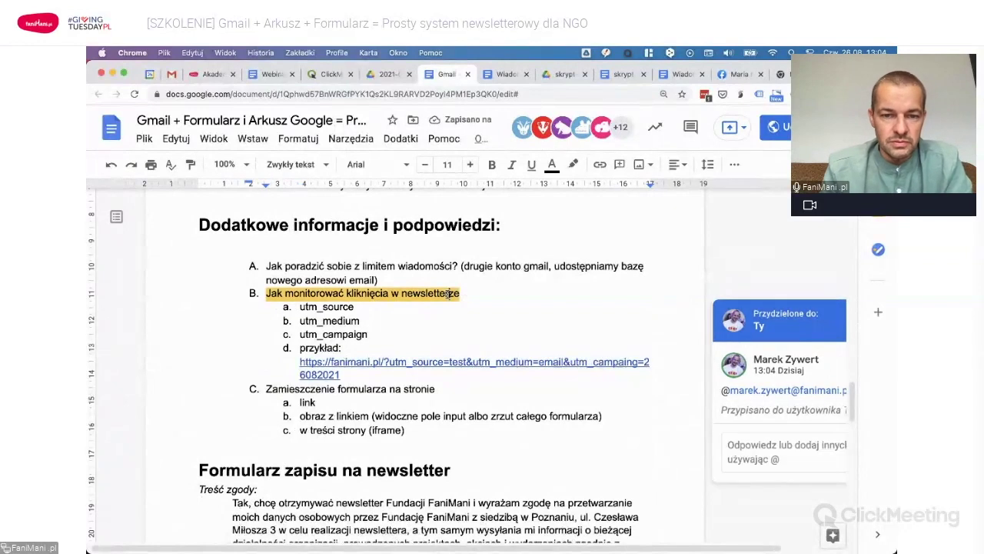
pyautogui.click(399, 311)
pyautogui.scroll(-2, 384, 304)
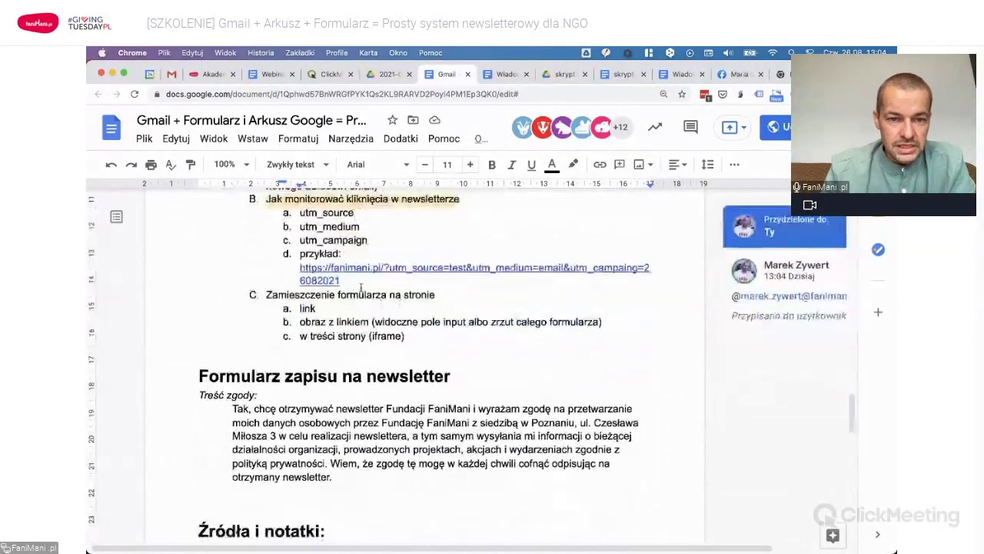
pyautogui.click(437, 295)
pyautogui.click(412, 309)
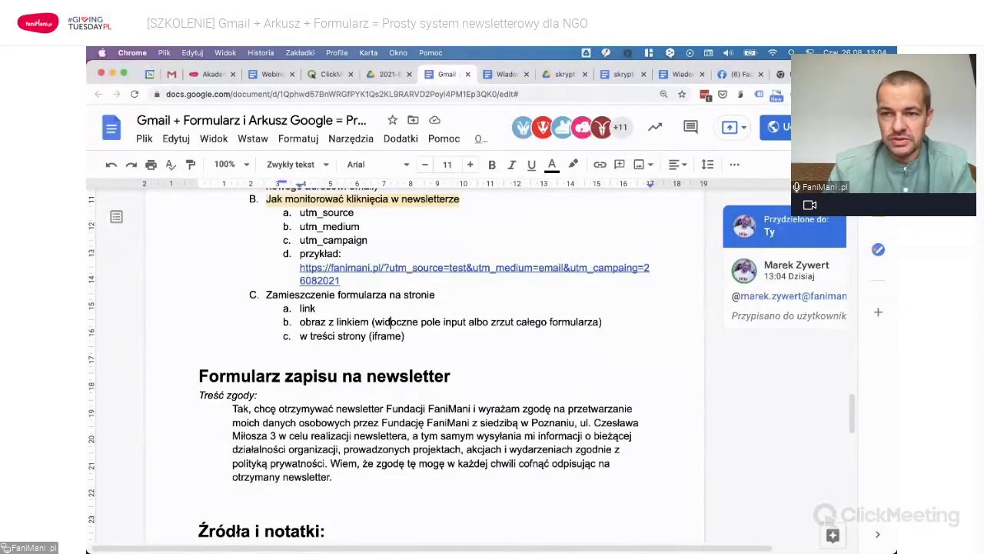
pyautogui.press('super+t')
# Load fanimani.pl/blog and close the Messenger chat popup to reveal the newsletter signup form
pyautogui.write('fanimani.pl/blog')
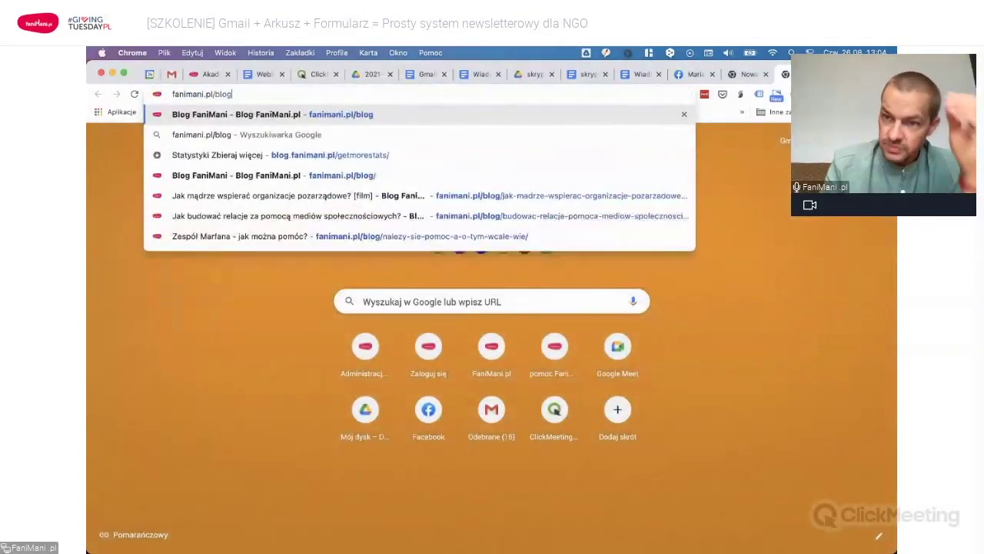
pyautogui.press('Return')
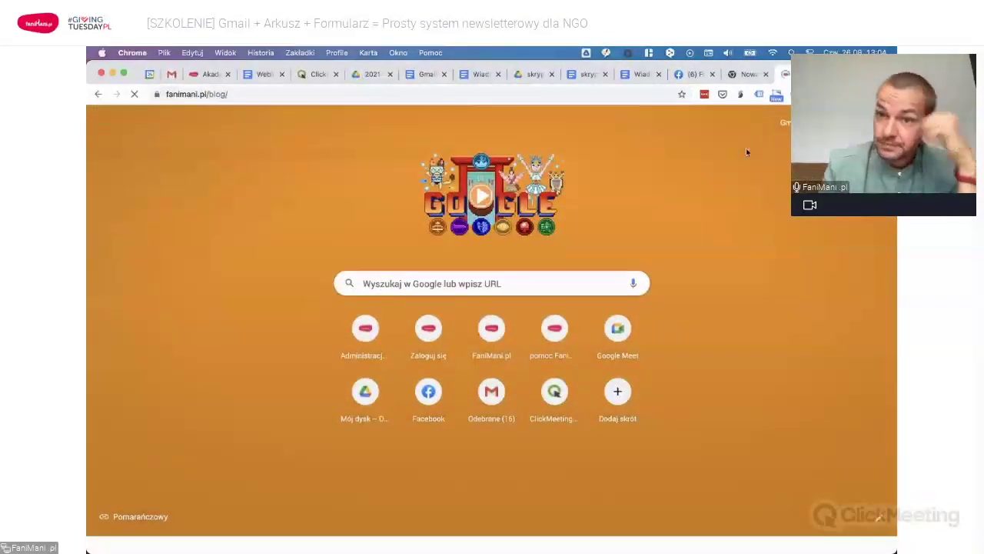
pyautogui.scroll(-2, 820, 282)
pyautogui.scroll(-4, 821, 282)
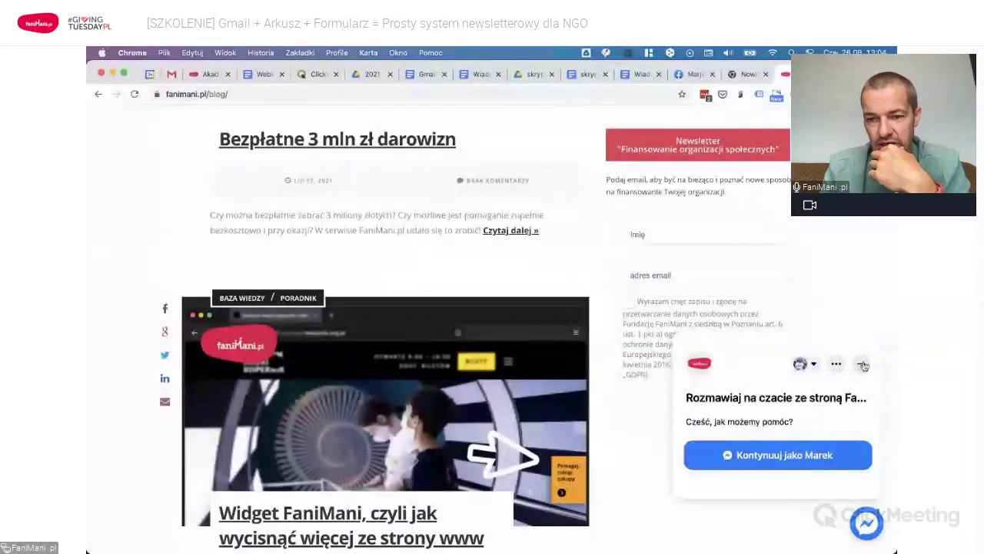
pyautogui.click(861, 363)
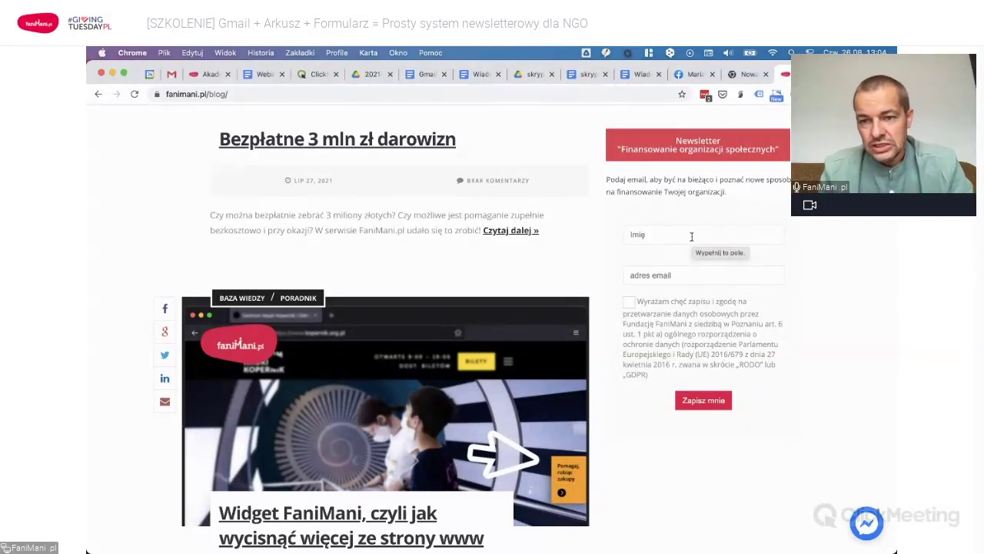
pyautogui.hotkey('ctrl', 'Up')
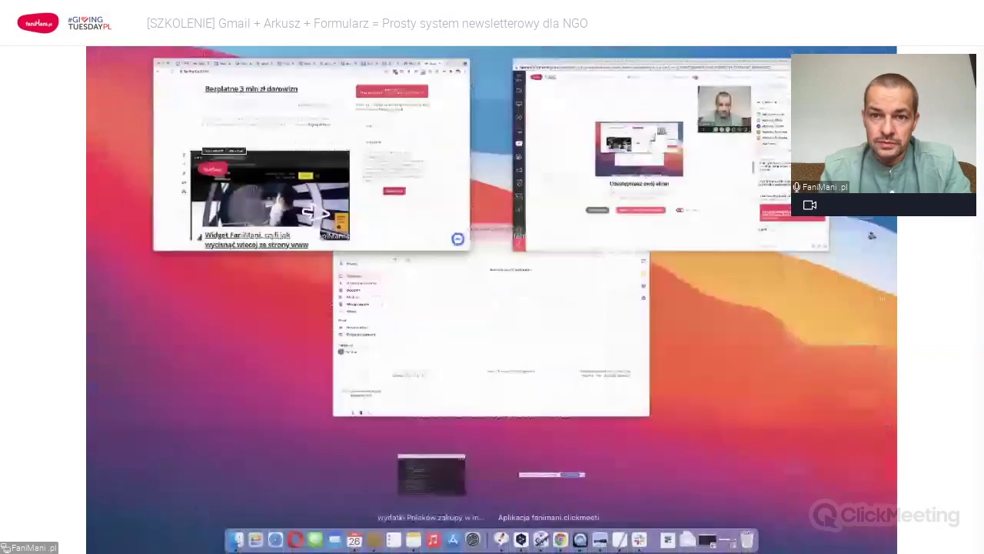
# Bring up the 'Newsletter Fundacji FaniMani' signup form in Chrome
pyautogui.click(696, 136)
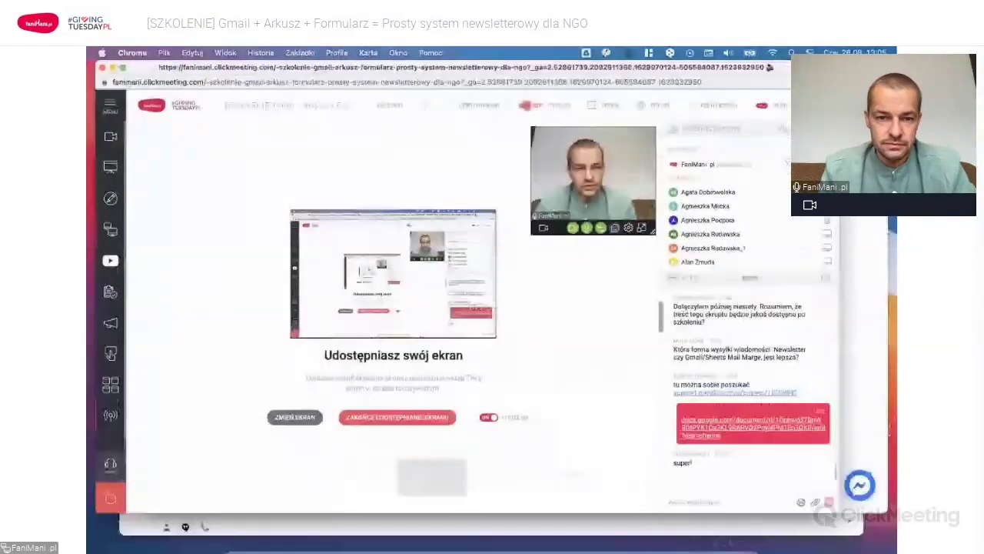
pyautogui.press('super+Tab')
pyautogui.click(648, 75)
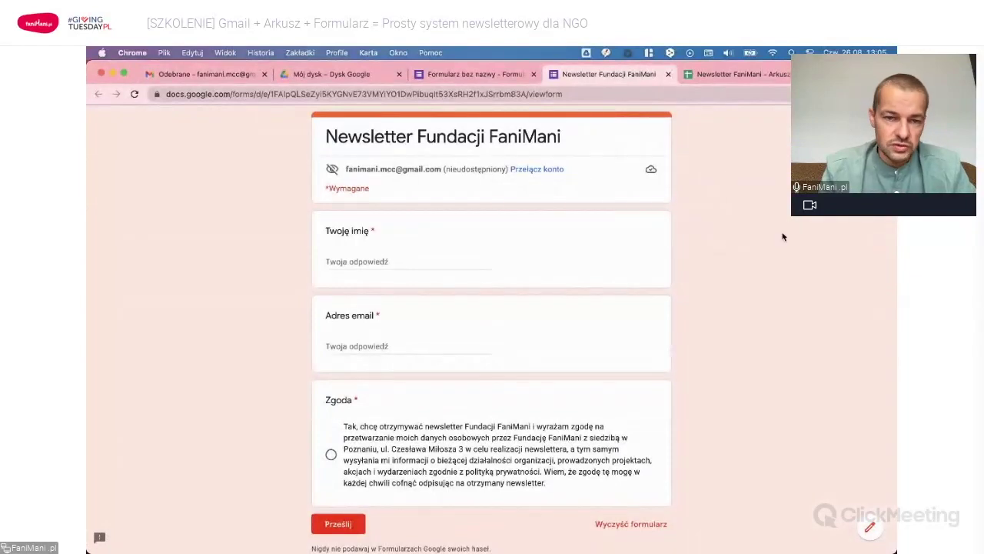
# Screenshot the form's name and email fields and finish the screenshot annotation
pyautogui.press('super+shift+4')
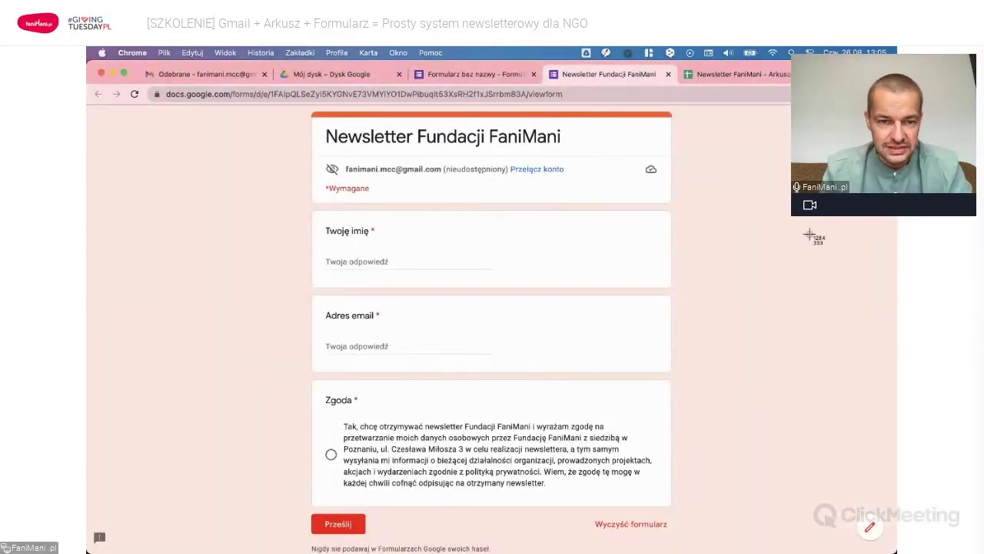
pyautogui.moveTo(308, 207); pyautogui.dragTo(501, 377)
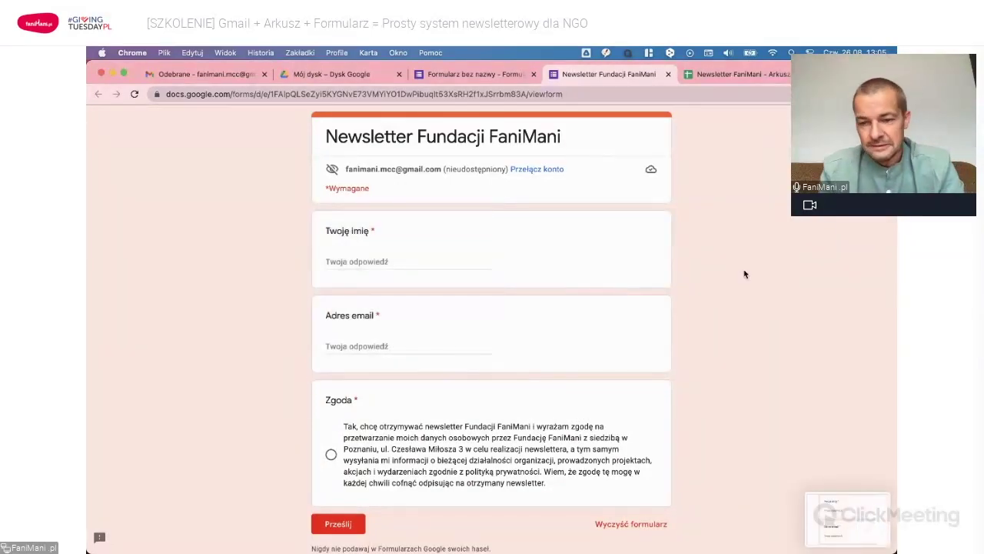
pyautogui.click(849, 532)
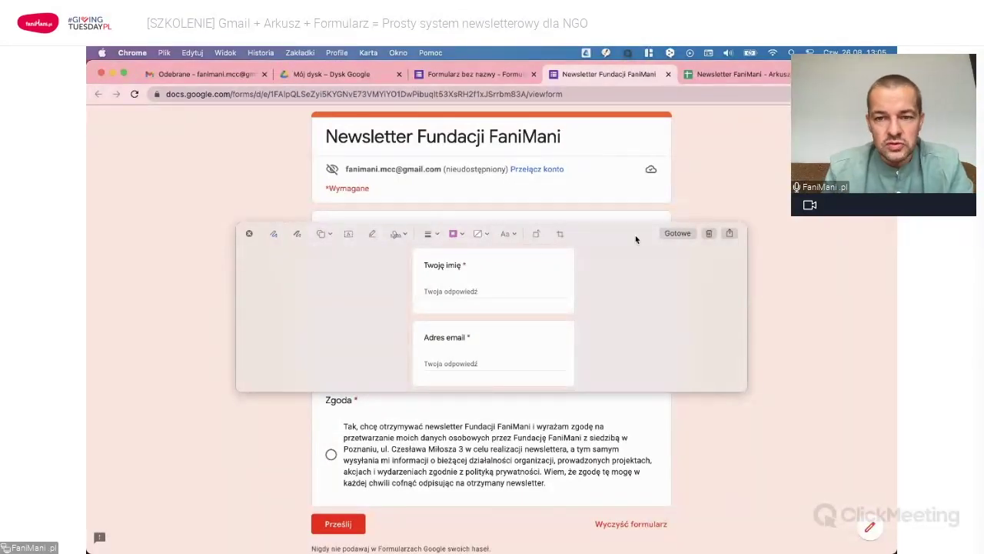
pyautogui.click(676, 232)
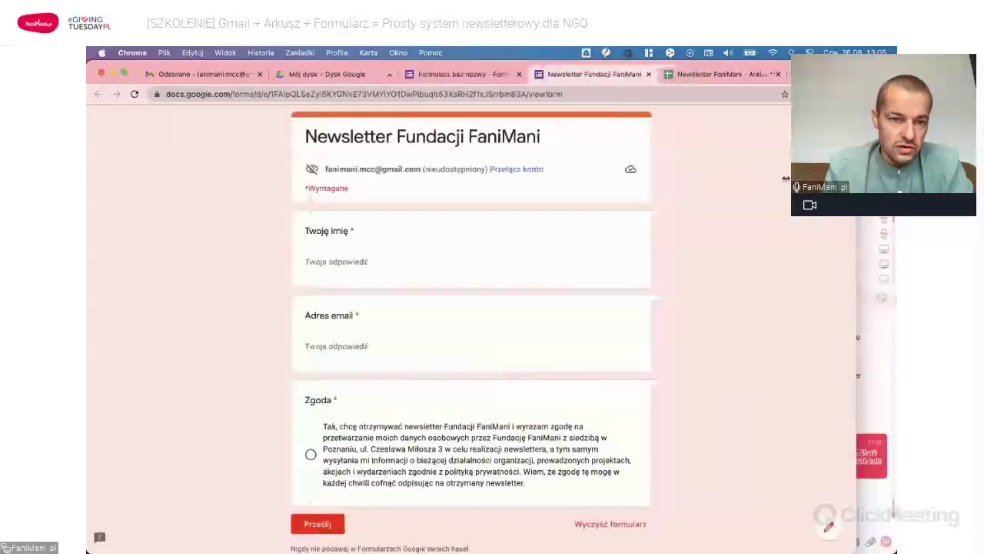
pyautogui.hotkey('ctrl', 'alt', 'Left')
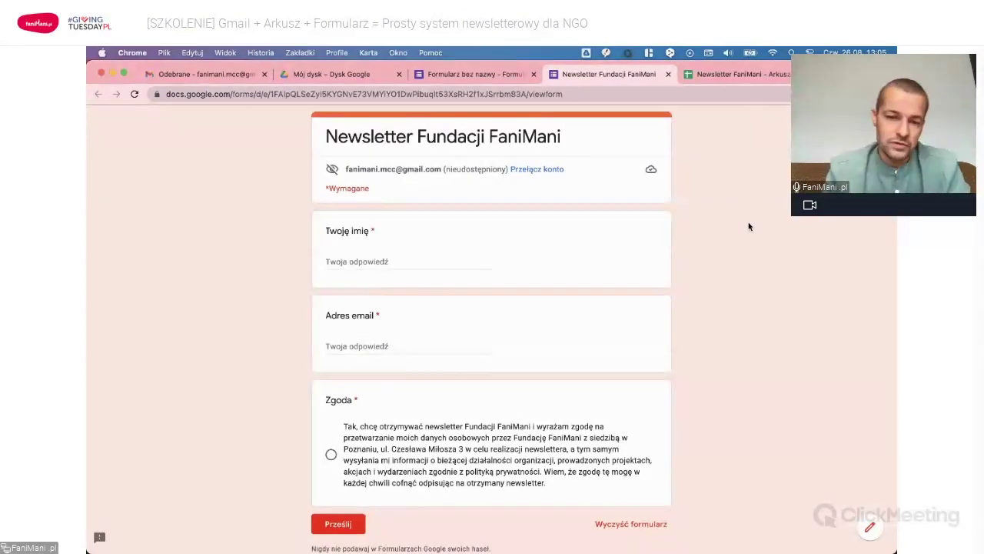
pyautogui.hotkey('ctrl', 'Up')
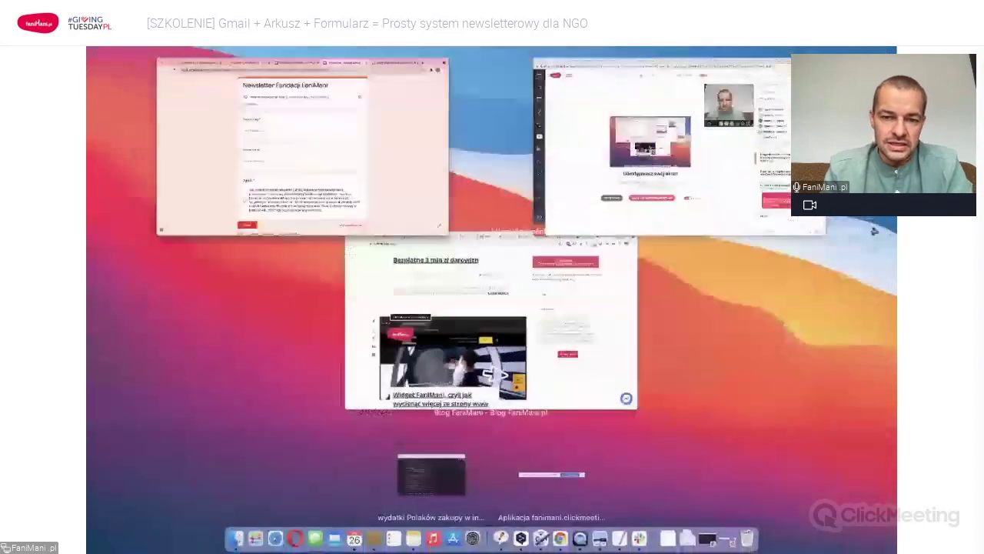
# Highlight the 'w treści strony (iframe)' line in the guide, then return to the newsletter form window
pyautogui.click(523, 324)
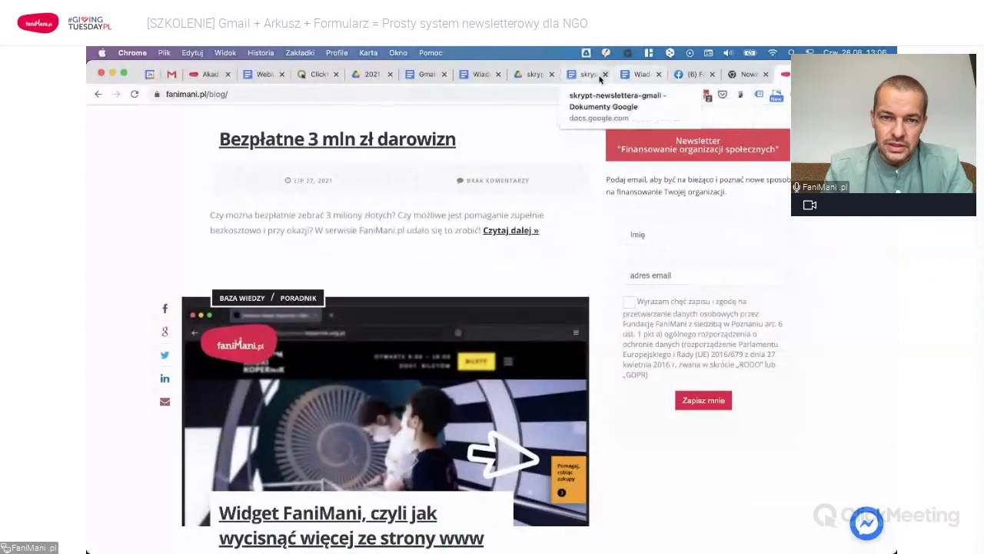
pyautogui.click(418, 74)
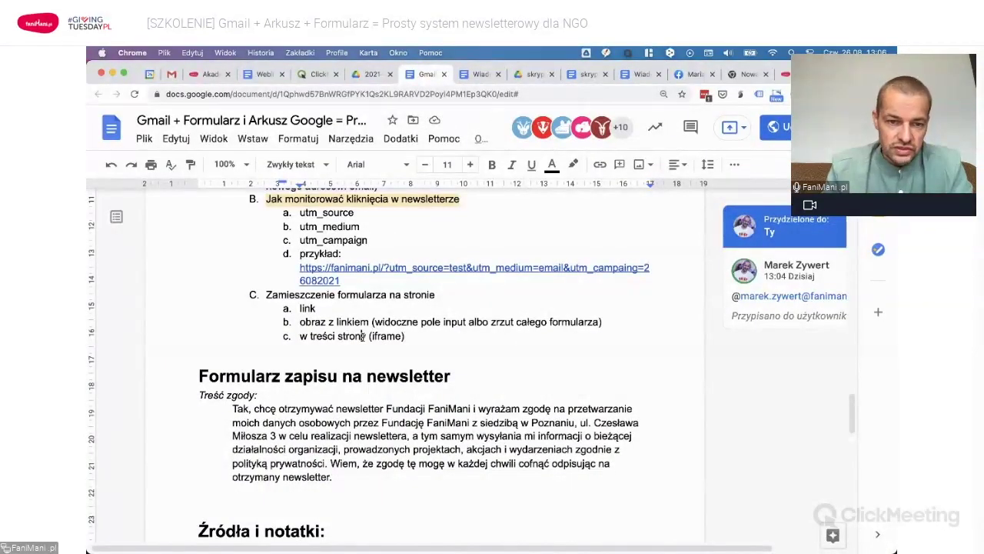
pyautogui.tripleClick(362, 336)
pyautogui.click(425, 338)
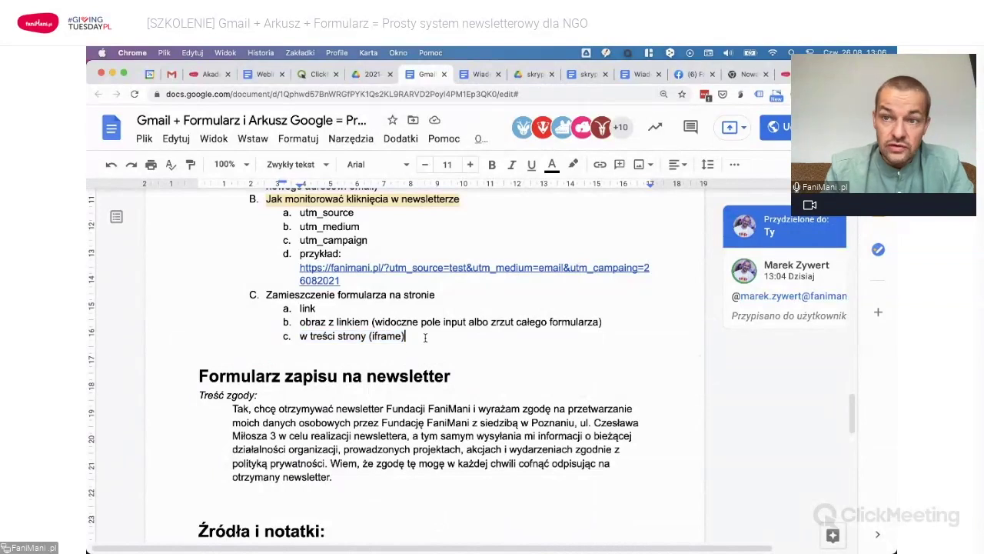
pyautogui.hotkey('ctrl', 'Up')
pyautogui.click(735, 134)
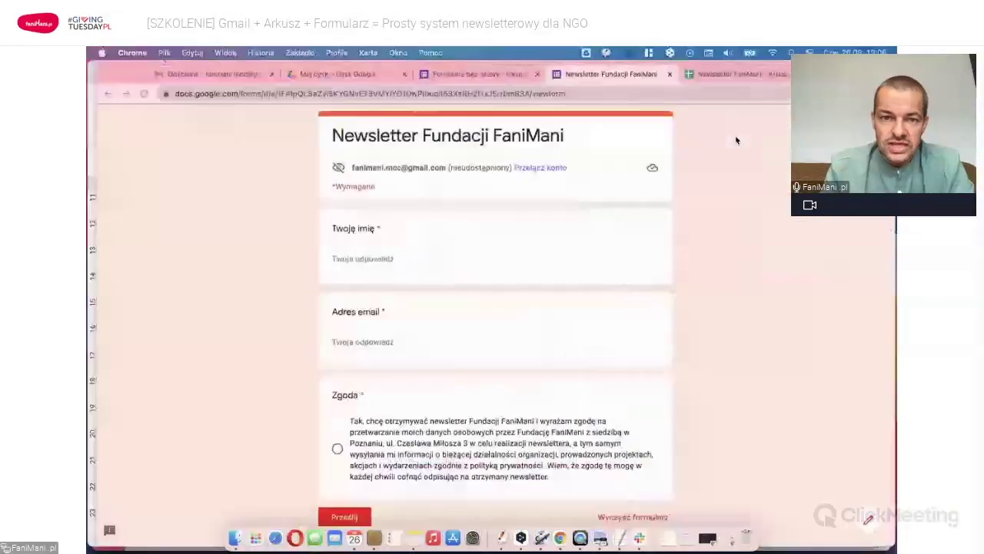
# Show the HTML iframe embed code for the 'Formularz bez nazwy' form, then cancel the sharing dialog
pyautogui.click(484, 74)
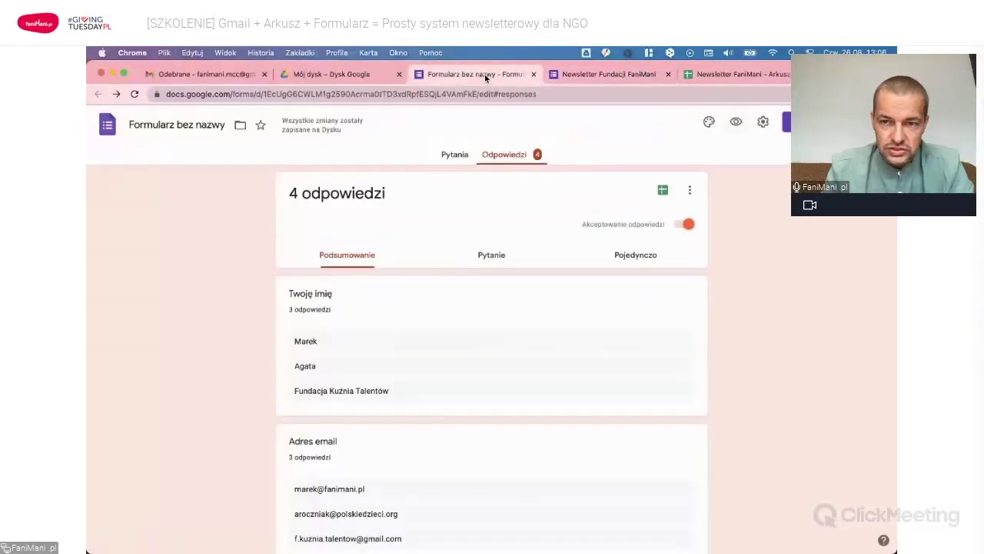
pyautogui.click(786, 121)
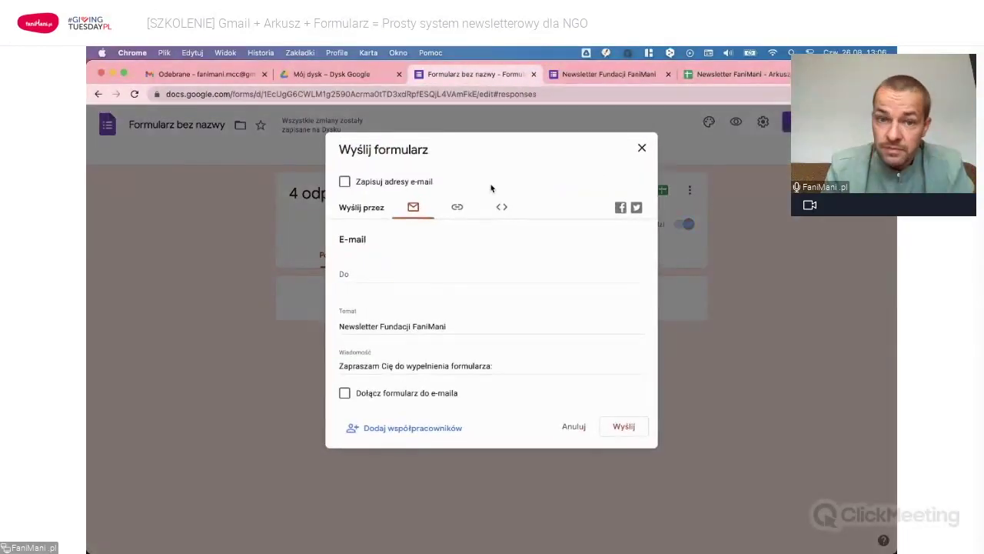
pyautogui.click(501, 207)
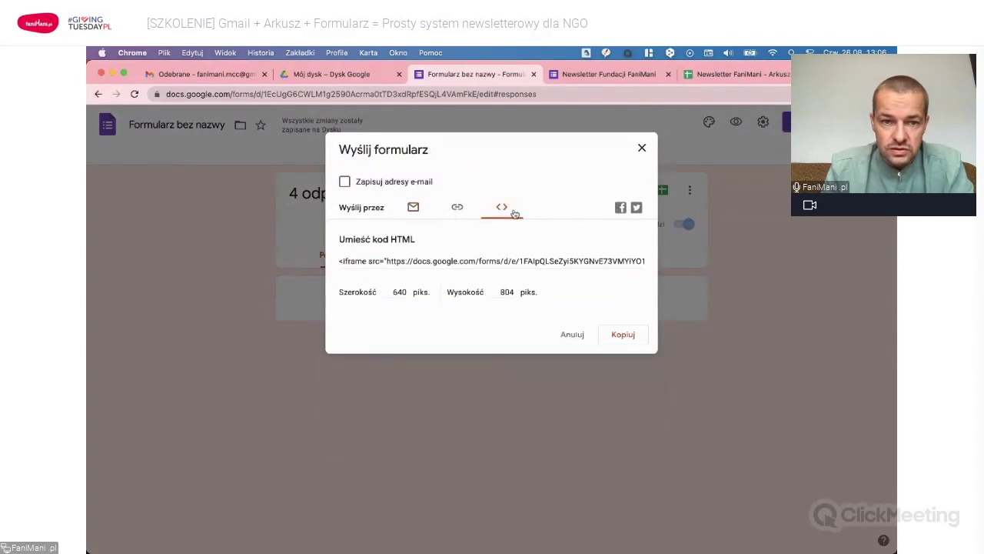
pyautogui.click(429, 260)
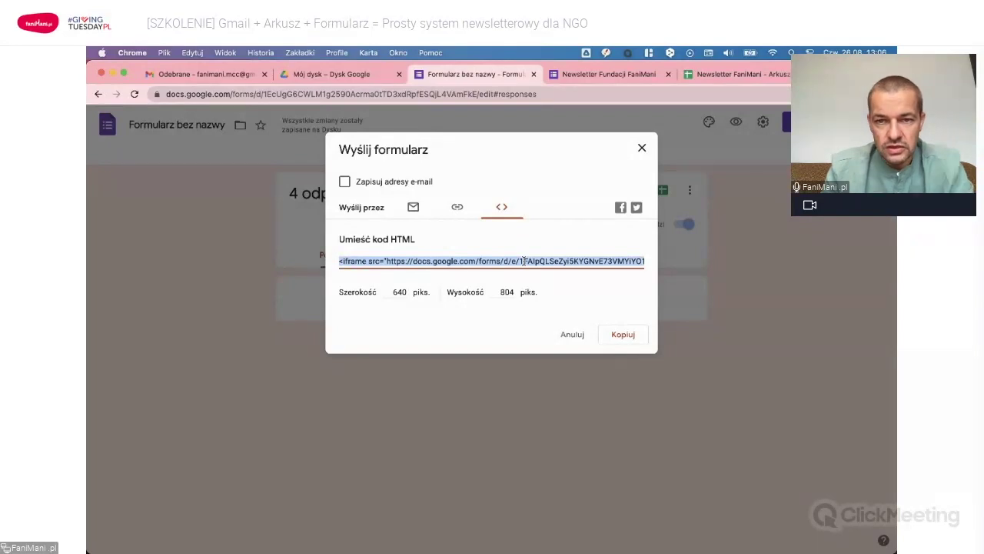
pyautogui.click(569, 334)
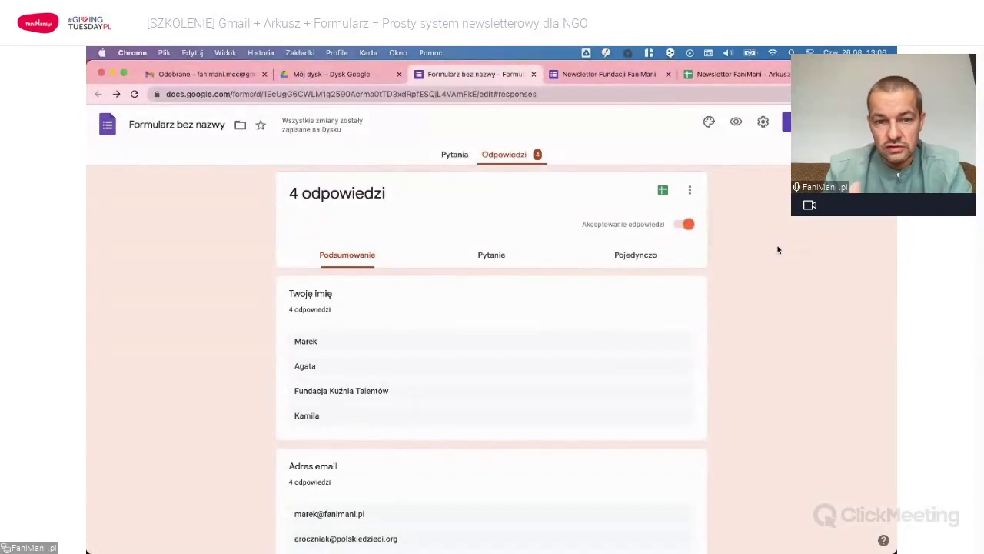
pyautogui.scroll(-1, 778, 250)
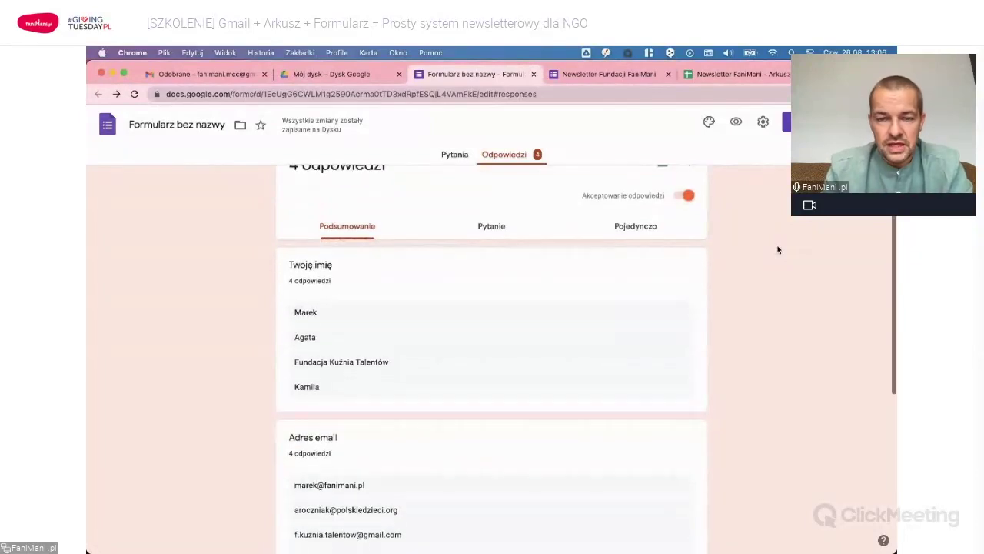
pyautogui.scroll(1, 778, 250)
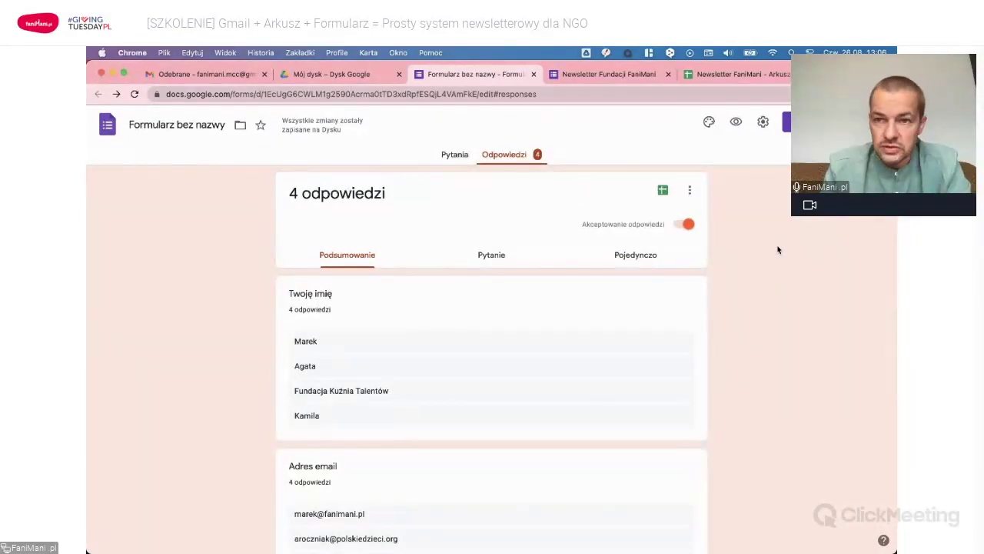
pyautogui.press('super+grave')
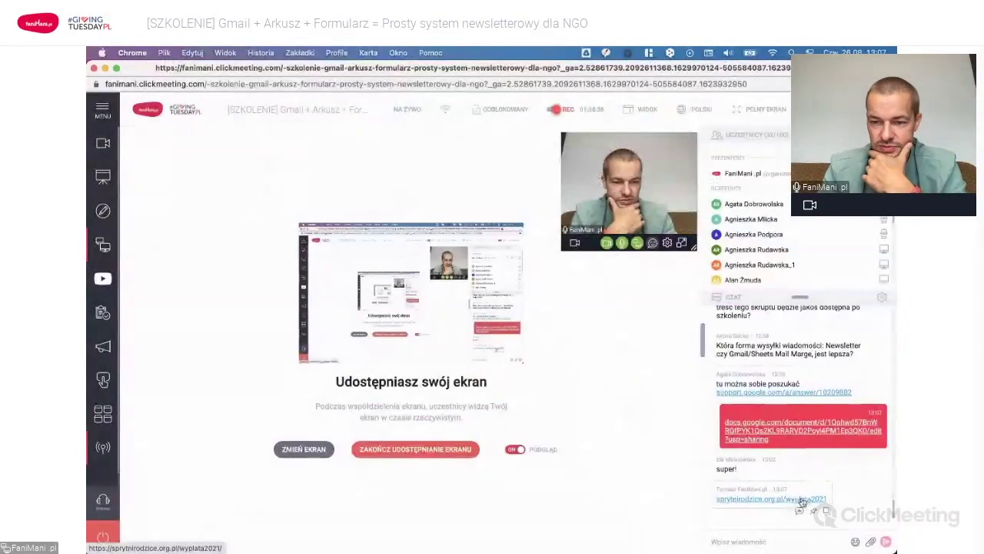
# Open the sprytnirodzice.org.pl/wyplata2021 link from the chat and scroll through the payout form
pyautogui.click(801, 500)
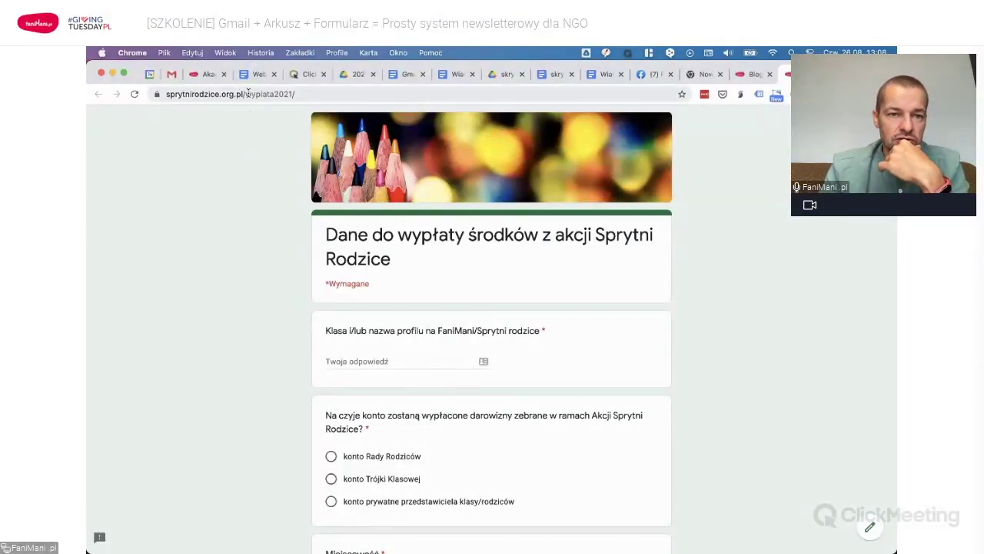
pyautogui.scroll(-8, 634, 220)
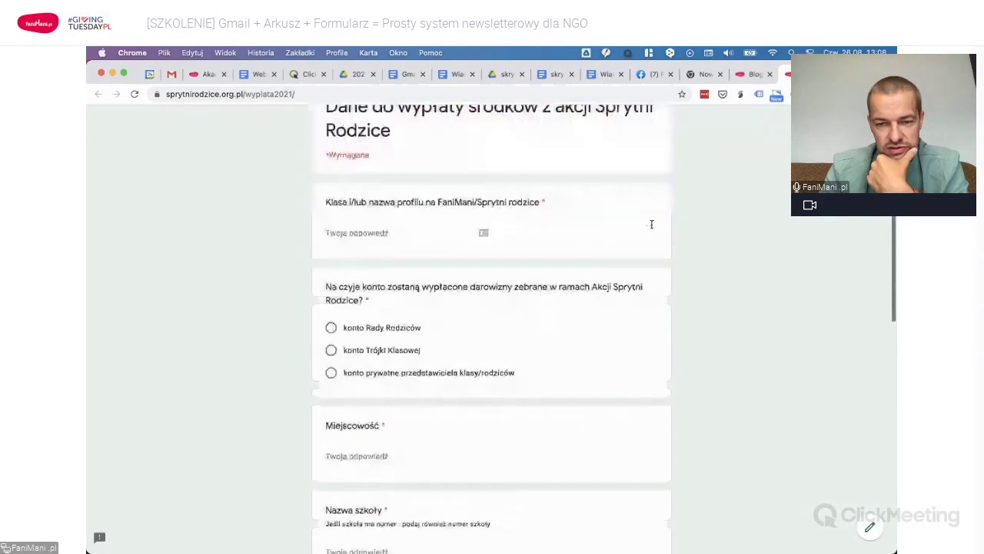
pyautogui.scroll(5, 651, 224)
pyautogui.scroll(4, 651, 224)
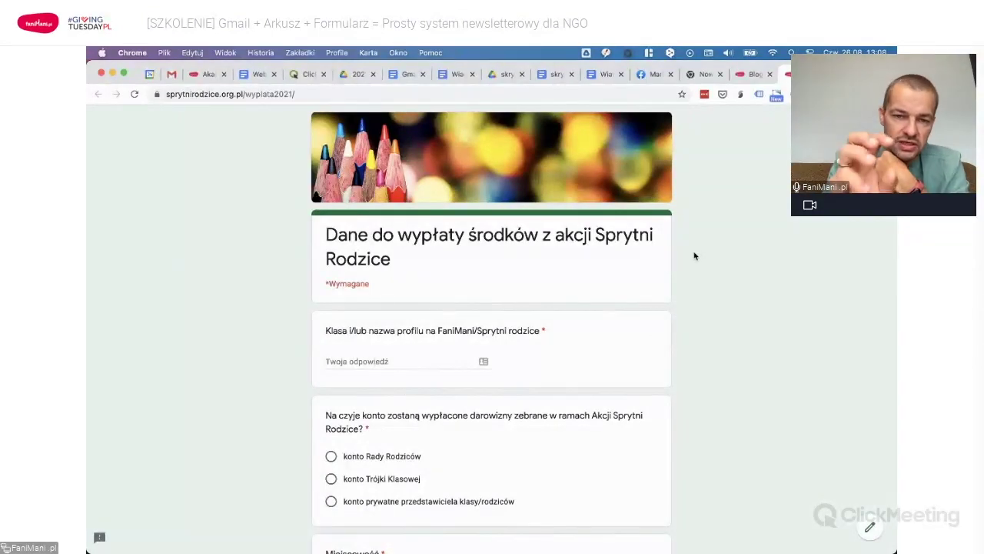
pyautogui.scroll(-2, 691, 262)
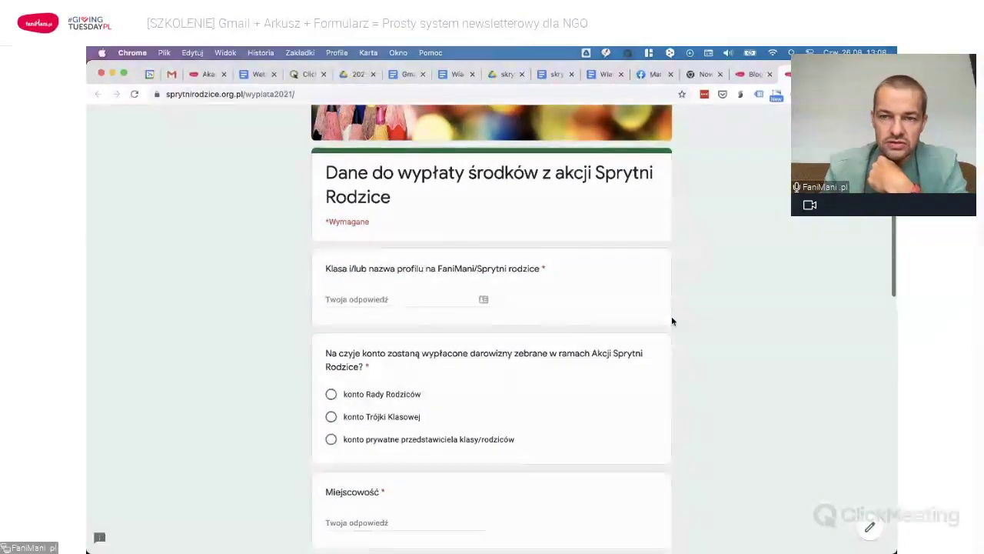
pyautogui.hotkey('ctrl', 'Up')
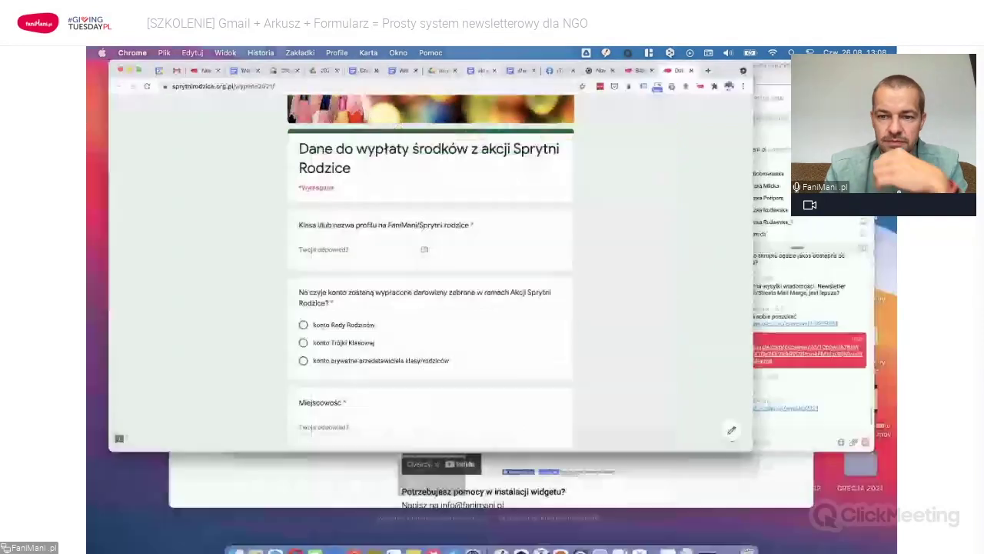
# Return to the ClickMeeting webinar and open the support.google.com link posted in its chat
pyautogui.click(692, 177)
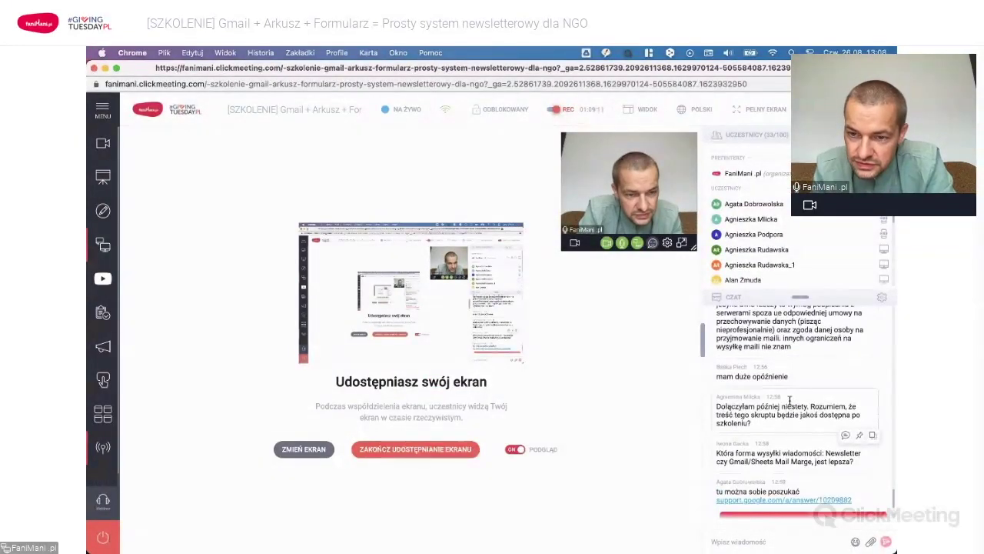
pyautogui.scroll(-3, 790, 399)
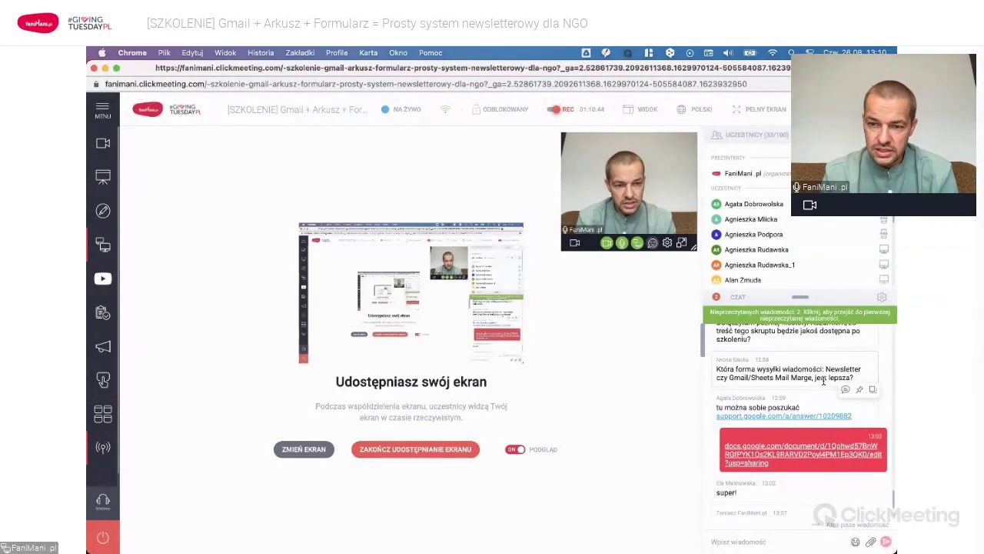
pyautogui.click(812, 418)
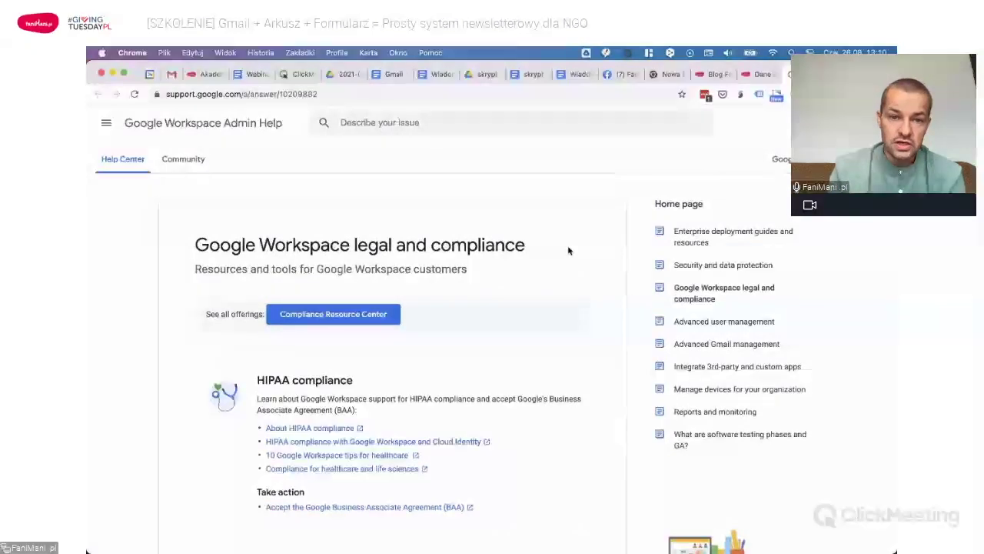
# Open the TechSoup article behind the training doc's 'Google Workspace dla NonProfit' link
pyautogui.click(391, 74)
pyautogui.scroll(15, 390, 283)
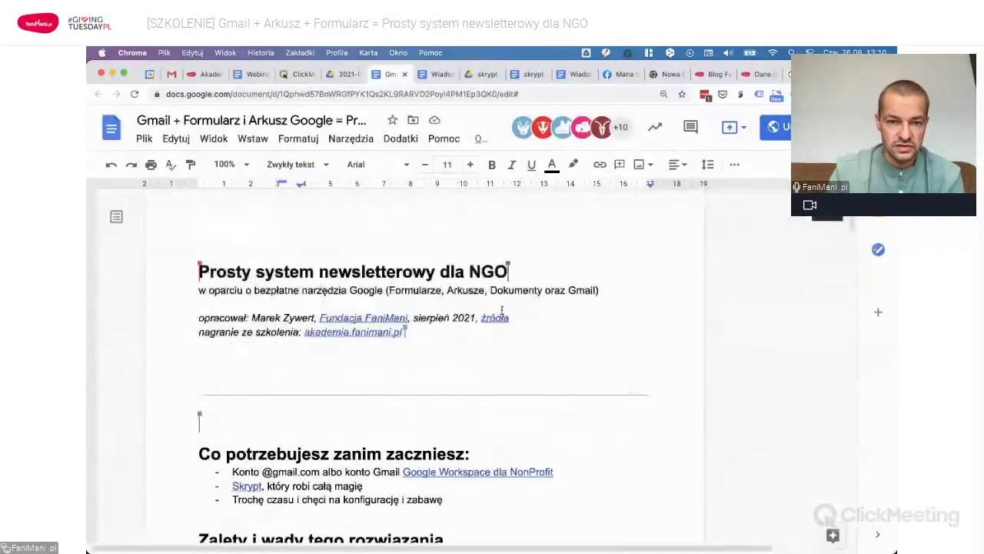
pyautogui.scroll(-3, 440, 421)
pyautogui.scroll(-2, 439, 421)
pyautogui.click(506, 356)
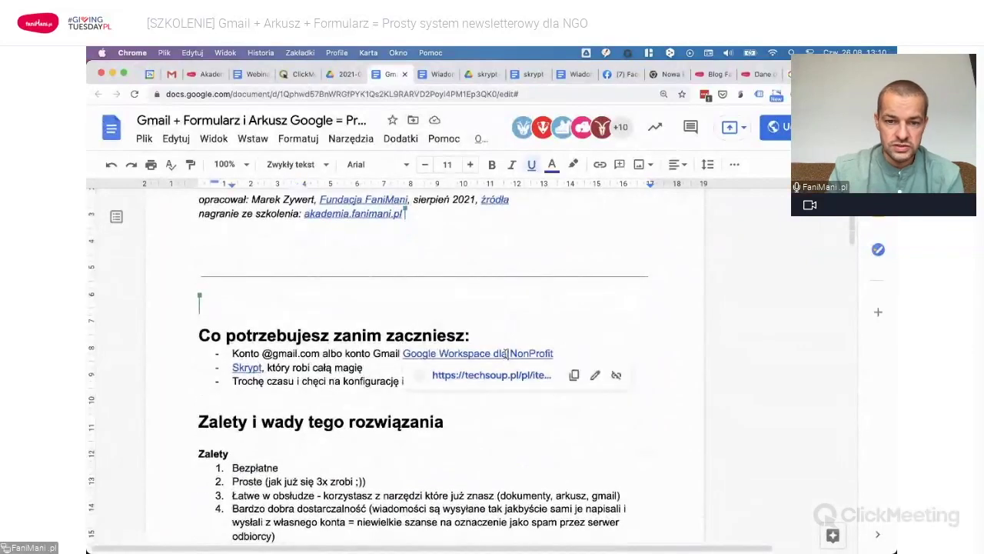
pyautogui.click(507, 377)
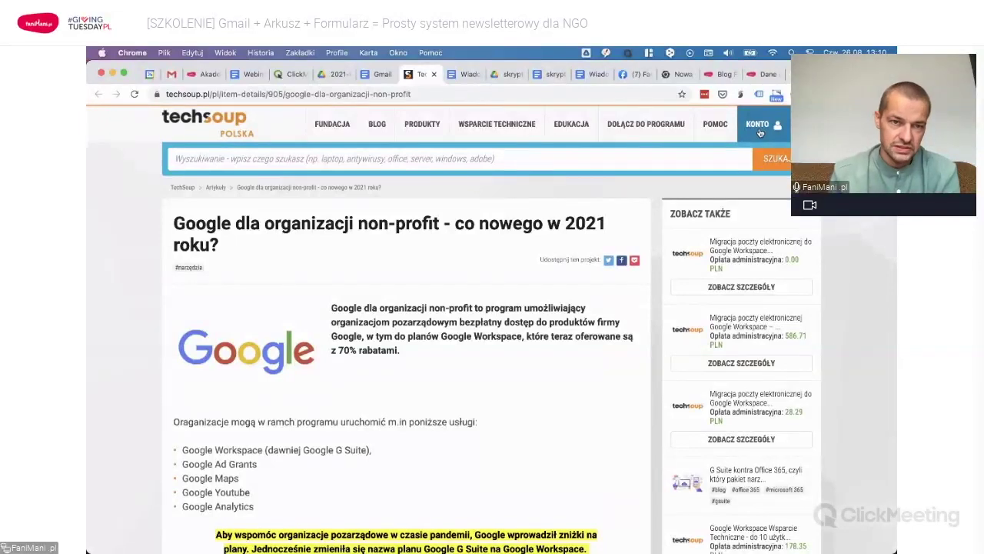
# Read through the TechSoup article, then load google.com/nonprofits/ in the same tab
pyautogui.click(436, 93)
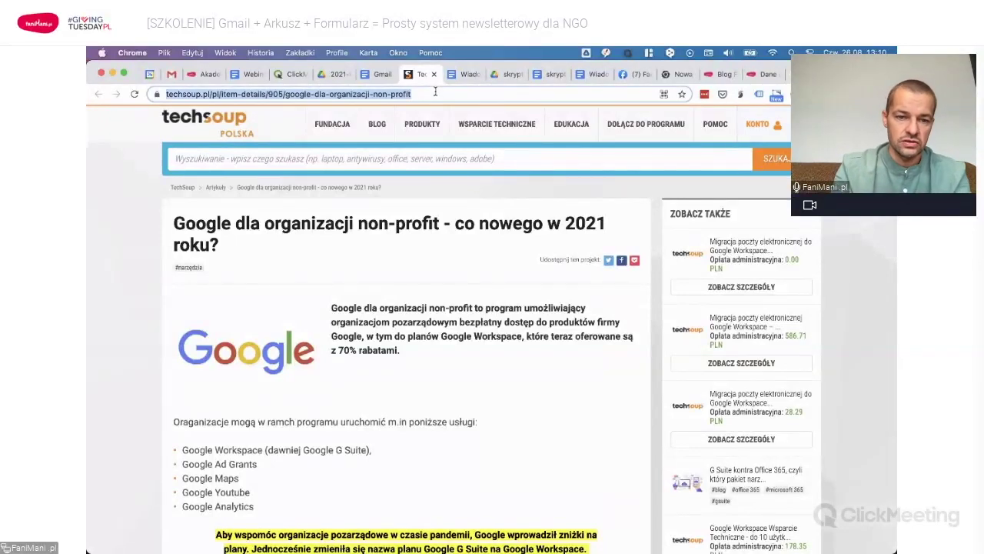
pyautogui.scroll(-15, 318, 316)
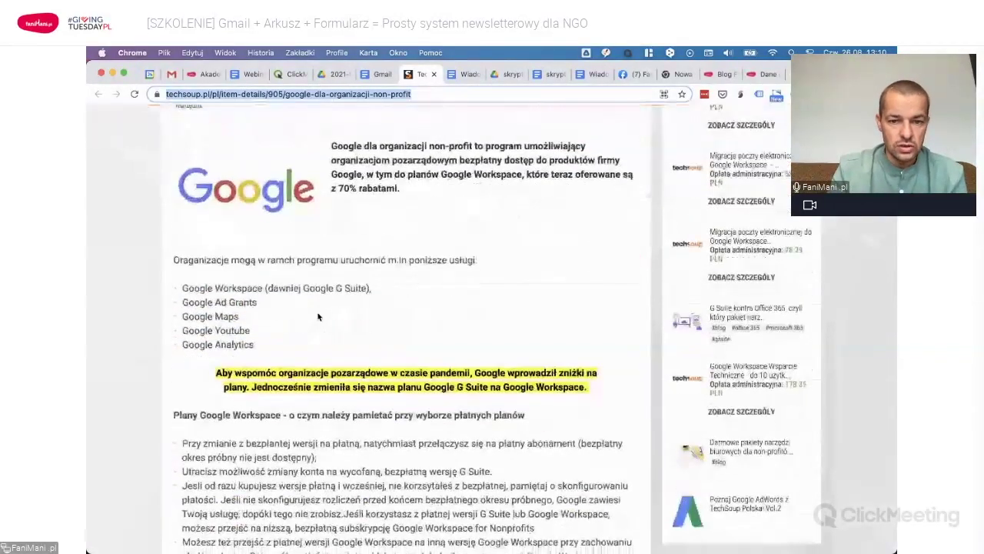
pyautogui.scroll(-10, 318, 316)
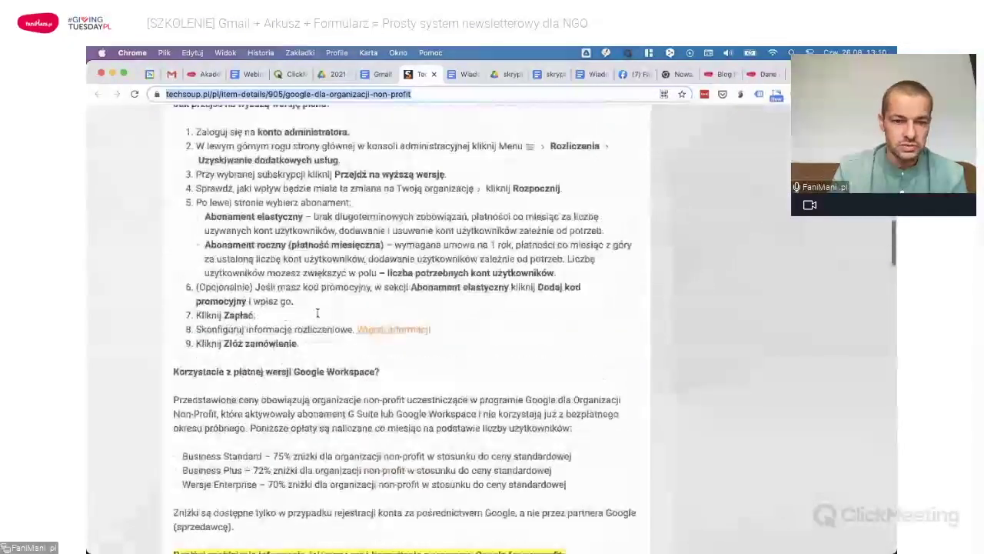
pyautogui.scroll(-3, 318, 316)
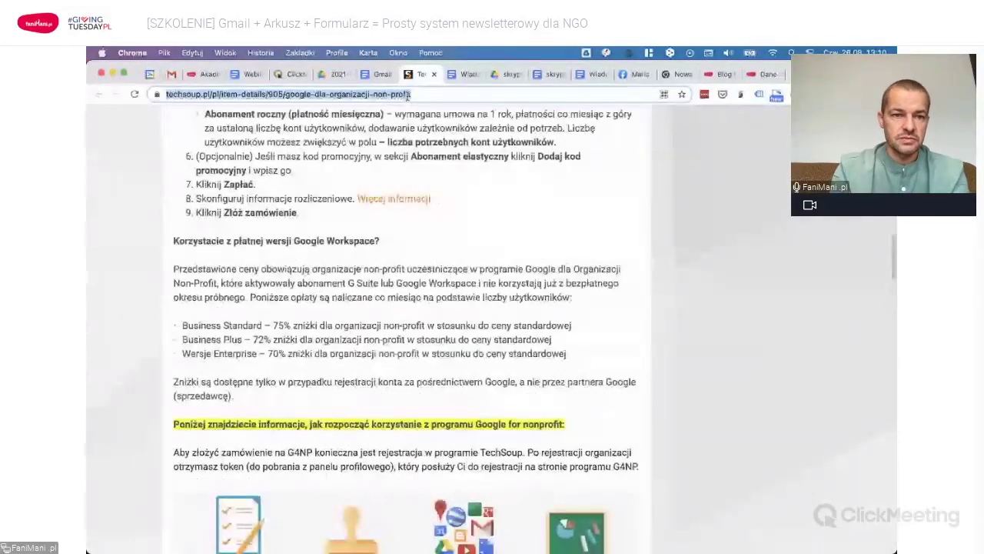
pyautogui.write('googe.')
pyautogui.press('BackSpace')
pyautogui.press('BackSpace')
pyautogui.write('le.com/non')
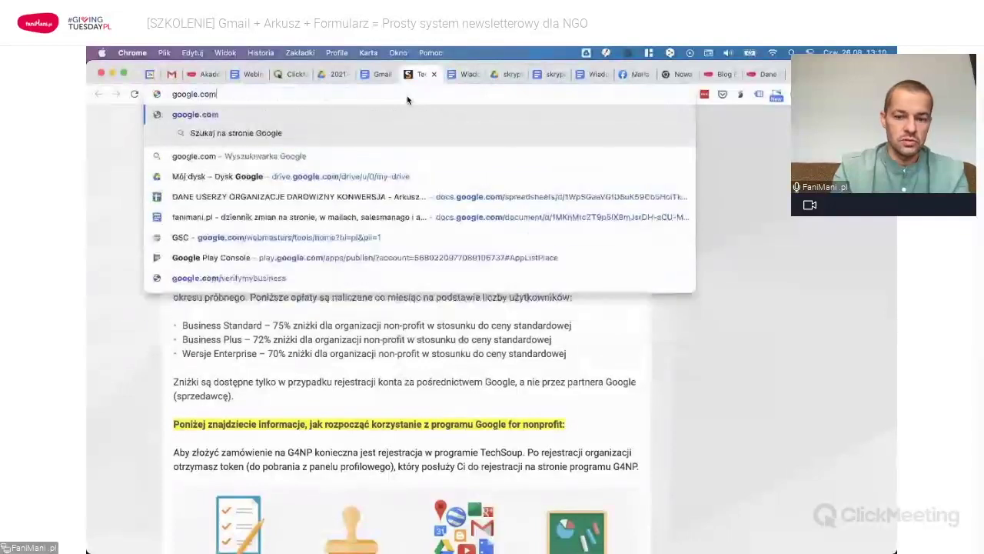
pyautogui.write('profits/')
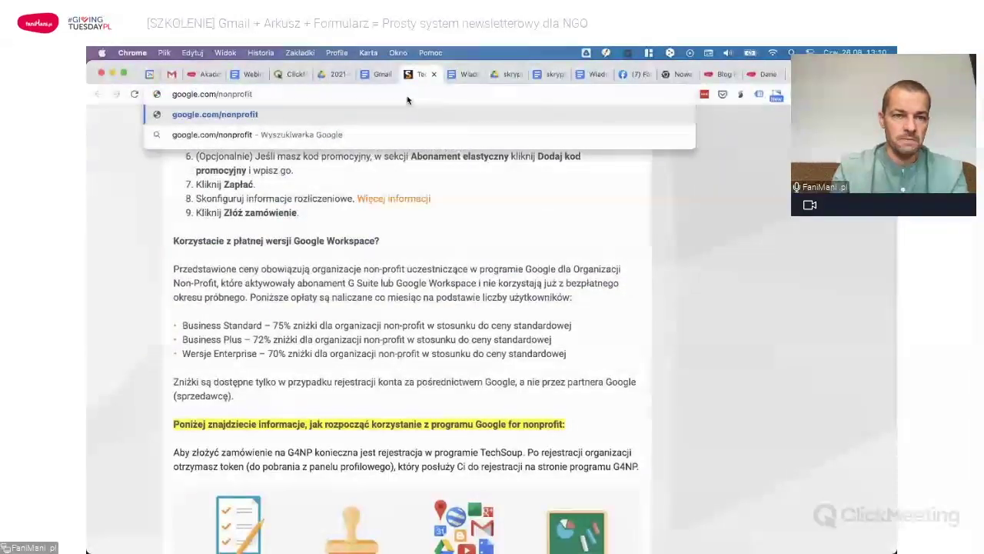
pyautogui.press('Return')
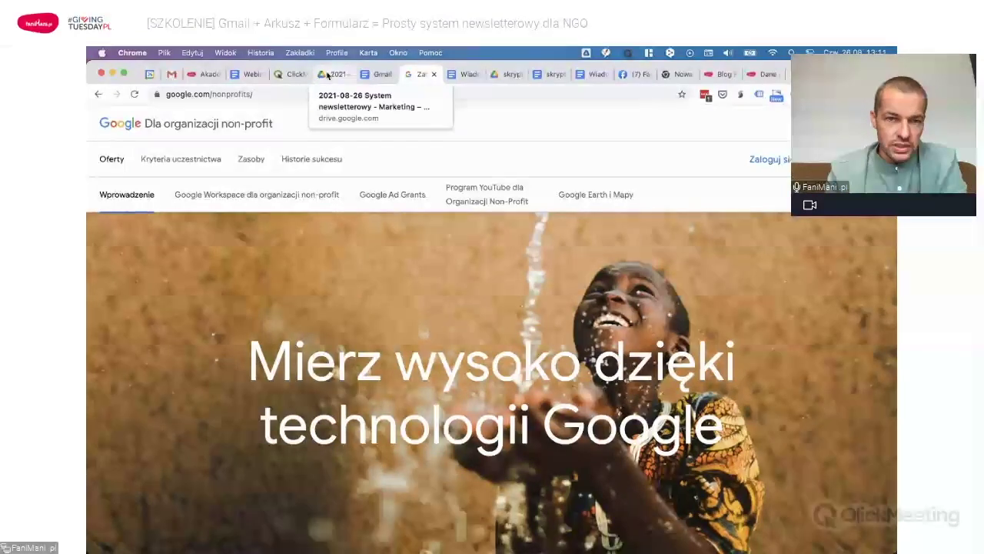
pyautogui.click(328, 75)
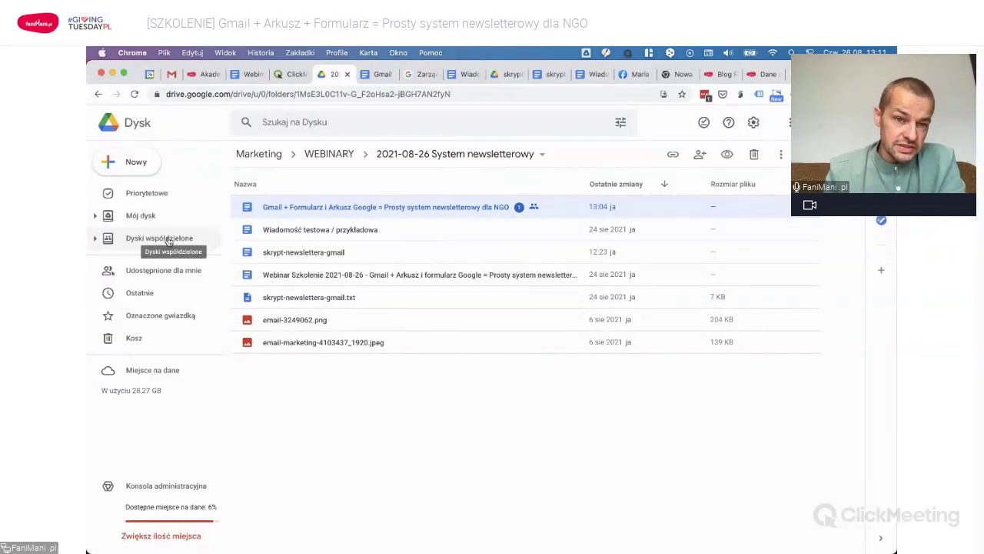
# List the organisation's shared drives, such as Marketing and Archiwum, in Google Drive
pyautogui.click(168, 241)
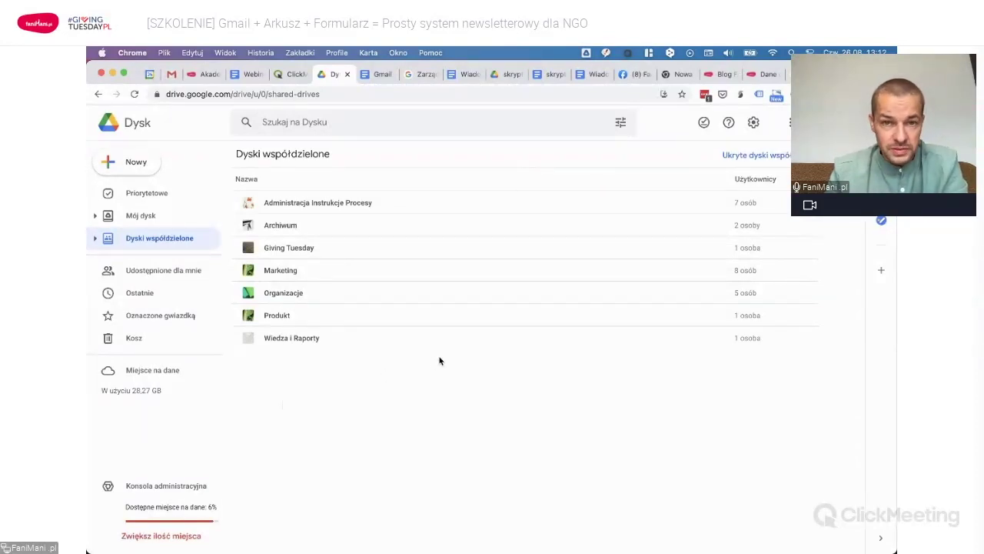
pyautogui.hotkey('ctrl', 'Up')
# Bring the ClickMeeting webinar window with its participant chat back to the front
pyautogui.click(711, 169)
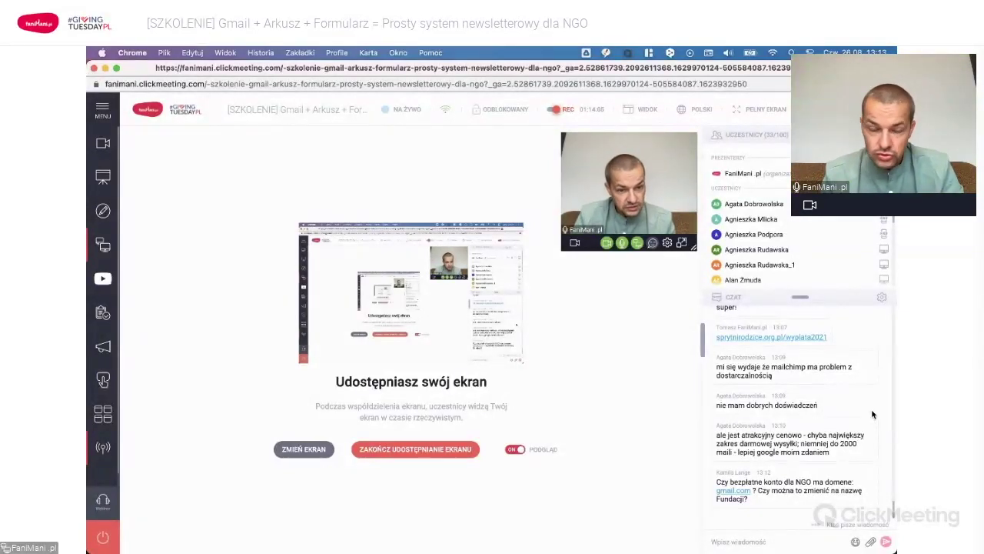
# Load fanimani.pl in a new Chrome tab, then view the 'Testowa wiadomość 2' email in Gmail
pyautogui.press('super+Tab')
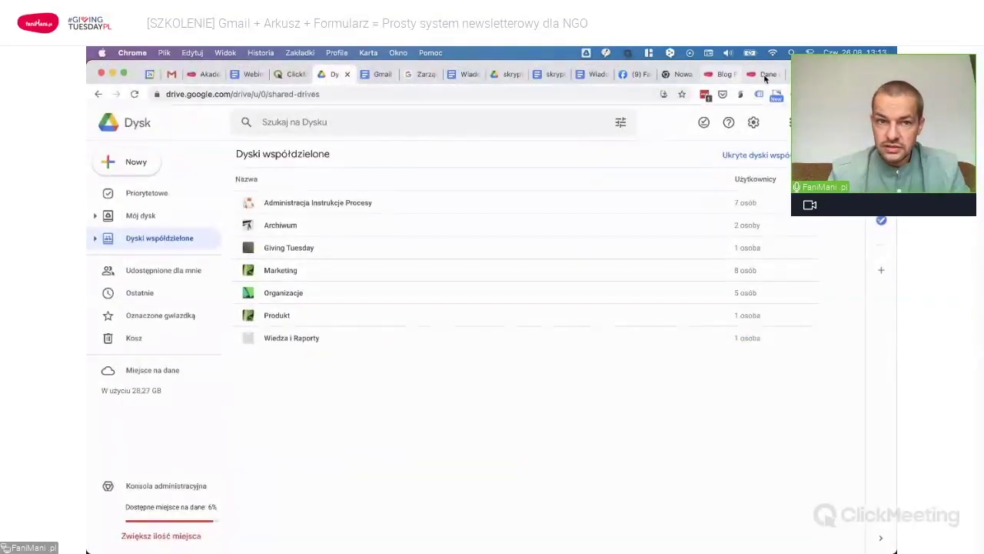
pyautogui.click(302, 79)
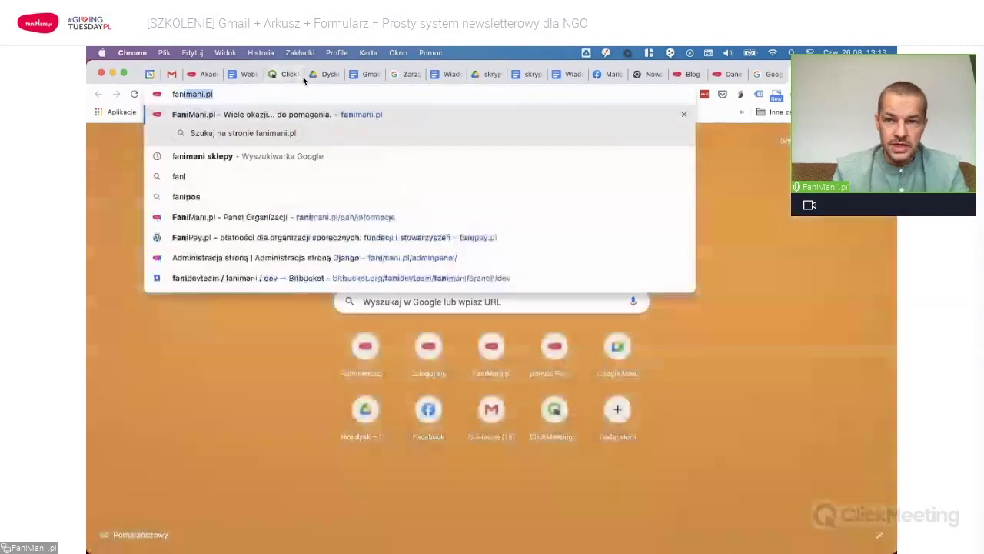
pyautogui.press('Return')
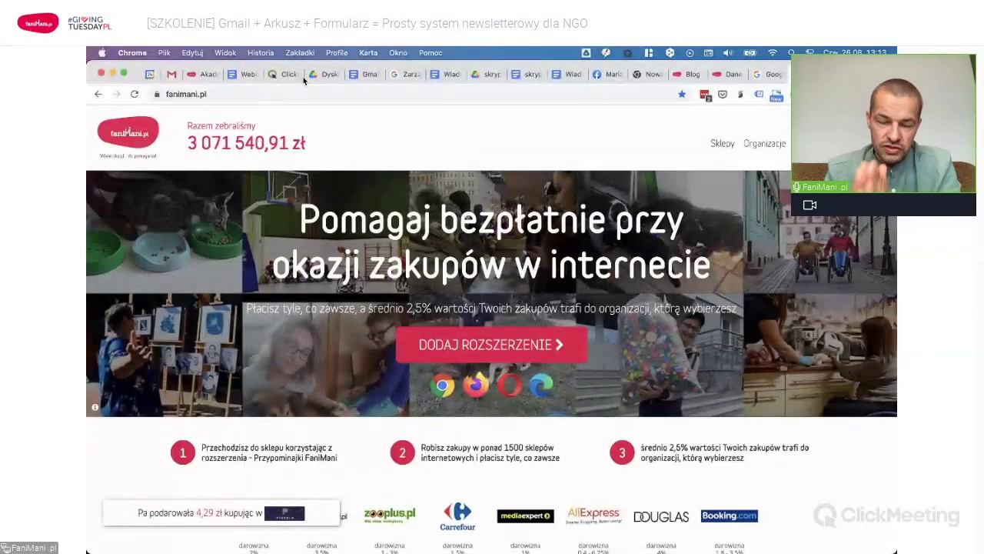
pyautogui.click(172, 74)
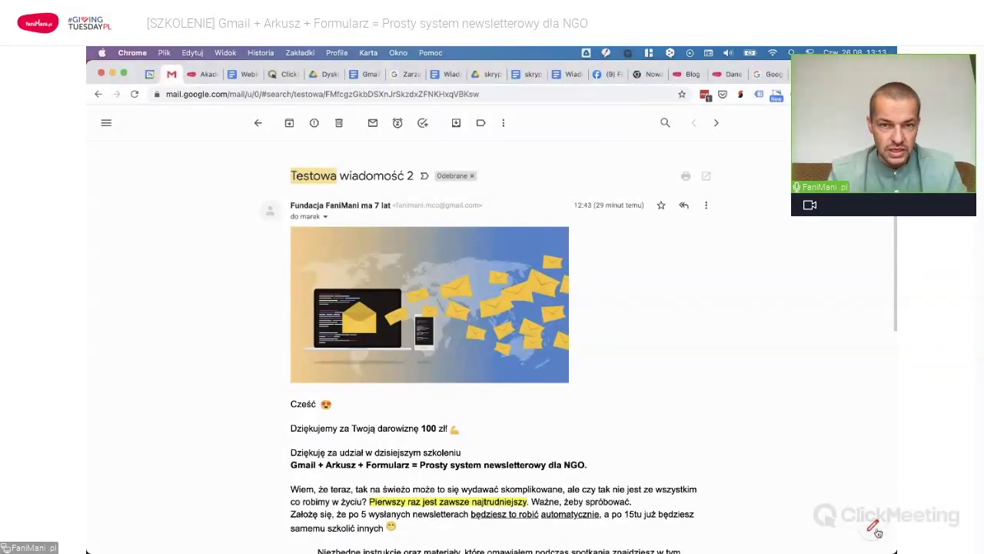
# Start a blank new Gmail message, then return to the newsletter training document
pyautogui.press('c')
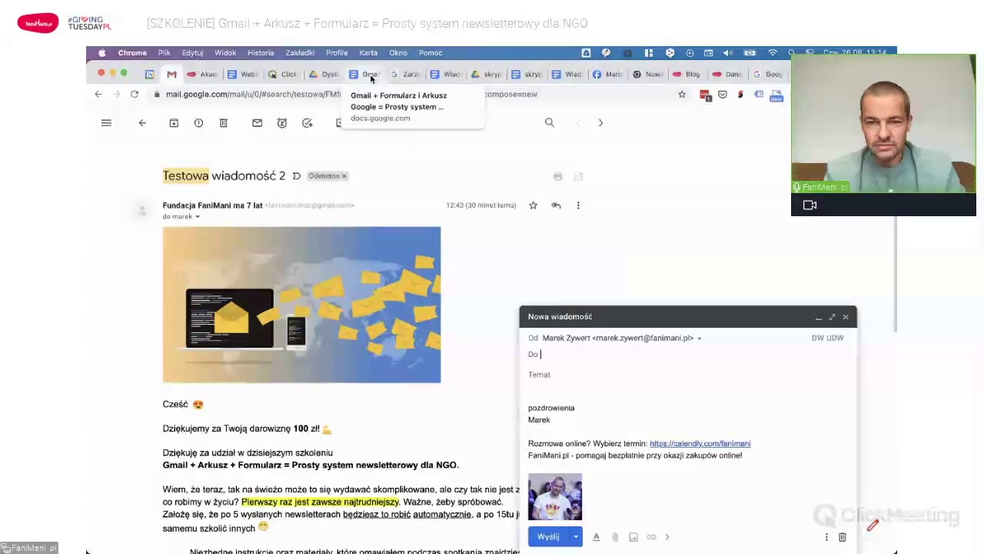
pyautogui.click(371, 74)
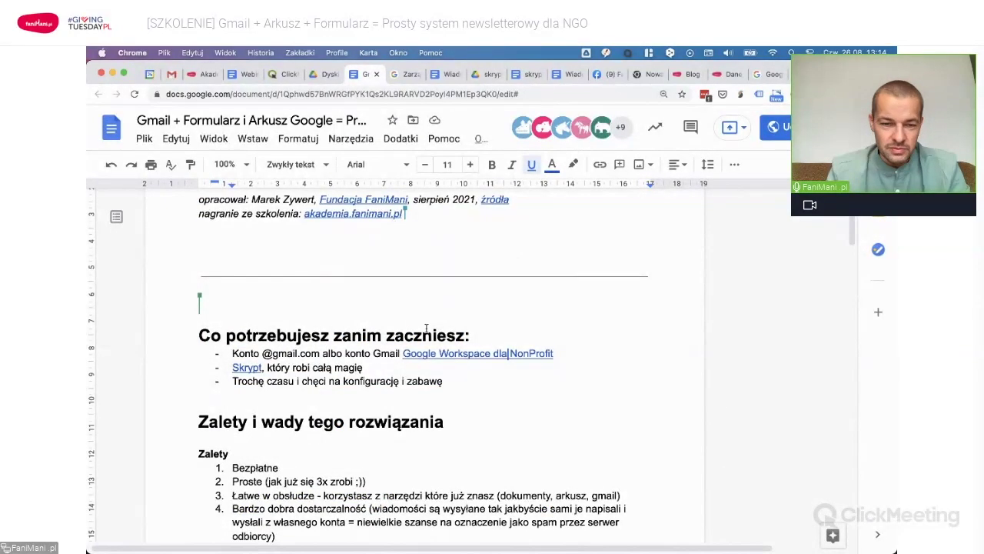
# Scroll the training doc to the 'Zalety i wady tego rozwiązania' pros and cons lists
pyautogui.scroll(-3, 403, 338)
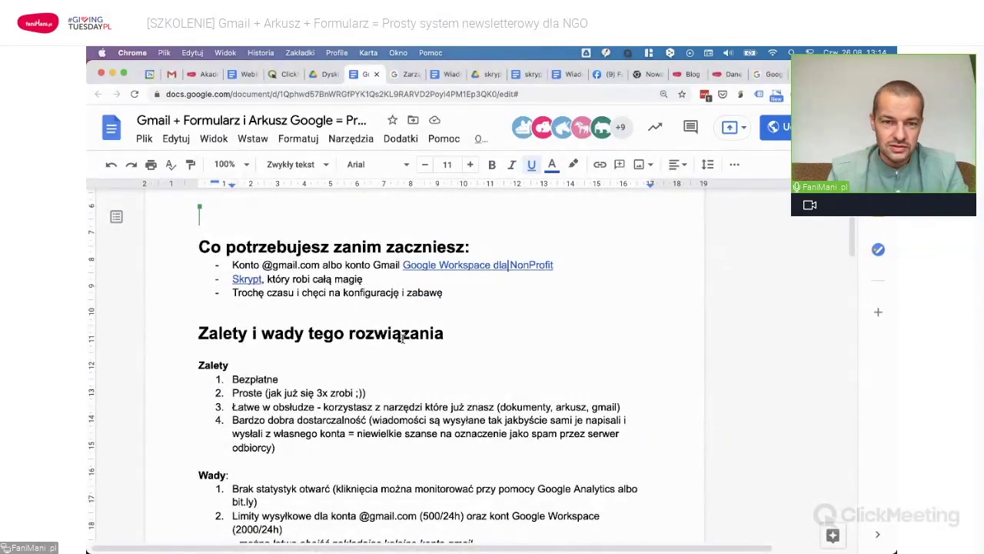
pyautogui.scroll(-2, 403, 338)
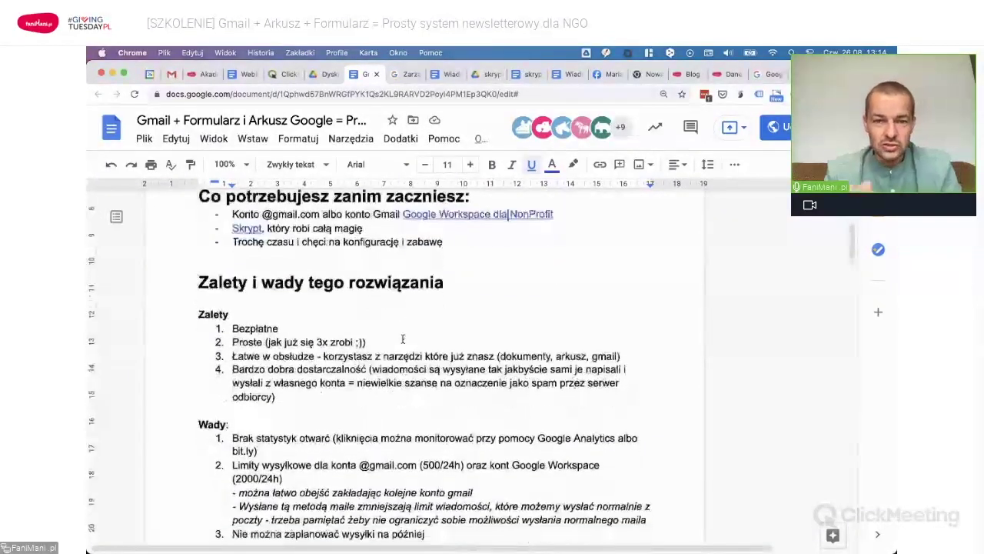
pyautogui.scroll(1, 403, 339)
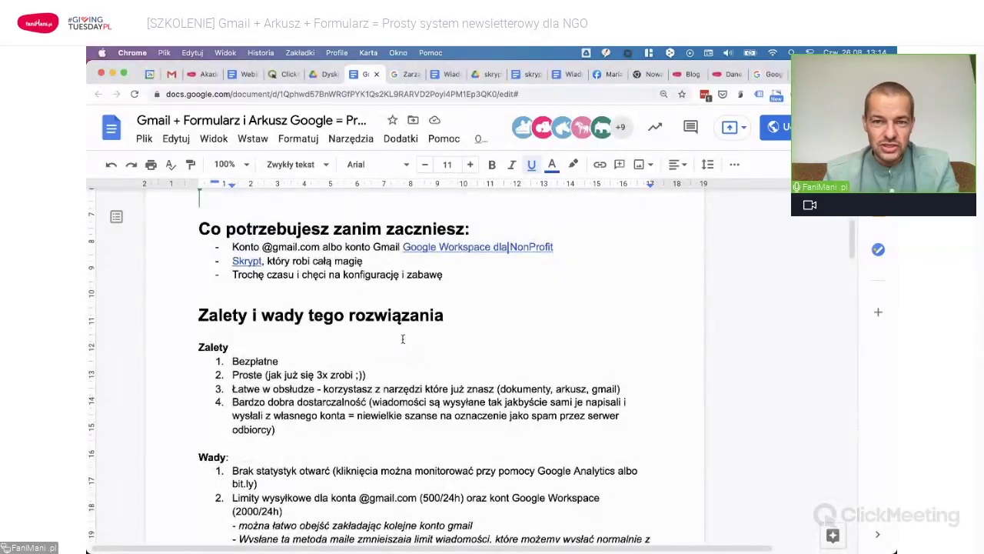